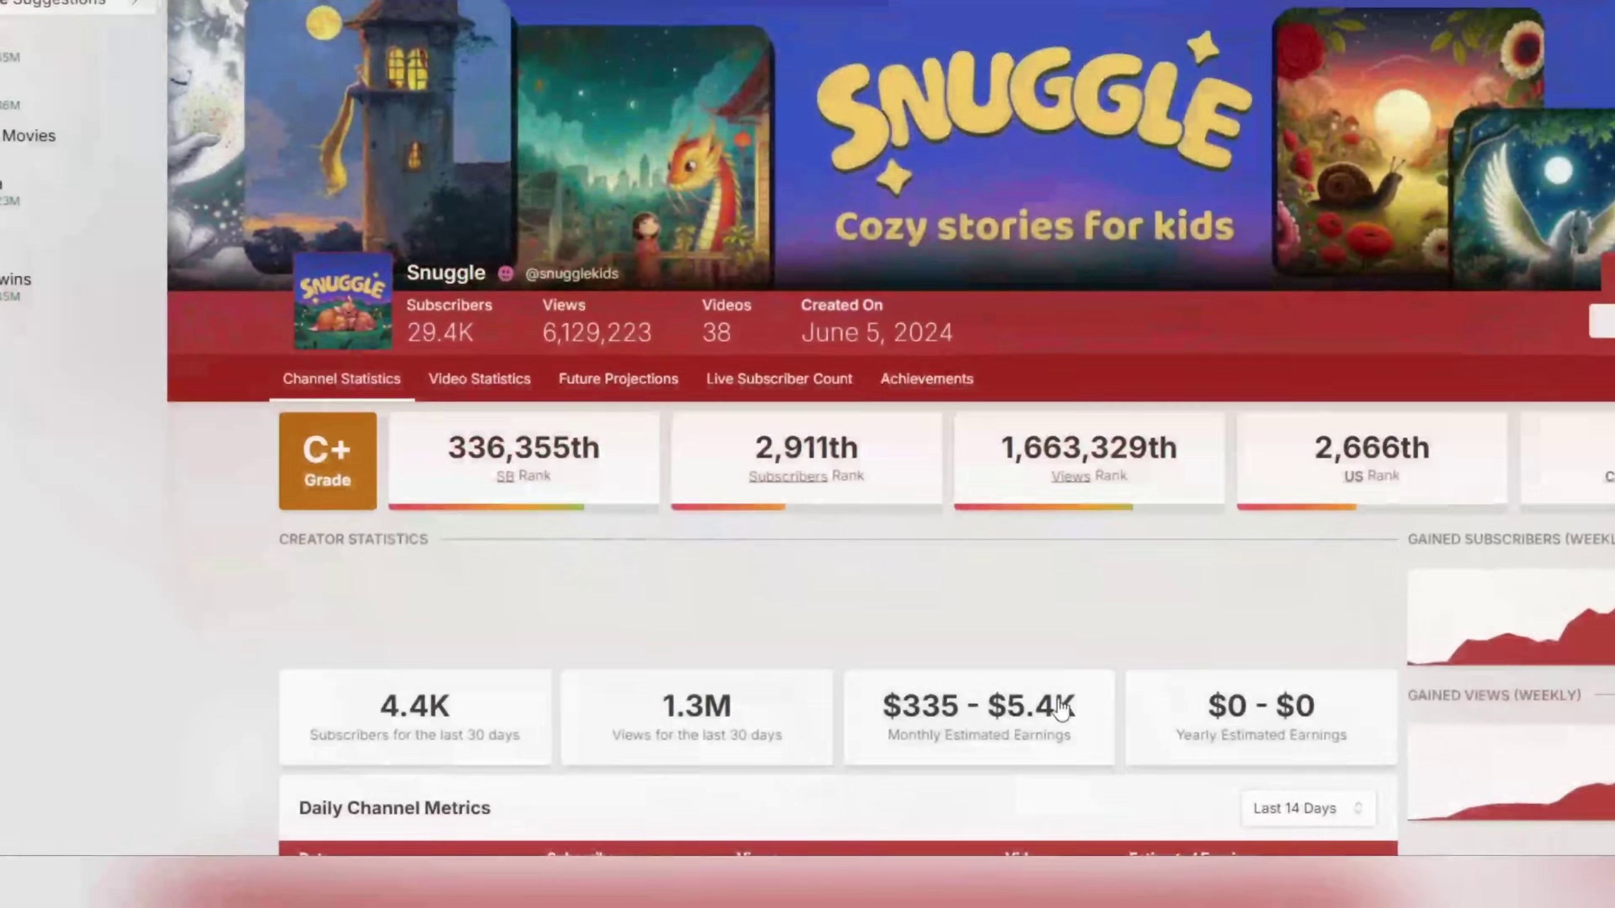
Step: Compare Snuggle's upper monthly earnings estimate with Little Fox's $5.5K - $87K range
left_click_drag(1073, 706, 994, 710)
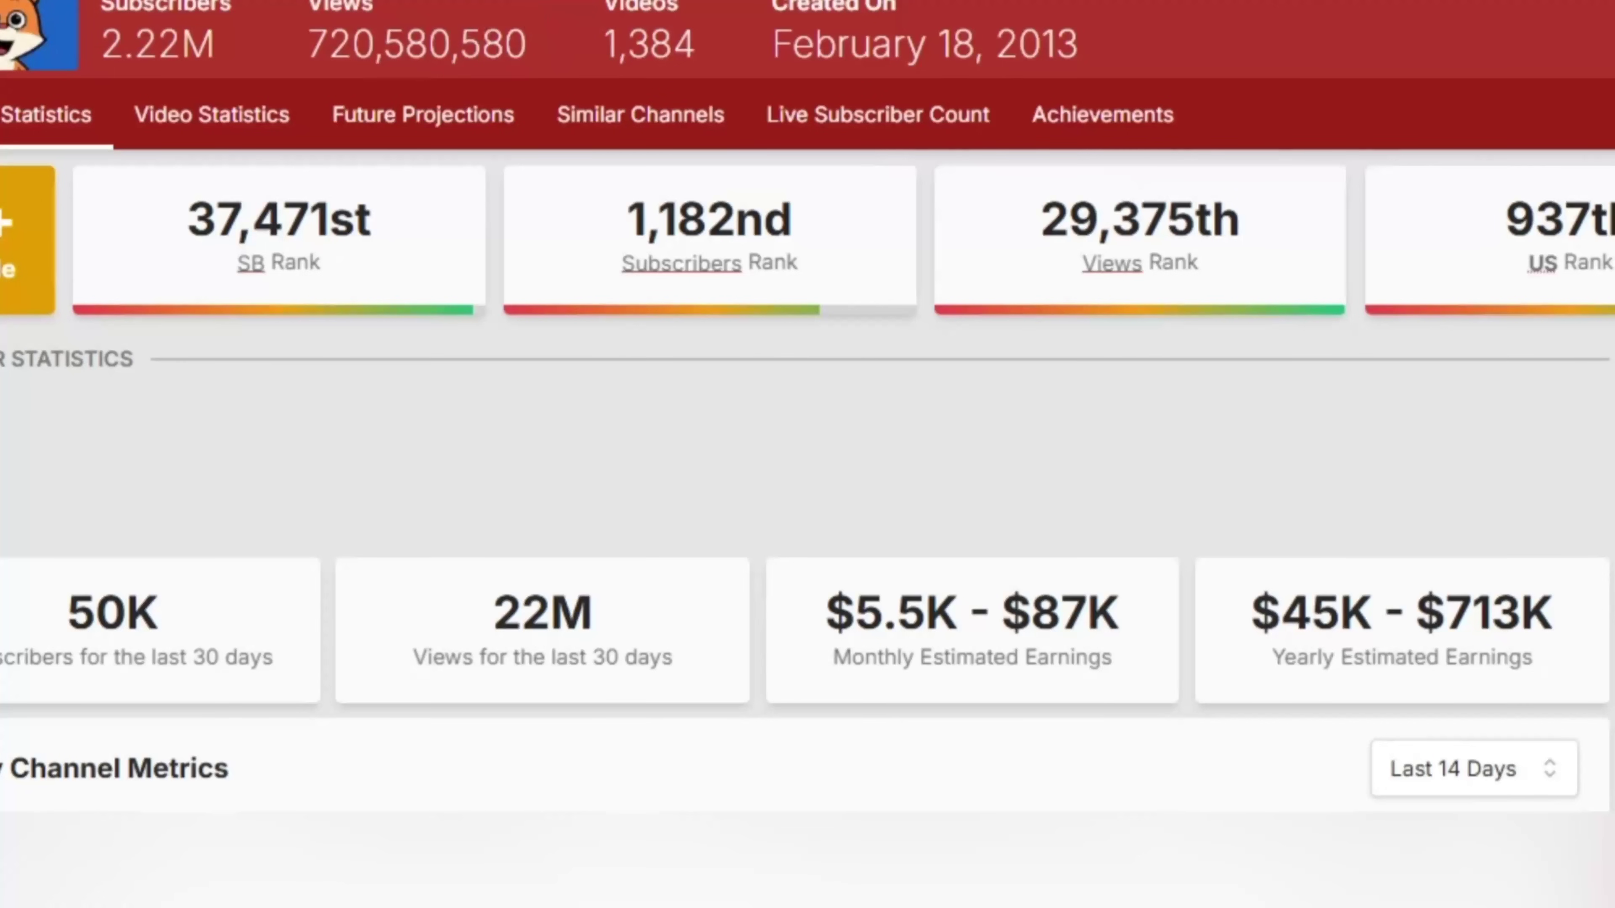
scroll(898, 376, "down", 3)
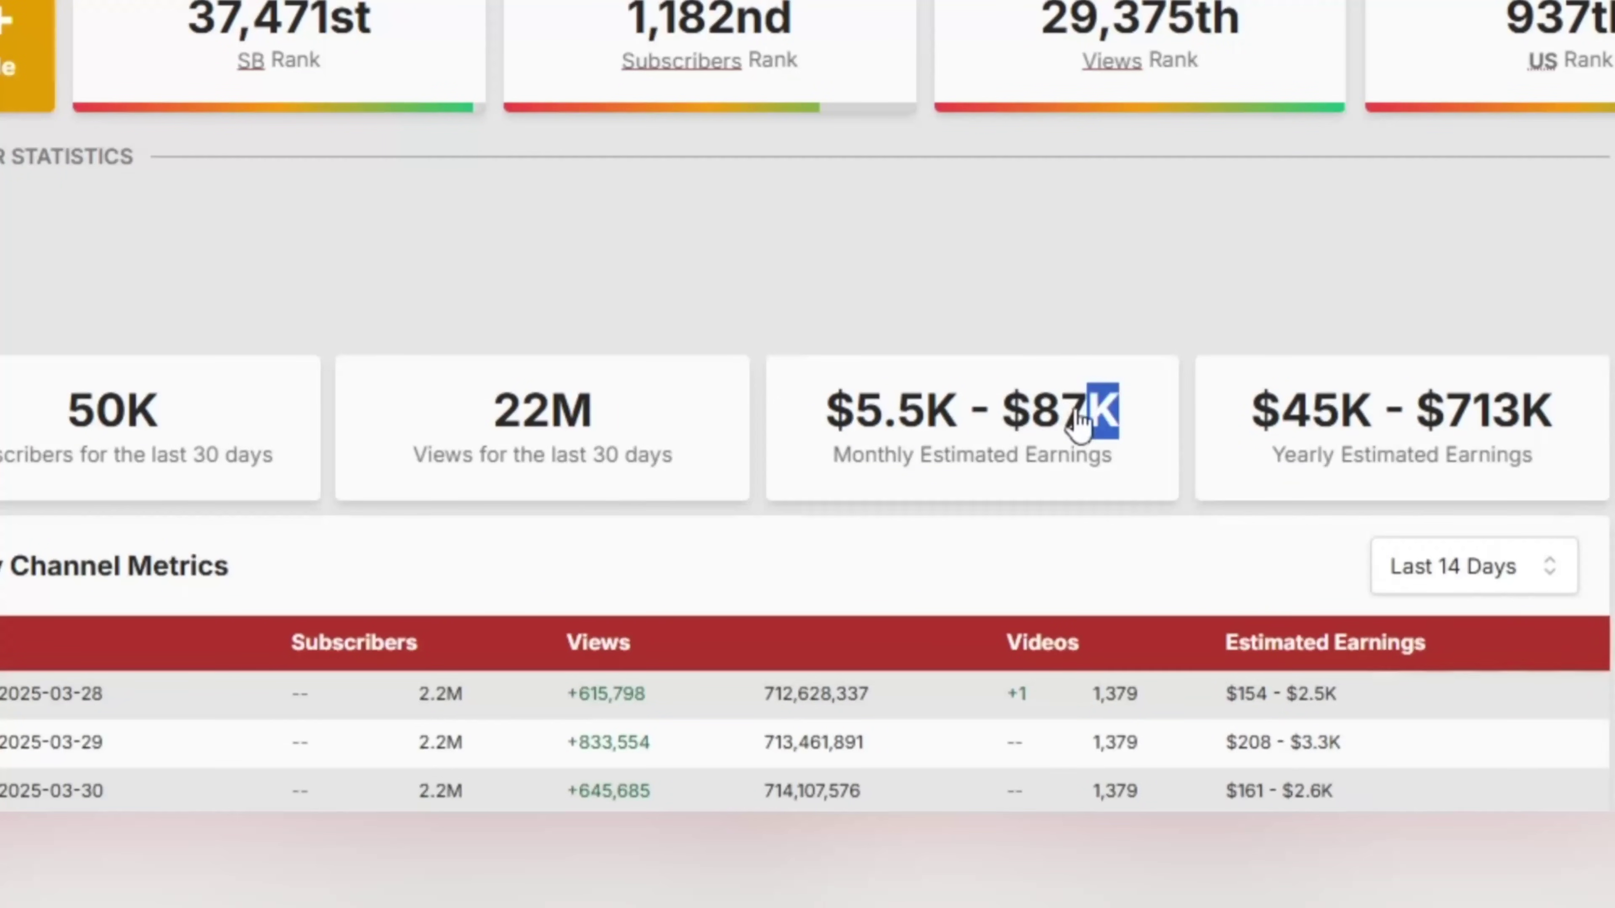
left_click_drag(1078, 425, 1010, 427)
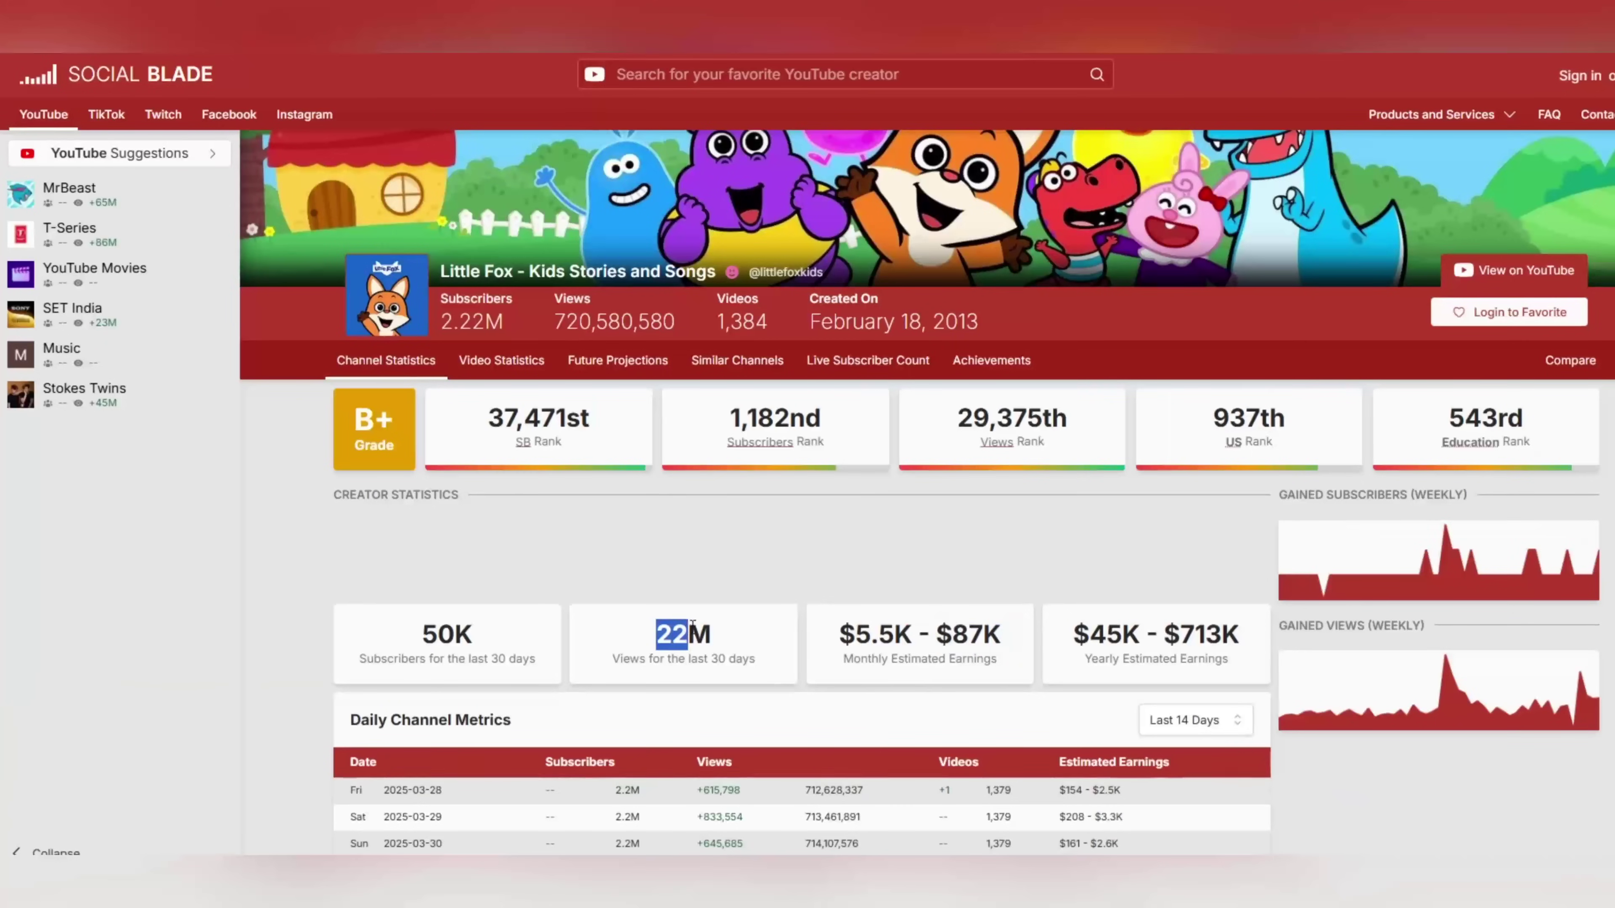
scroll(686, 643, "up", 2)
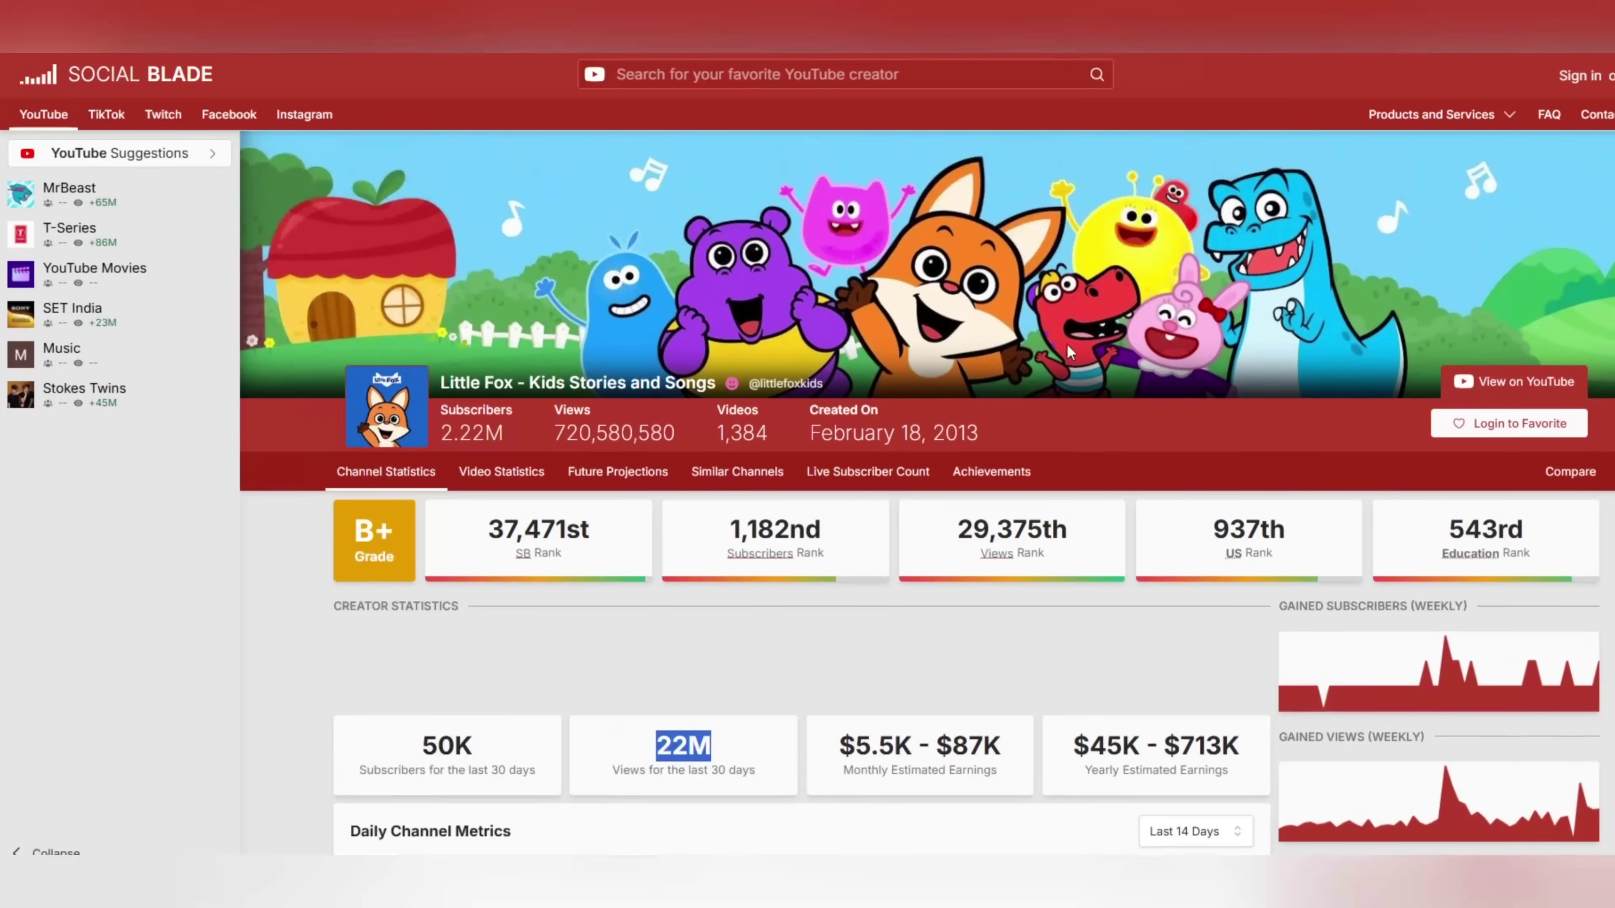
Step: Scroll down through the Little Fox popular videos list
scroll(1069, 351, "down", 8)
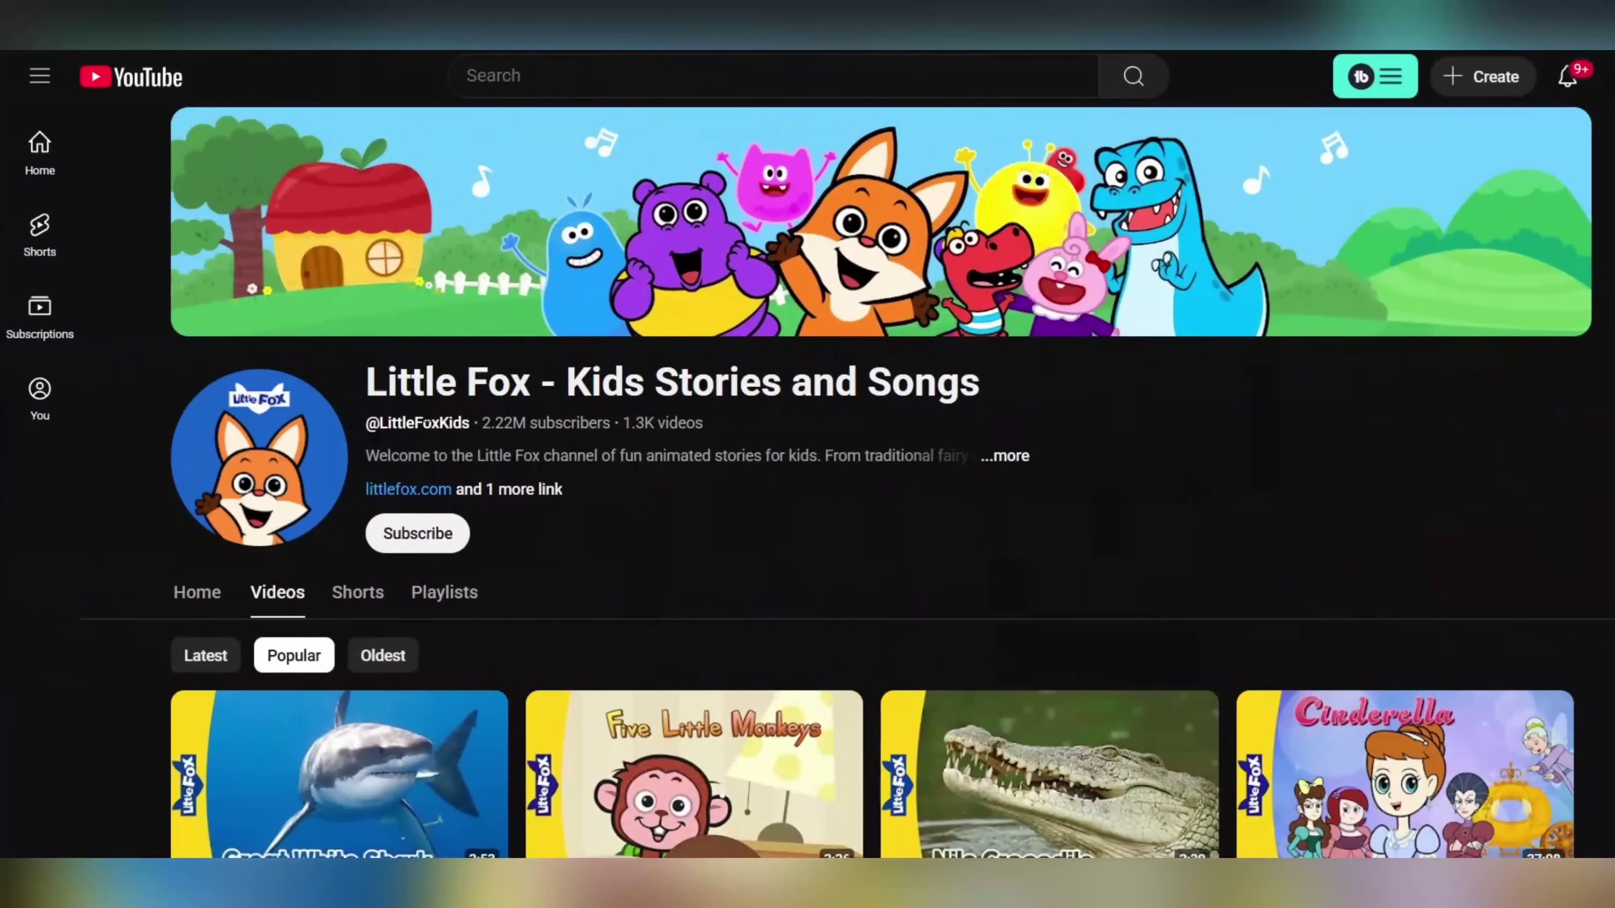
scroll(826, 509, "down", 12)
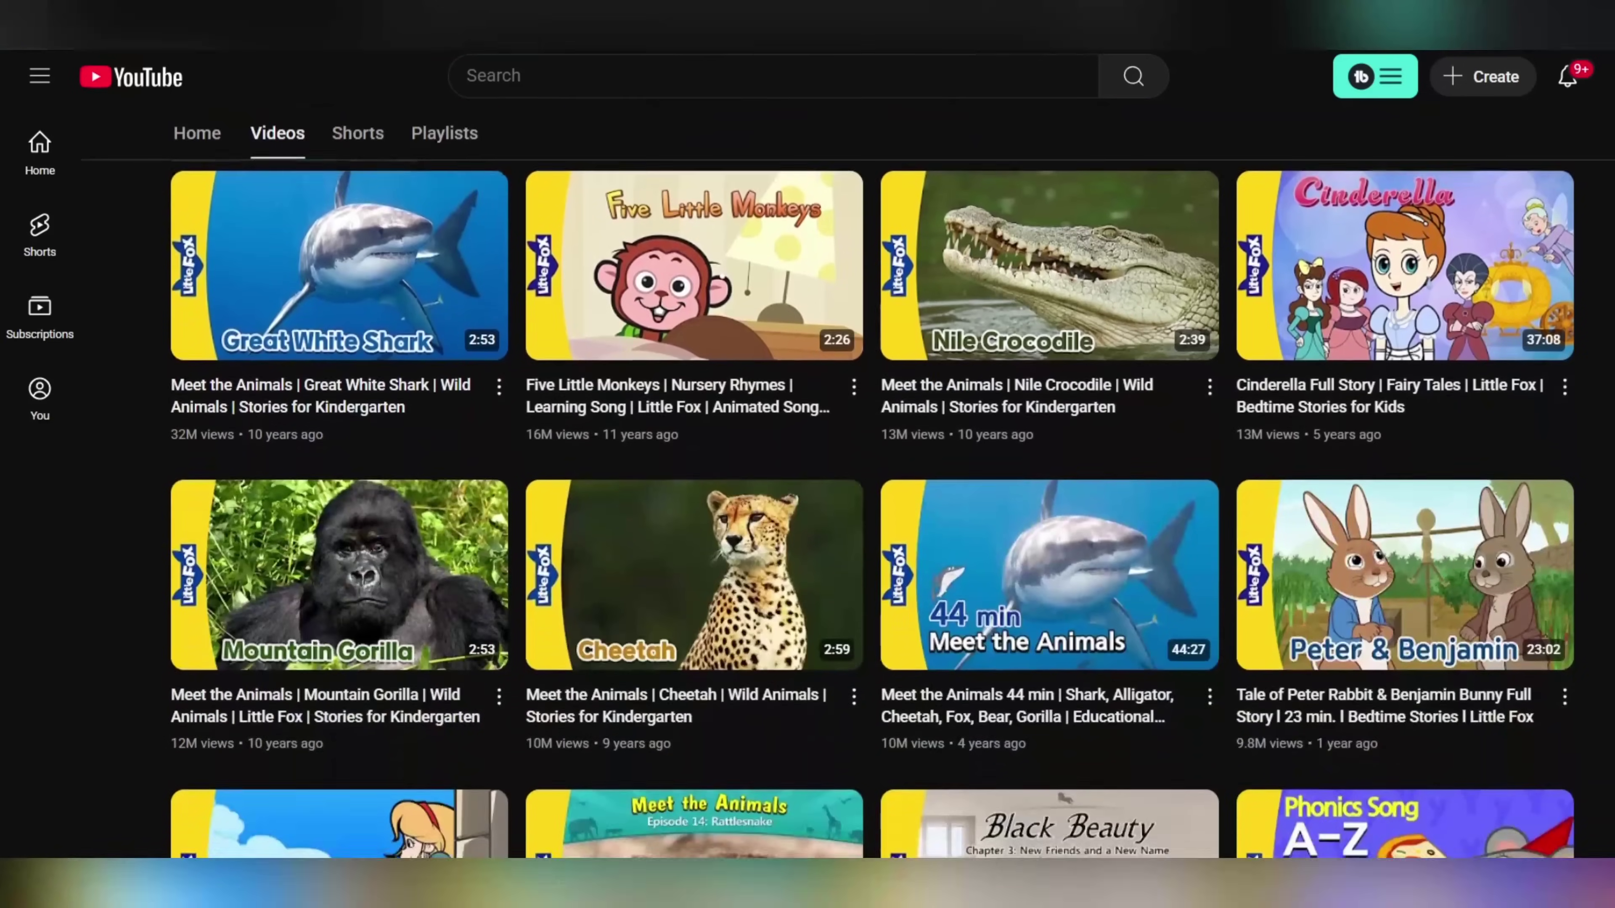
scroll(827, 509, "down", 14)
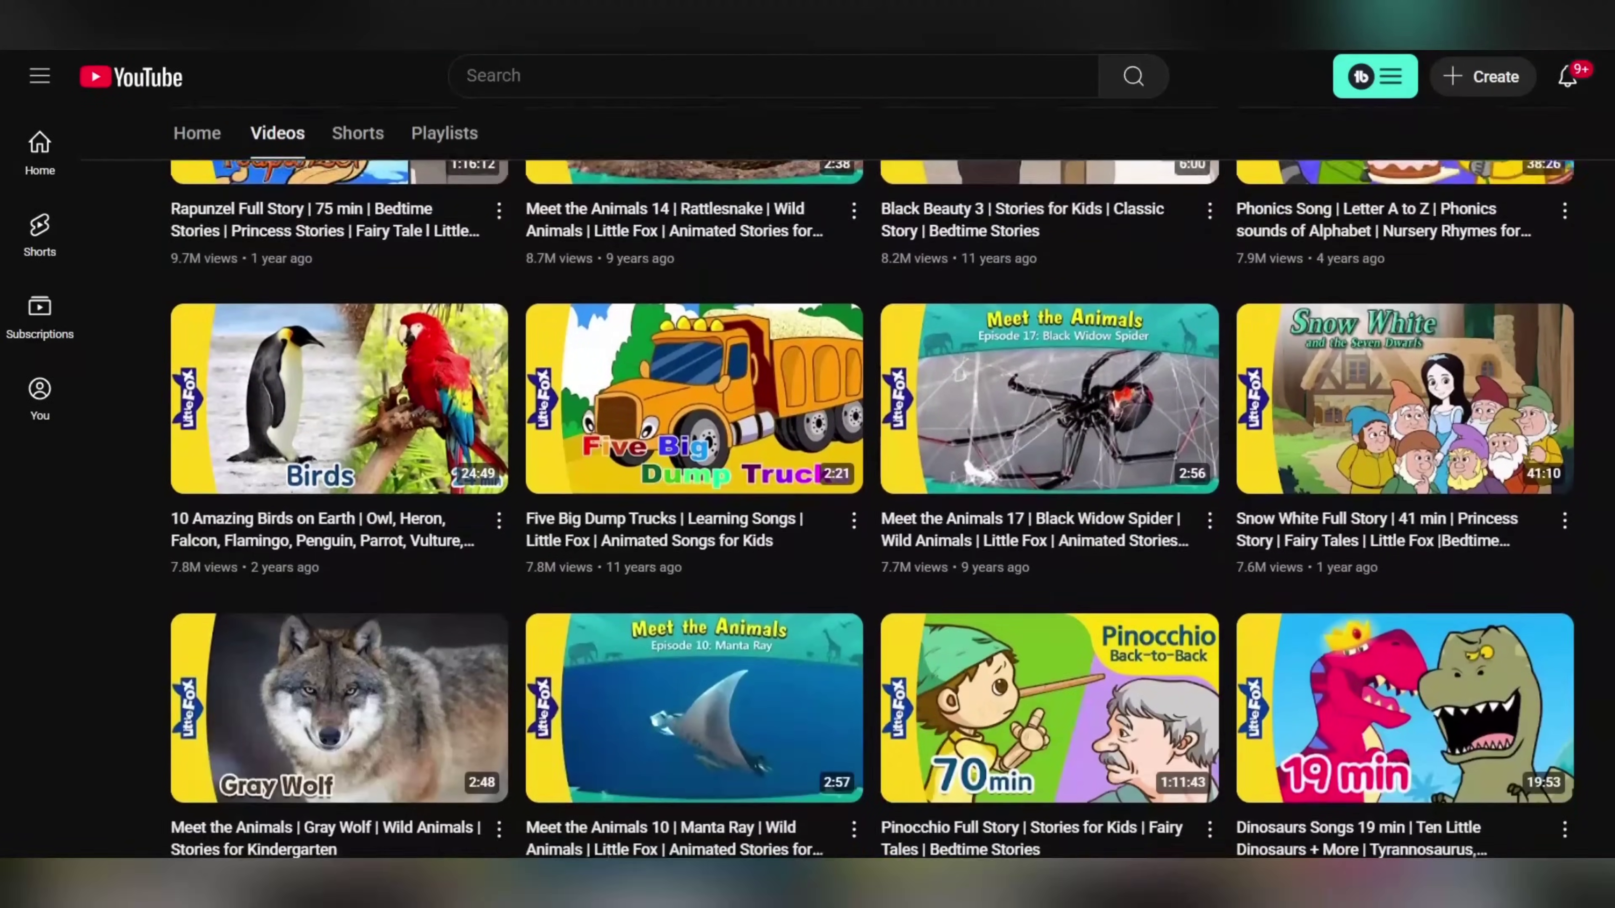
scroll(826, 509, "down", 5)
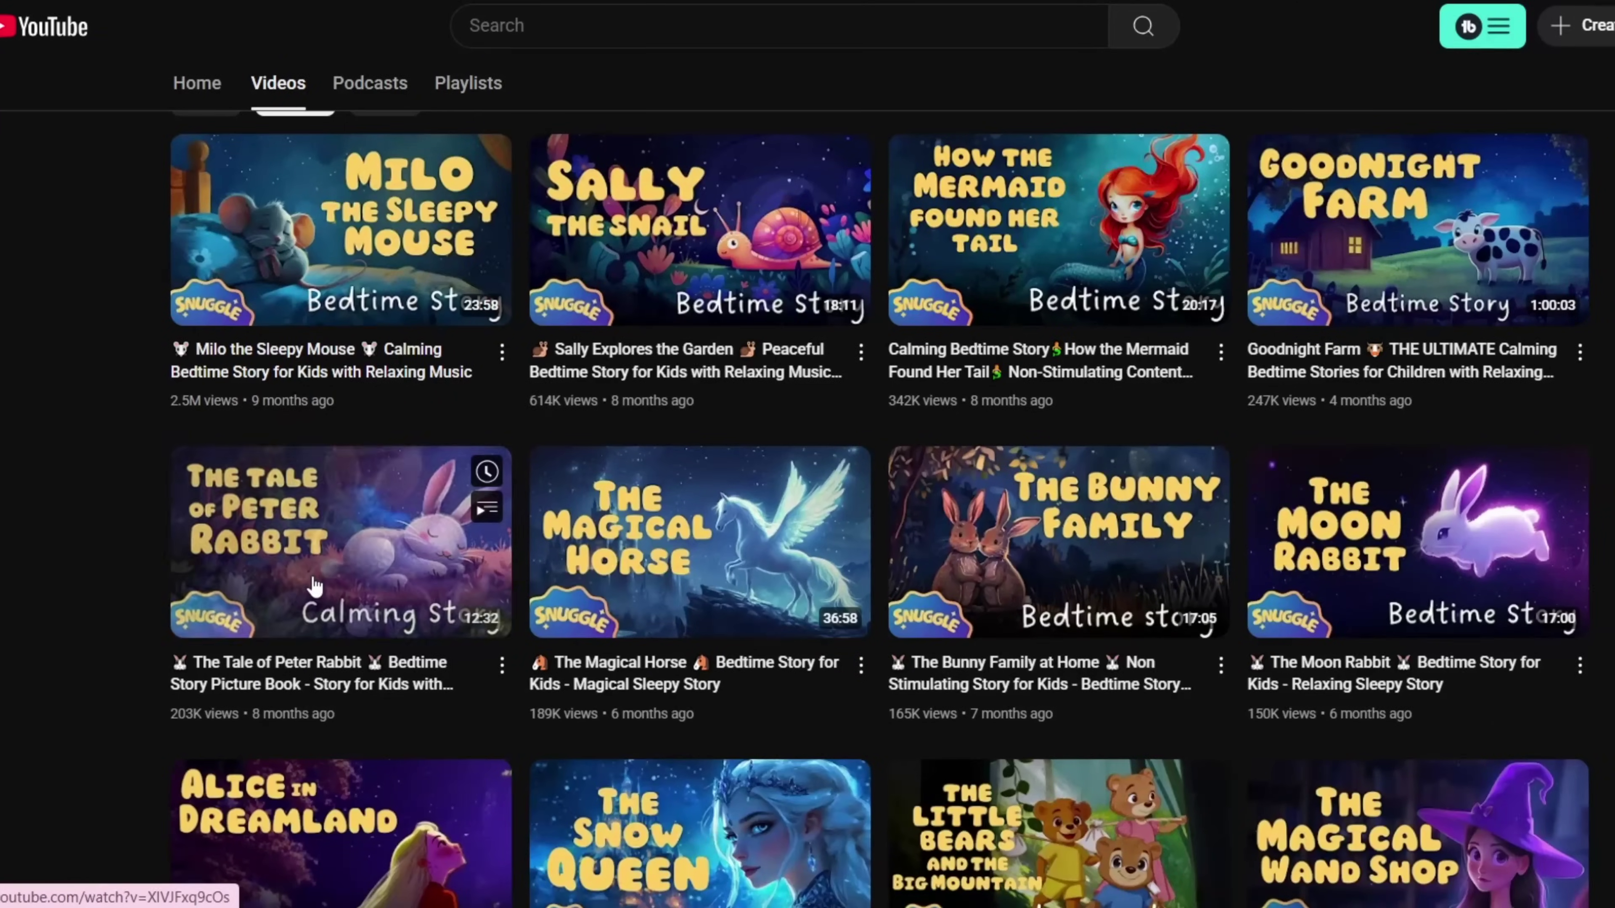
Step: Scroll the Snuggle Videos tab down to its last row of thumbnails
mouse_move(357, 600)
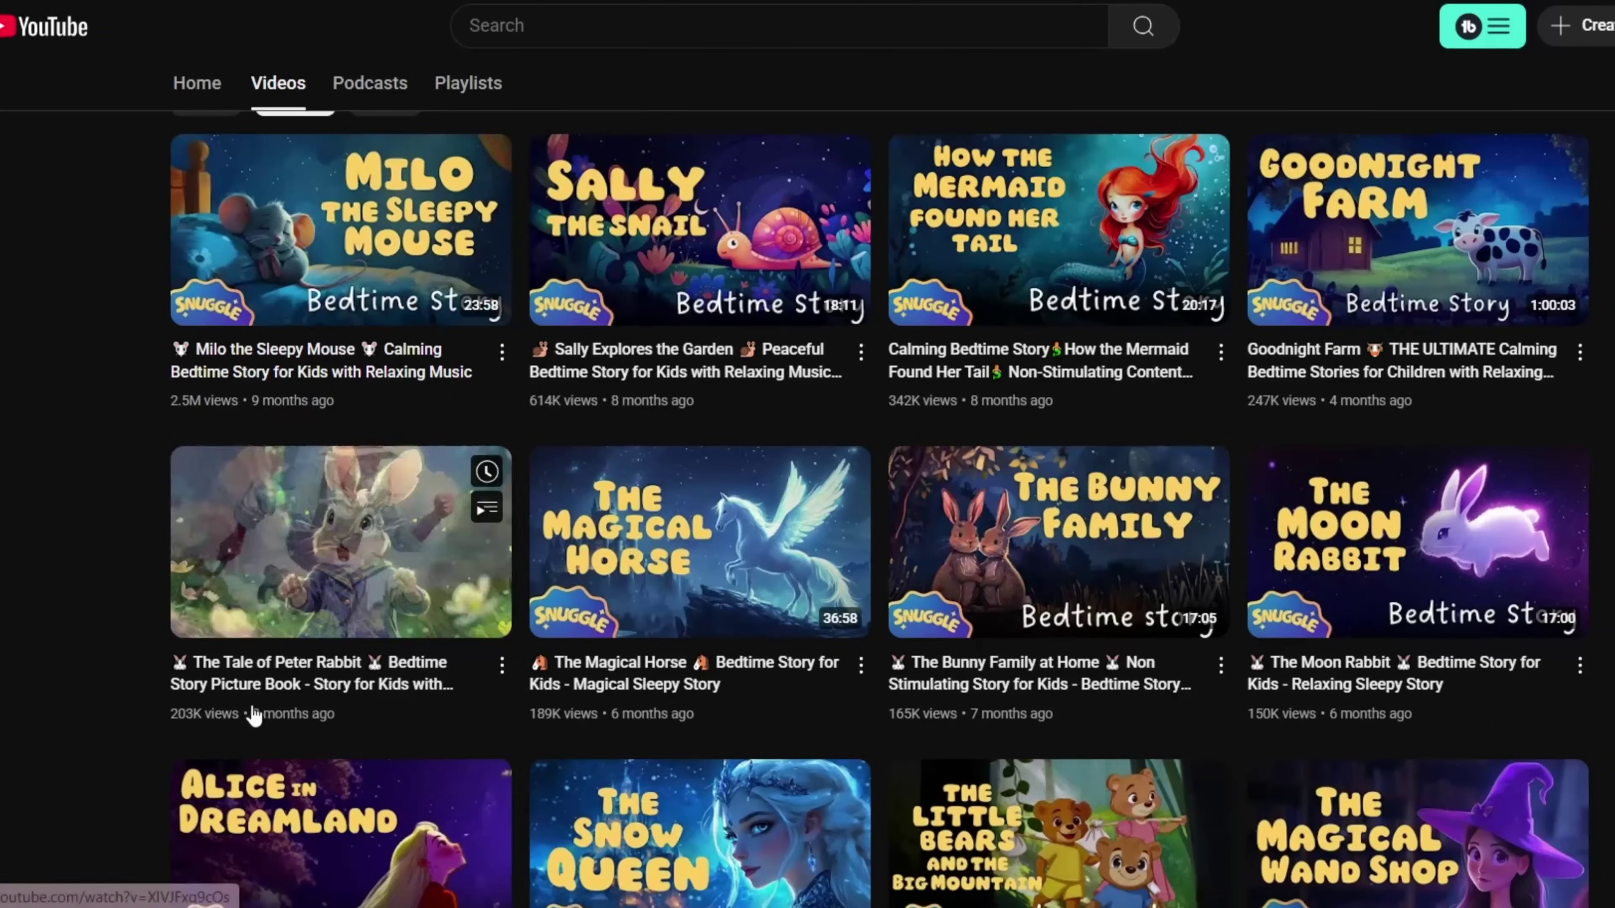
mouse_move(1439, 579)
scroll(880, 509, "down", 5)
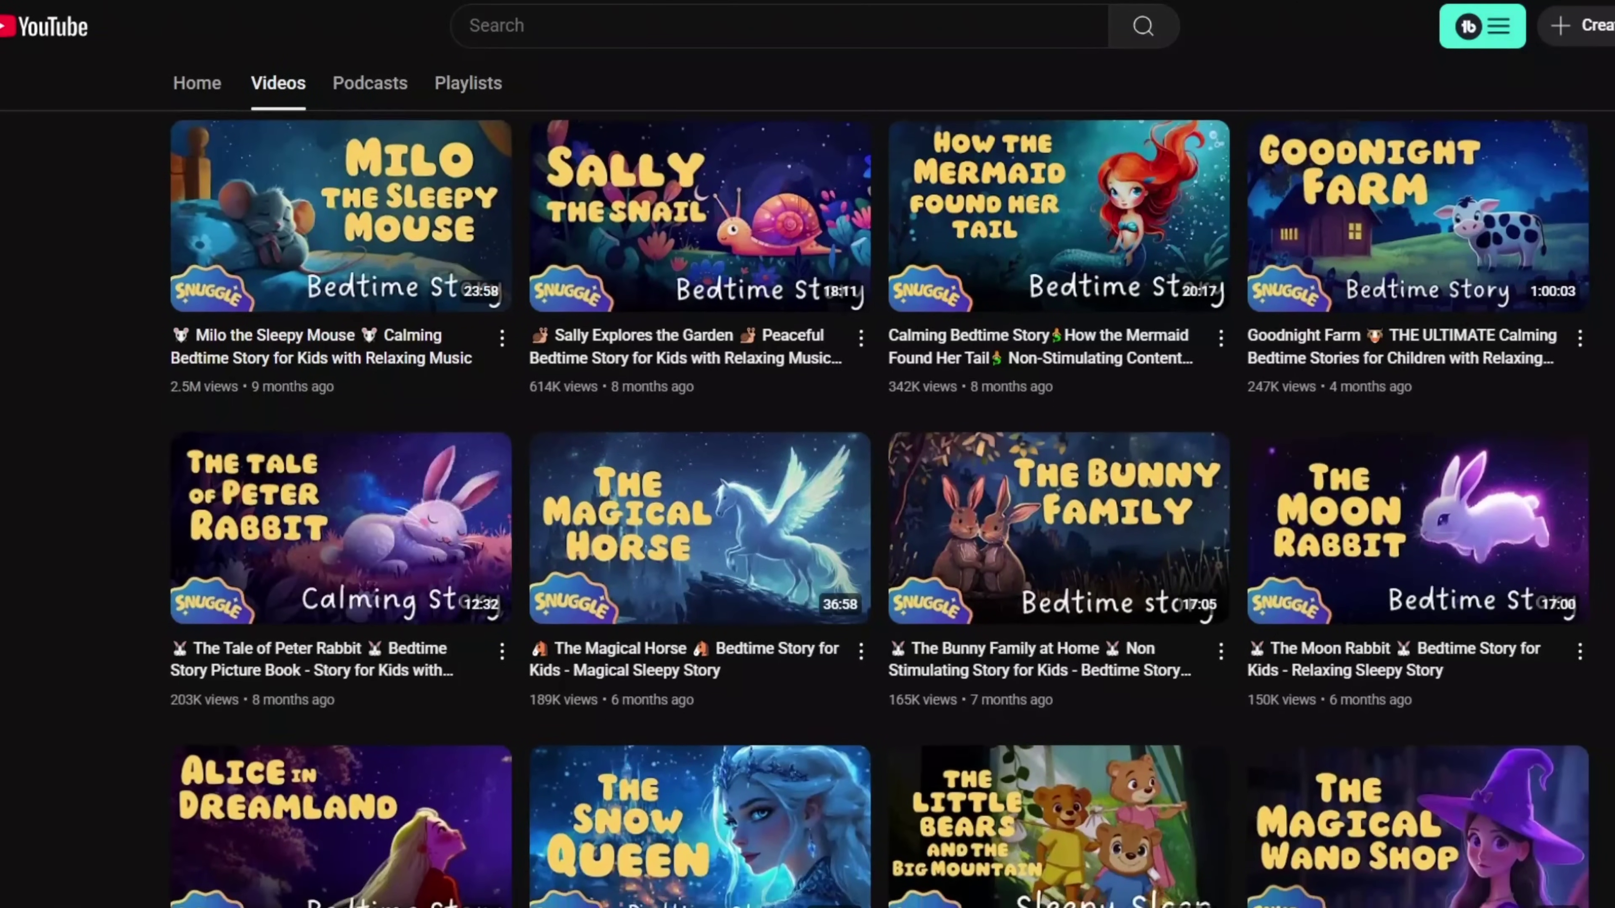
scroll(879, 509, "down", 6)
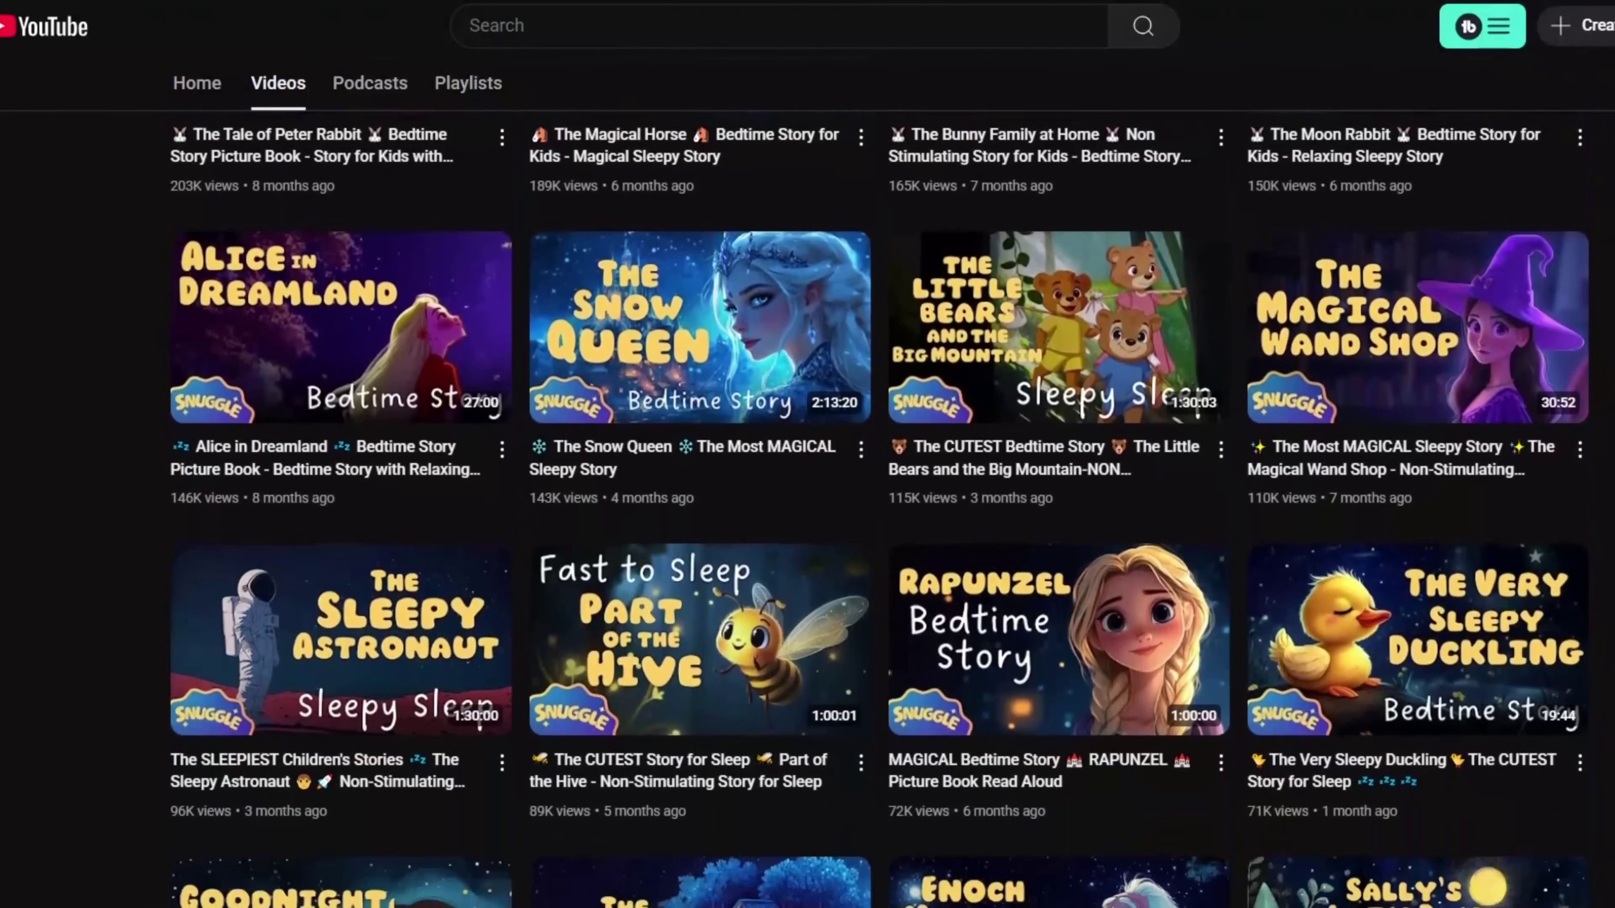
scroll(879, 509, "down", 6)
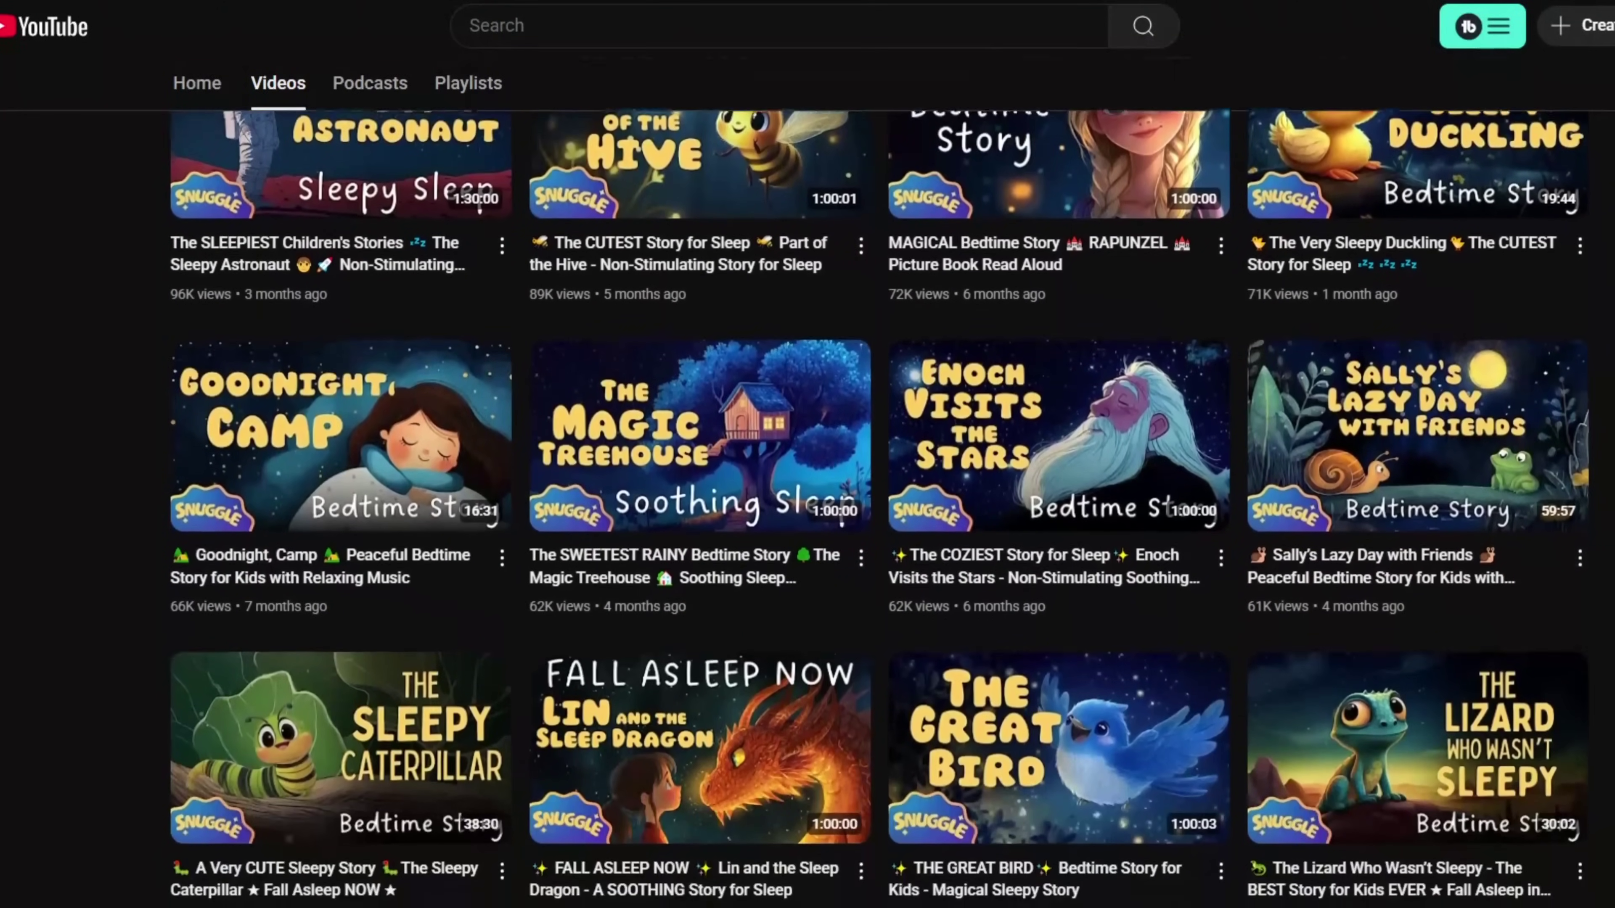
scroll(880, 509, "down", 5)
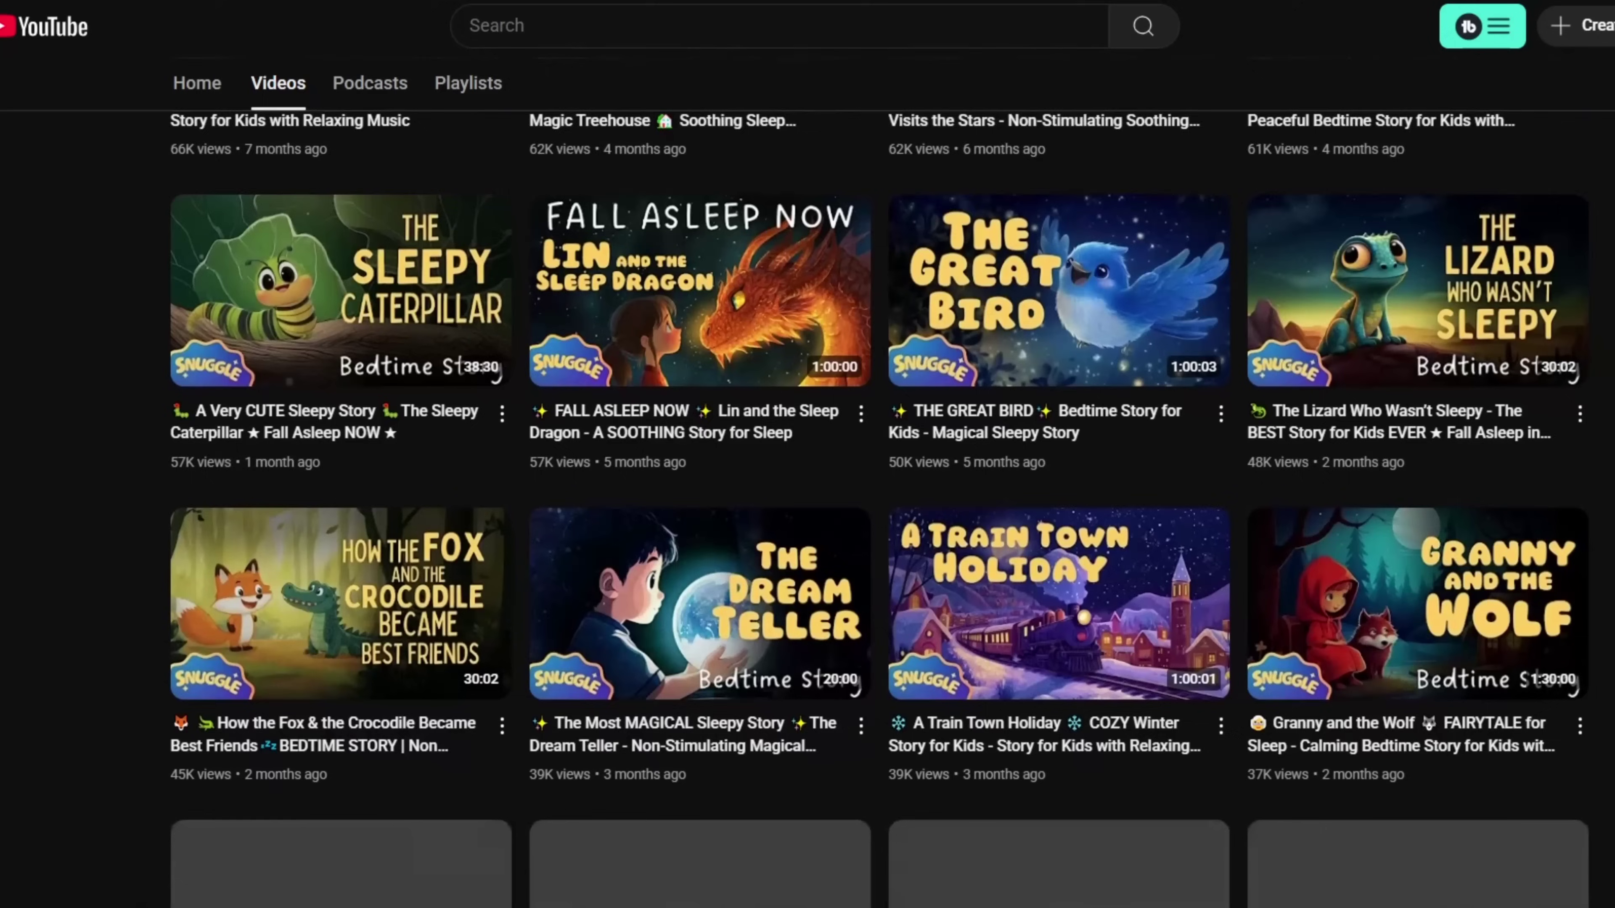
scroll(880, 509, "down", 5)
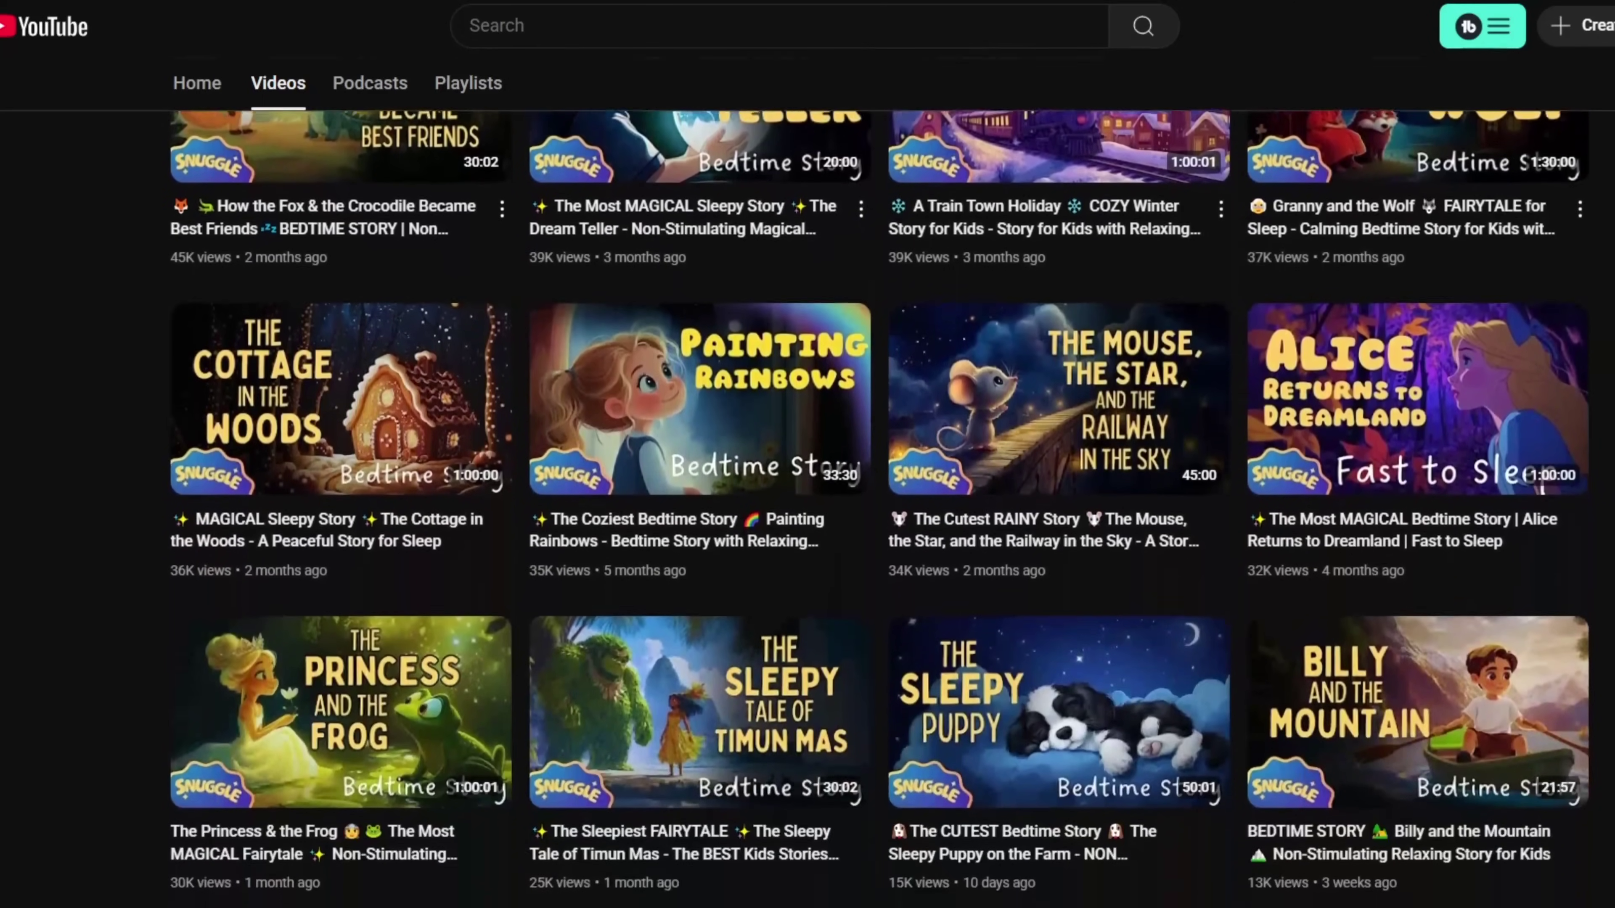
scroll(880, 509, "down", 1)
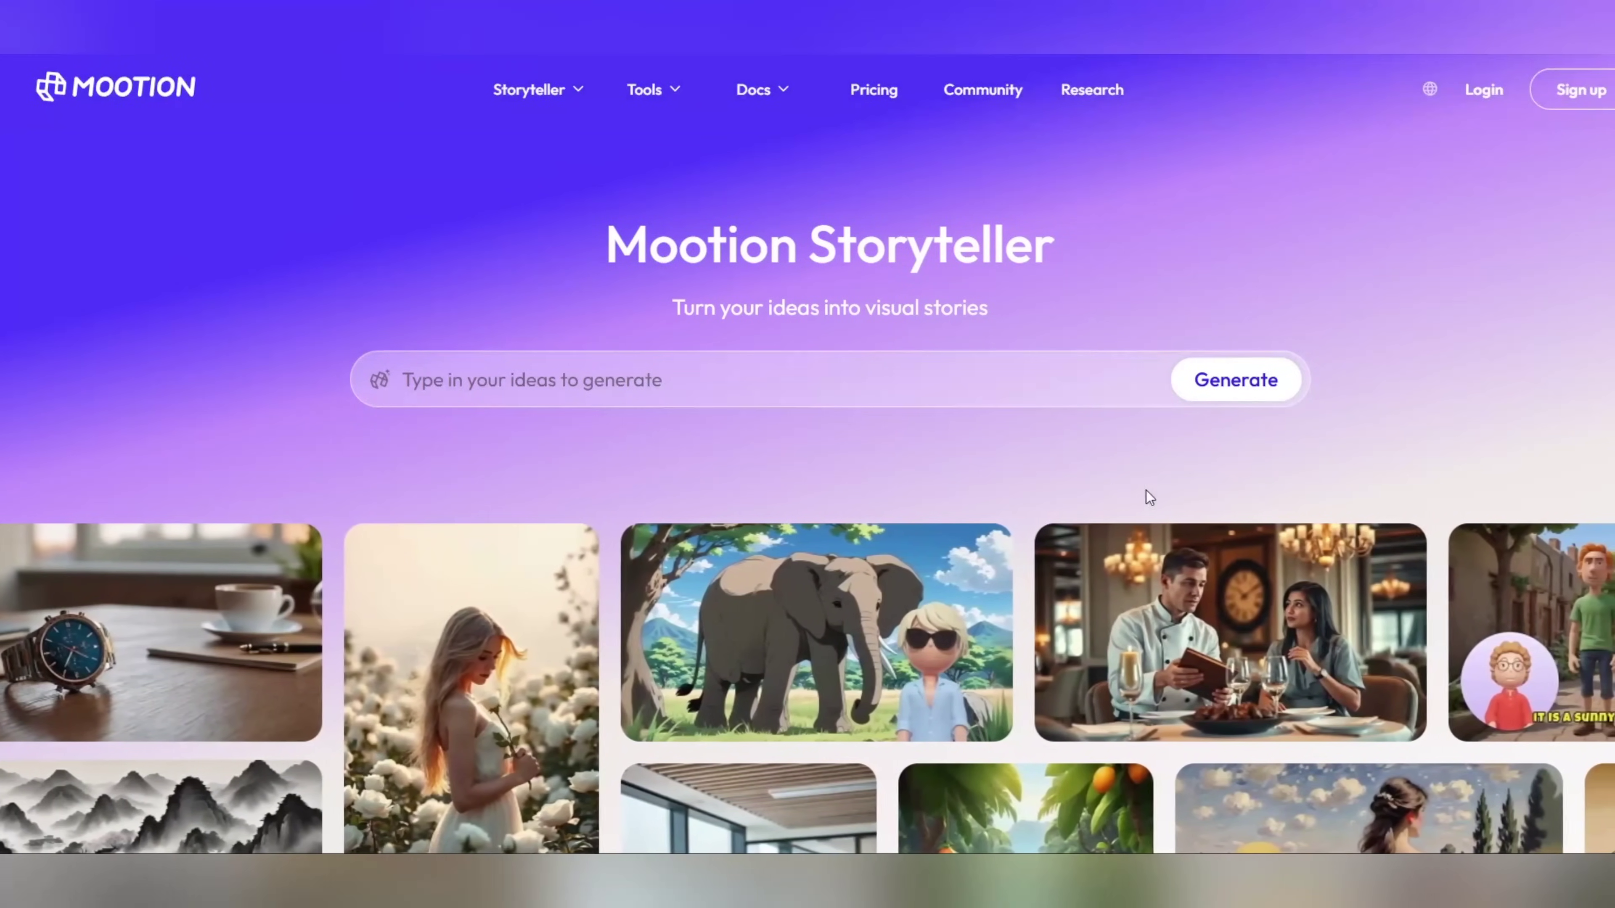
scroll(808, 484, "down", 5)
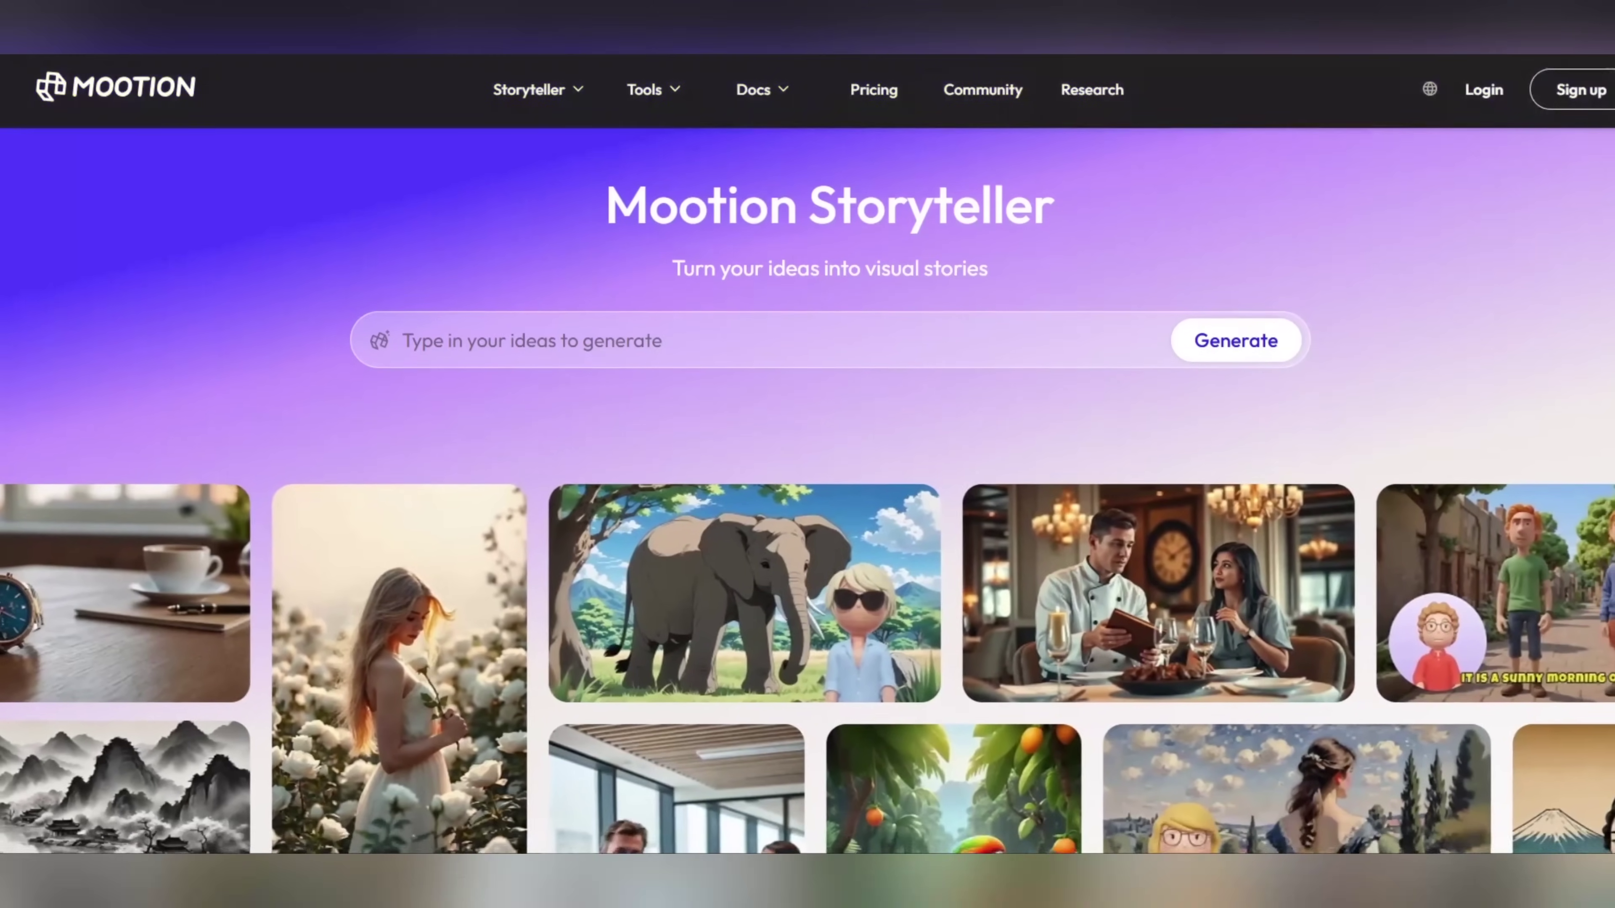
scroll(808, 484, "down", 6)
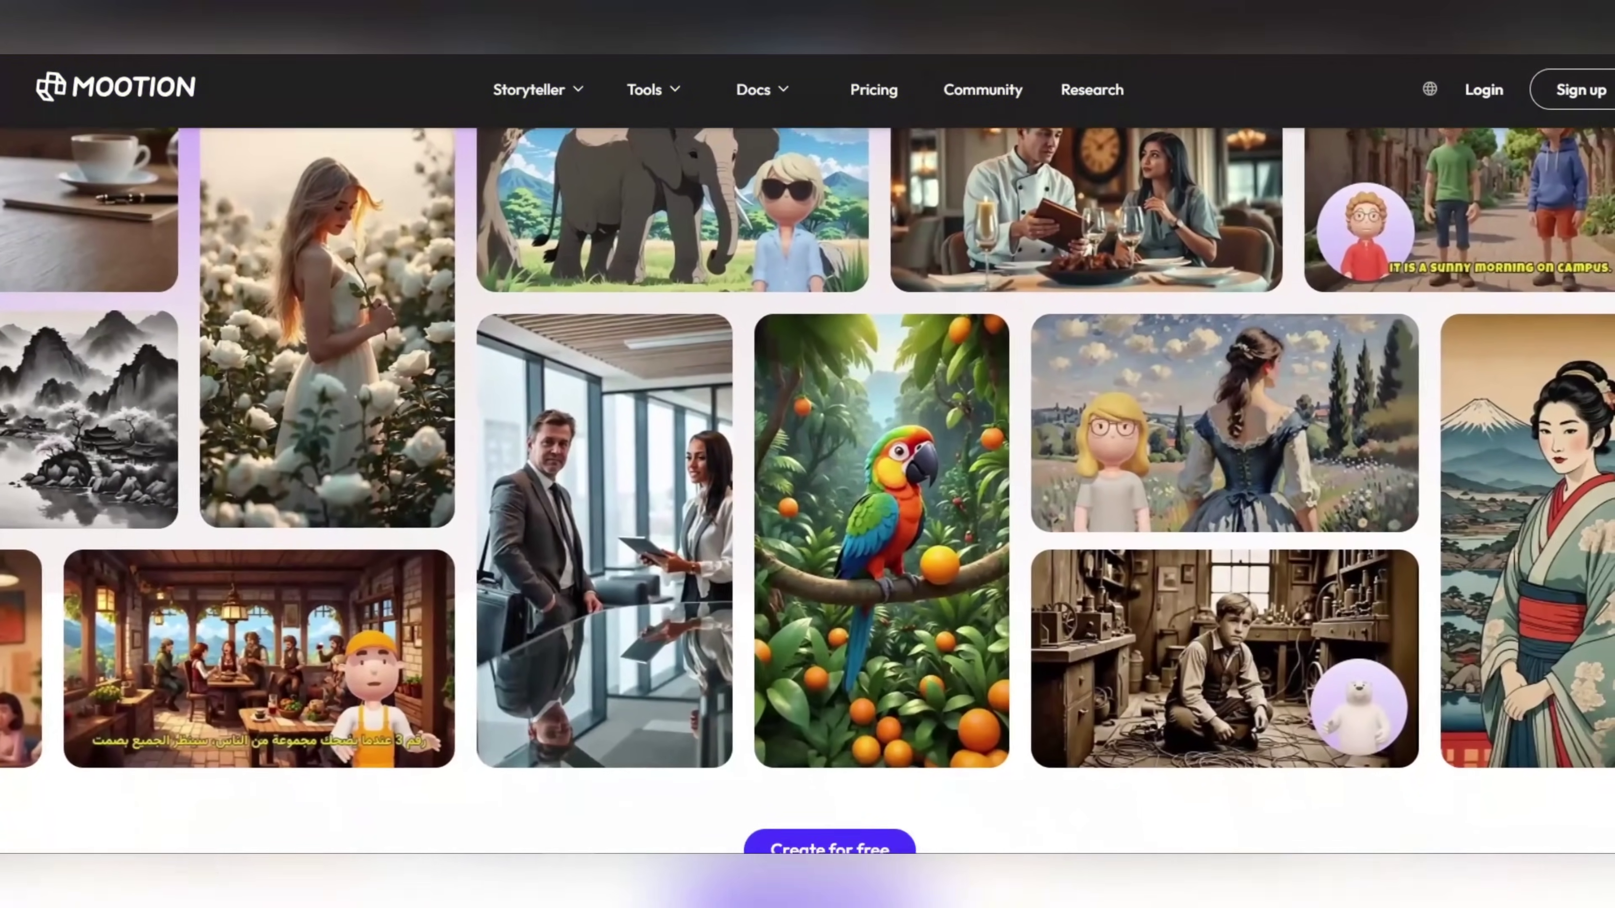
scroll(808, 484, "down", 10)
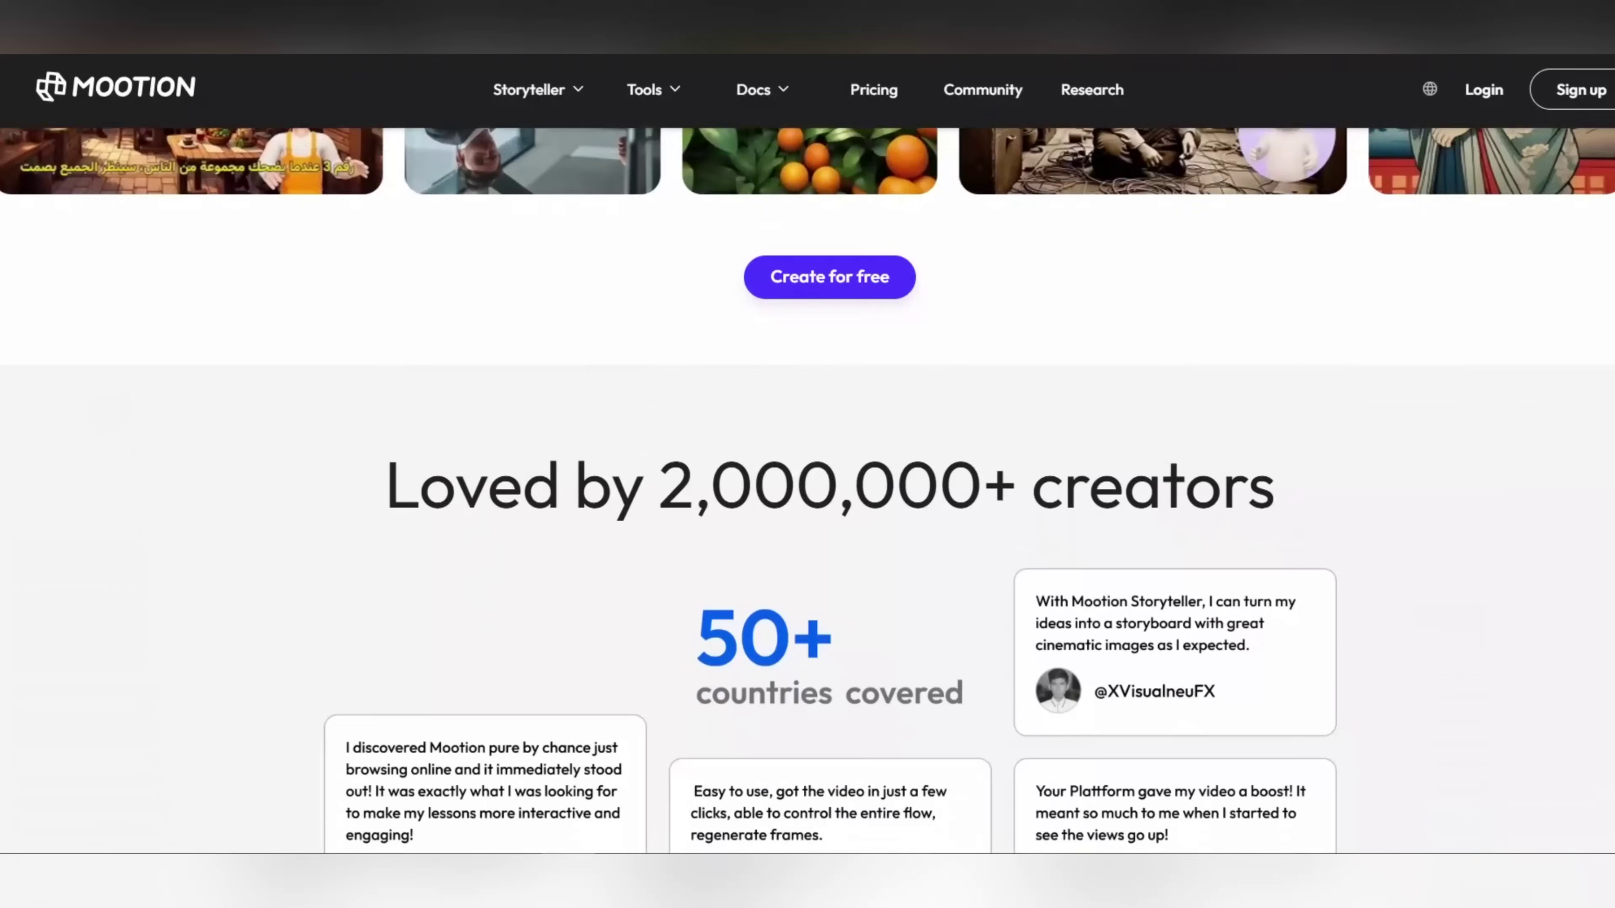
scroll(808, 484, "down", 10)
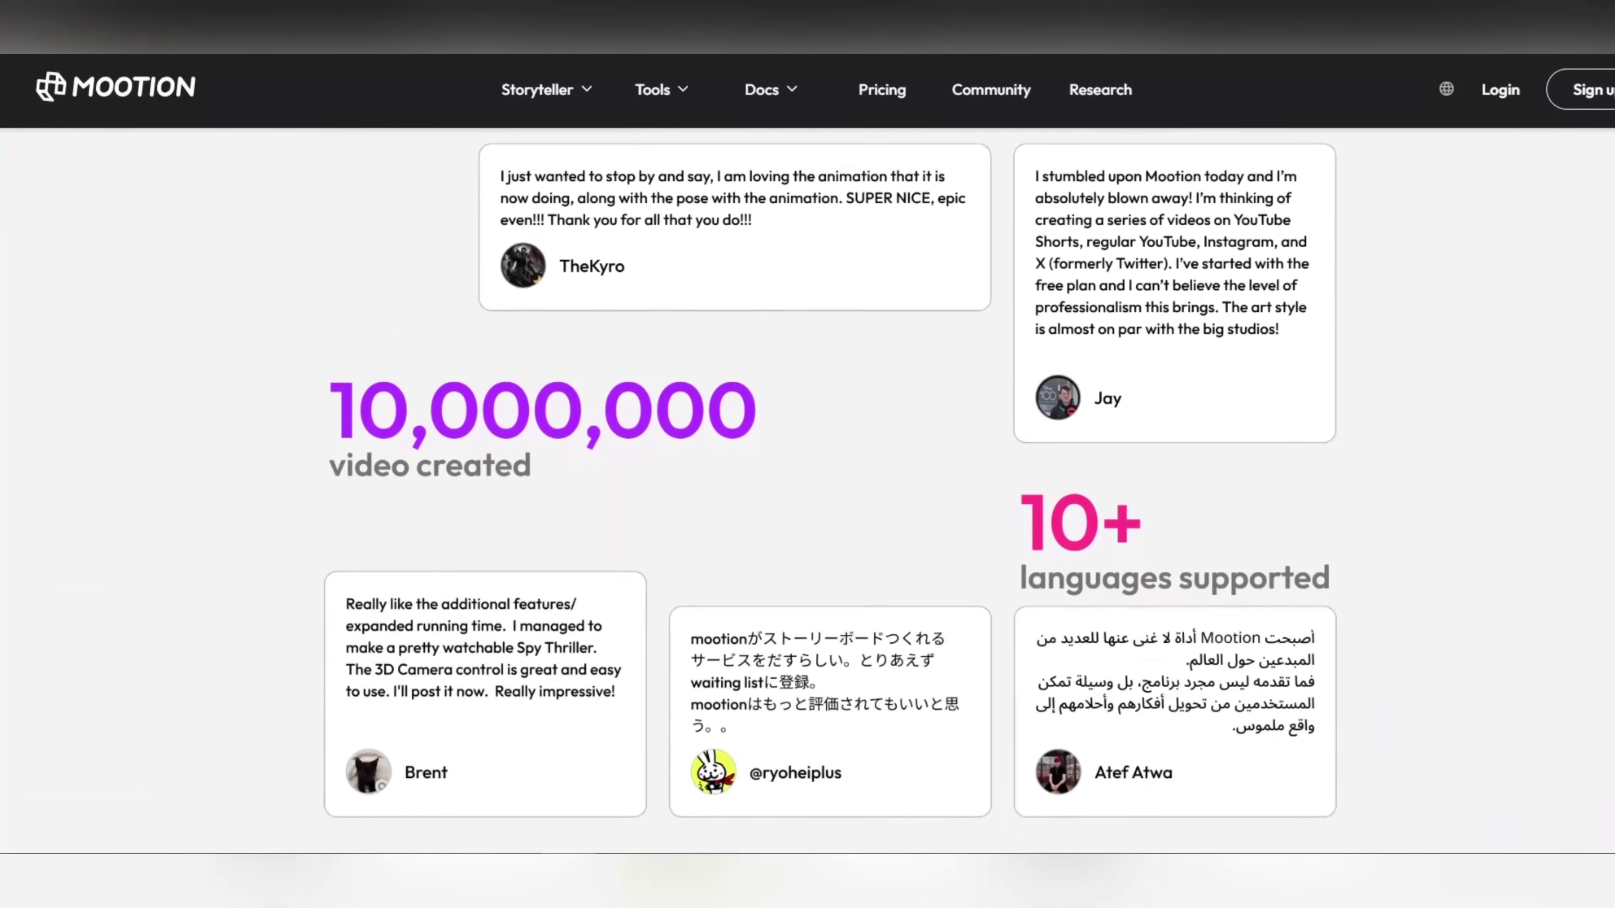
scroll(808, 483, "down", 10)
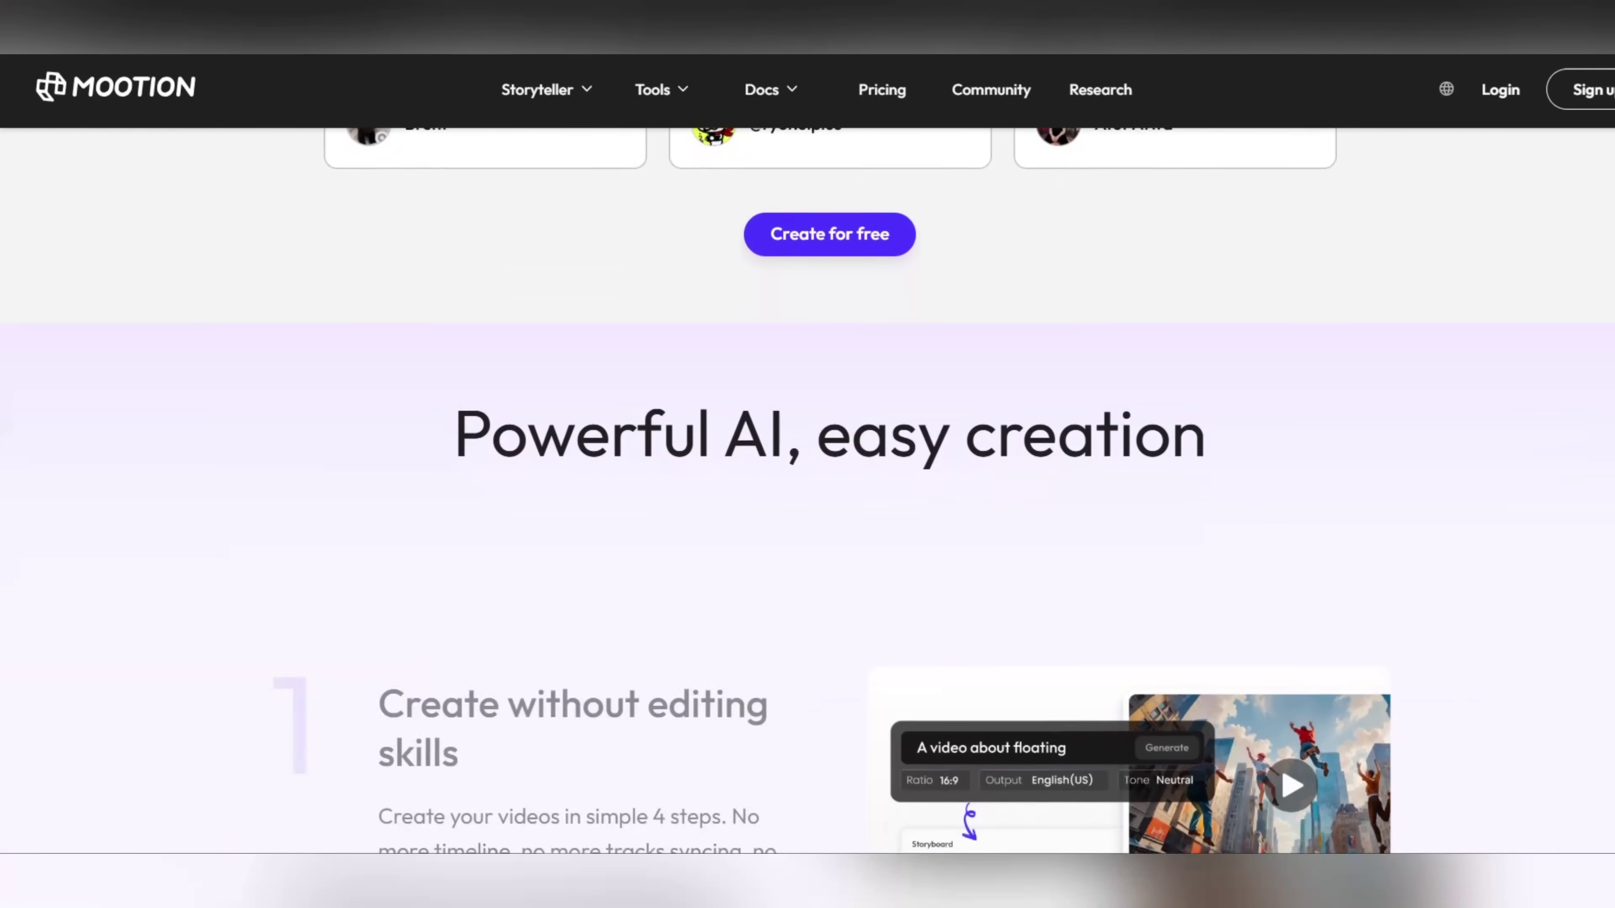
scroll(808, 484, "down", 10)
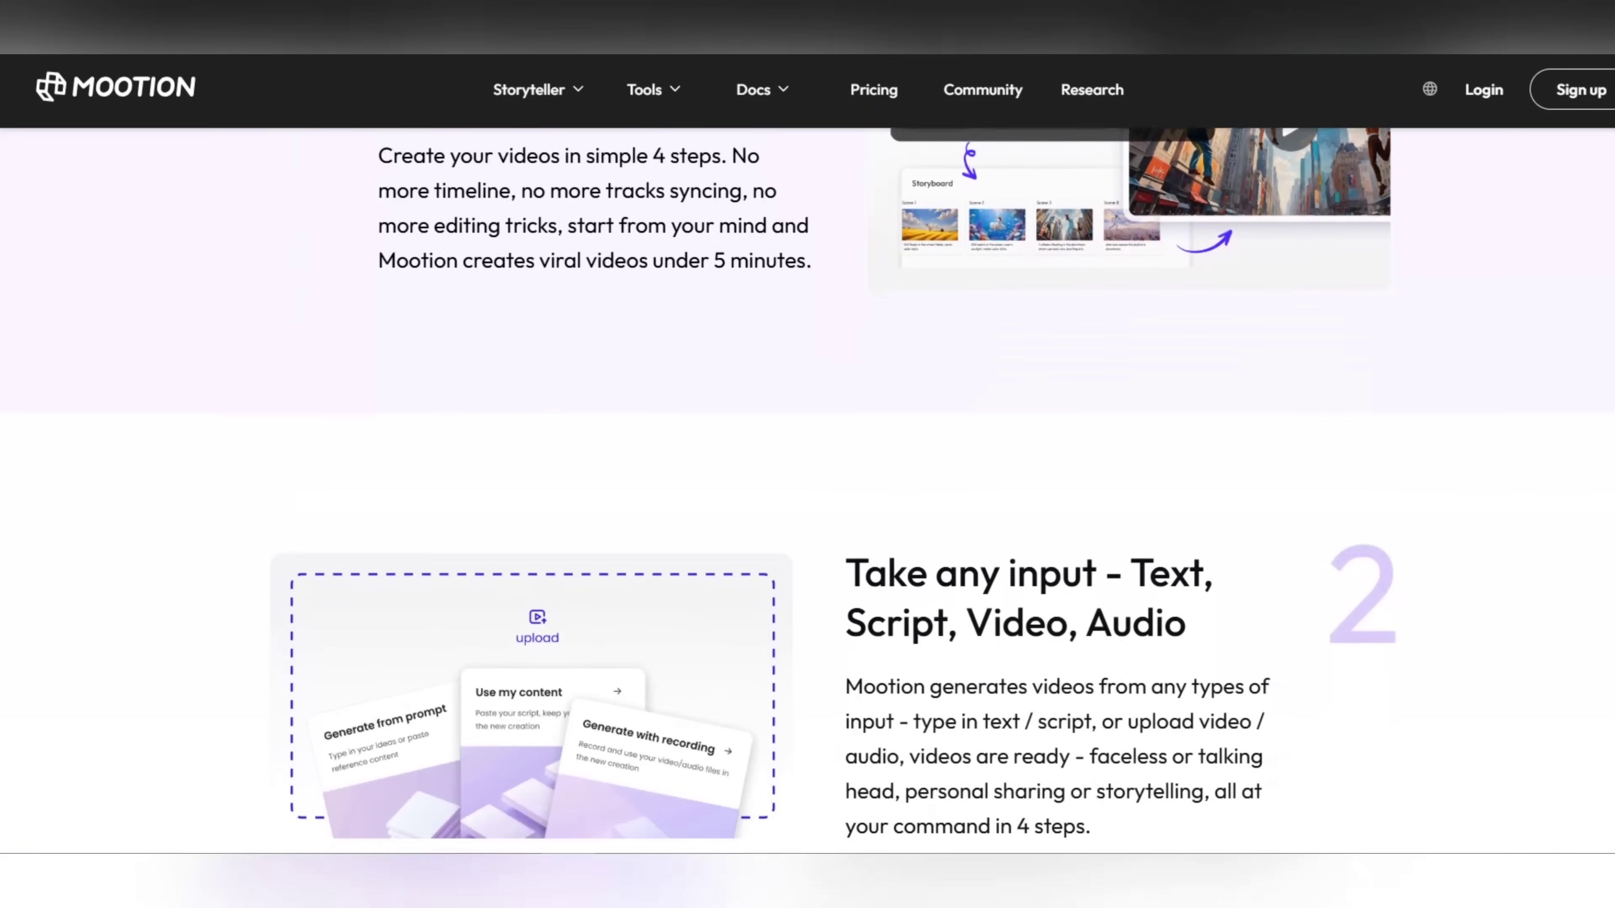
scroll(807, 484, "down", 10)
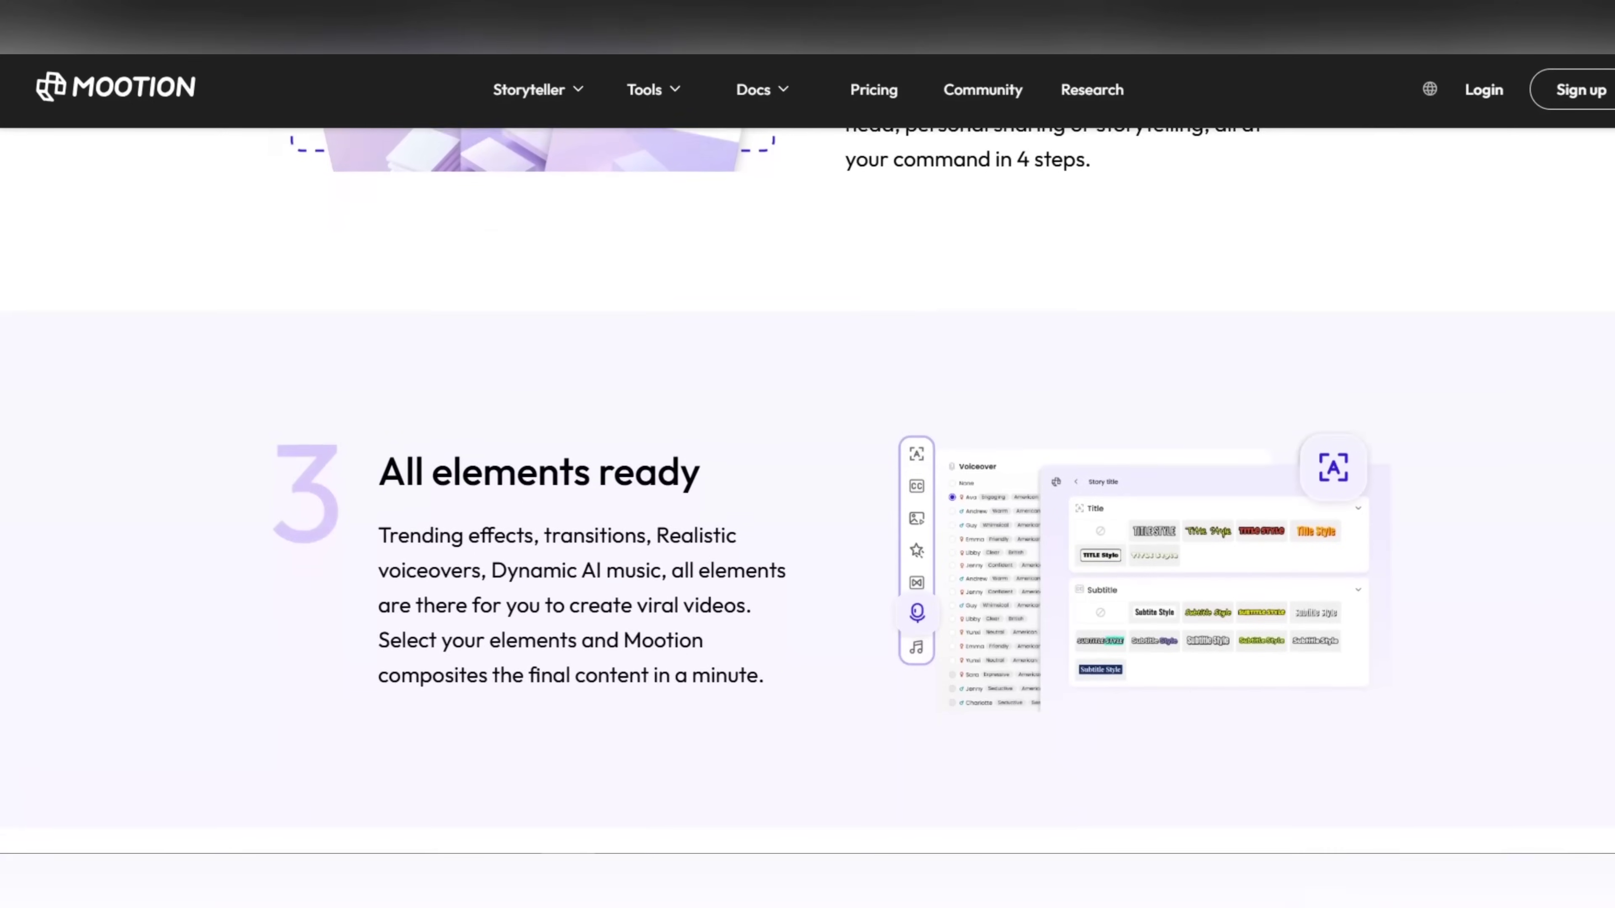
scroll(807, 484, "down", 10)
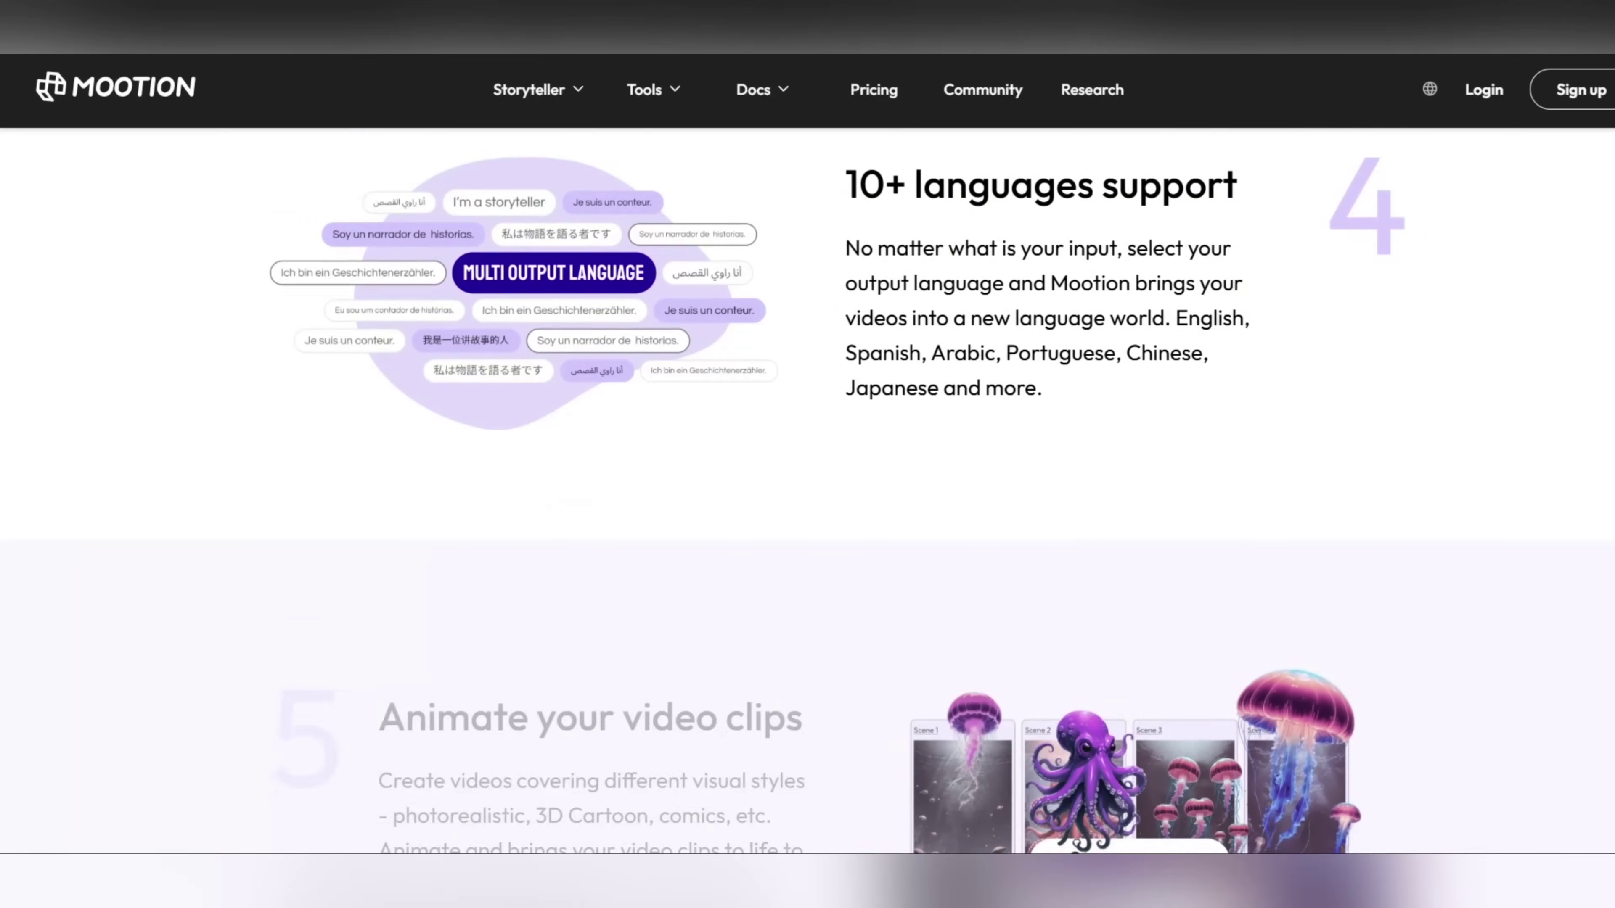
scroll(808, 484, "down", 10)
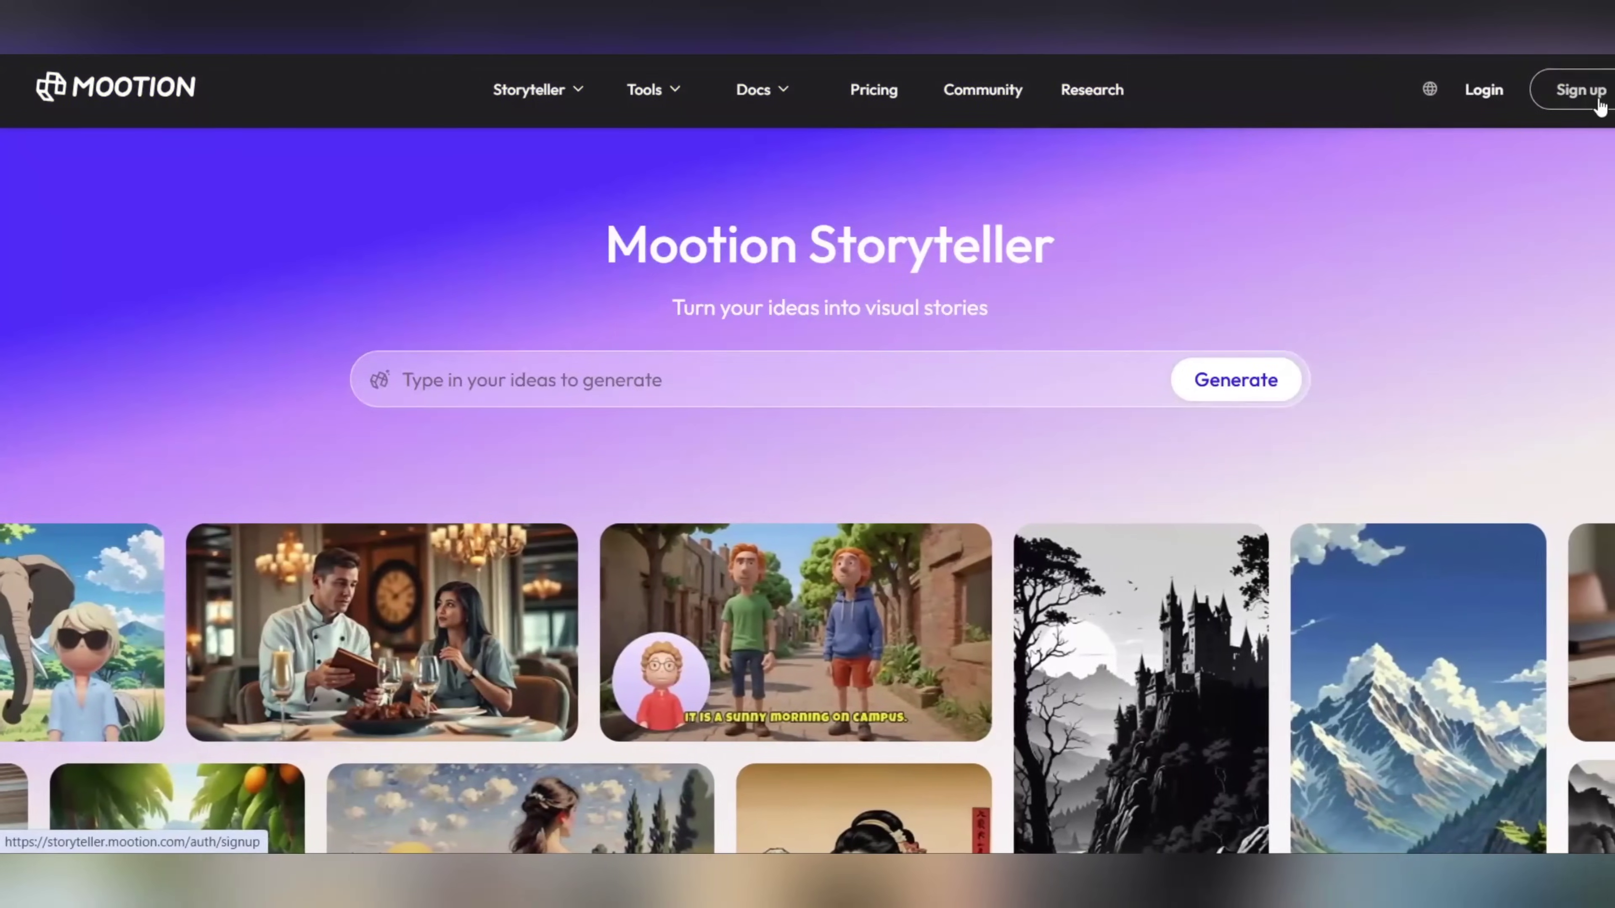
Step: Open the Mootion sign-up page showing the 'Sign up to Mootion' heading
left_click(1586, 95)
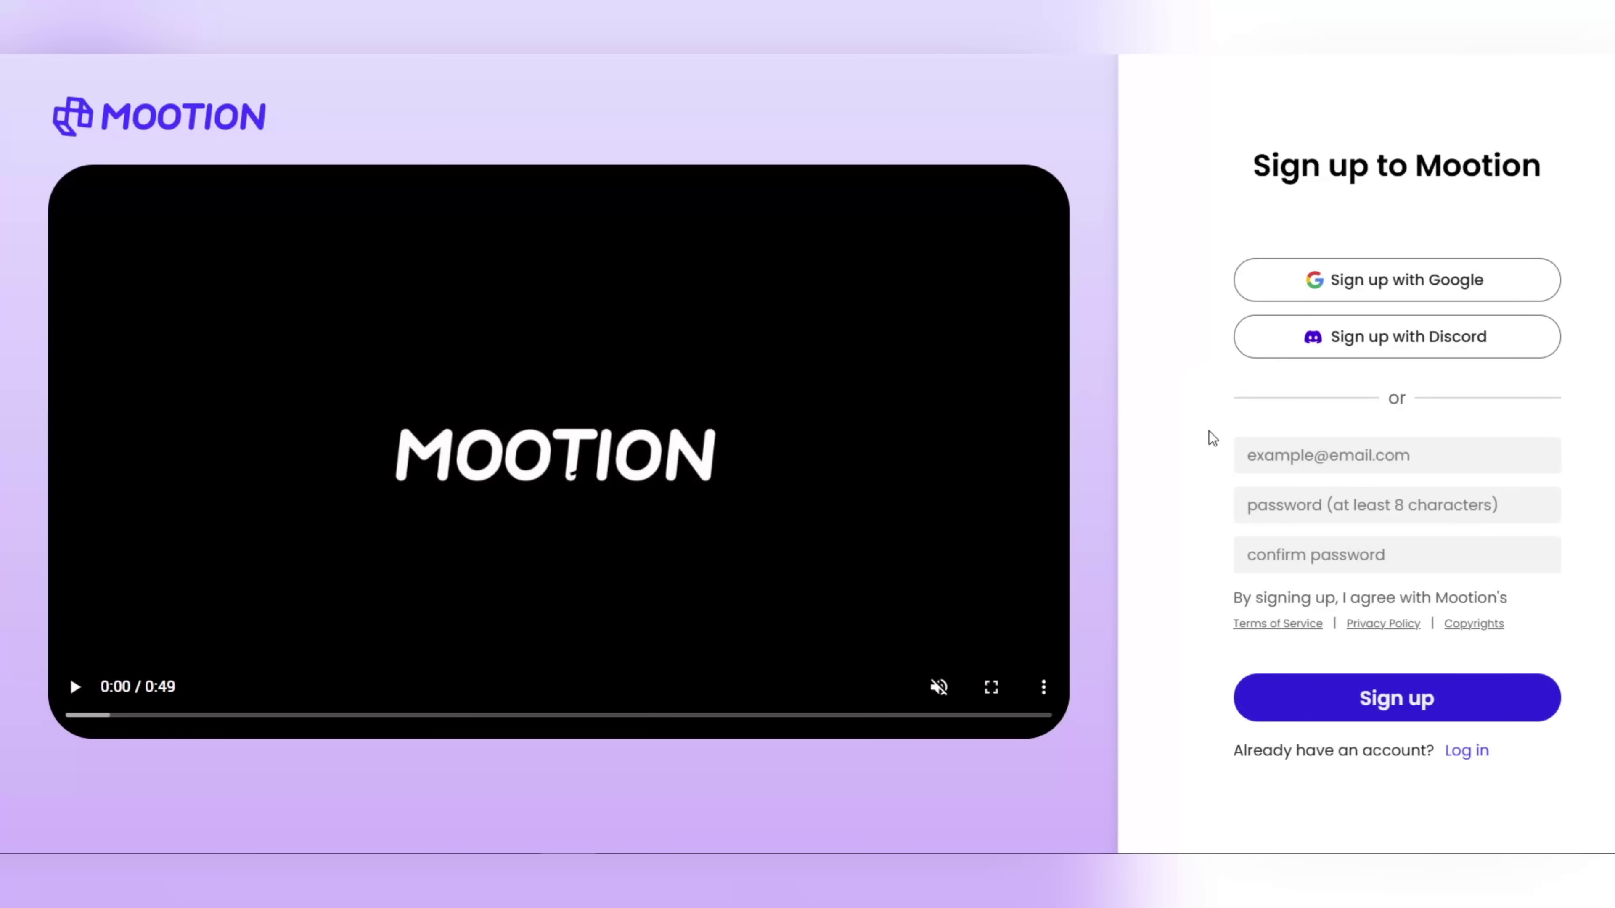
left_click_drag(1322, 160, 1572, 176)
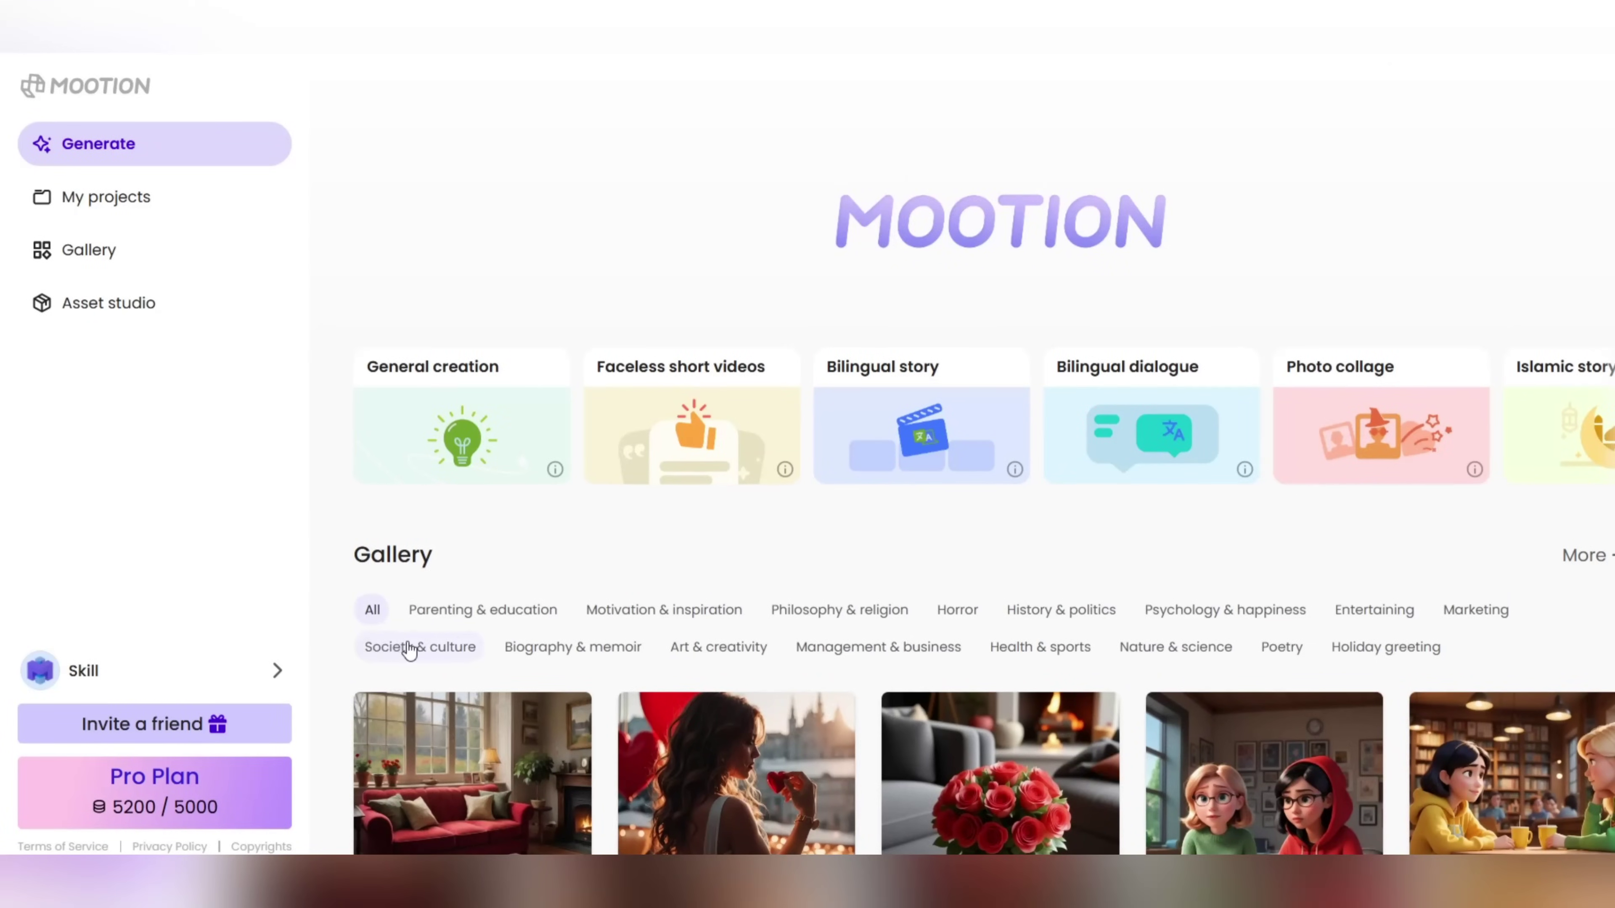
Step: Browse the sample-story Gallery down and back up, then return to Generate
left_click_drag(1034, 172, 1066, 175)
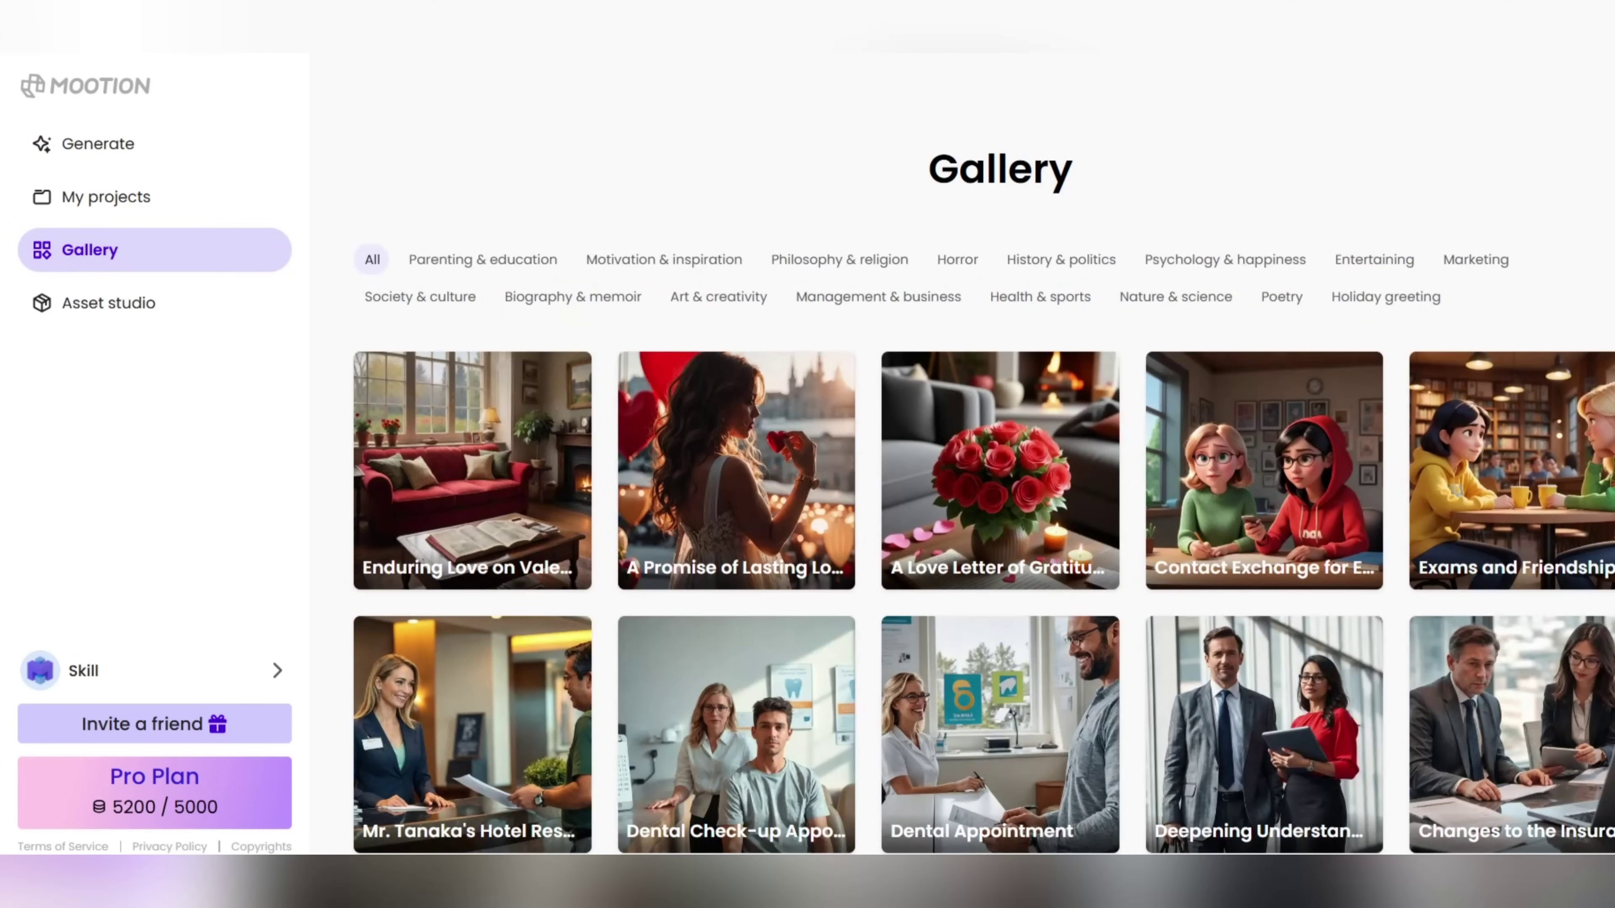
scroll(984, 484, "down", 5)
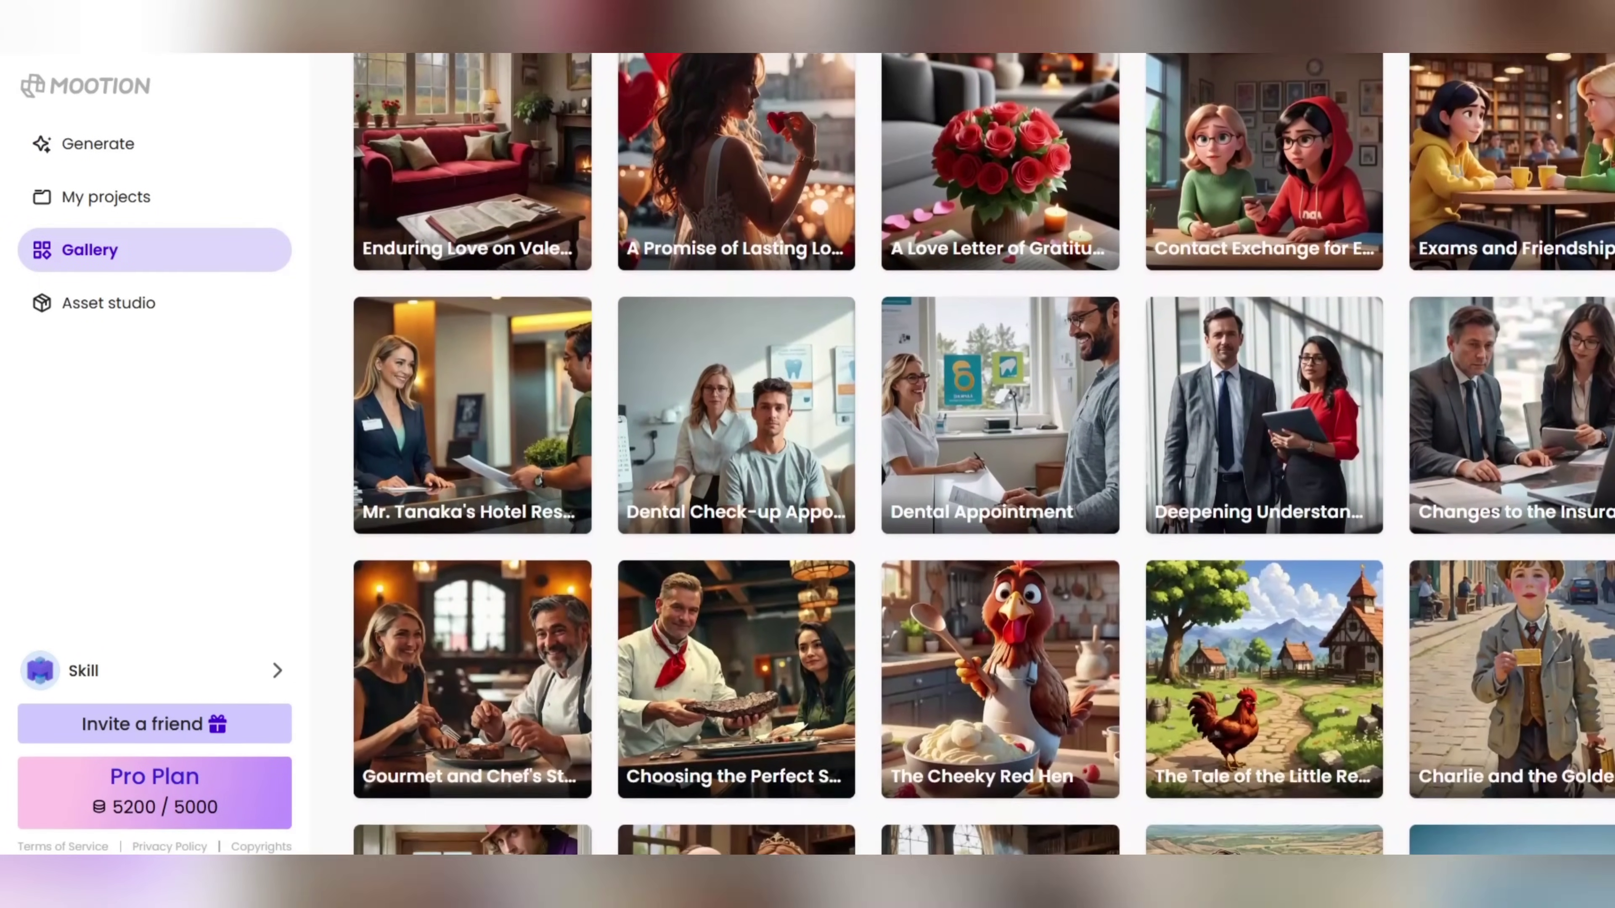
scroll(984, 484, "down", 6)
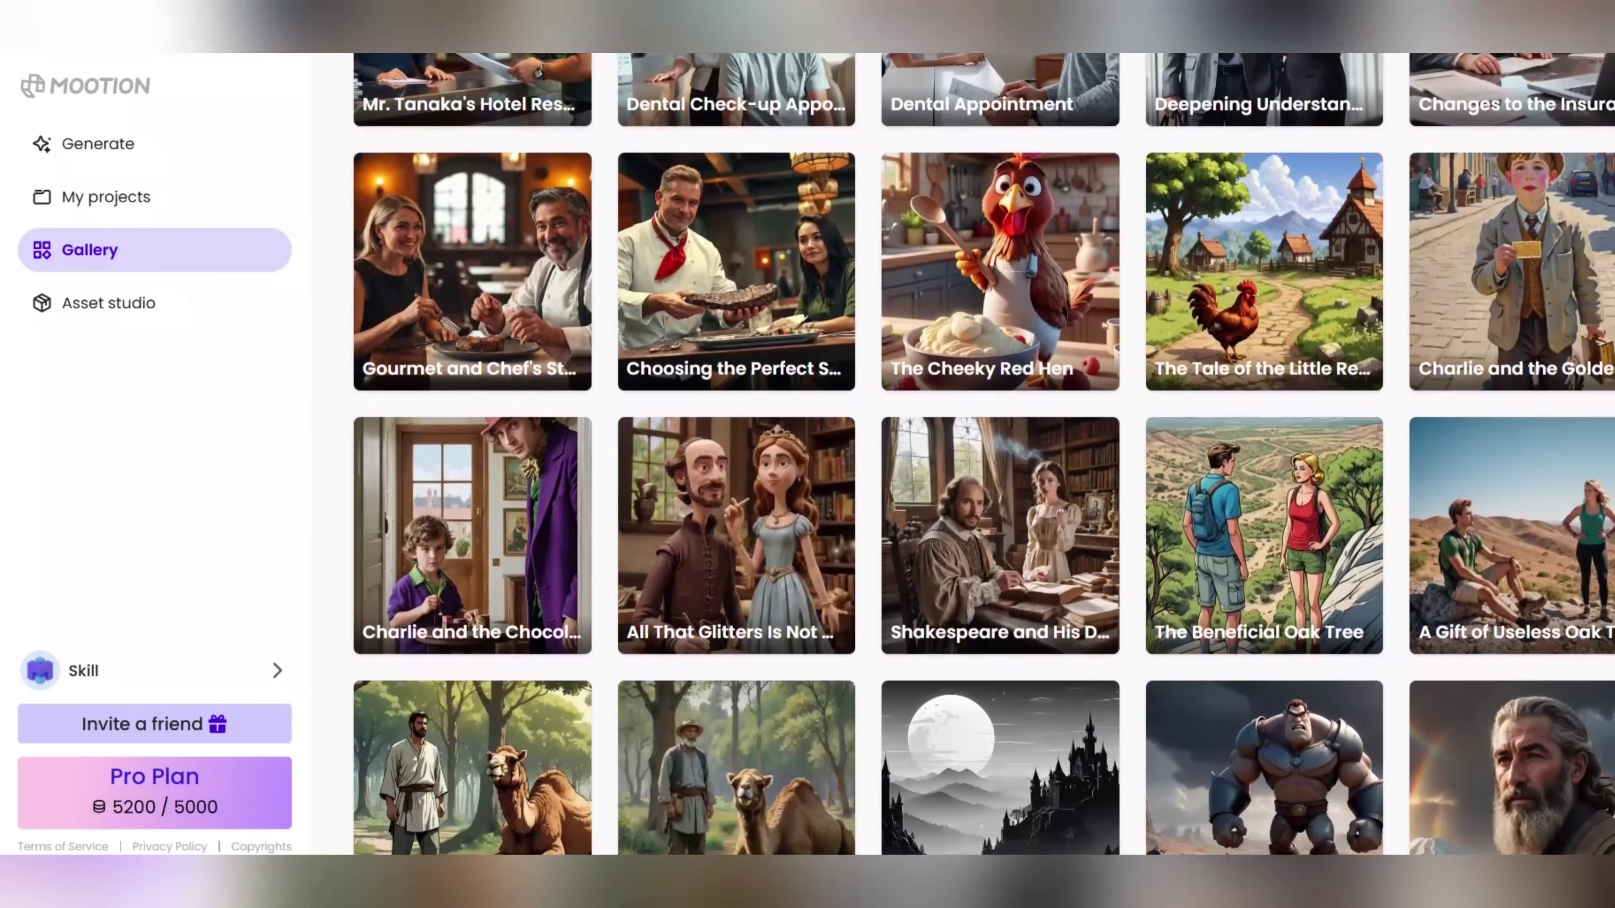
scroll(984, 483, "down", 6)
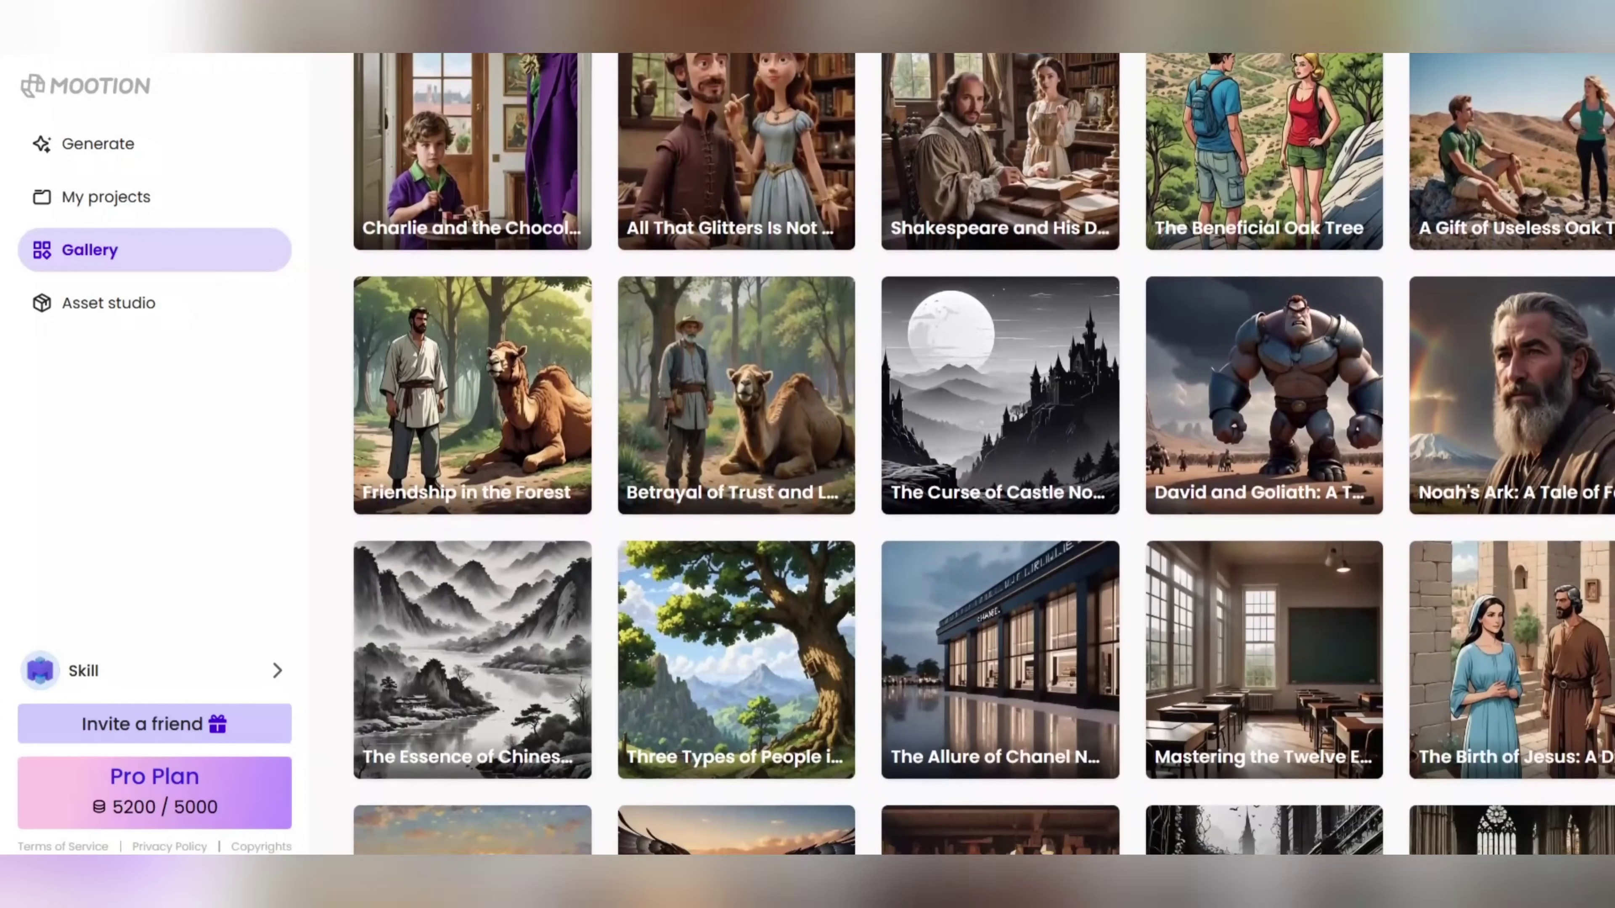
scroll(984, 483, "down", 6)
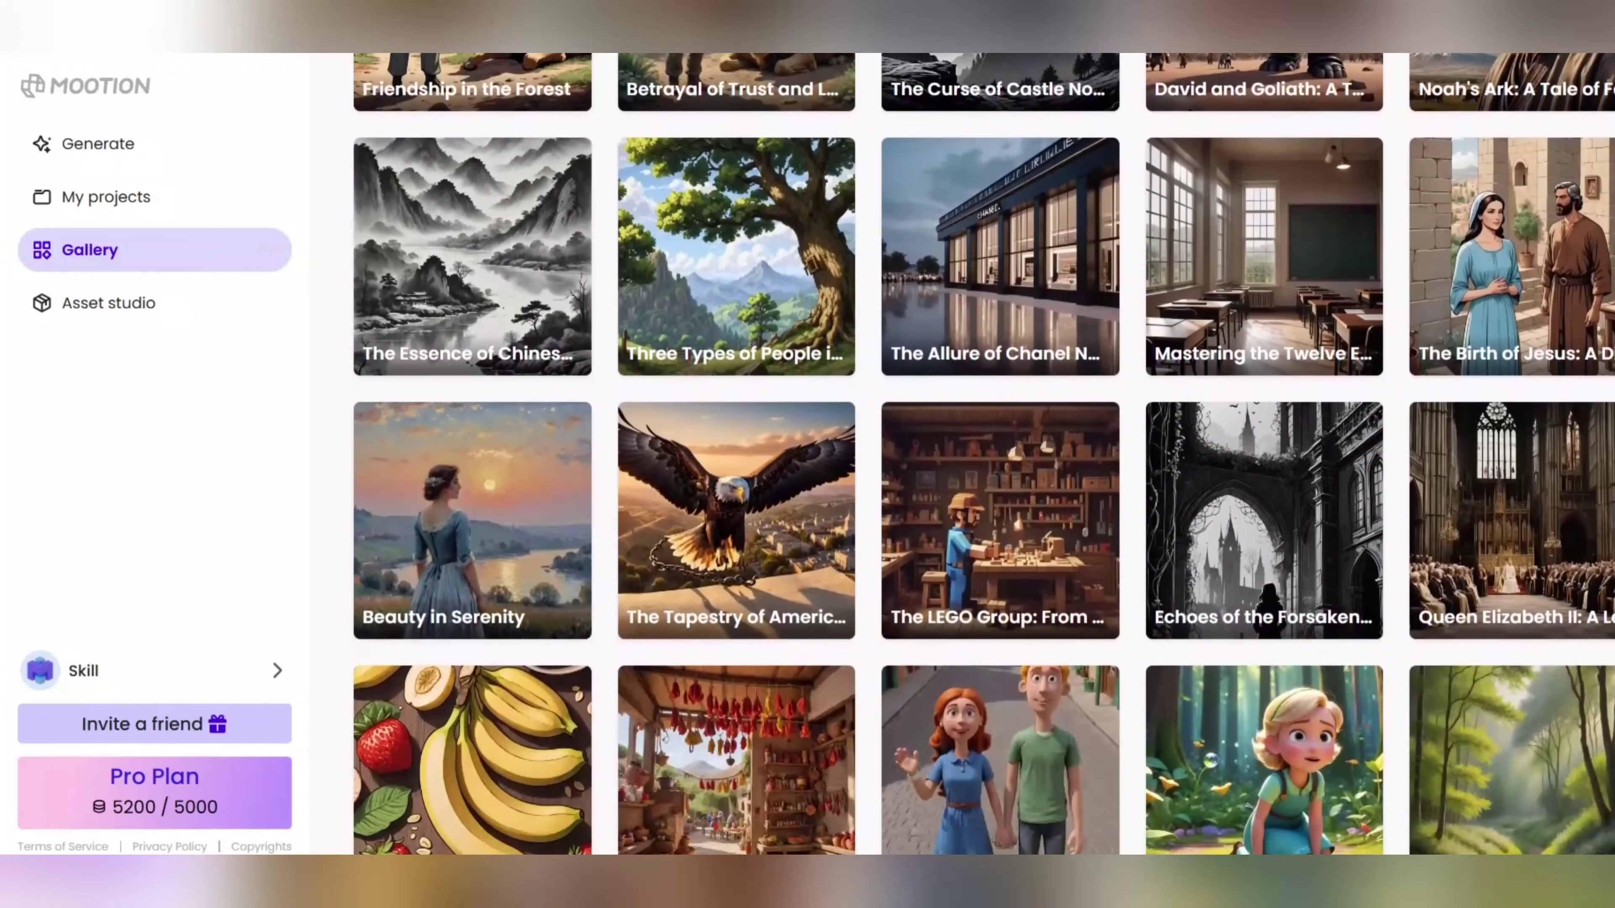
scroll(984, 484, "down", 6)
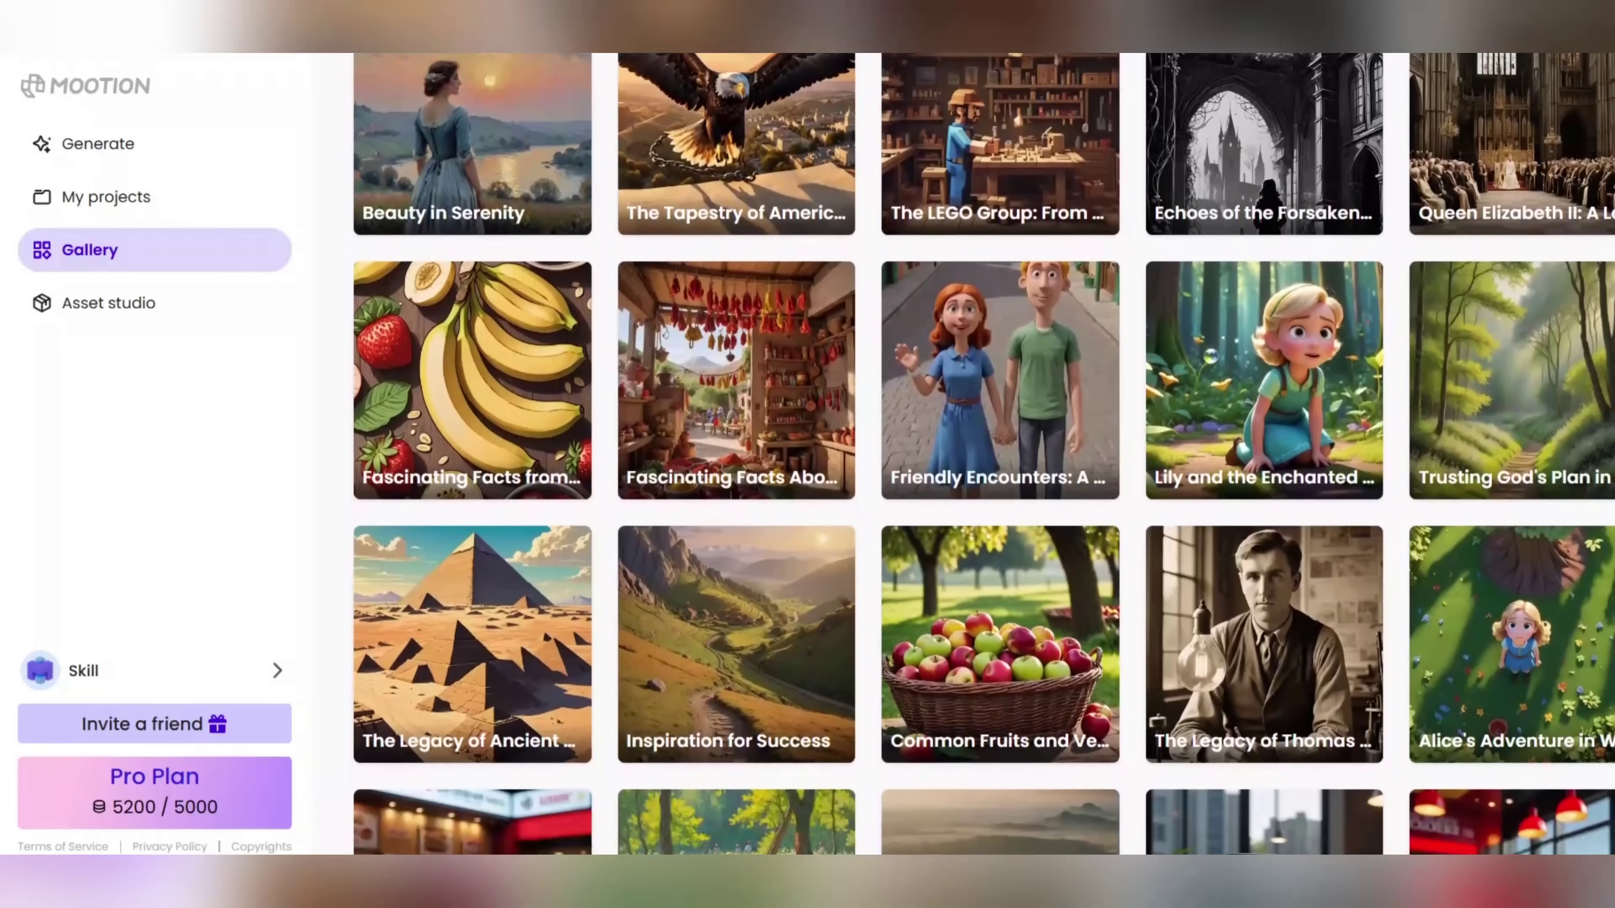
scroll(985, 484, "down", 4)
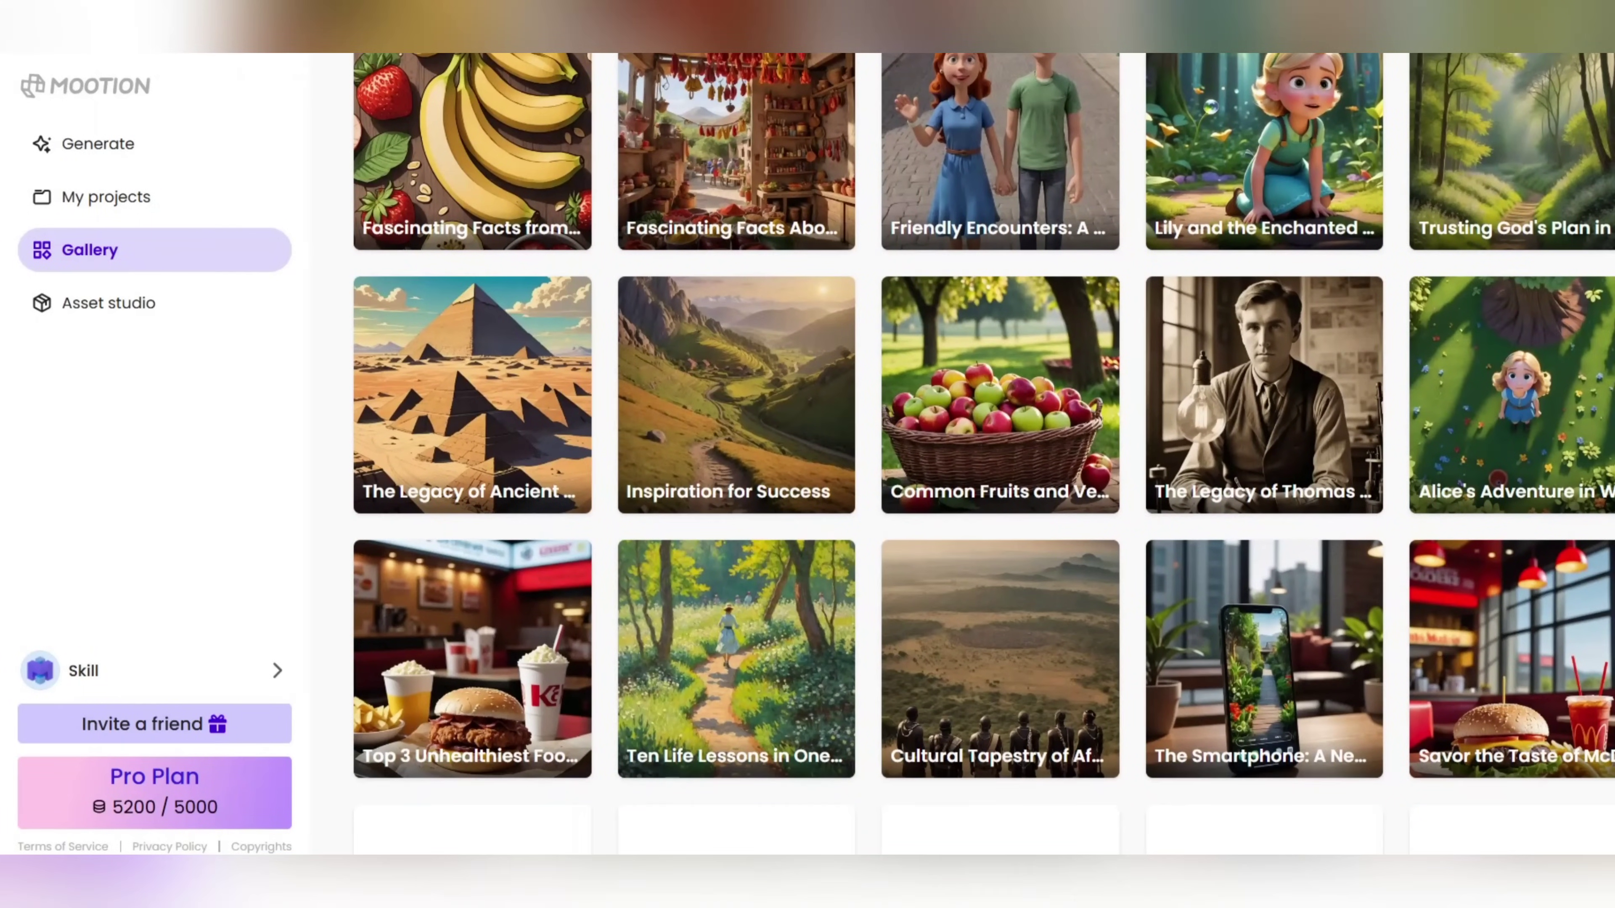
scroll(1526, 382, "up", 4)
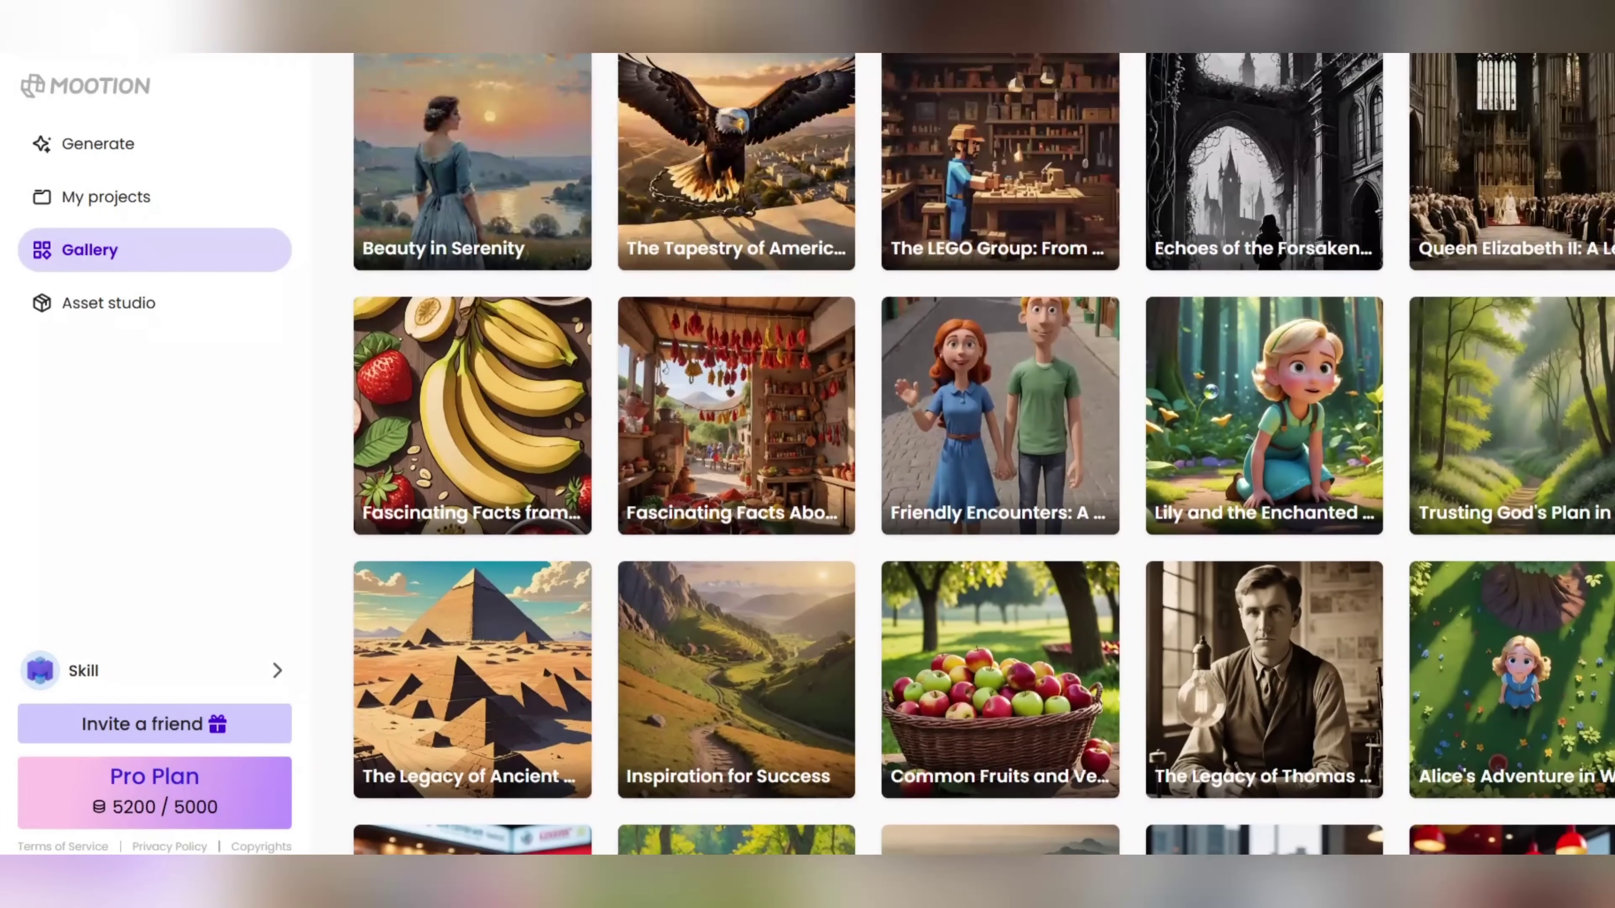
scroll(1526, 382, "up", 10)
scroll(966, 331, "up", 15)
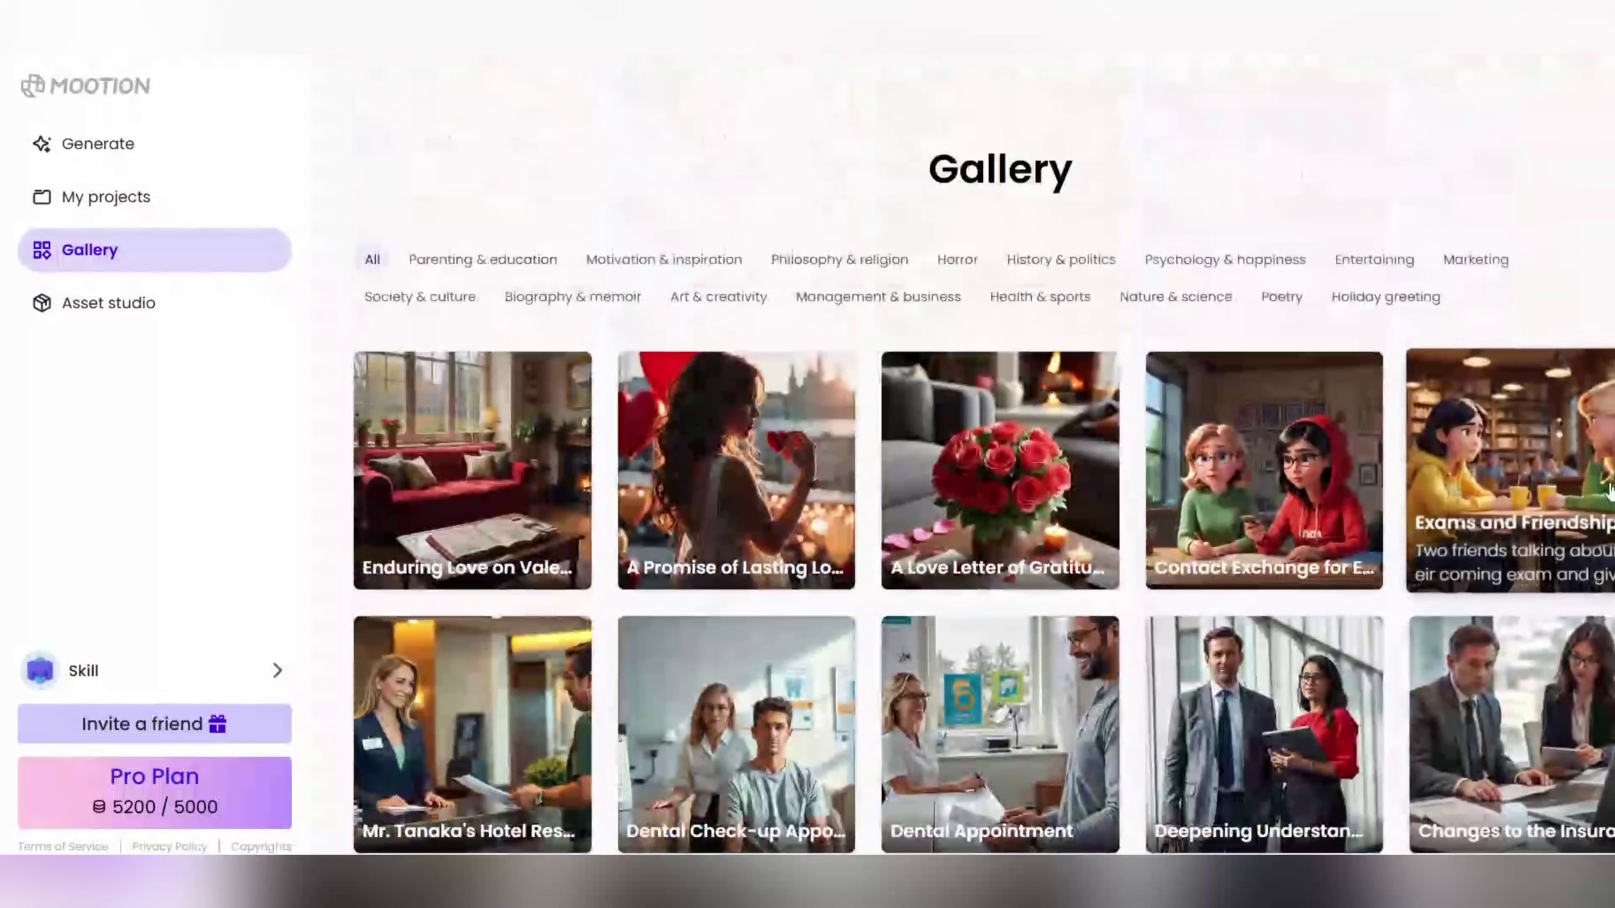
left_click(56, 149)
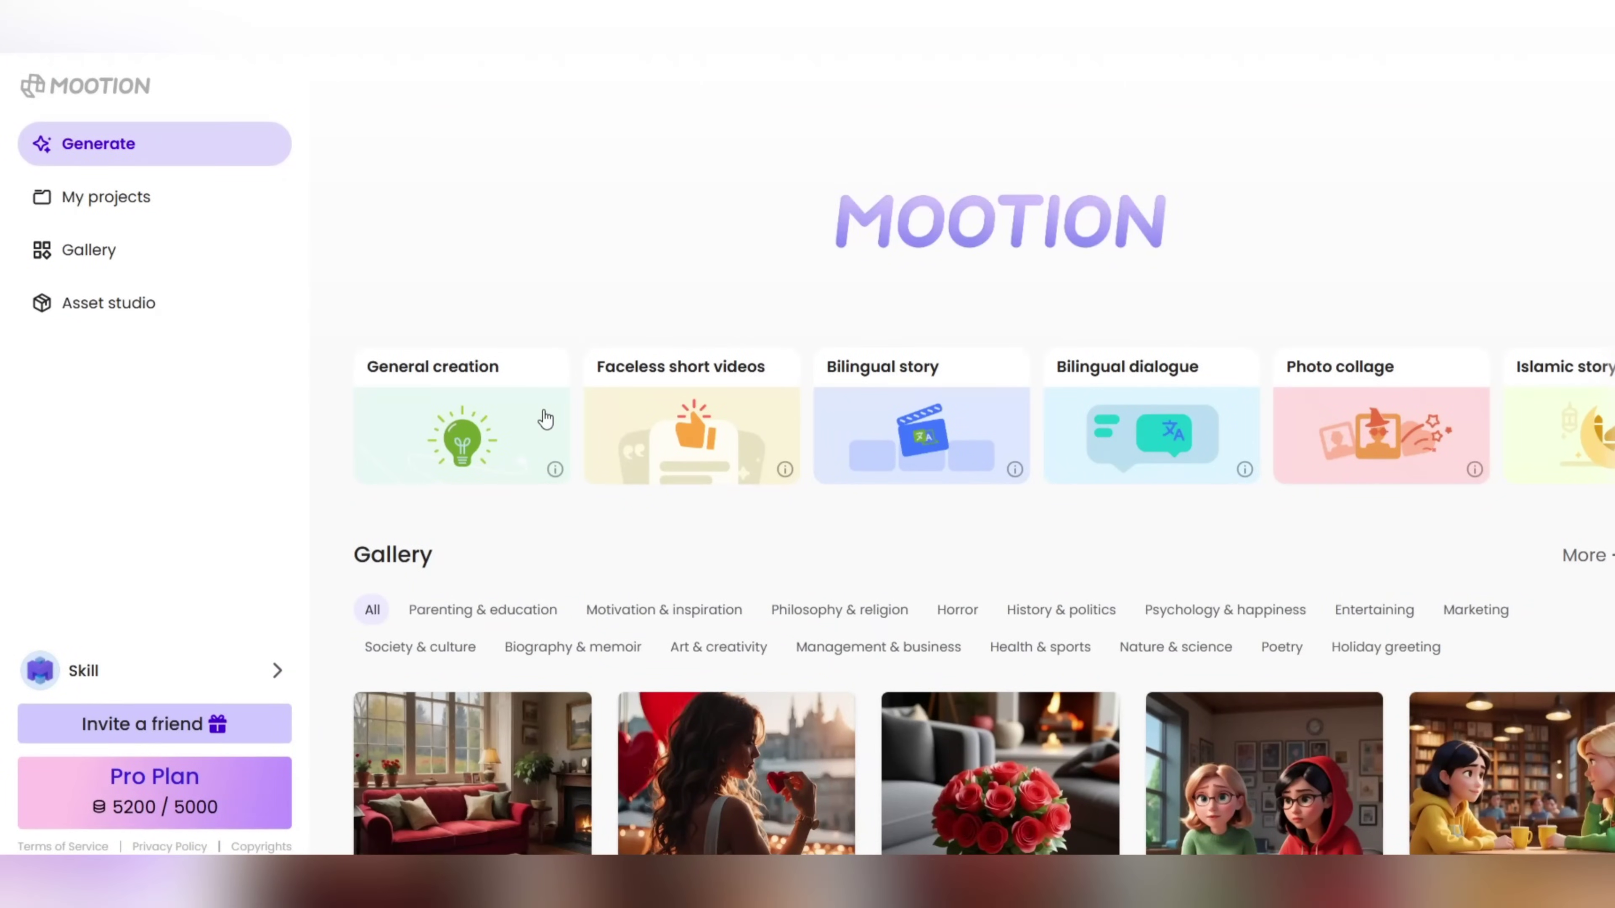
Step: Start a General creation project and paste in the Ash rabbit story prompt
left_click(475, 448)
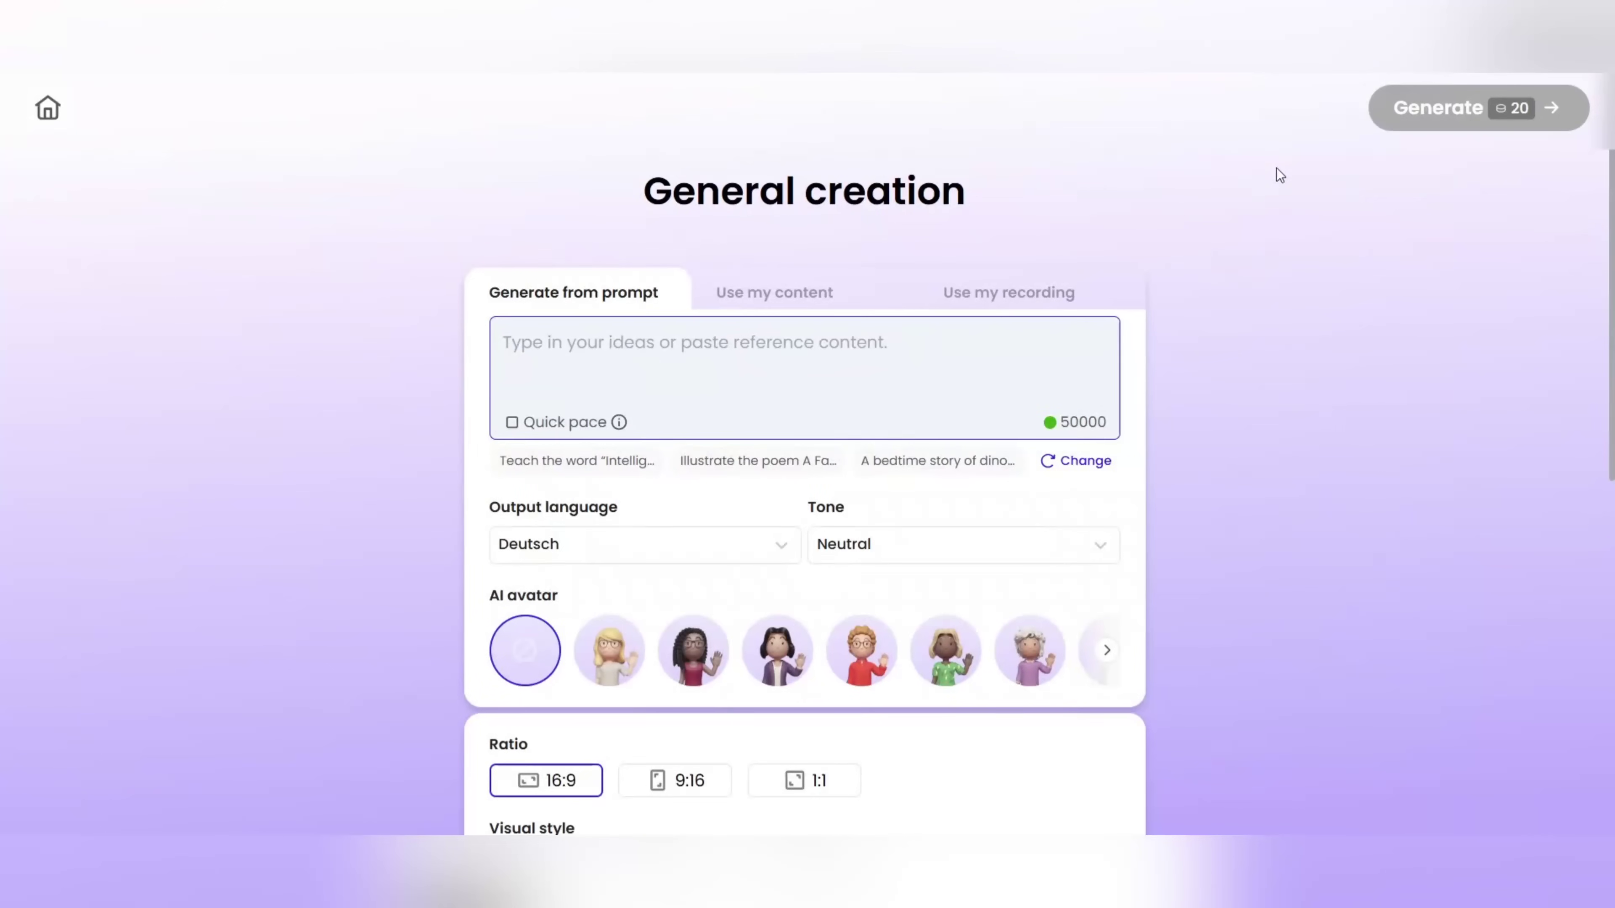
left_click_drag(641, 209, 1088, 177)
left_click(897, 247)
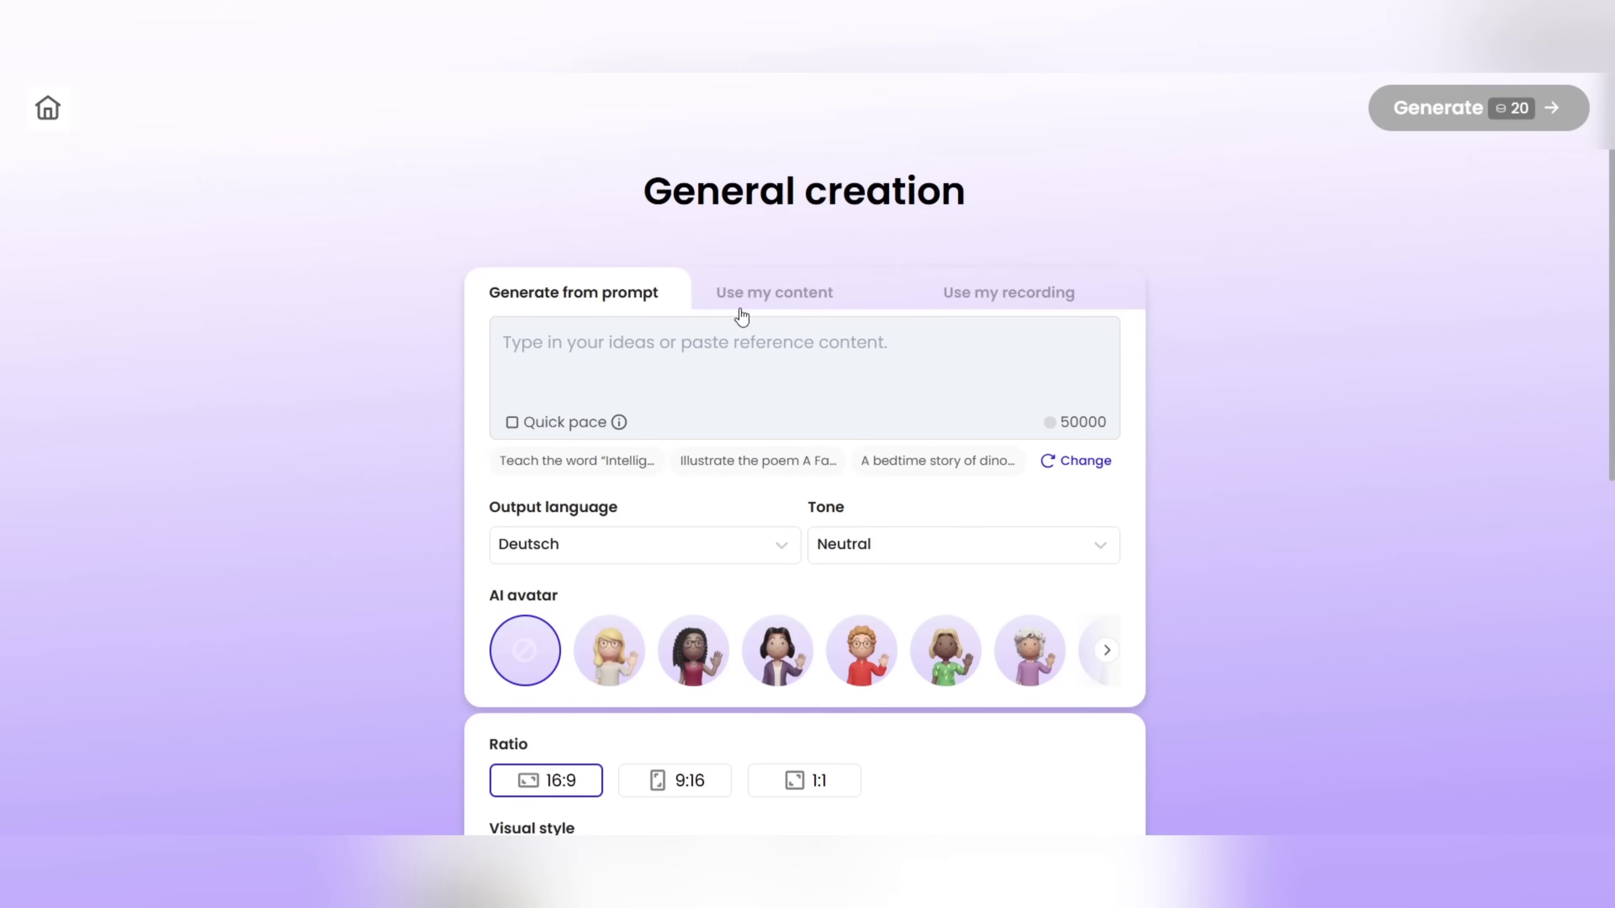
left_click(536, 370)
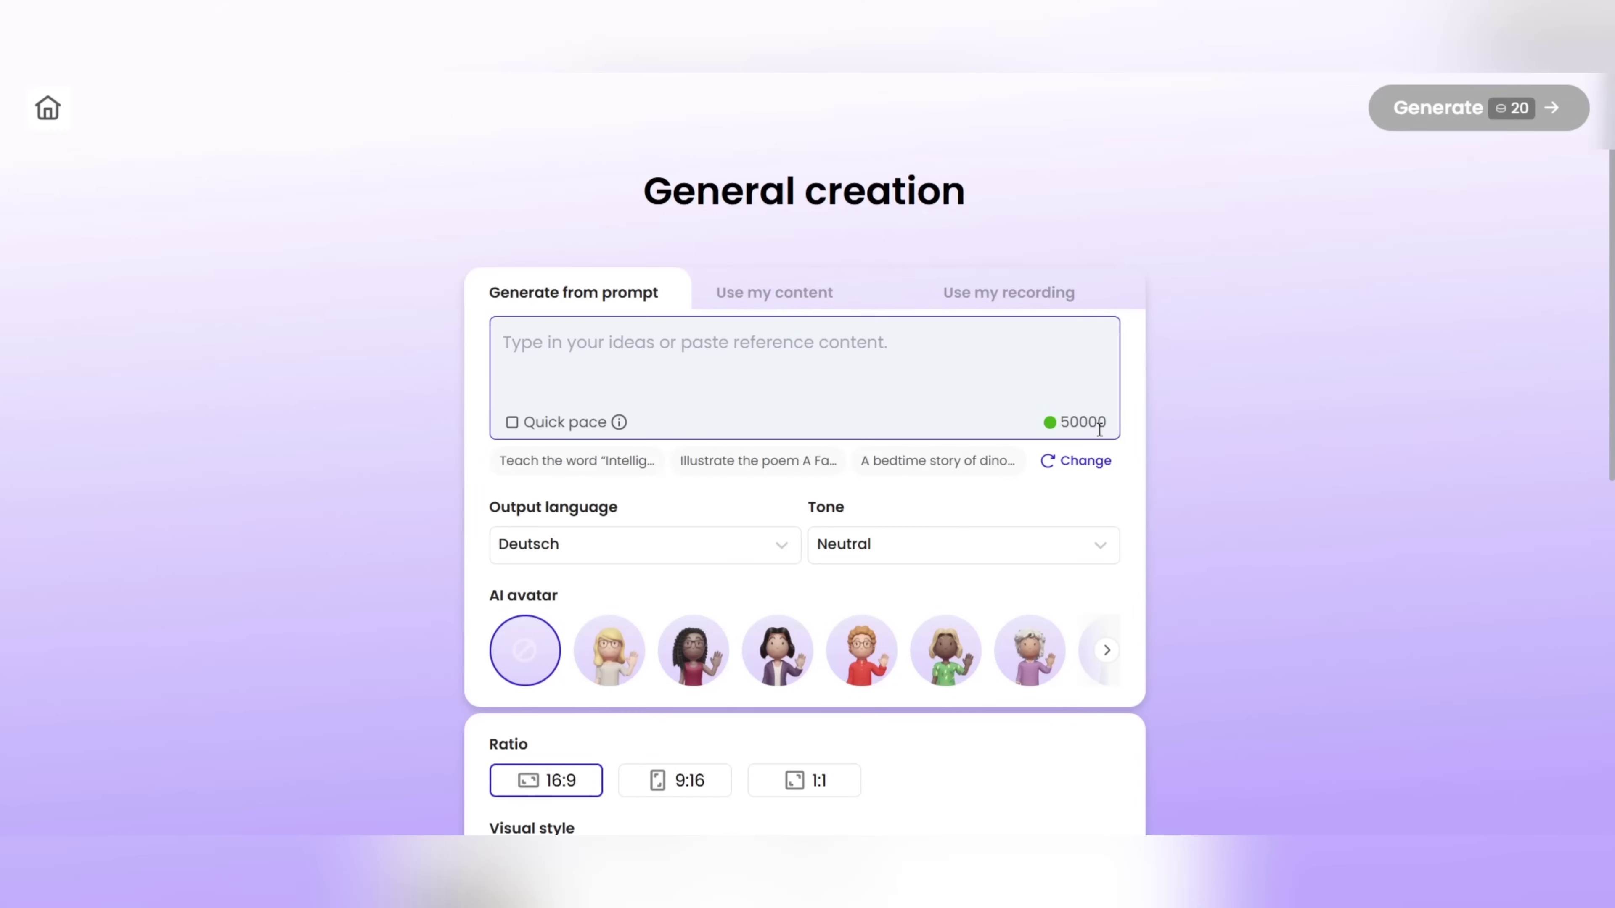
type("I want an animation of a brave little rabbit named Ash escaping an unknown predator in the night. She escapes in a hollow tree, and in the morning, she returns home")
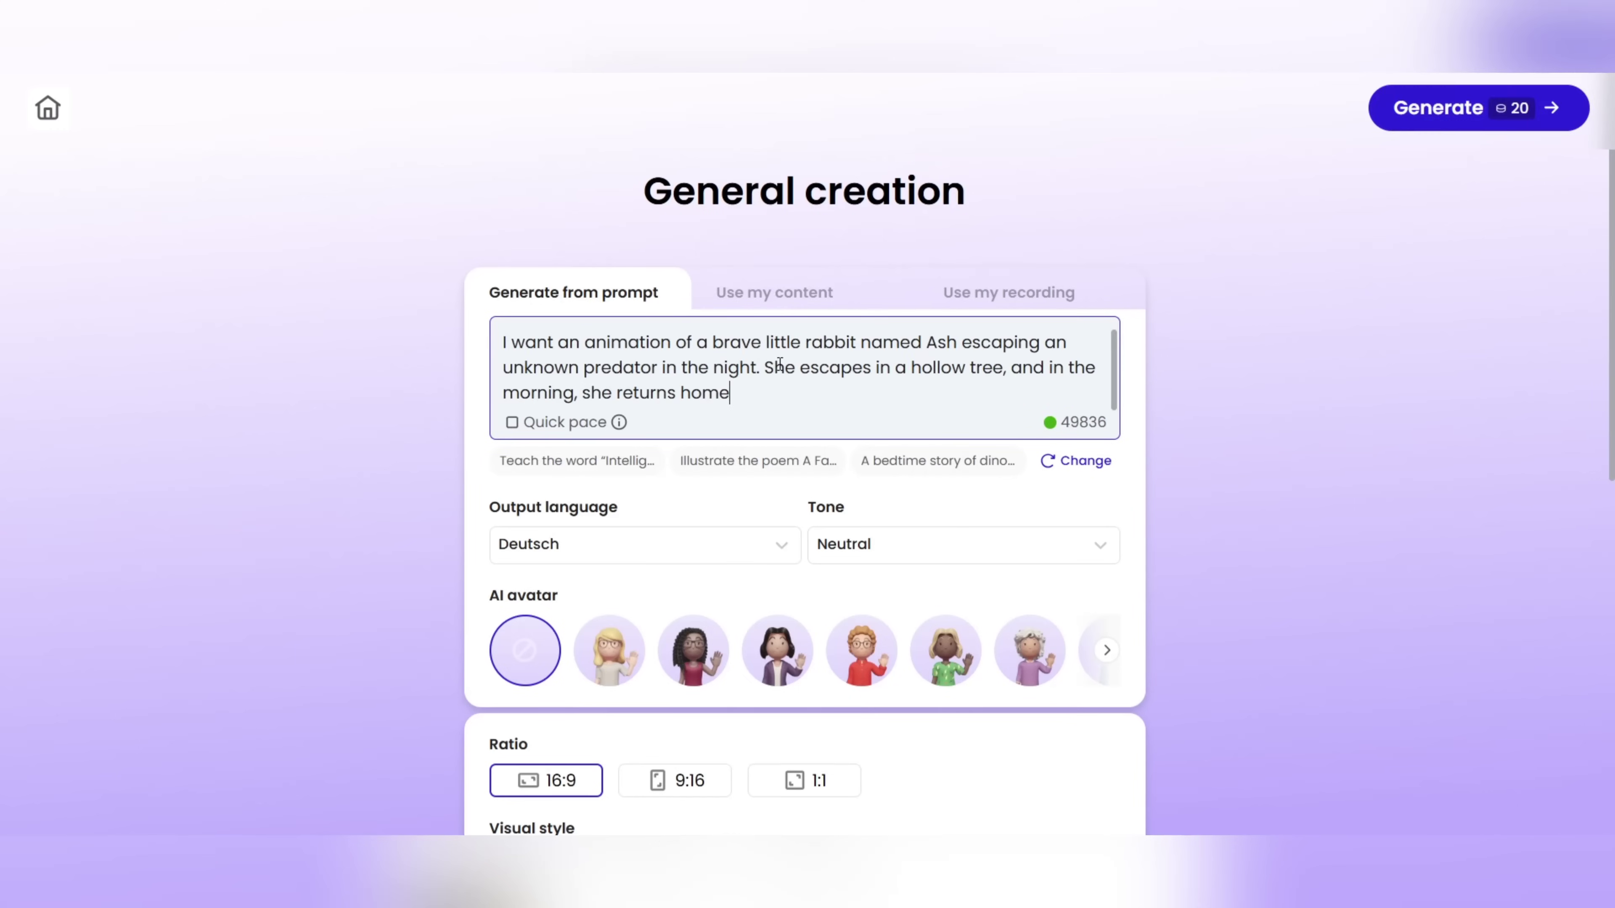
left_click_drag(739, 399, 503, 333)
Step: Turn on Quick pace, set output language to English (US), and keep Neutral tone
left_click(512, 422)
left_click_drag(490, 512, 641, 502)
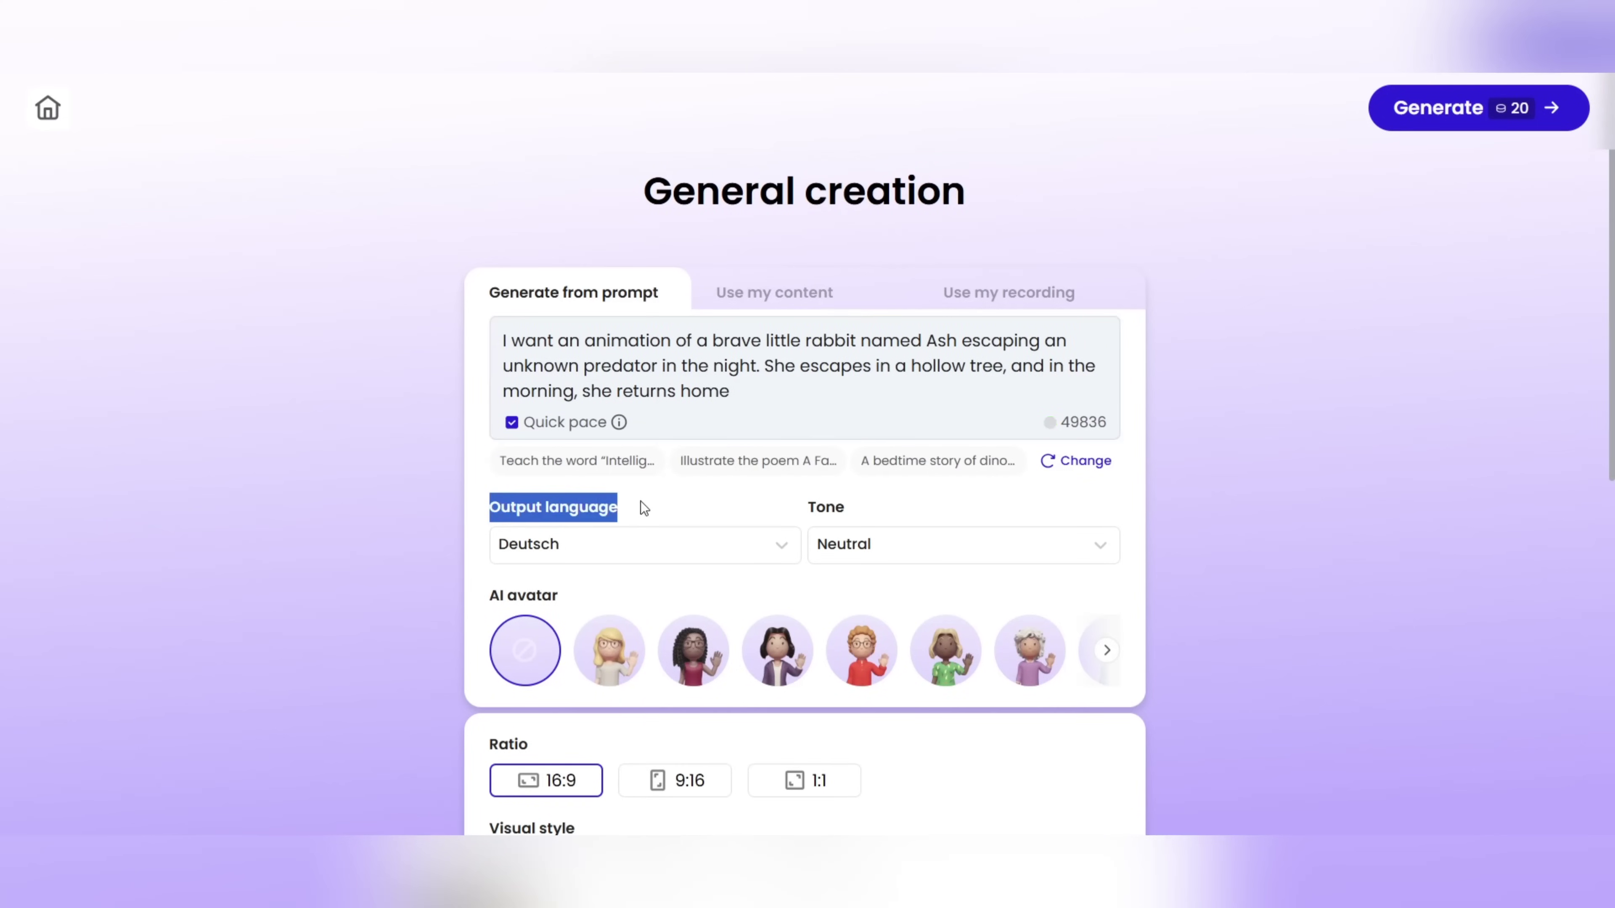
left_click(626, 547)
left_click(591, 228)
left_click(923, 553)
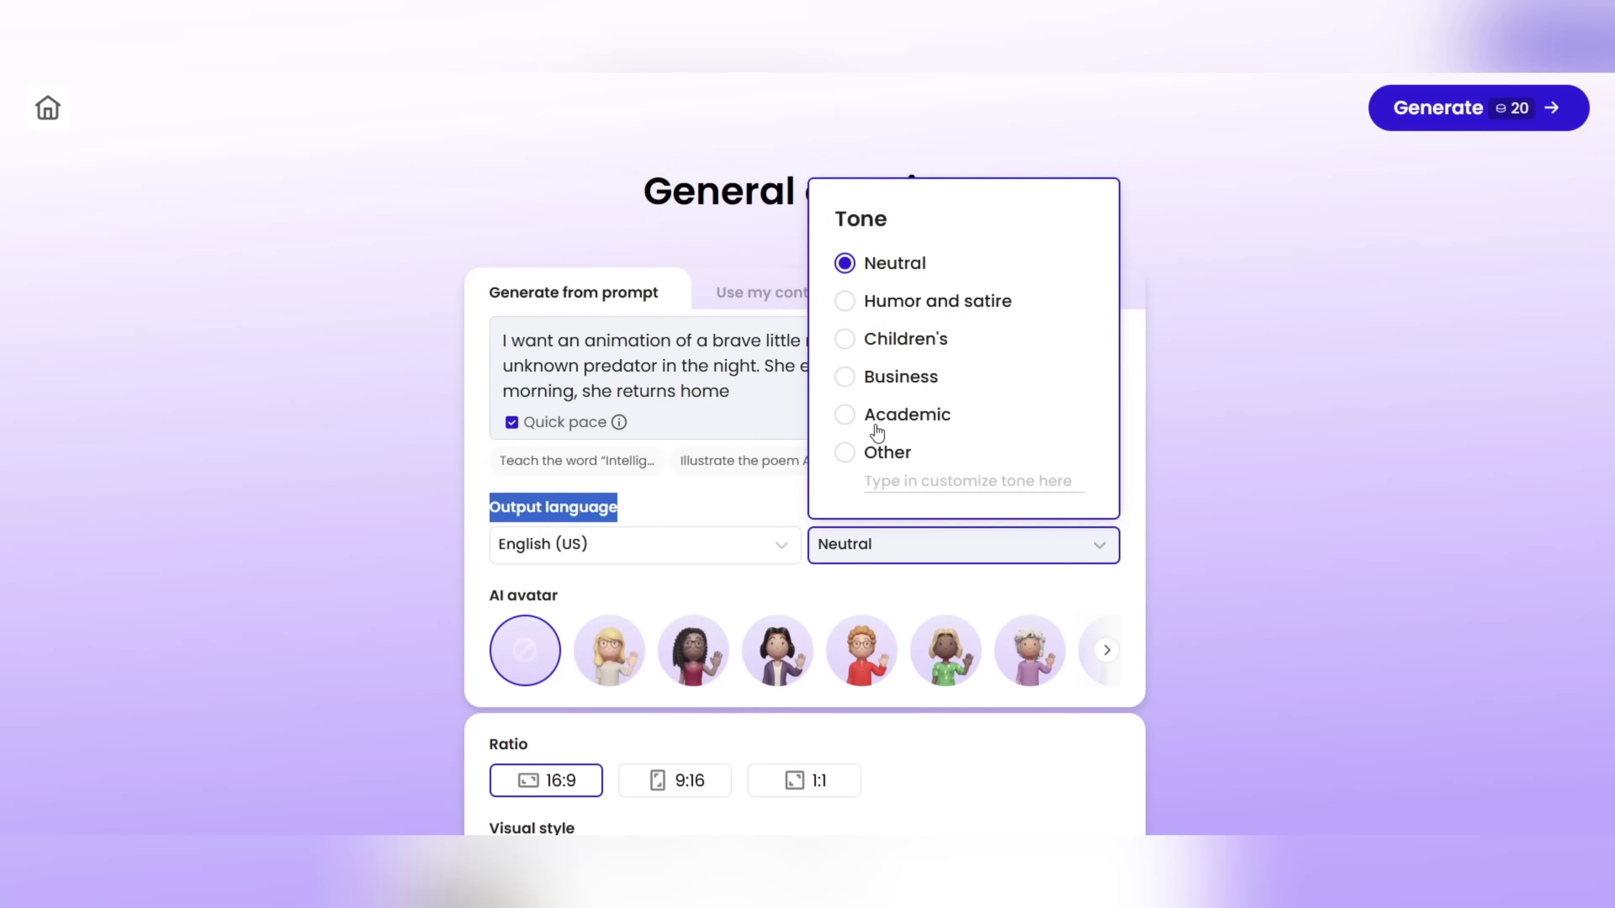
left_click(851, 268)
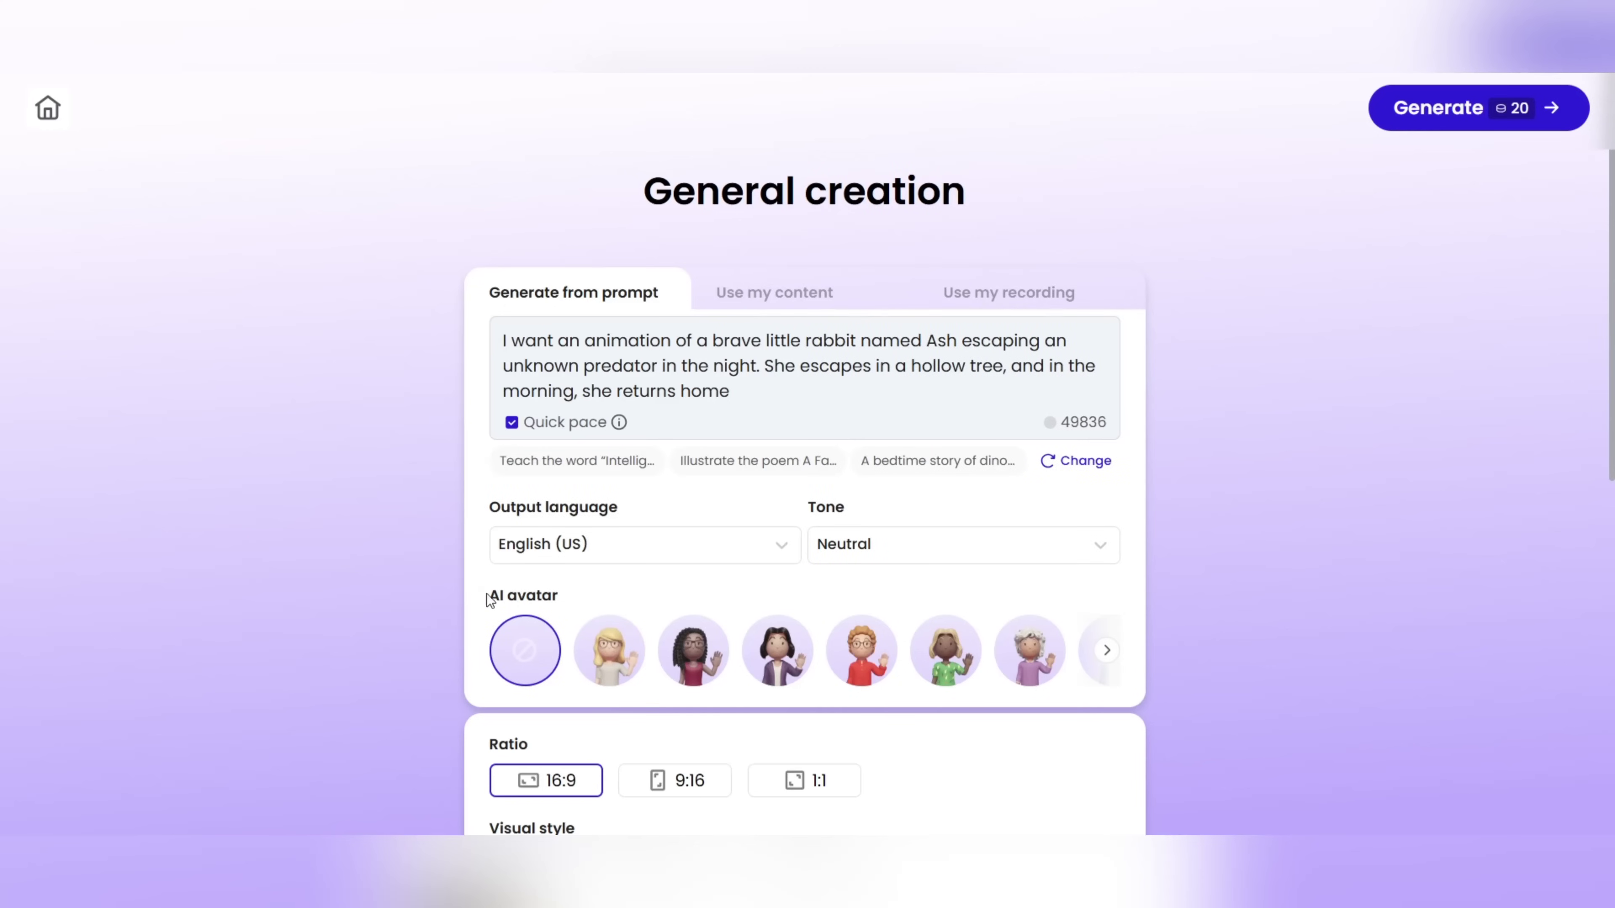
left_click(603, 595)
left_click(1107, 650)
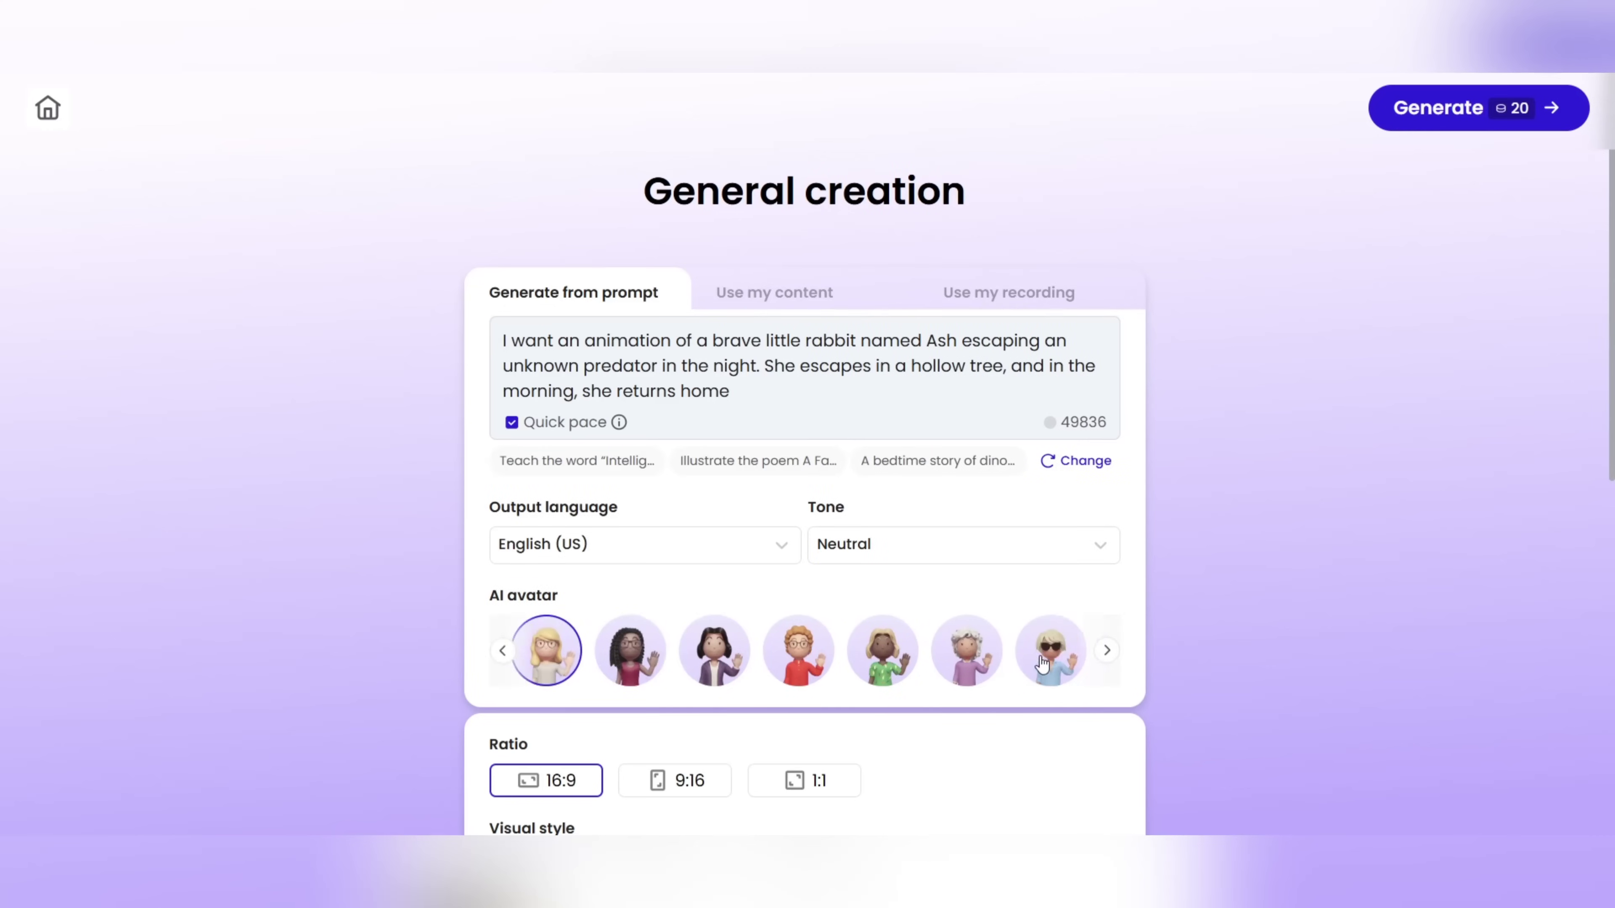
Step: Review the Ratio and Visual style options, then generate the rabbit story storyboard
scroll(496, 430, "down", 5)
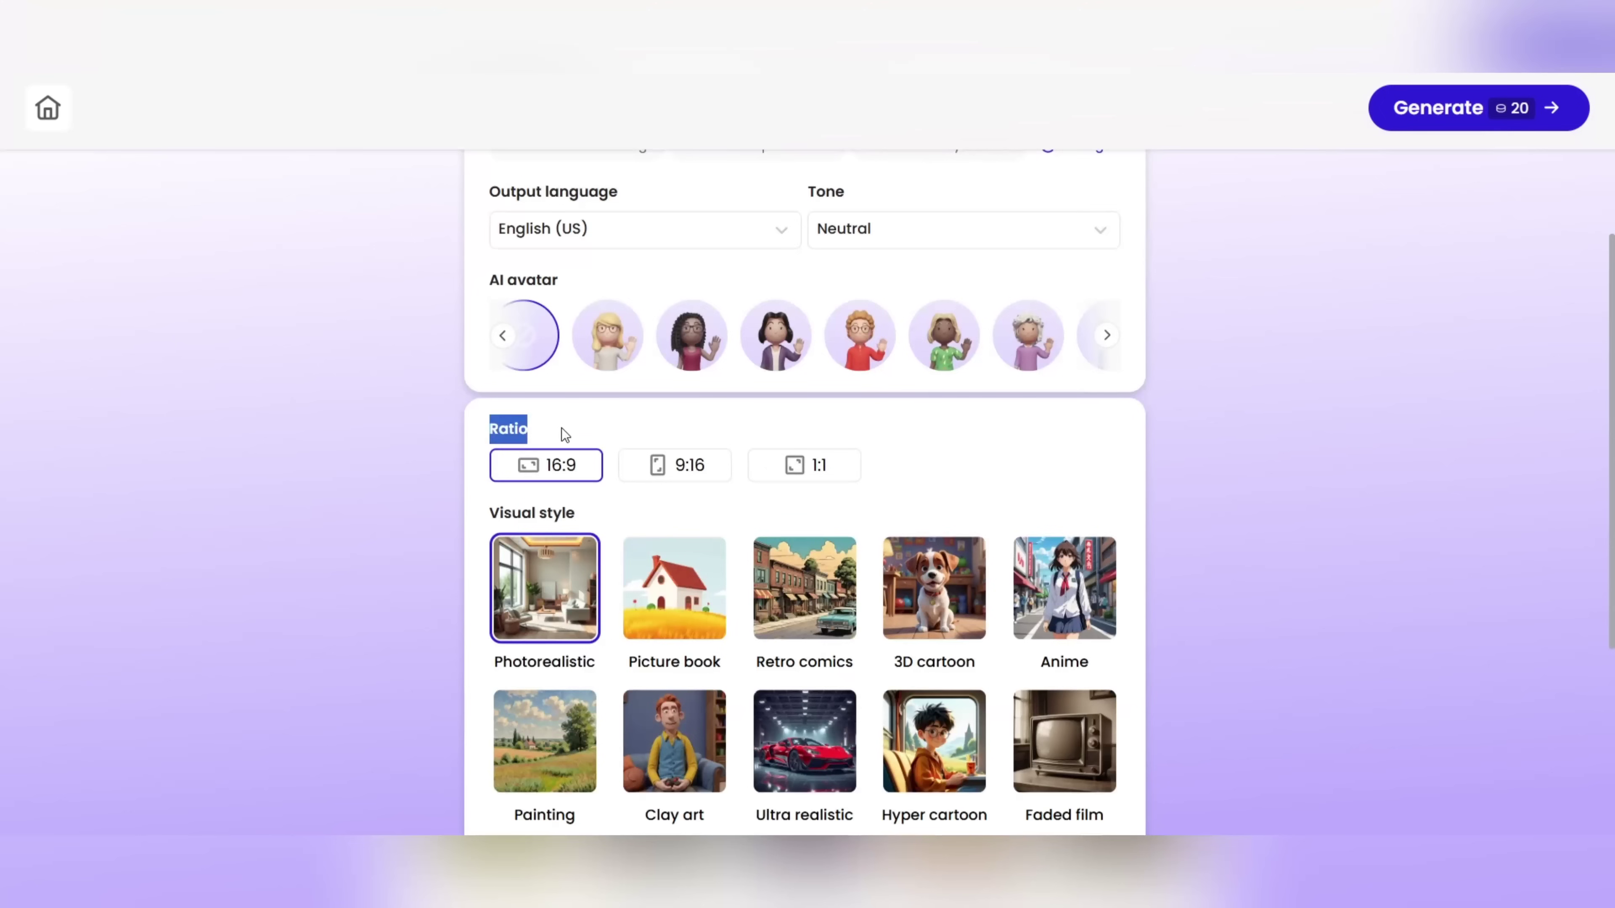
scroll(604, 433, "down", 2)
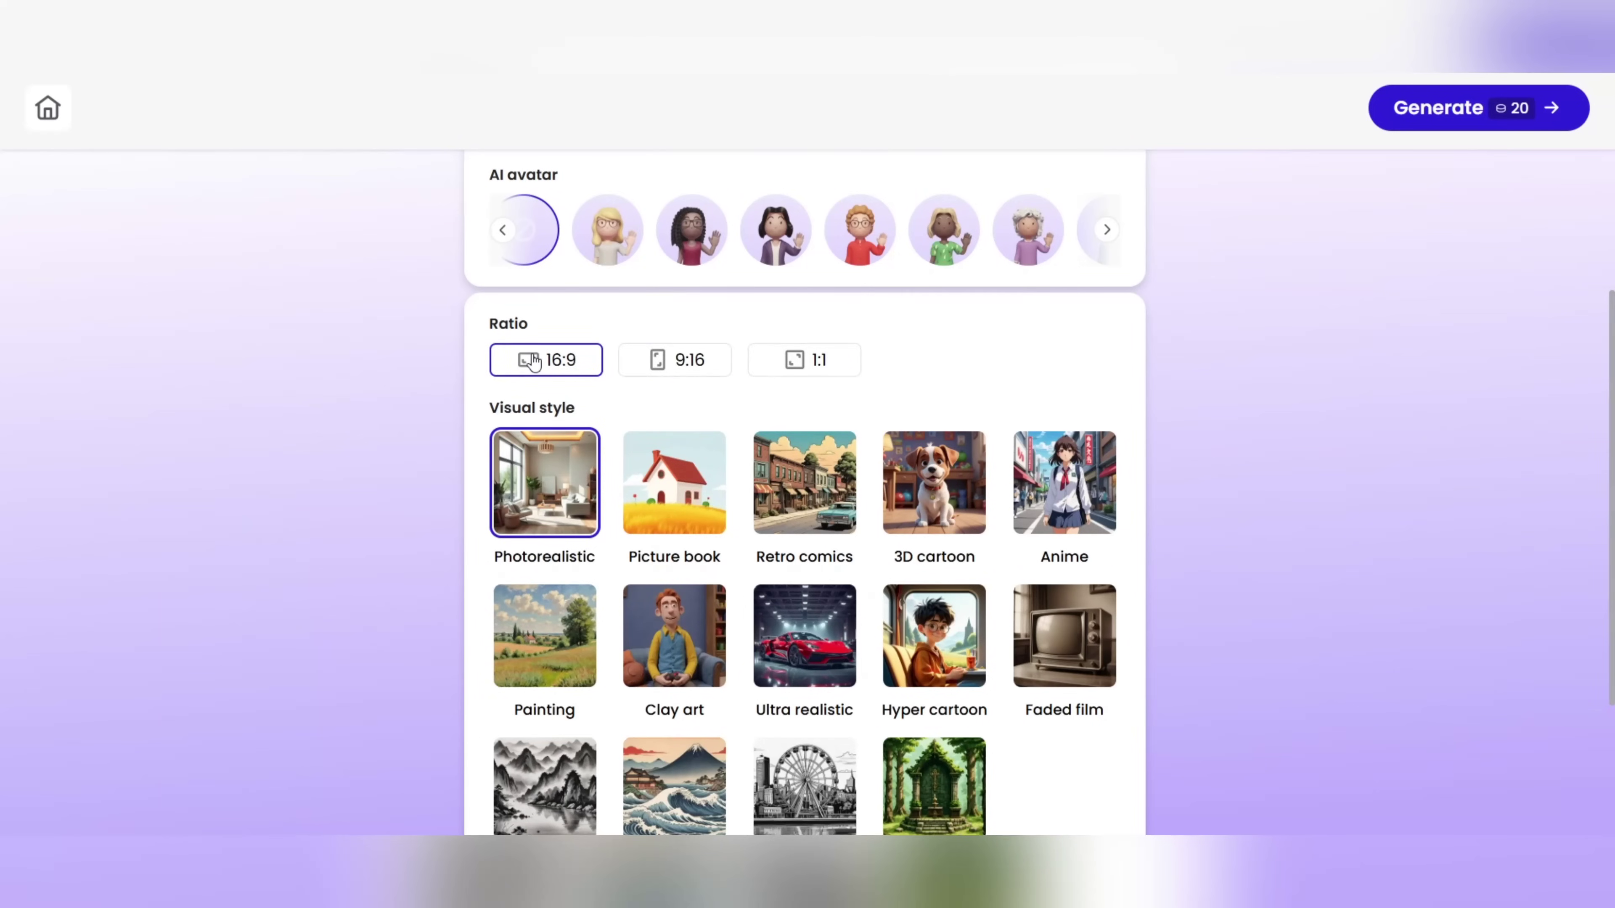
scroll(533, 361, "down", 3)
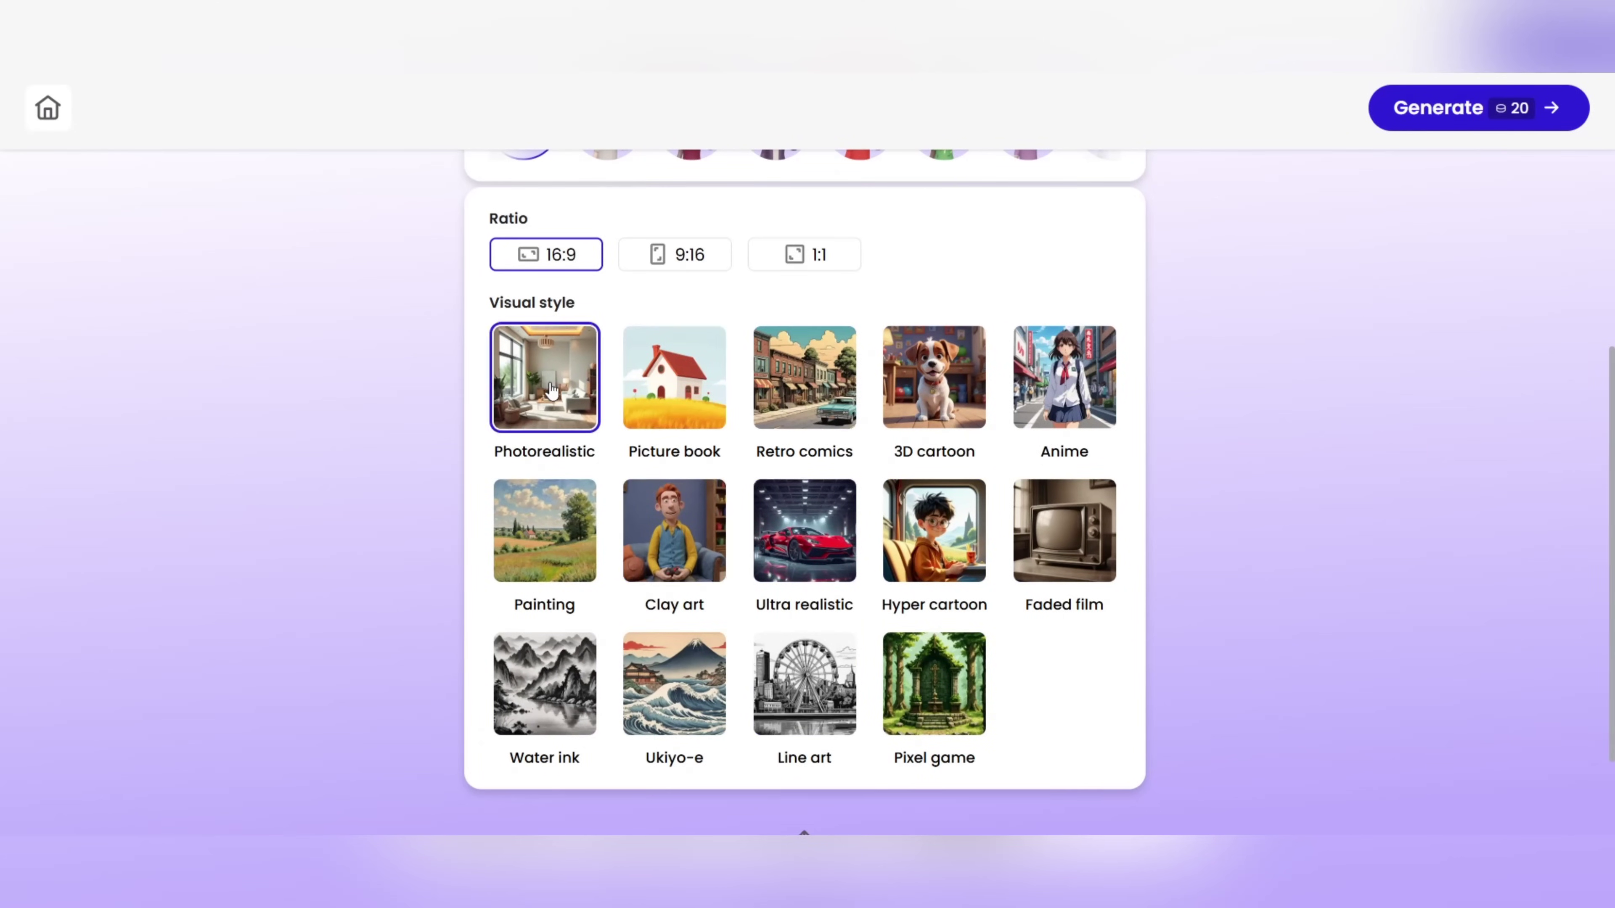
scroll(966, 407, "up", 5)
scroll(947, 482, "up", 1)
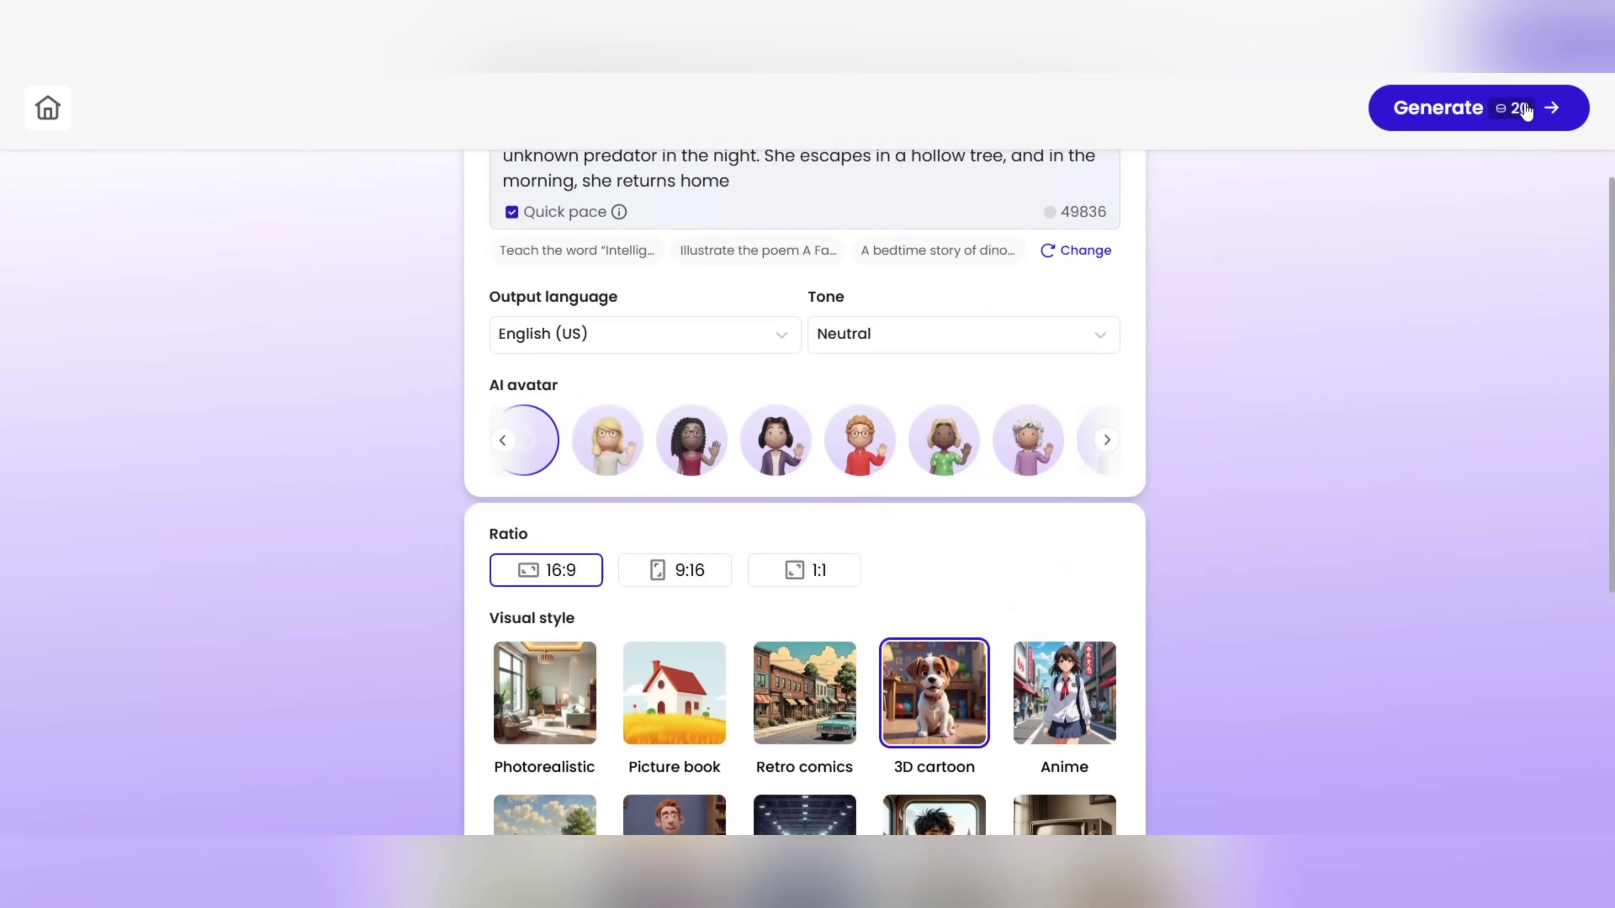
left_click(1473, 109)
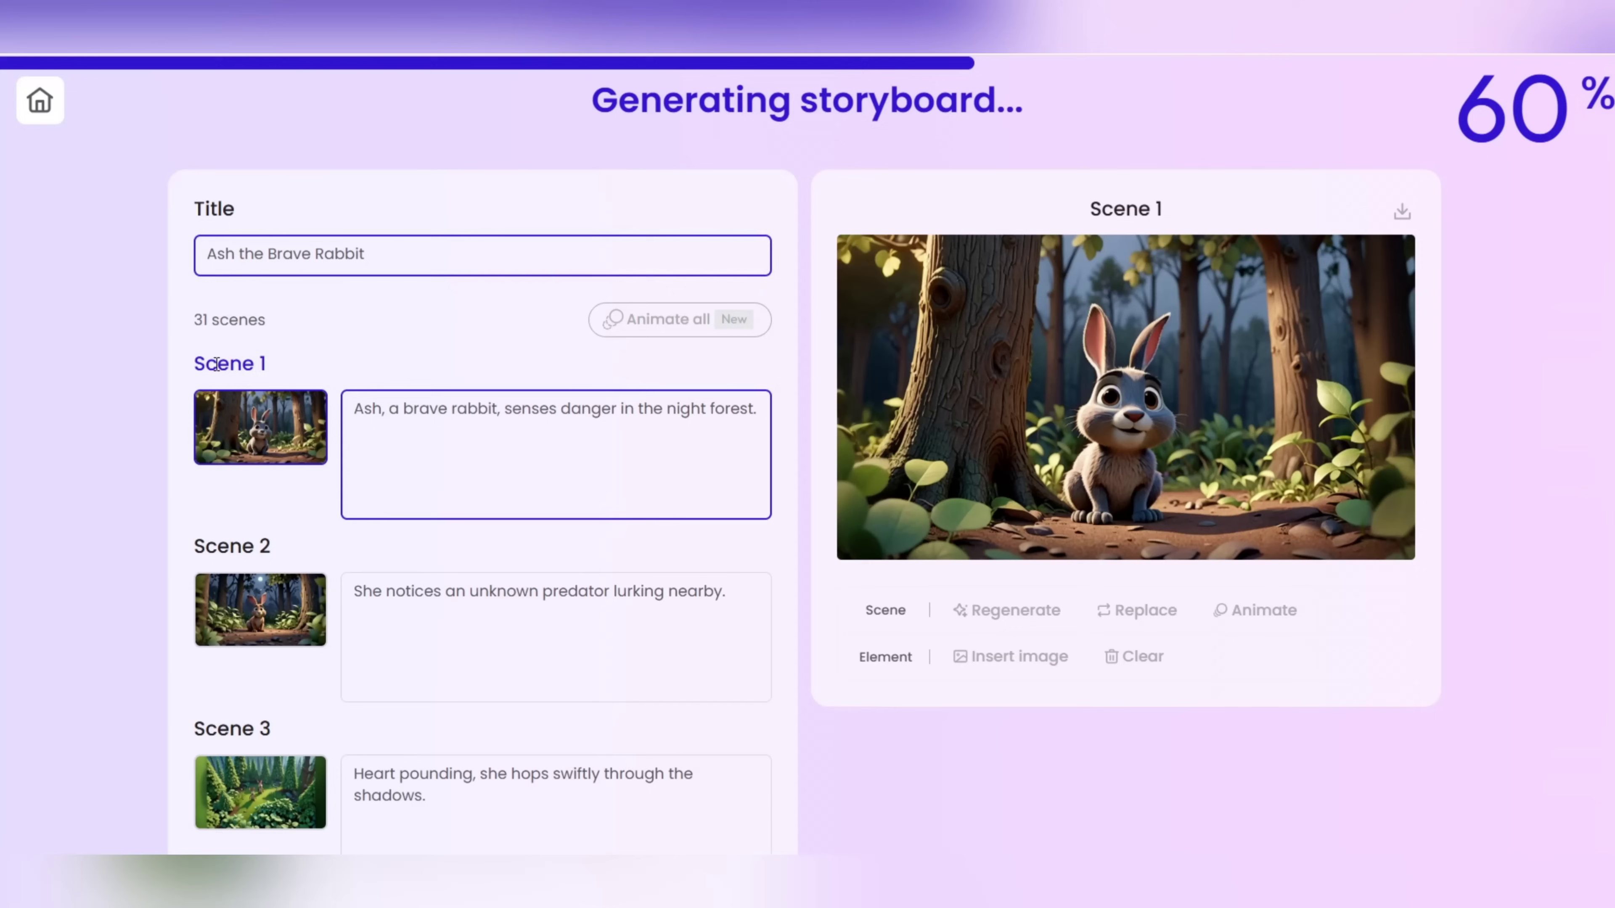
Step: Check the 'Ash the Brave Rabbit' title and close Scene 3's image picker without inserting
triple_click(229, 360)
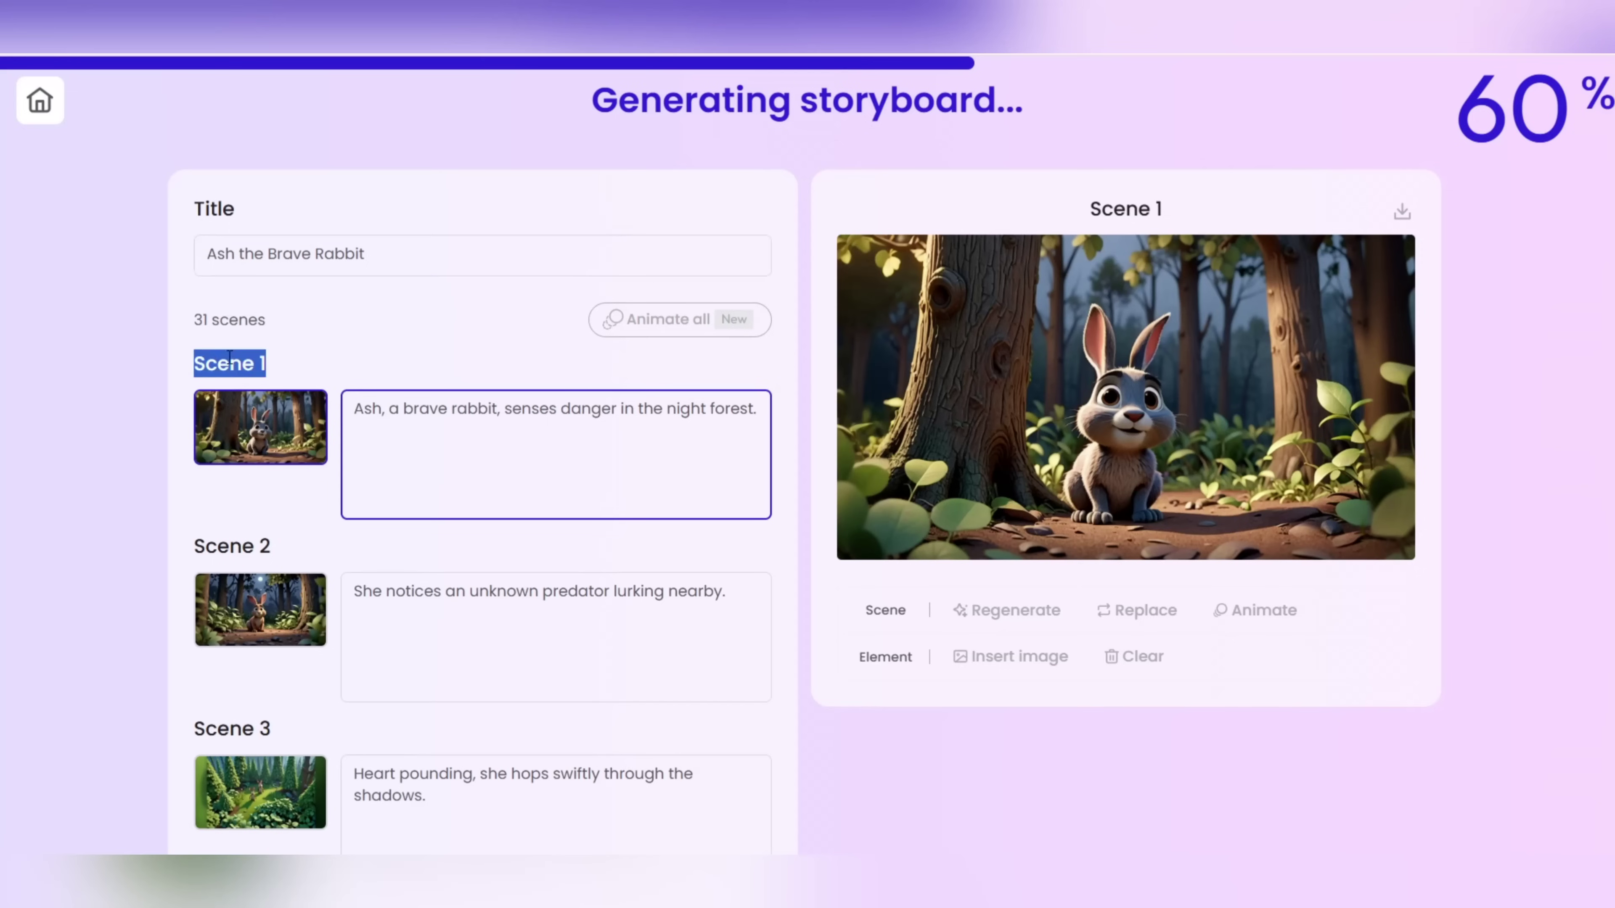
scroll(483, 528, "down", 5)
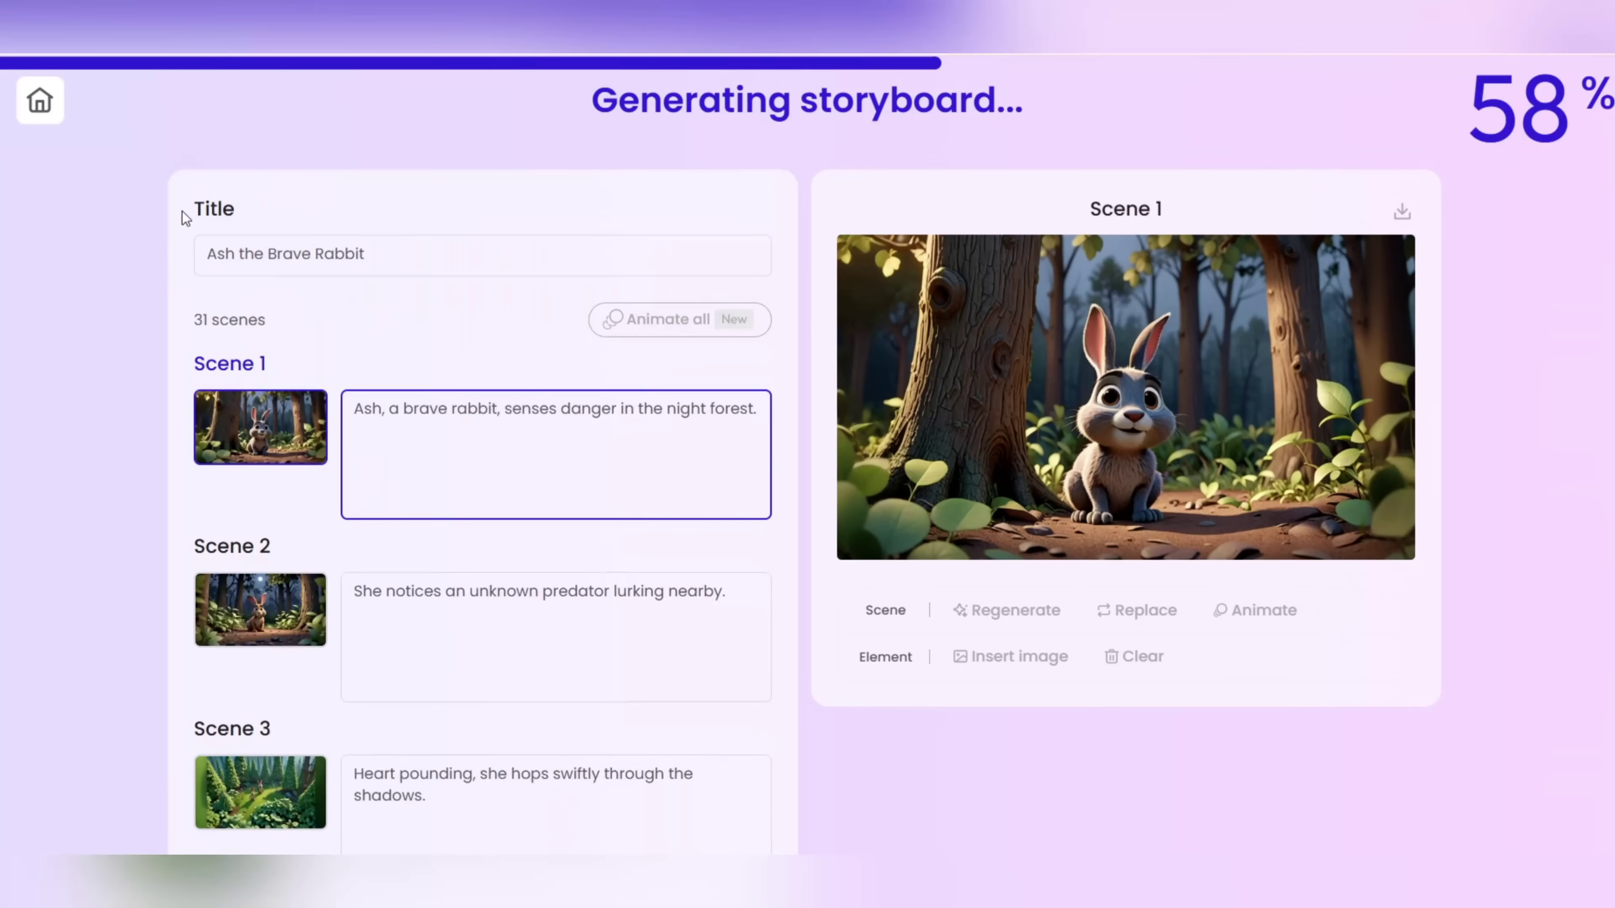
left_click_drag(182, 210, 294, 202)
triple_click(367, 258)
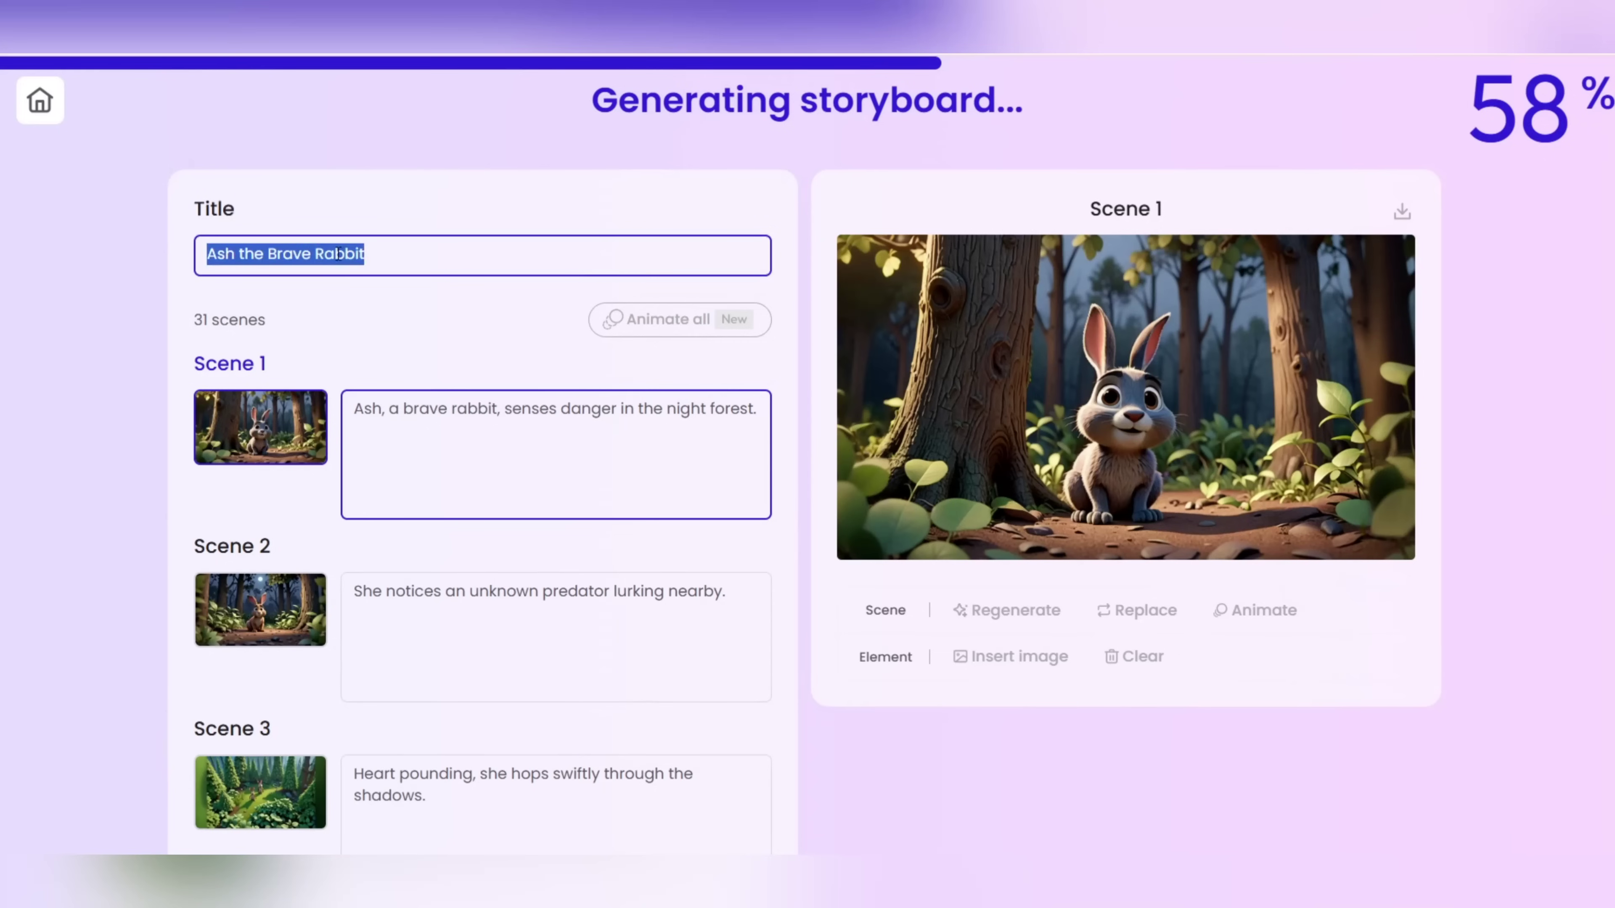
left_click(406, 250)
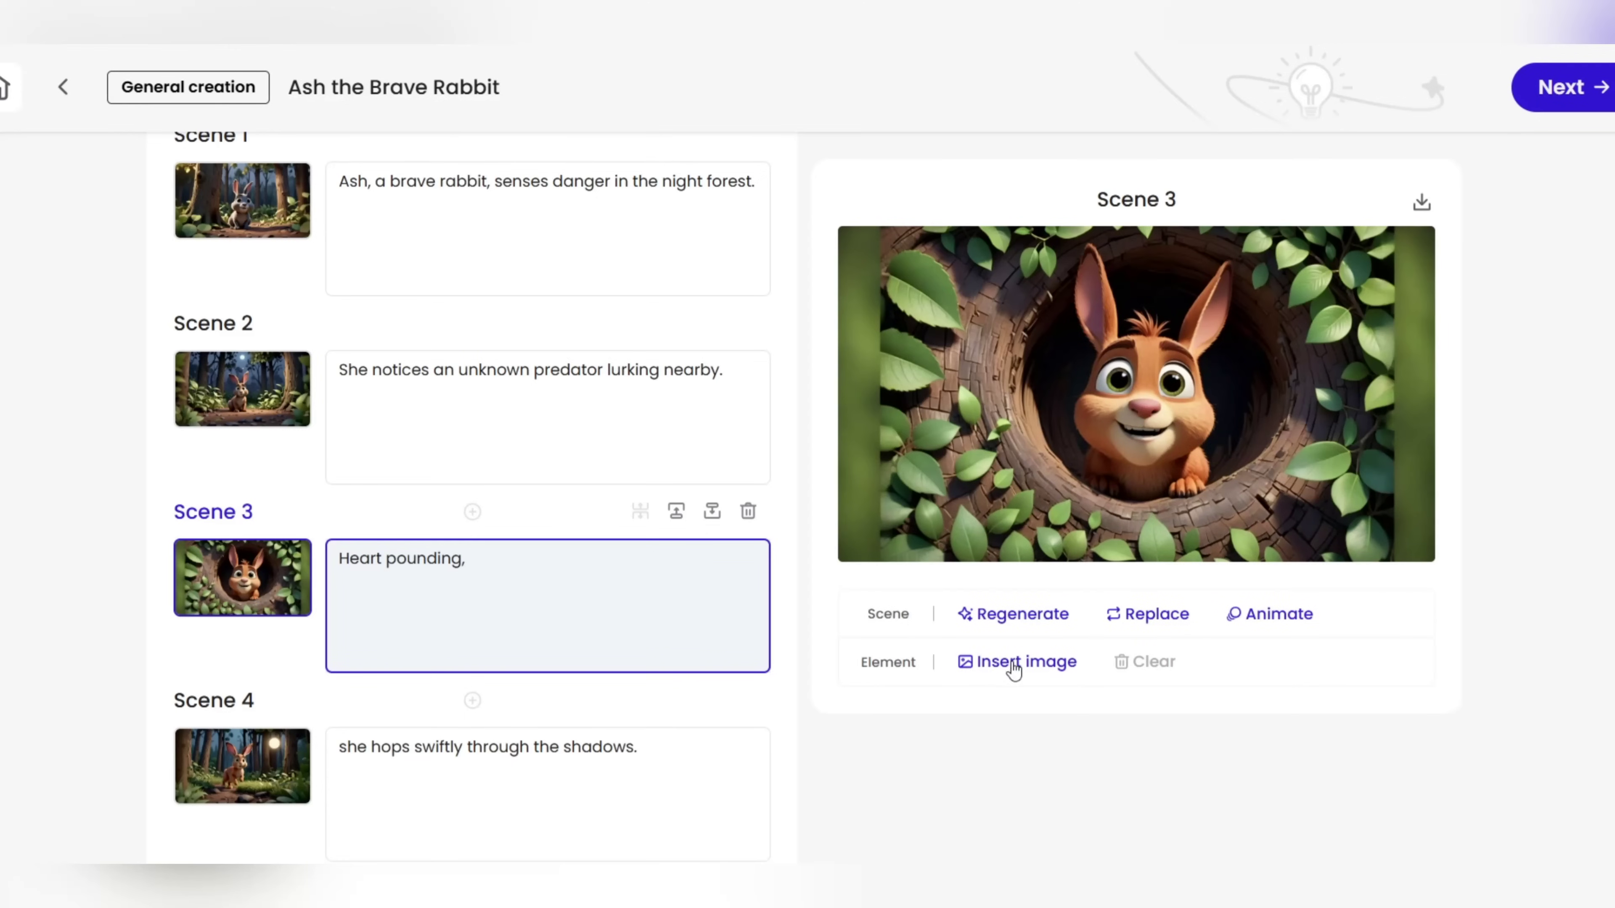
left_click(1000, 668)
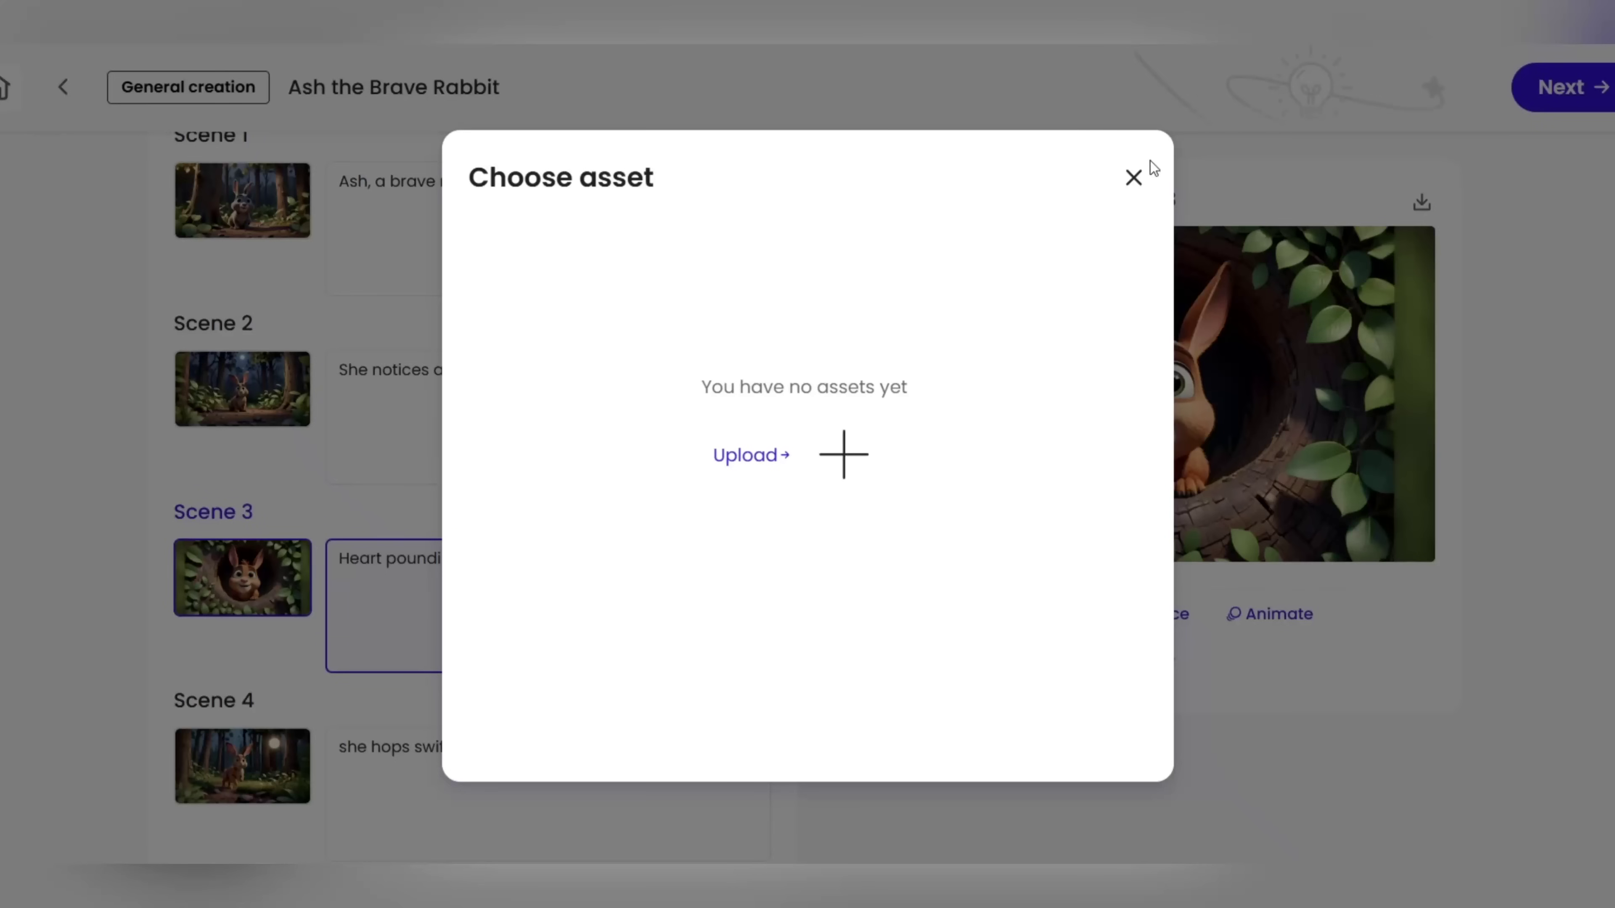
left_click(1134, 178)
scroll(652, 509, "up", 4)
Step: Animate Scene 1 at Base quality, then select Scene 2
left_click(213, 450)
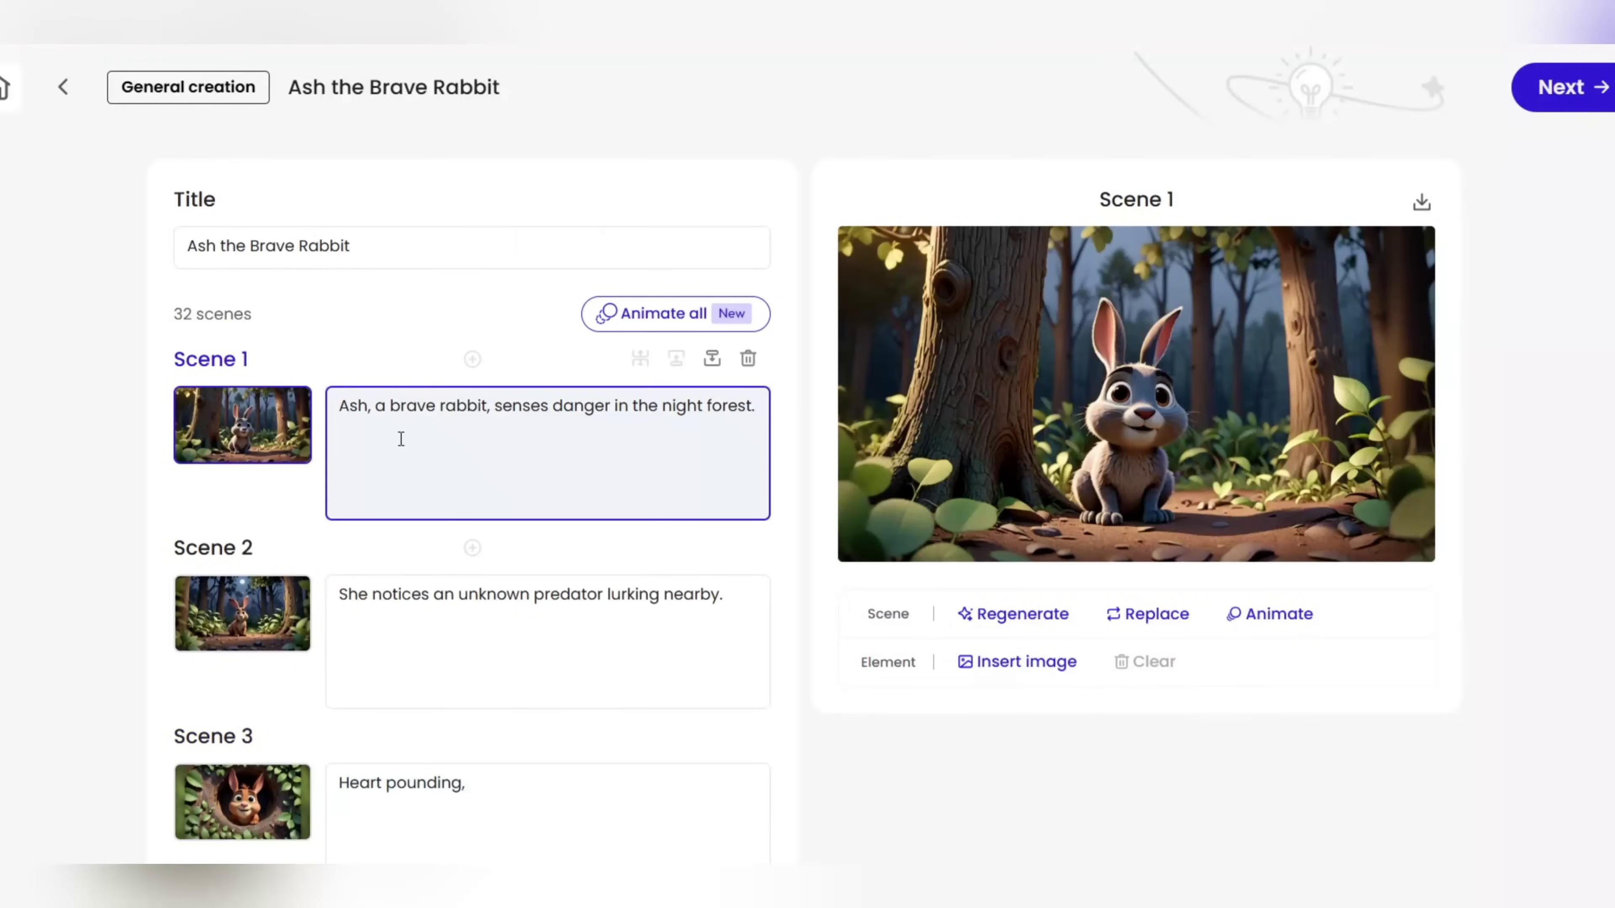
left_click(1278, 614)
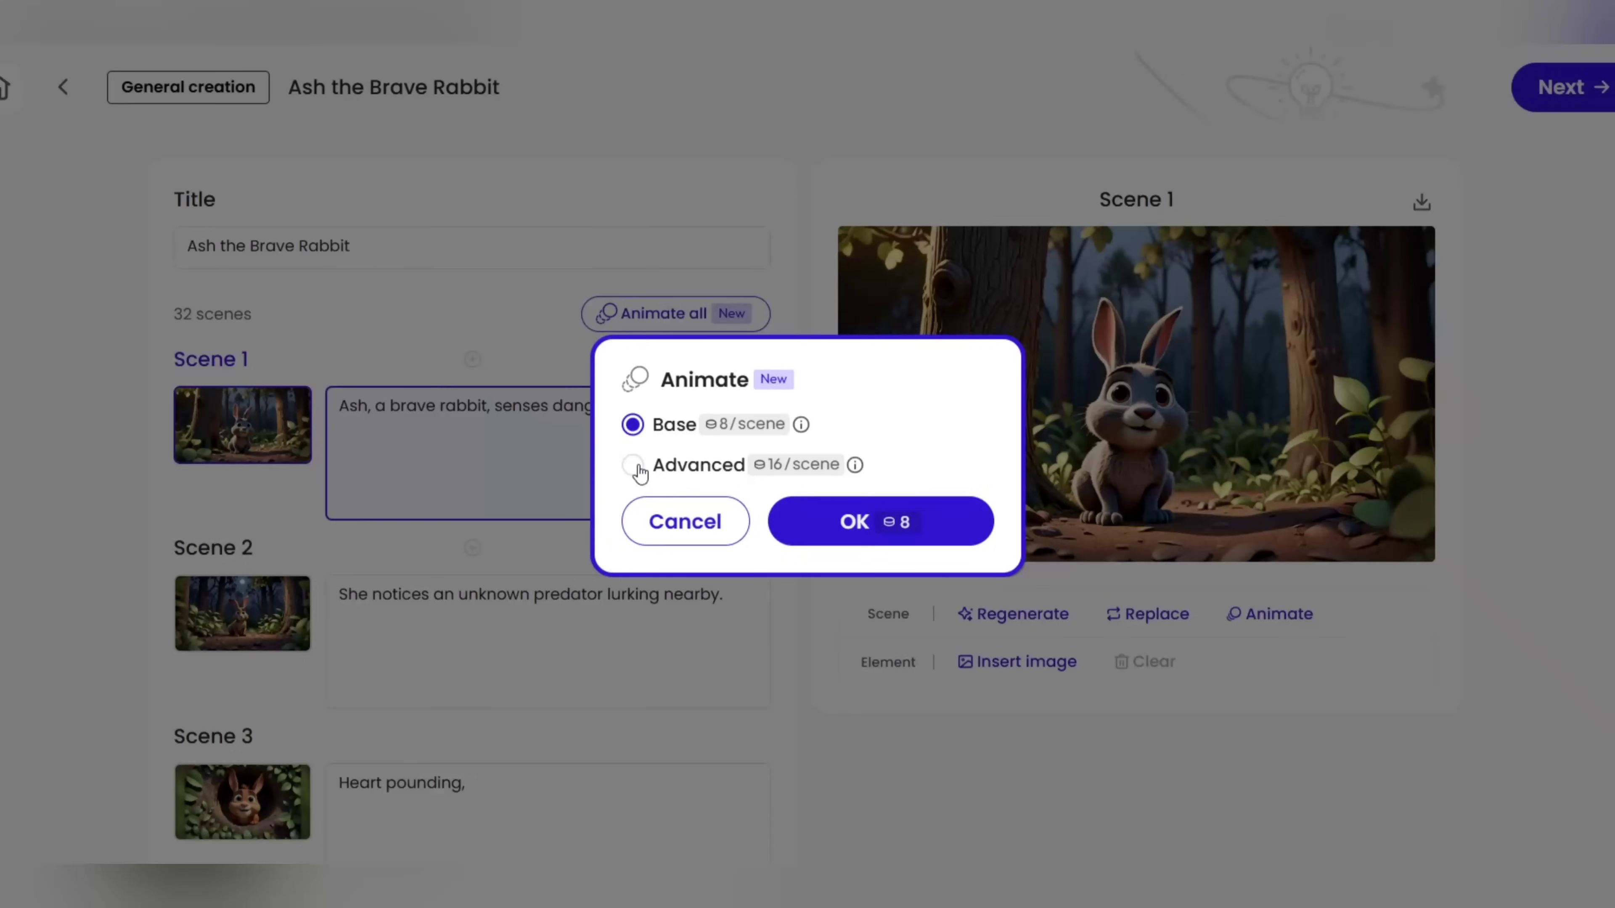
left_click(634, 466)
left_click(642, 372)
left_click(893, 518)
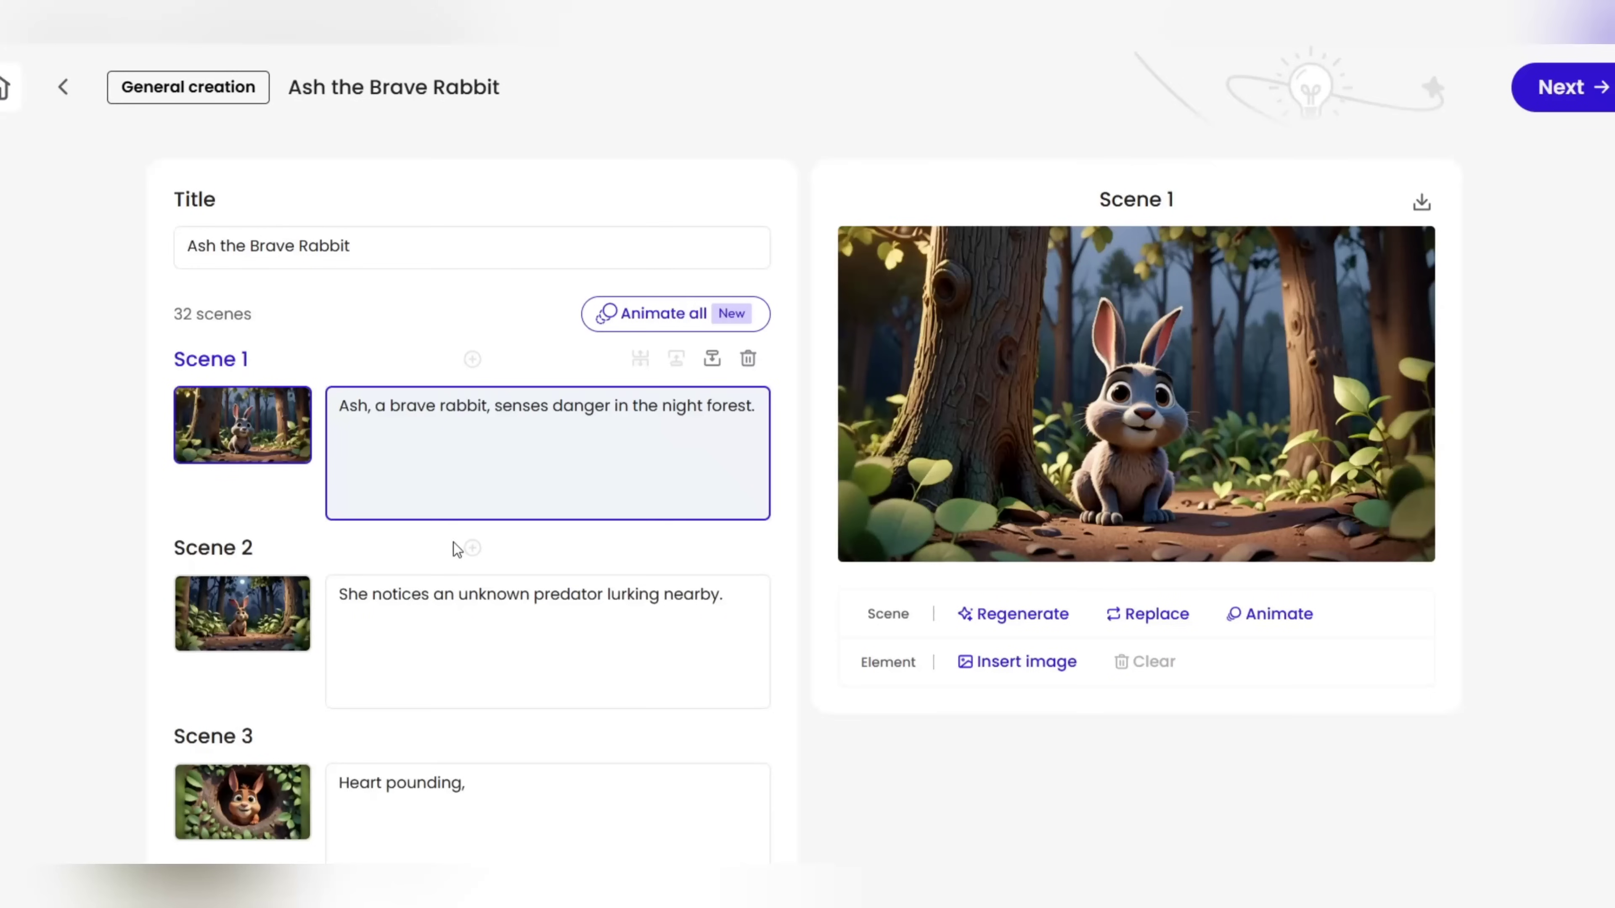
left_click(250, 636)
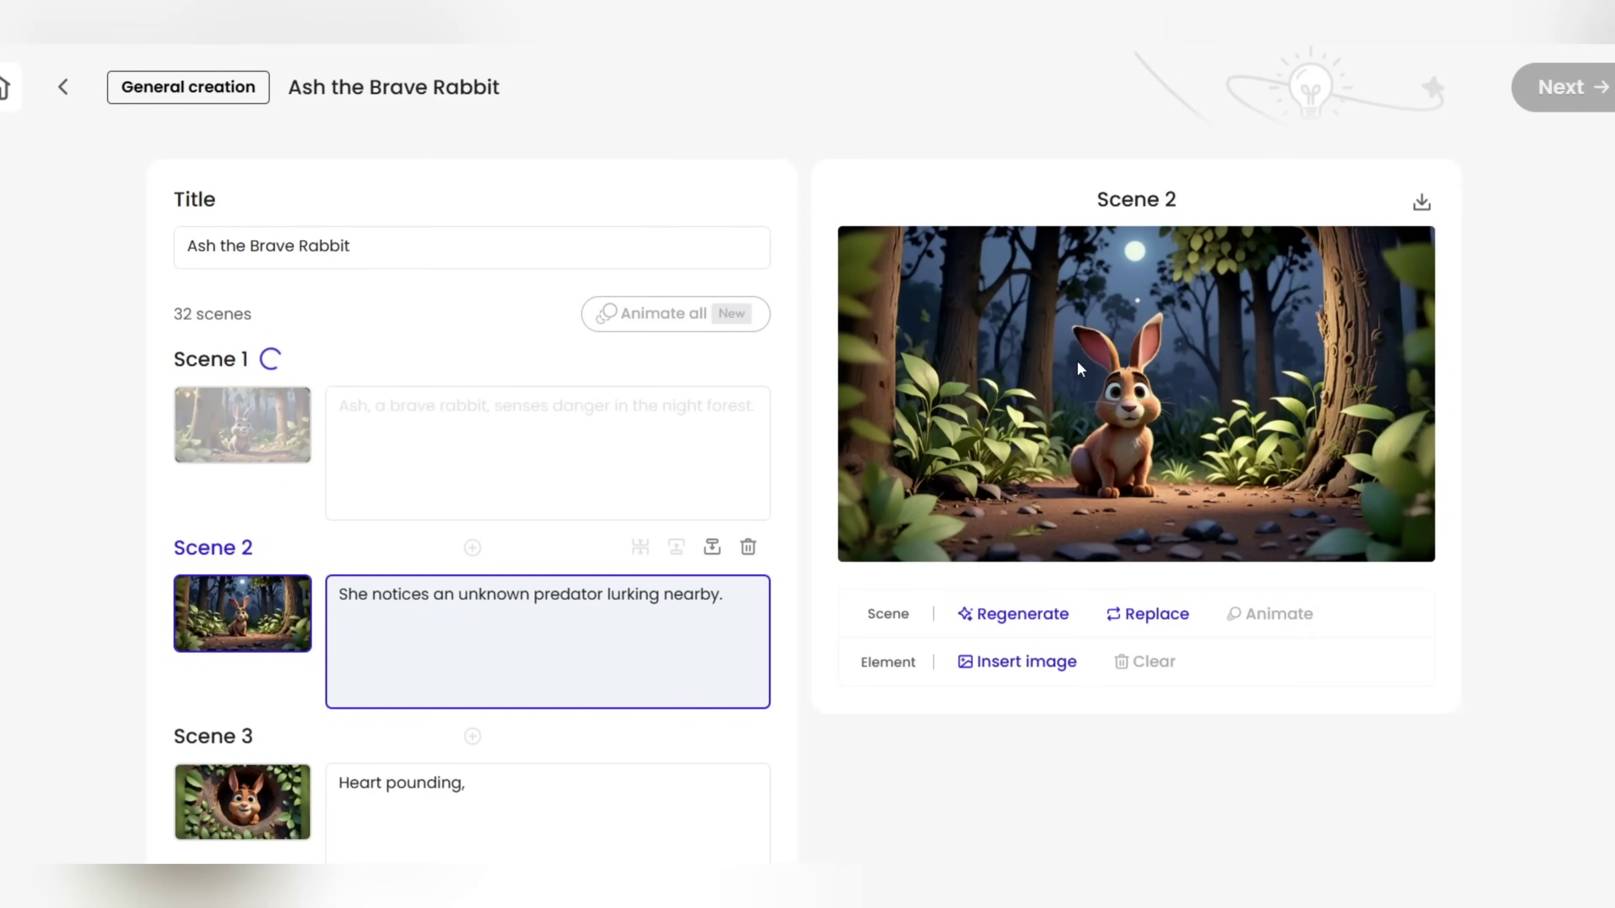
Step: Regenerate Scene 2's image using the third pose as character reference
left_click(1017, 615)
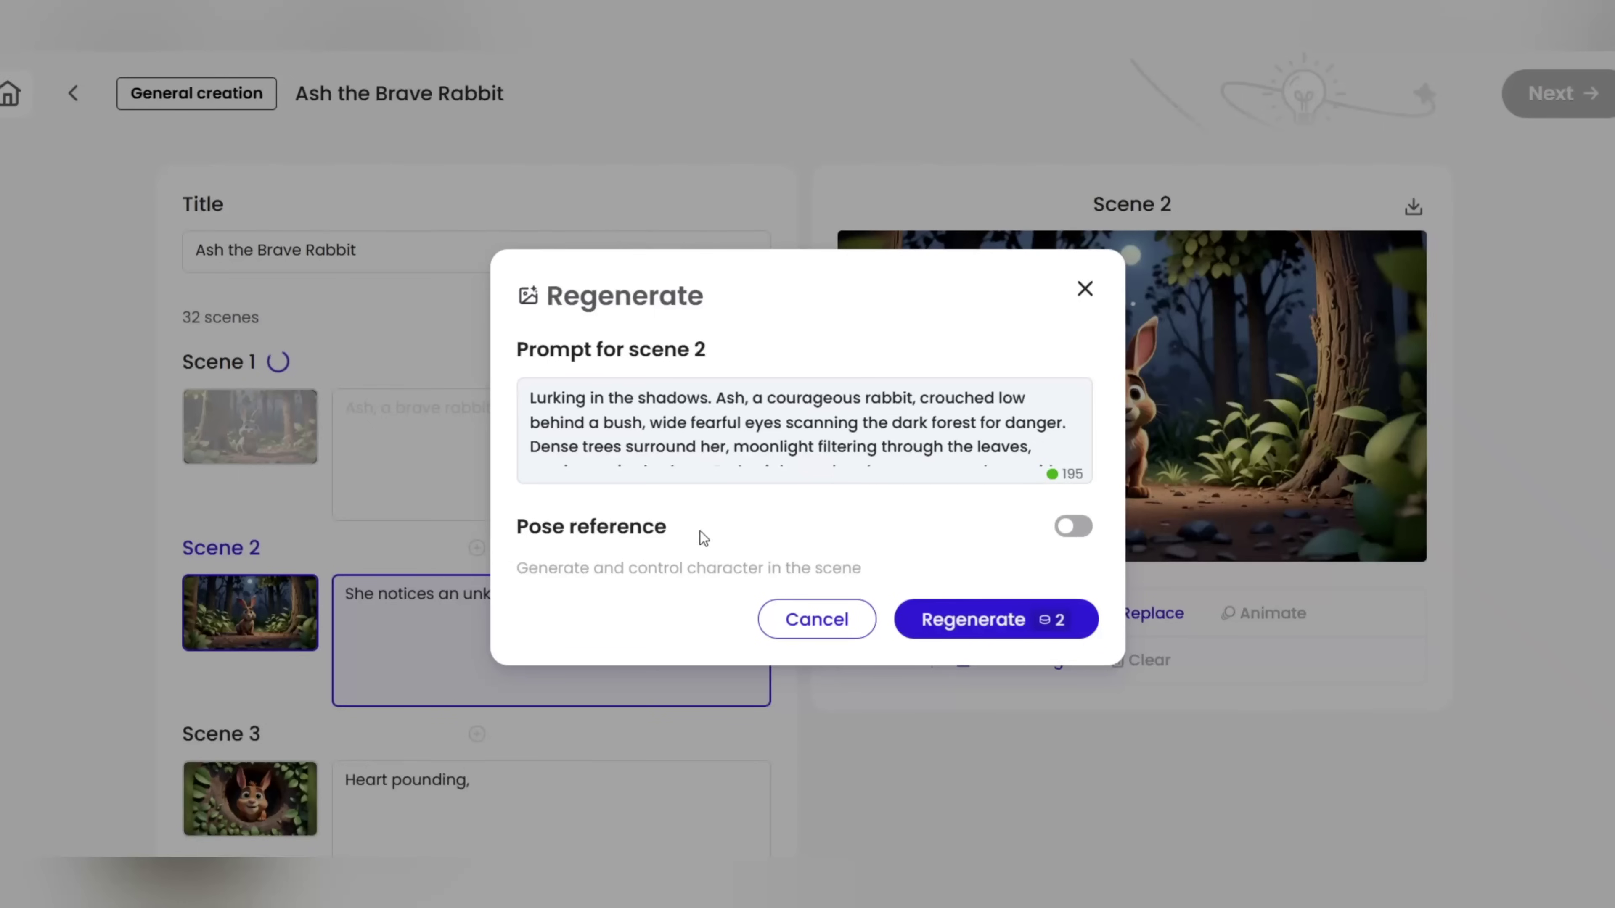
left_click(1074, 526)
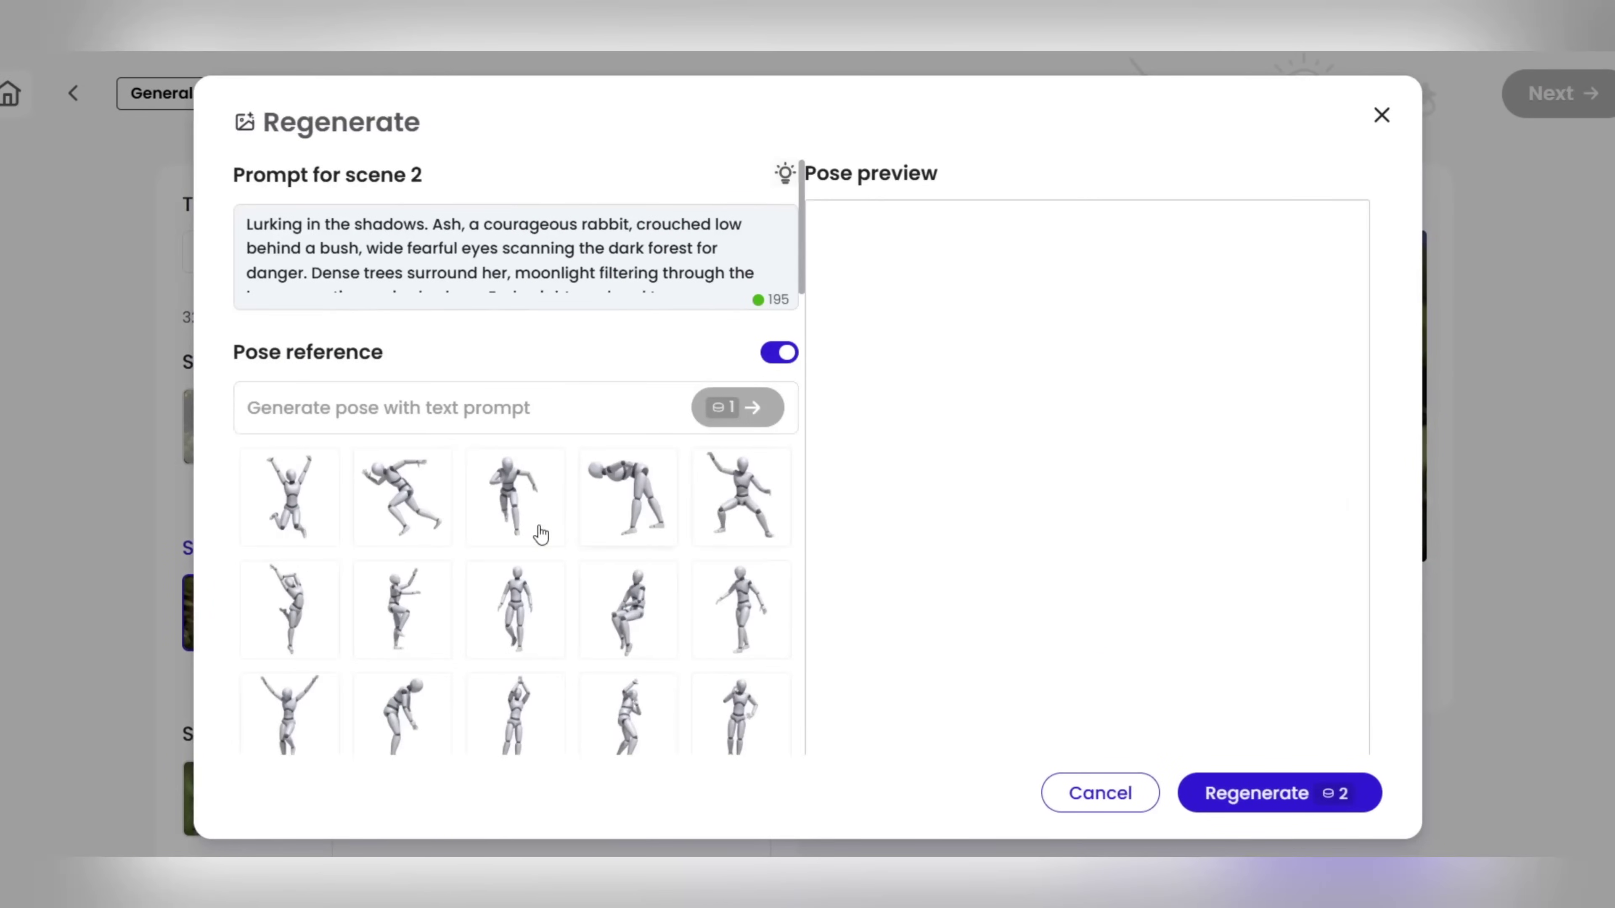
scroll(541, 535, "down", 10)
scroll(491, 560, "up", 4)
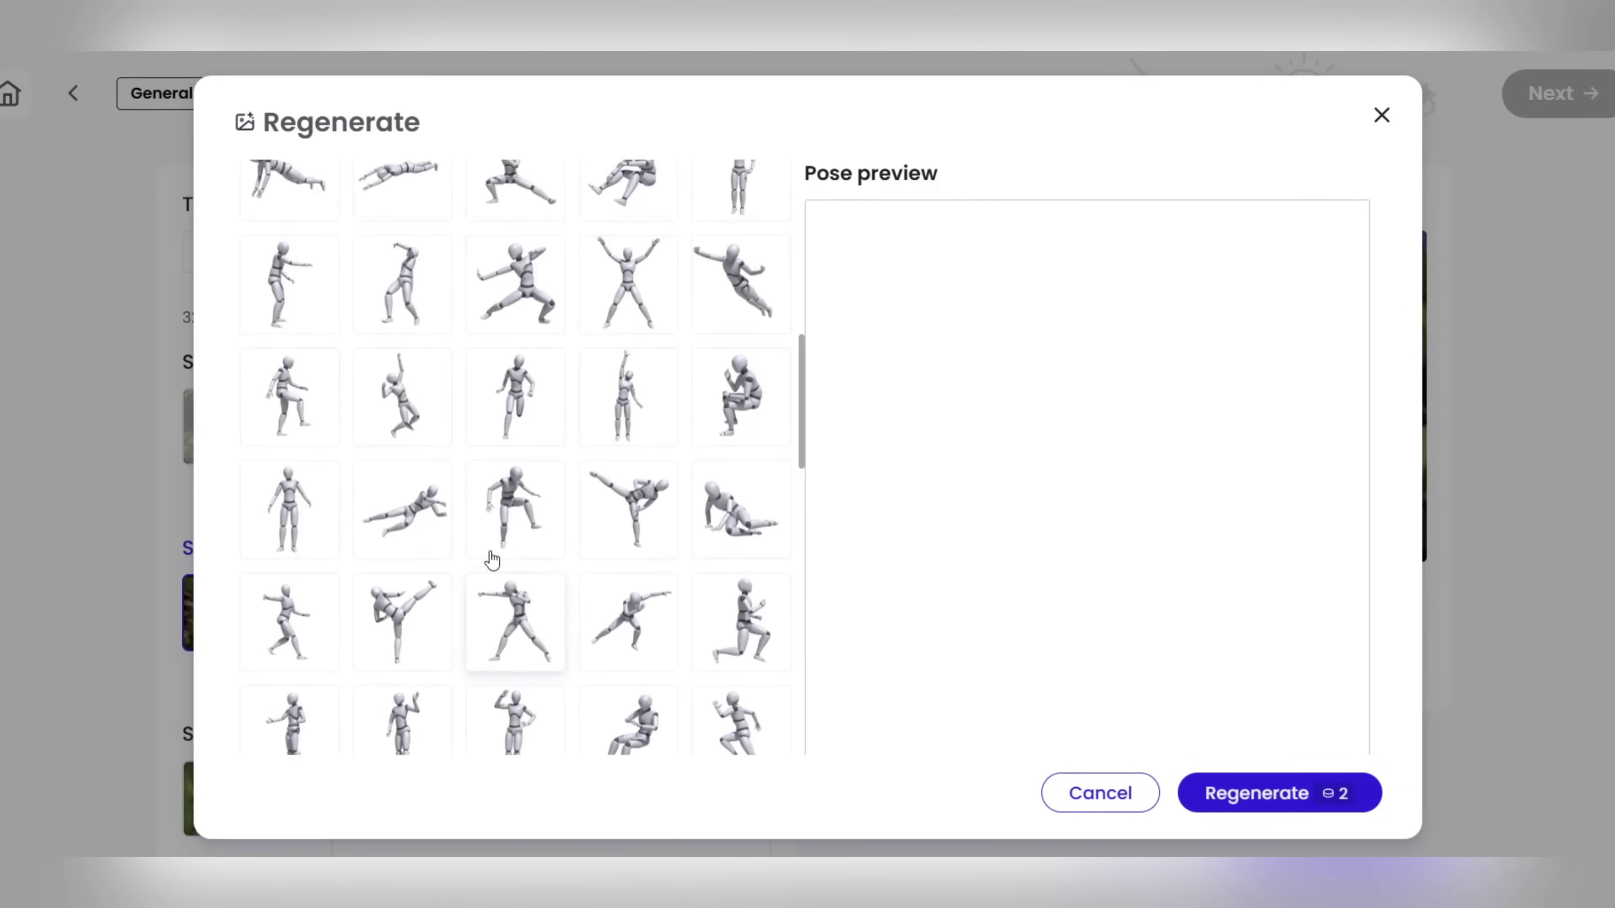
scroll(493, 560, "up", 8)
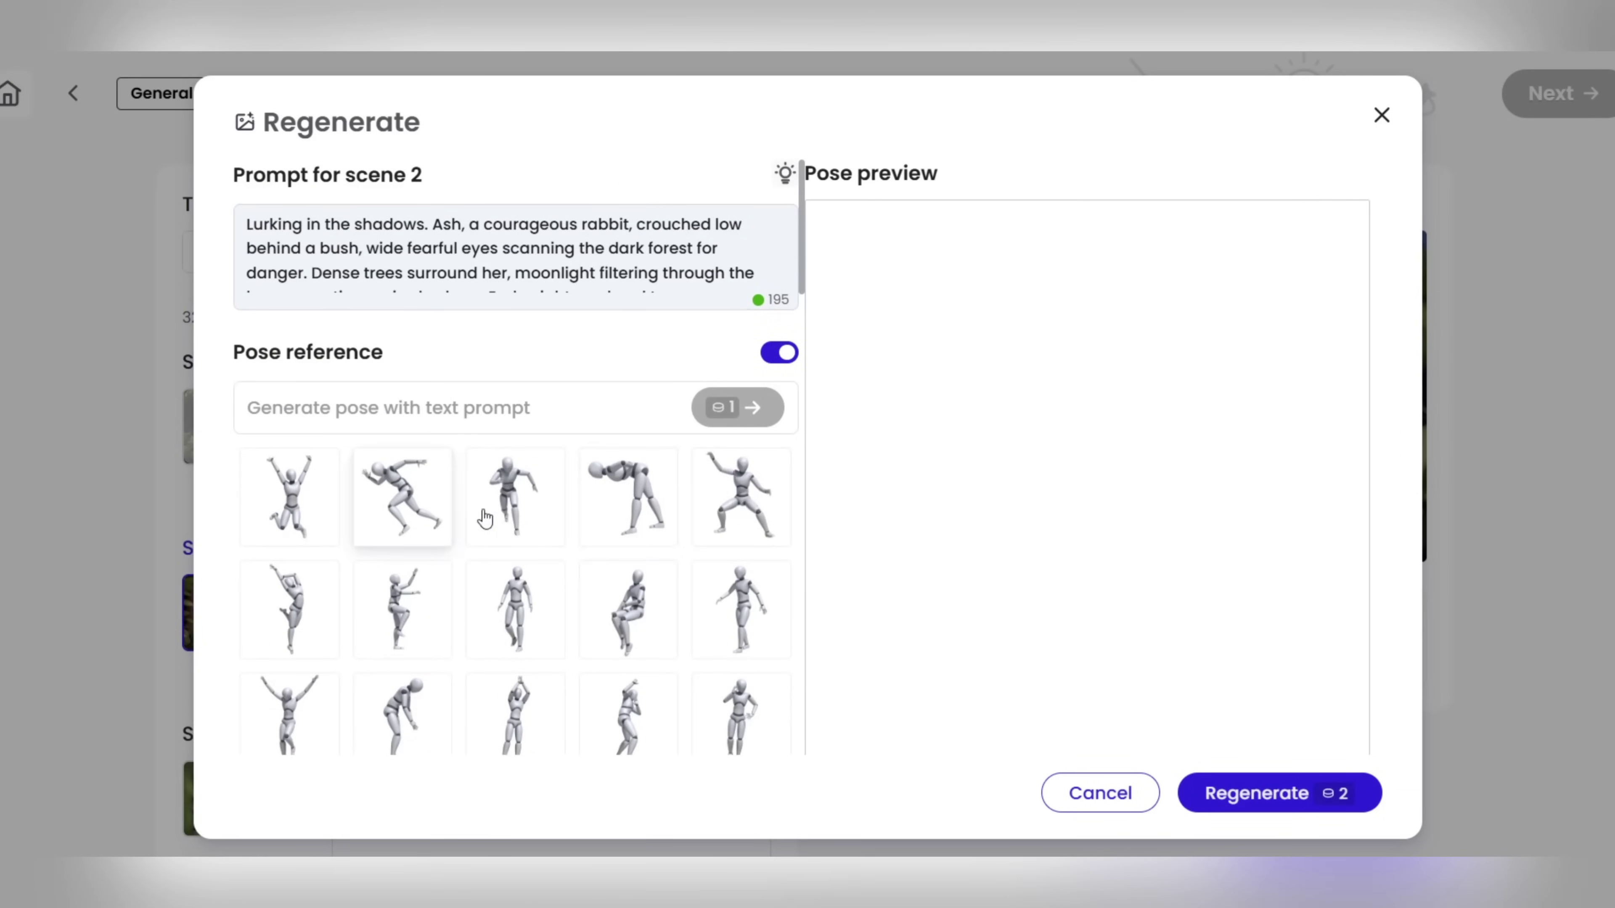
left_click(485, 519)
left_click(1309, 795)
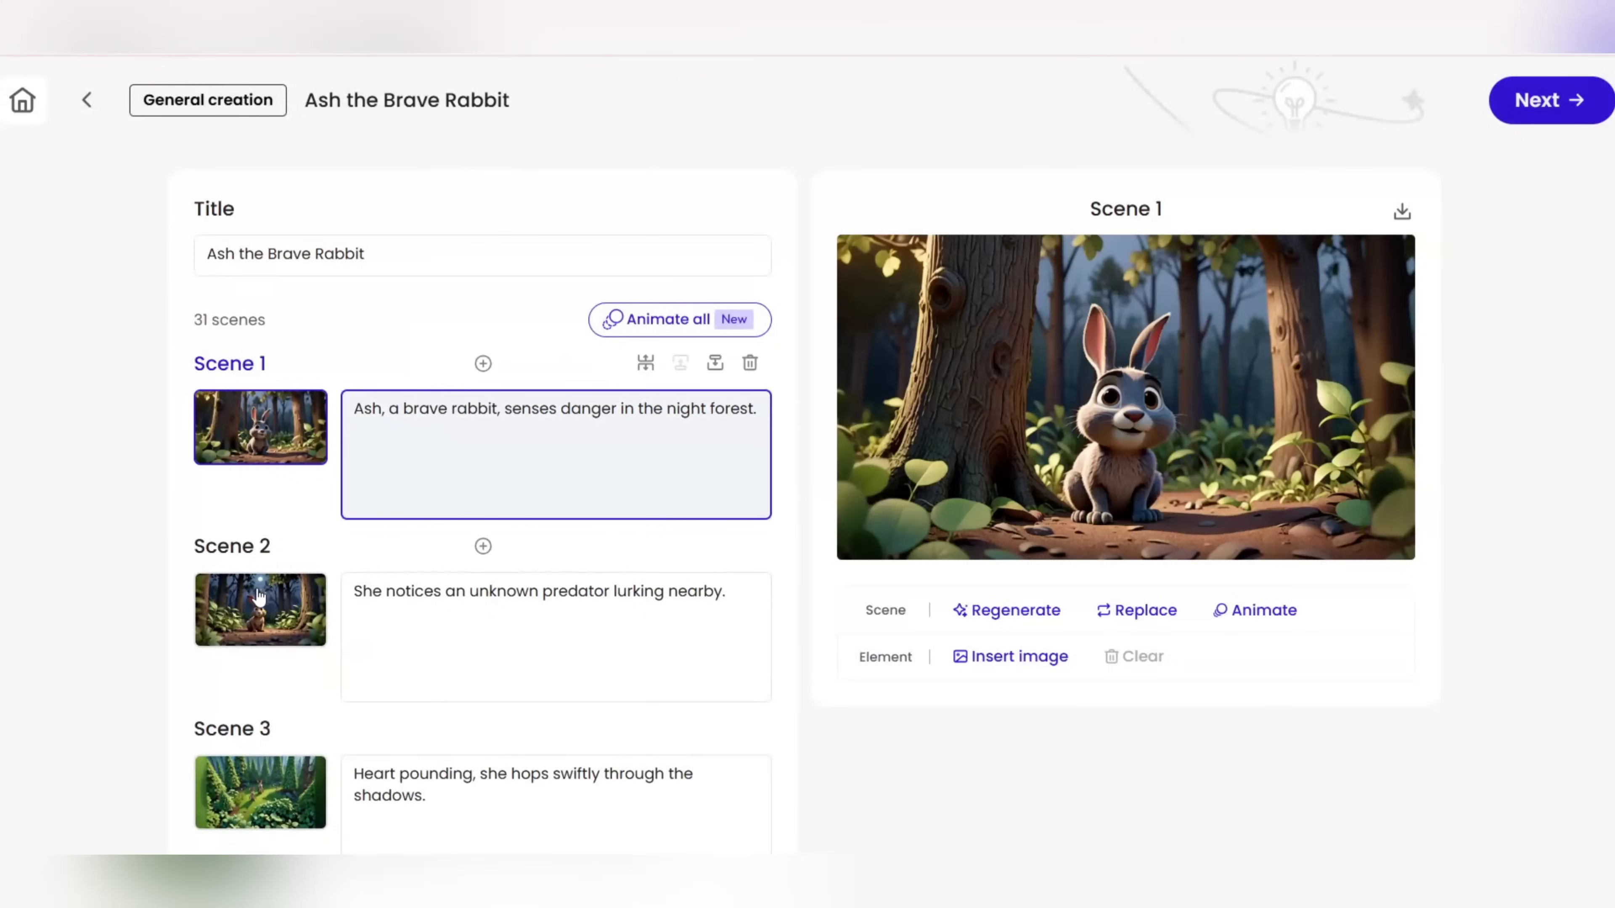
Step: Split Scene 3 into two scenes and advance to the video styling page
left_click(258, 596)
scroll(257, 597, "down", 3)
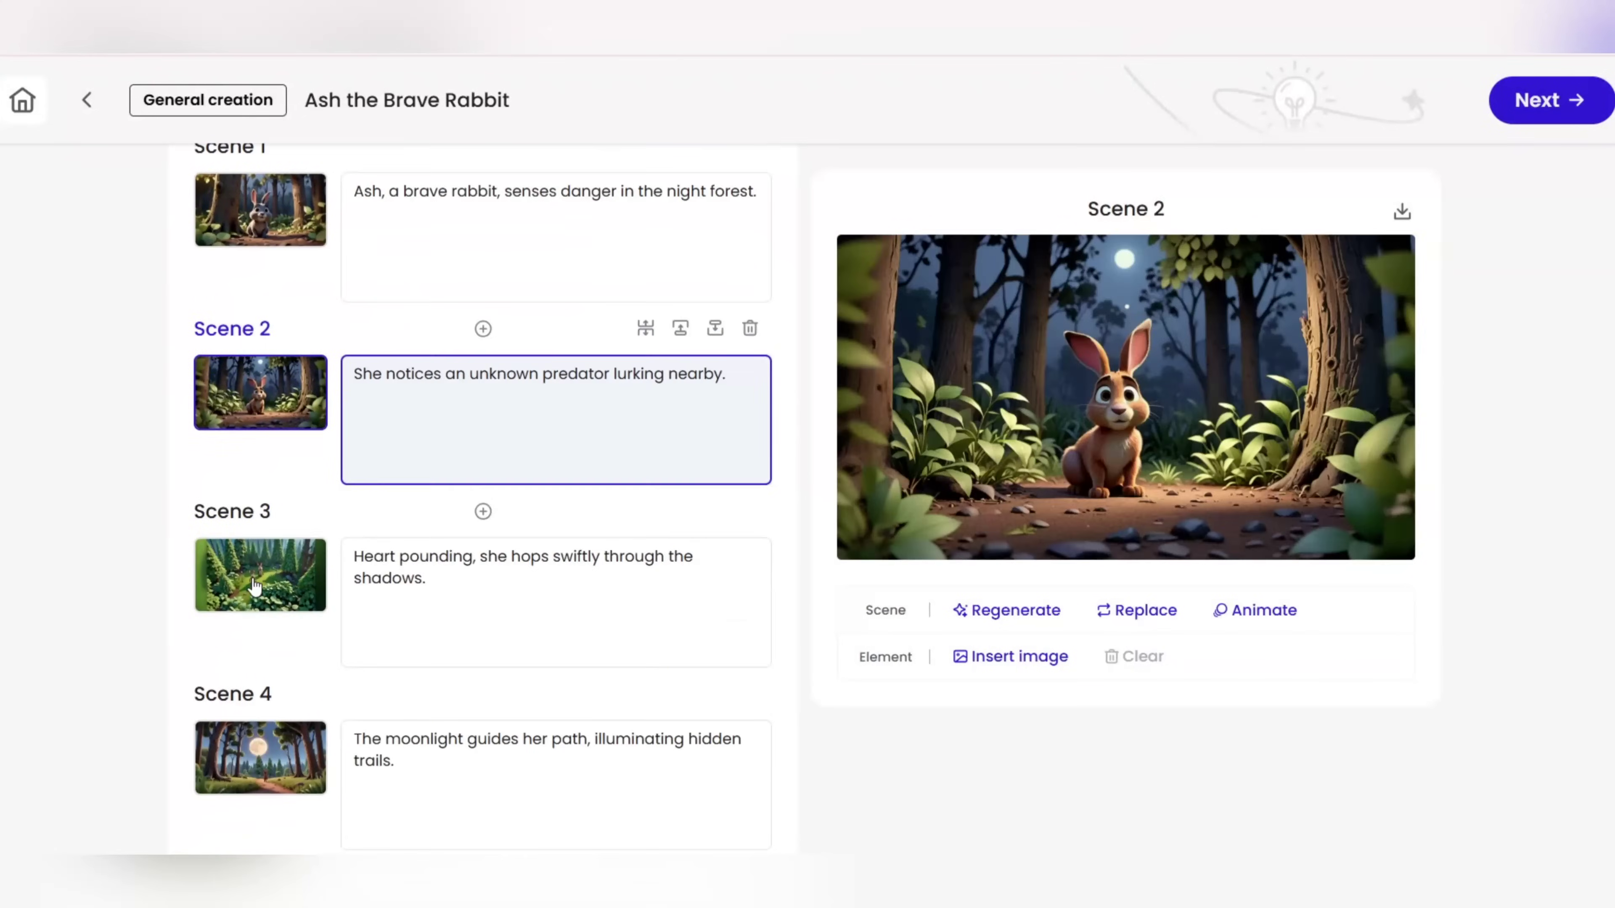
left_click(541, 563)
scroll(327, 633, "down", 3)
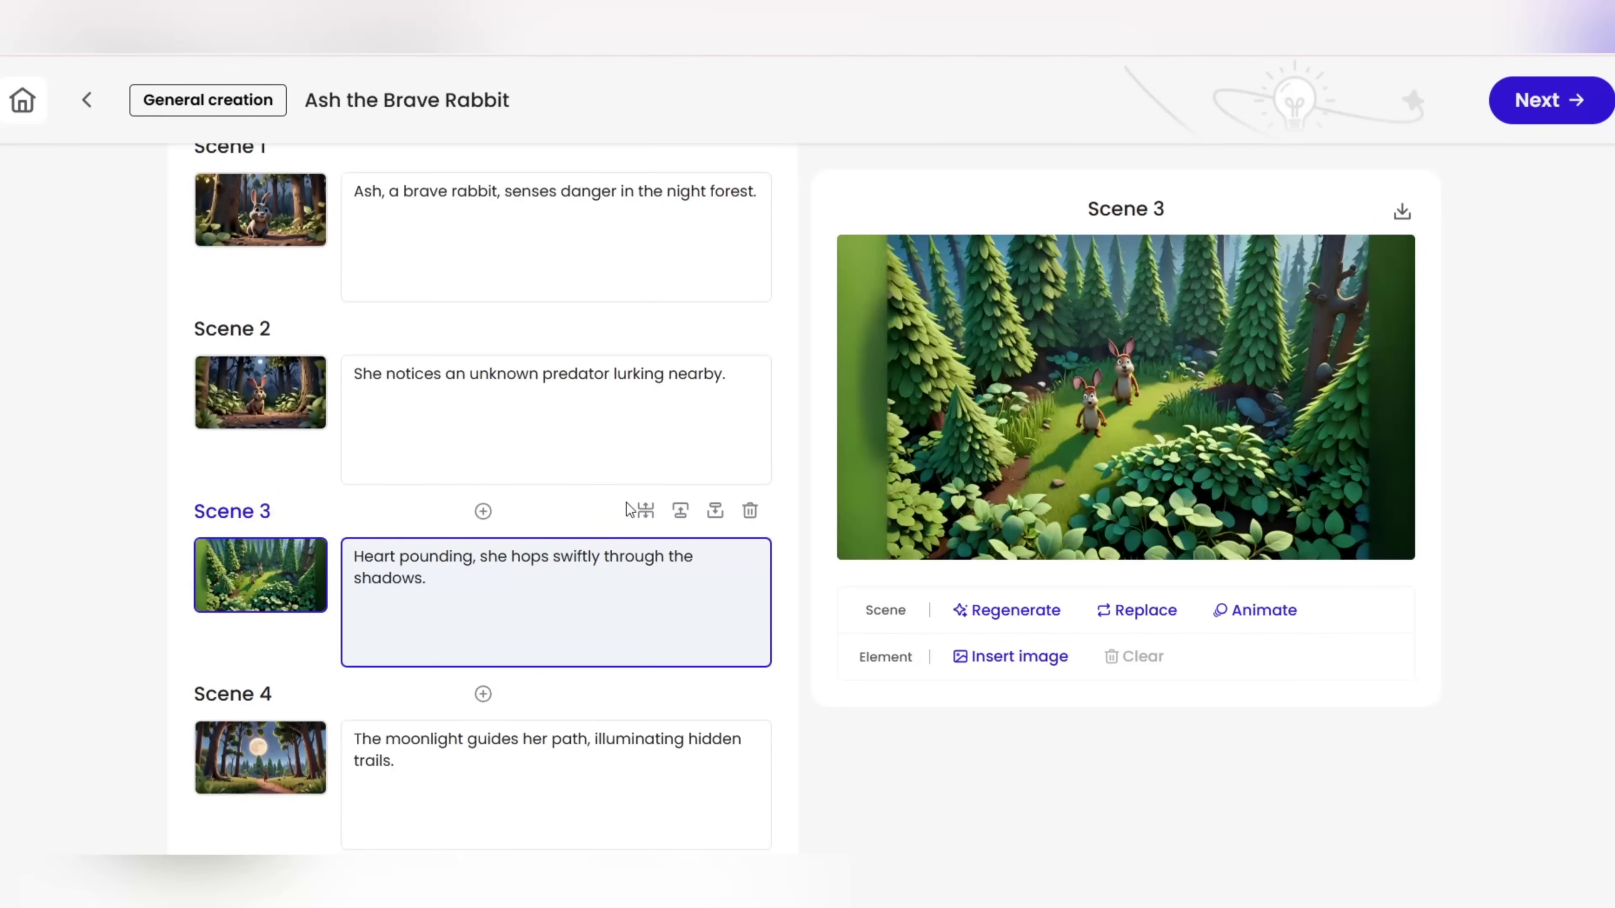
left_click(645, 512)
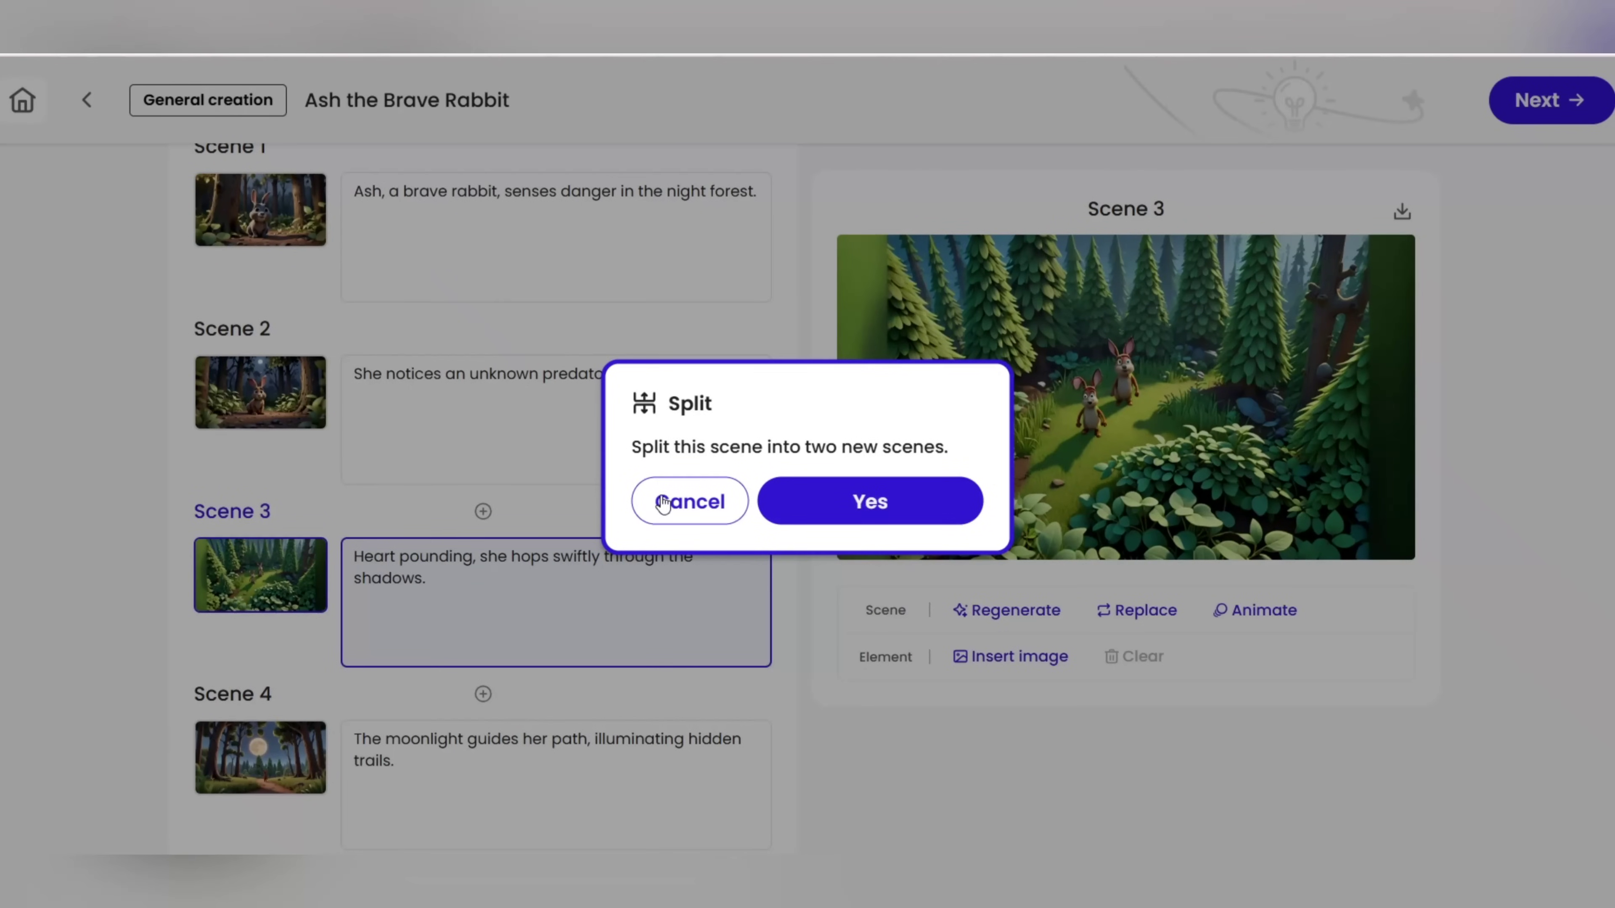
left_click(885, 503)
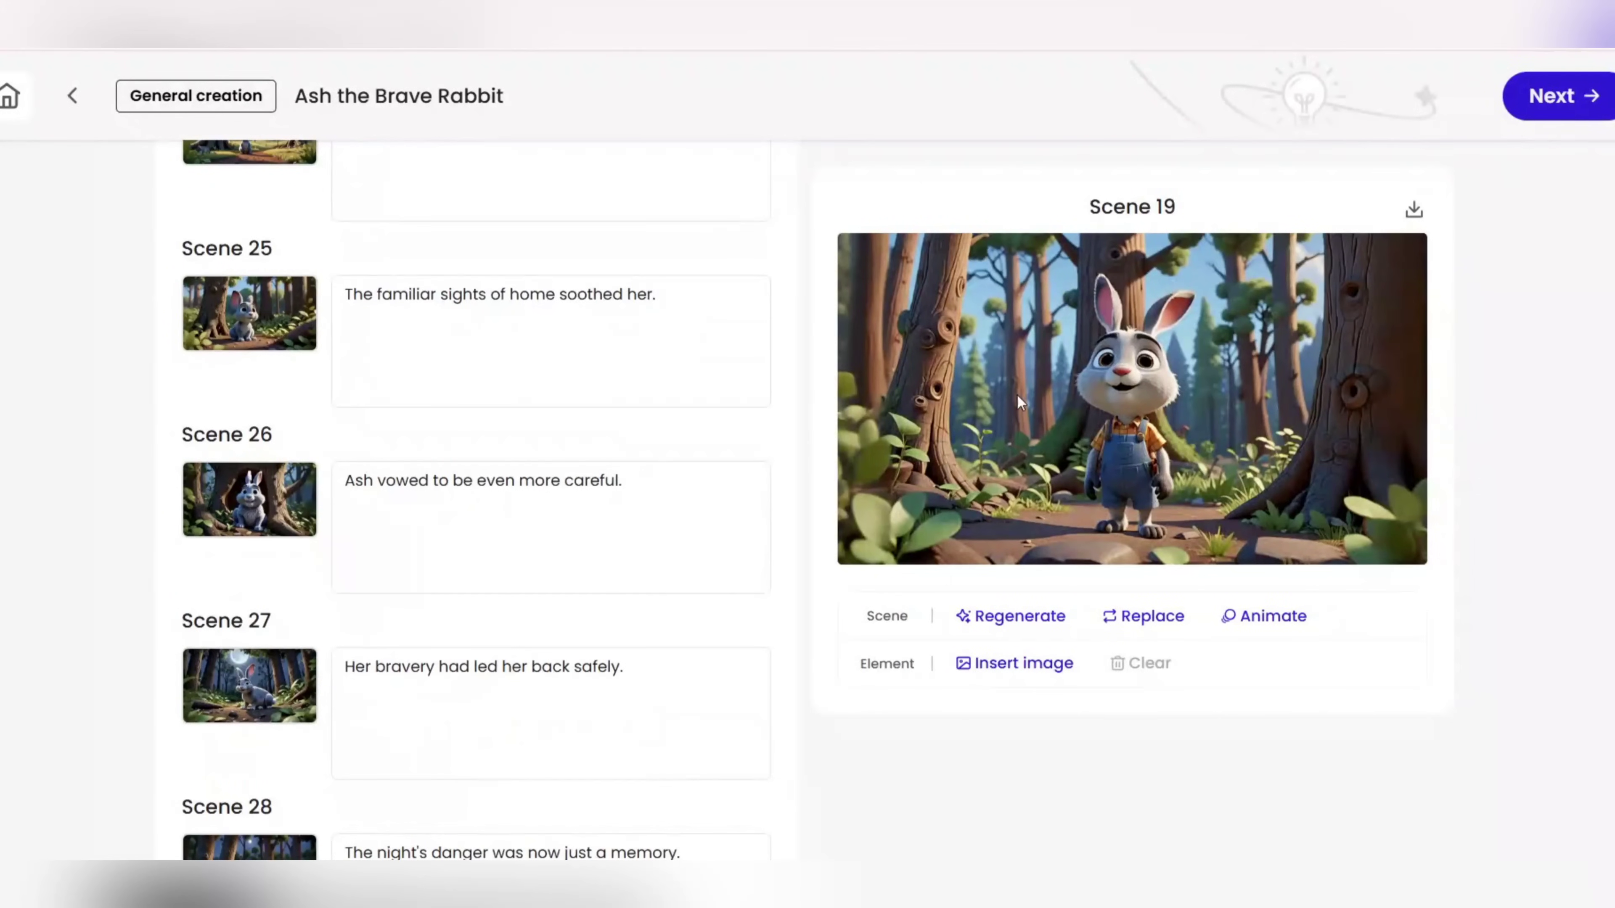
left_click(1565, 95)
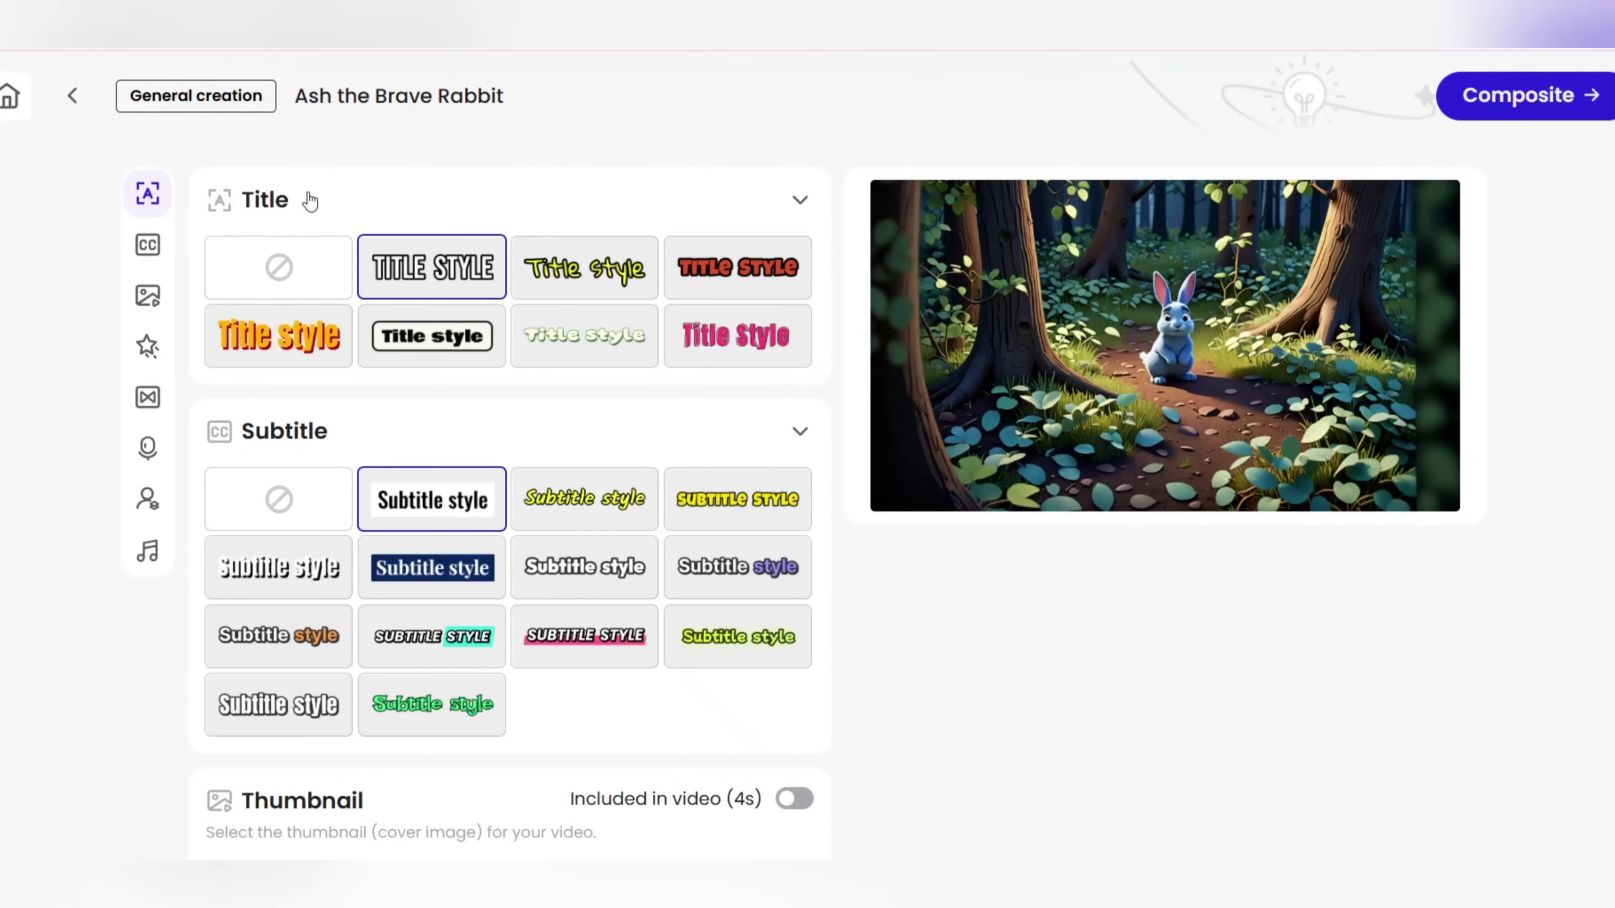
Step: Preview several title styles, then turn the title overlay off
left_click_drag(307, 206, 198, 210)
left_click(397, 206)
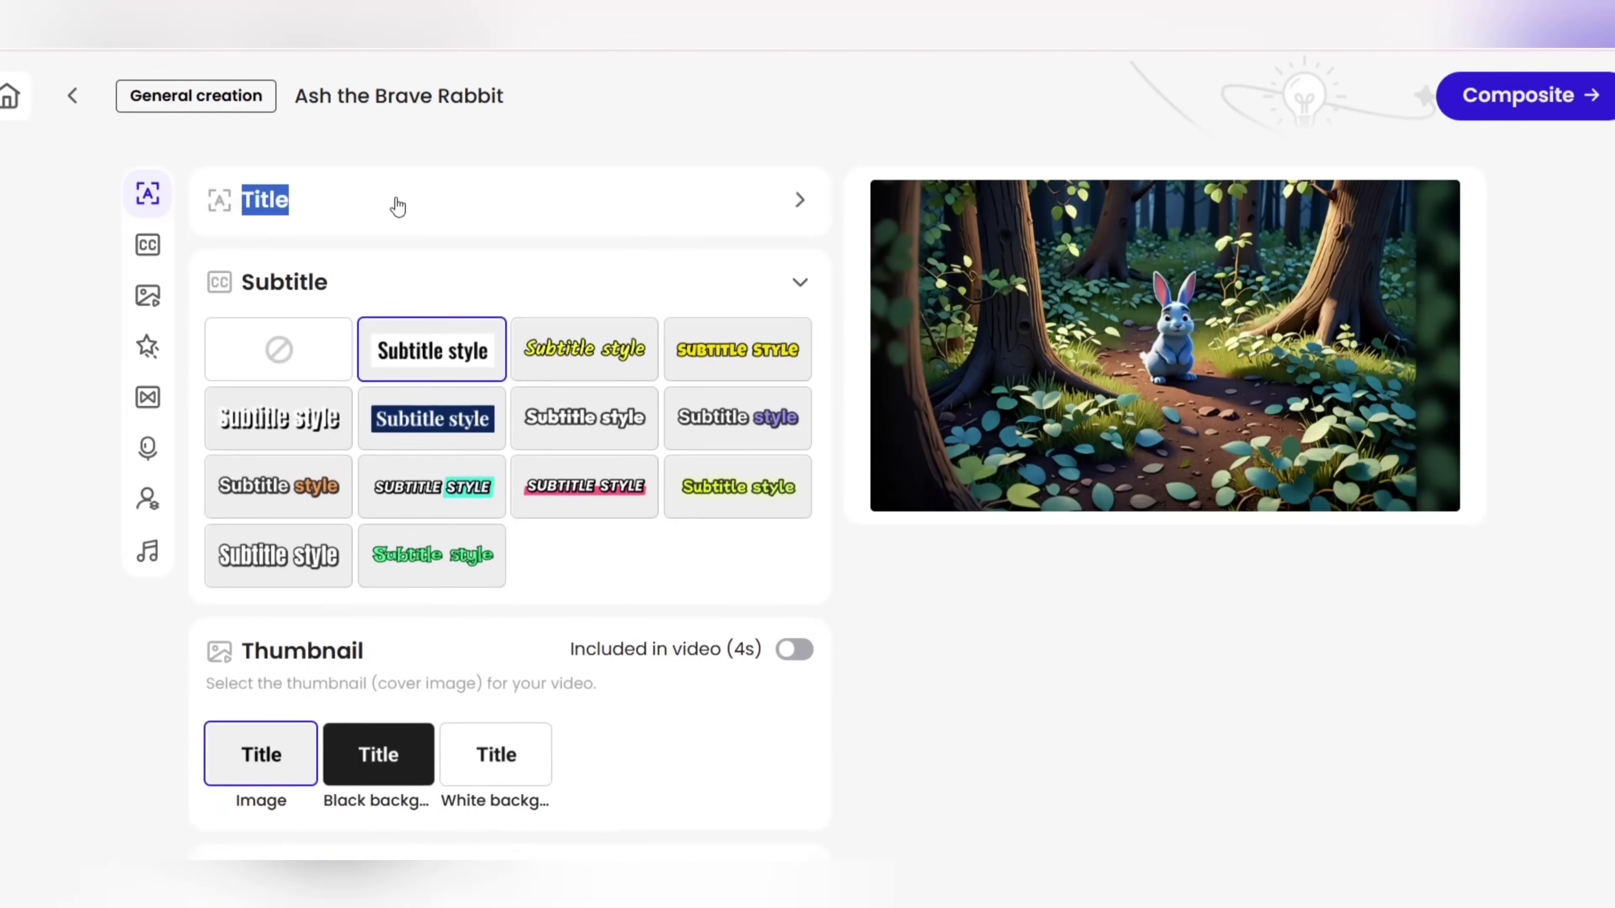
left_click(421, 206)
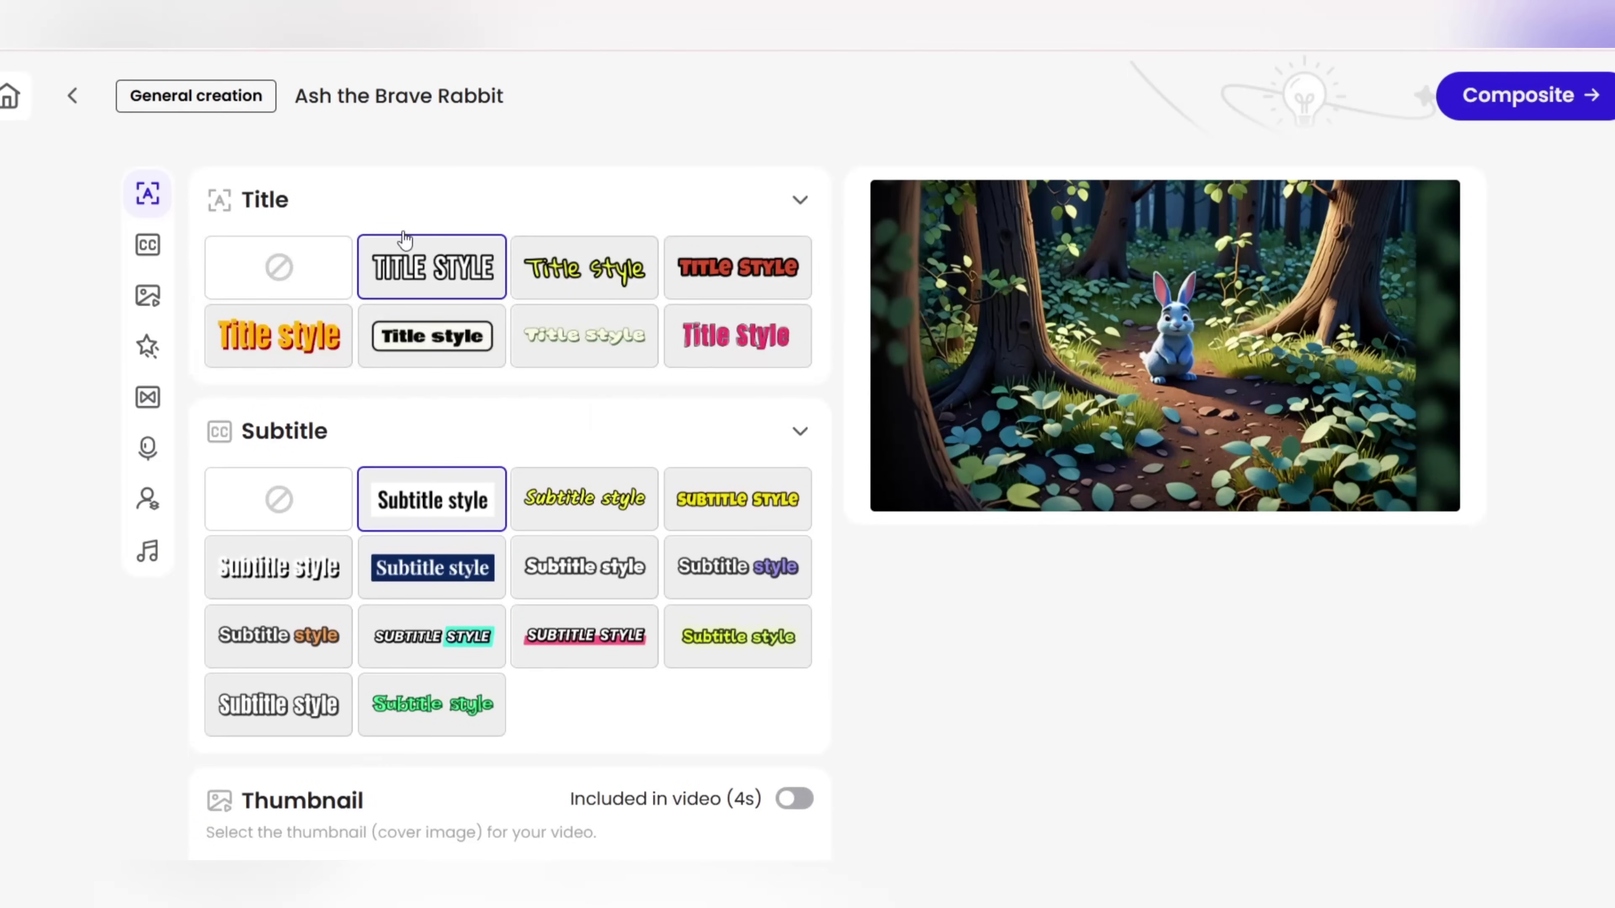
left_click(600, 294)
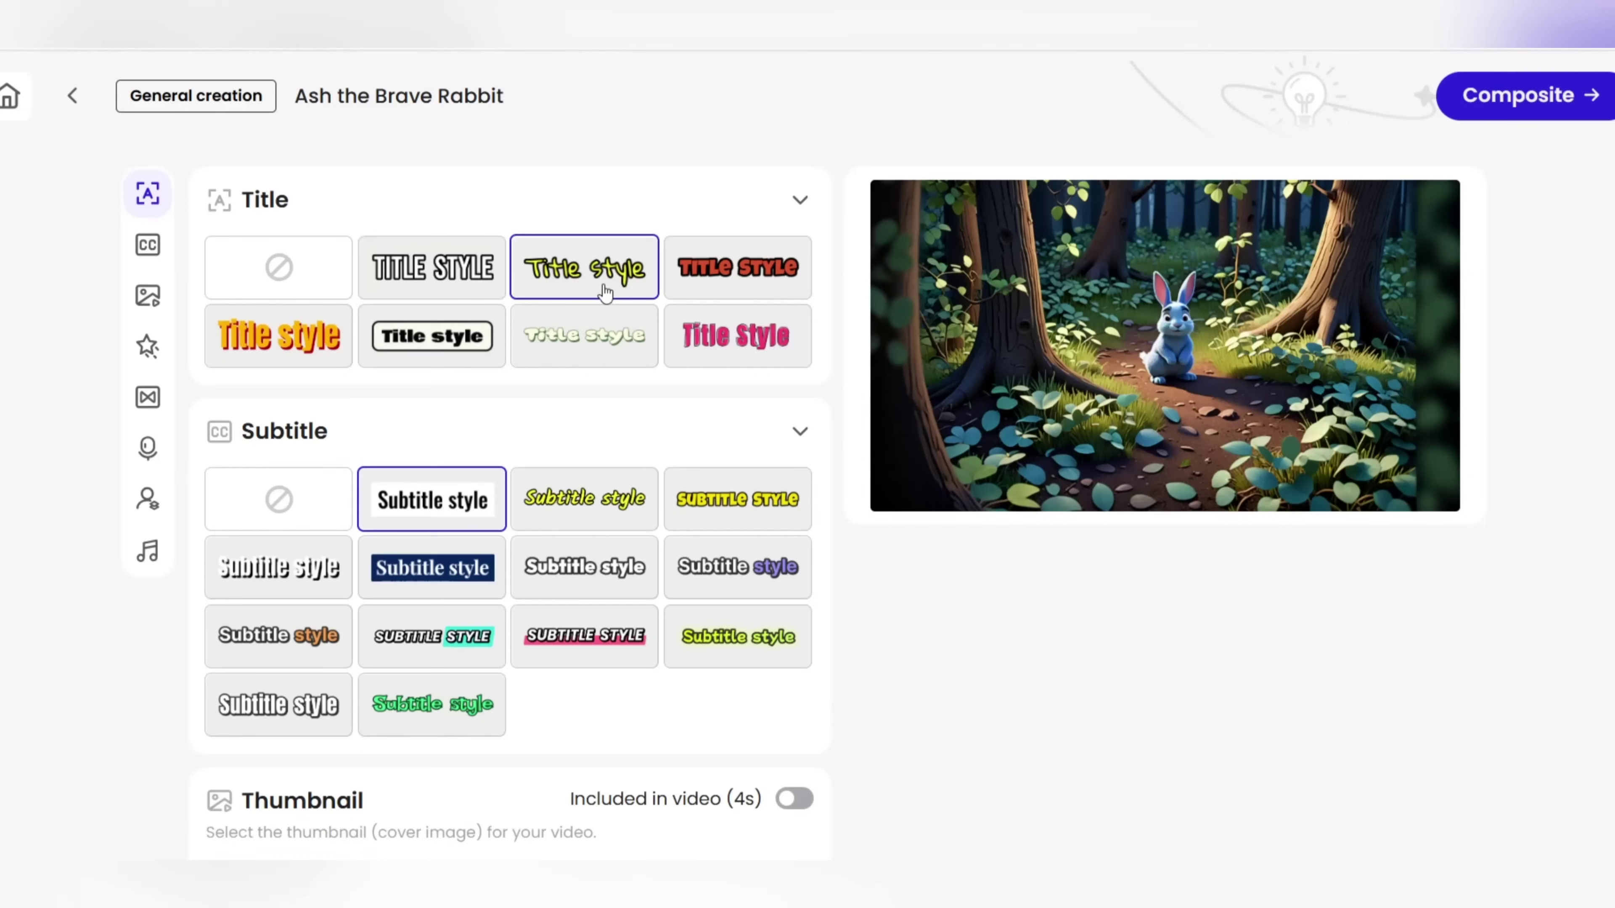
left_click(722, 281)
left_click(715, 337)
left_click(595, 346)
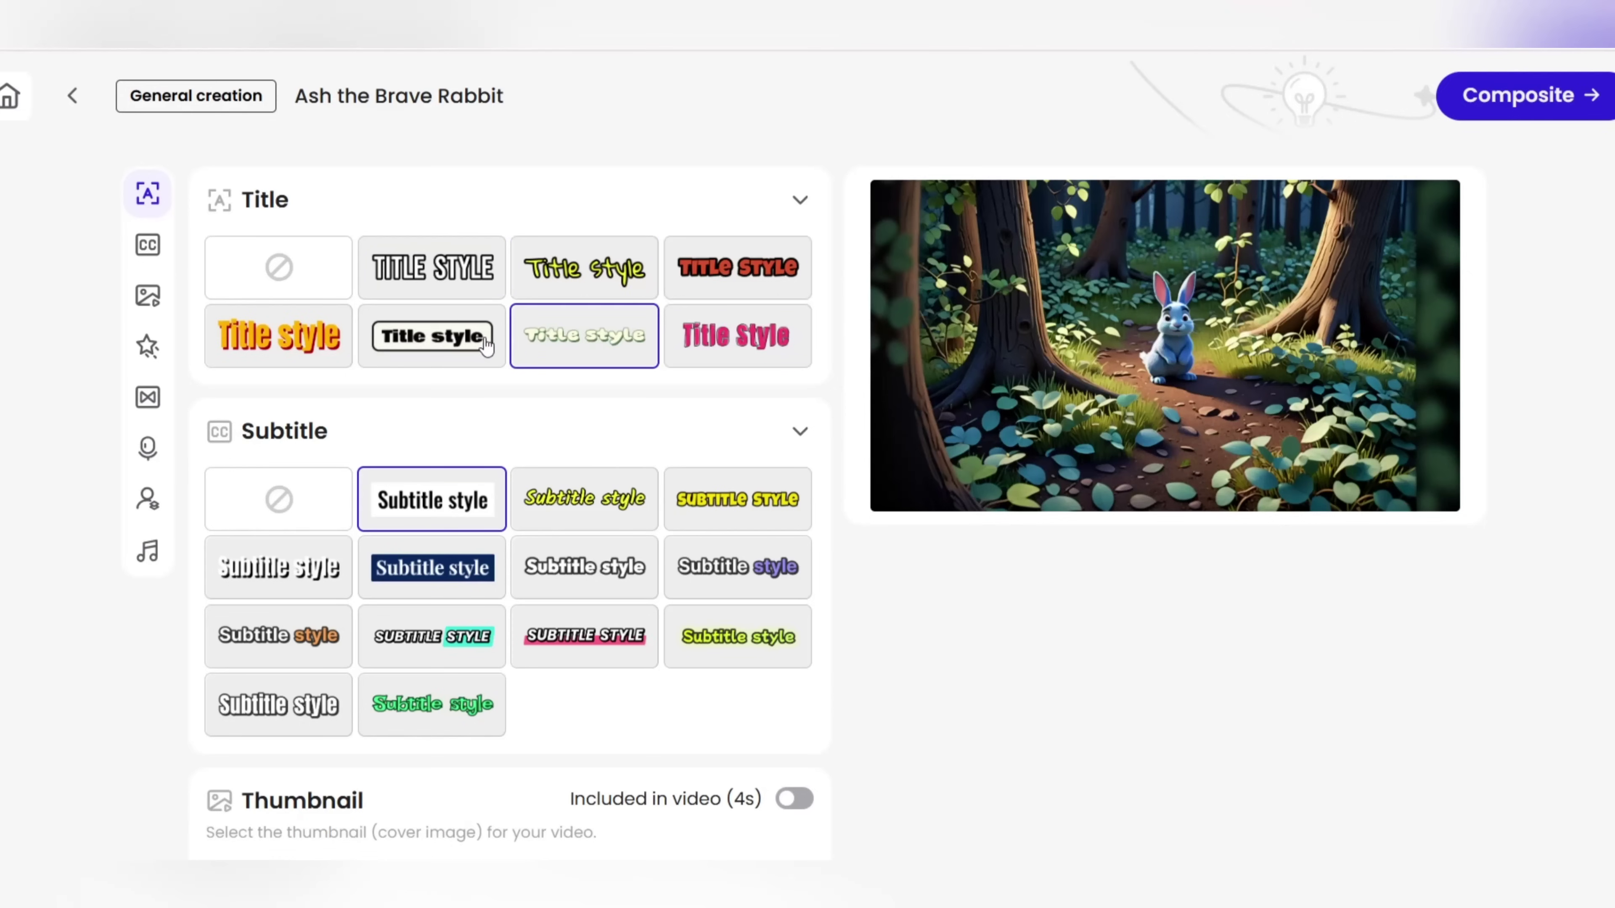
left_click(484, 347)
left_click(418, 273)
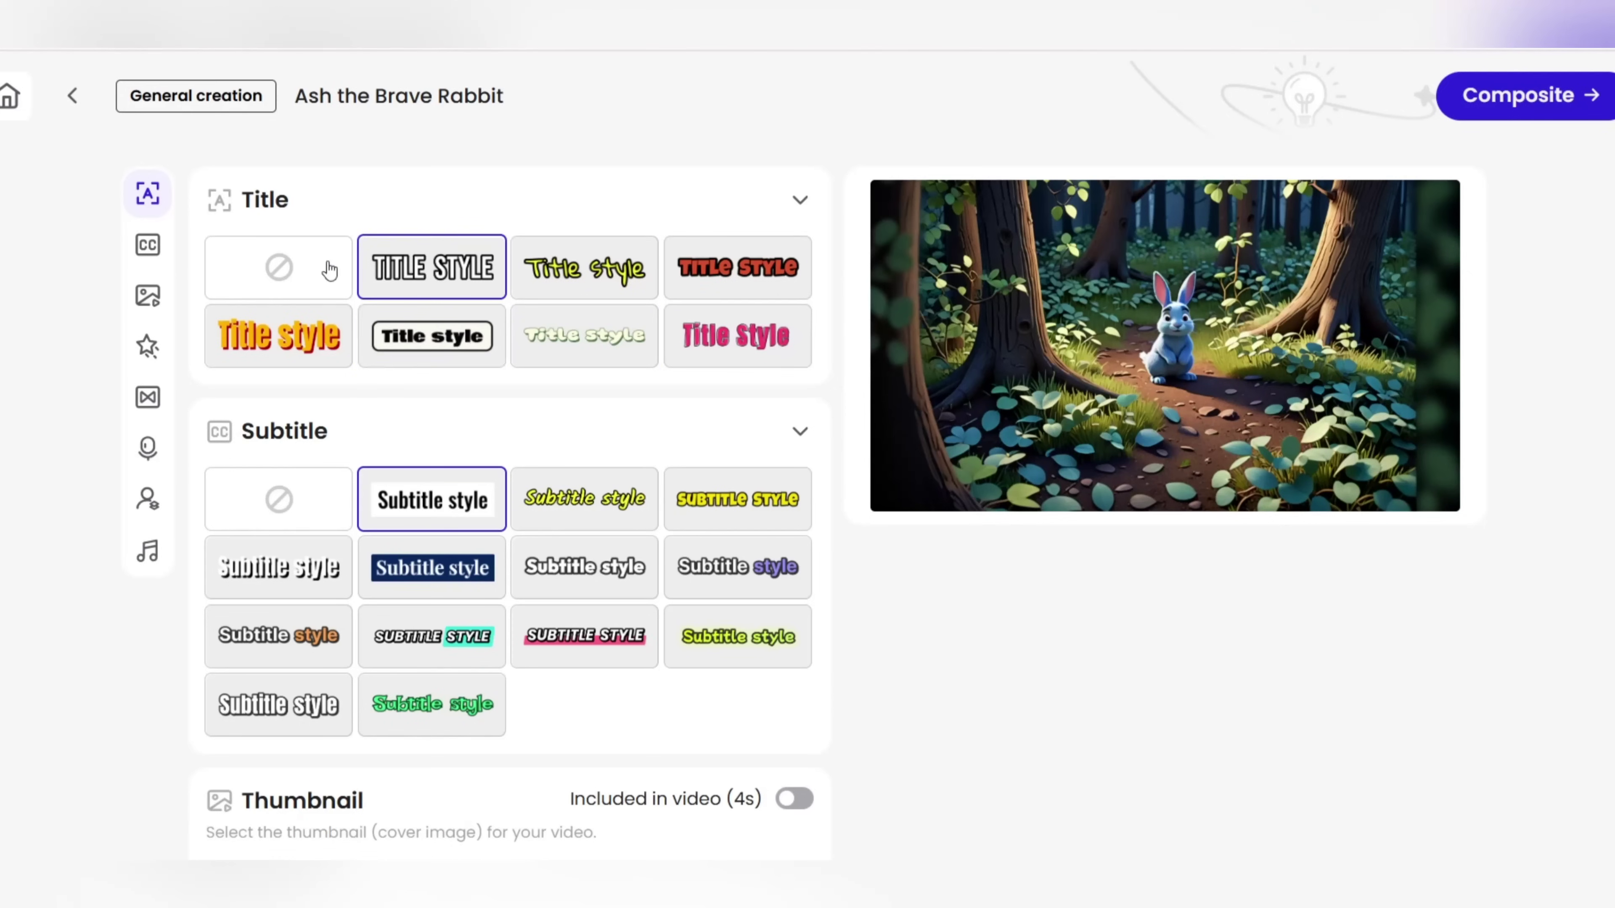
left_click(298, 268)
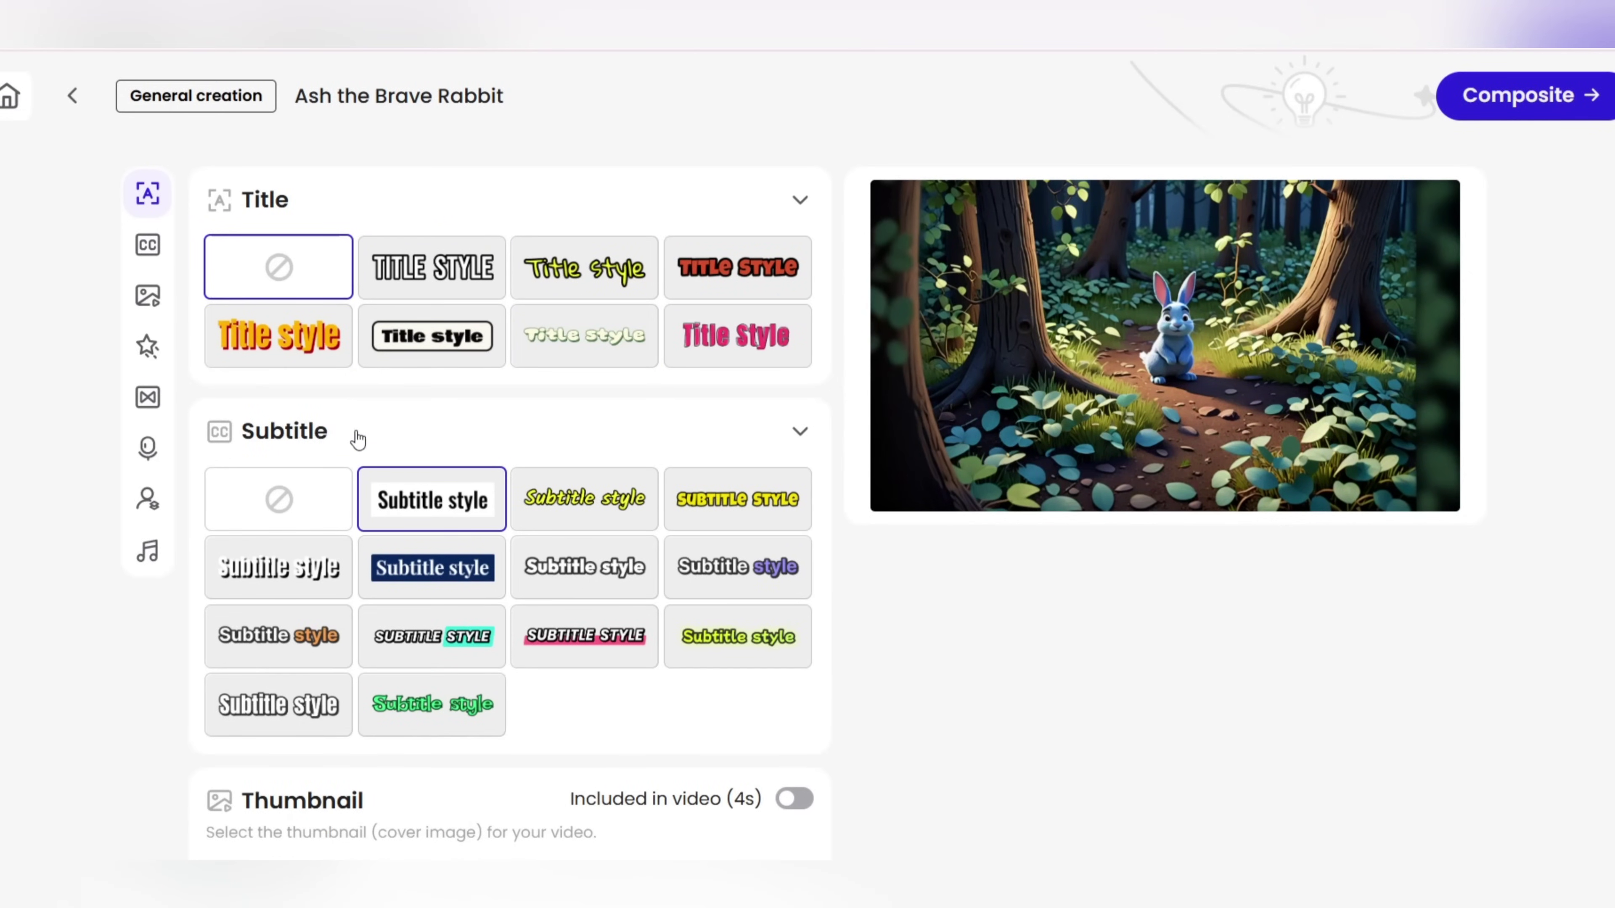
Step: Try various subtitle styles and settle on the cyan SUBTITLE STYLE look
left_click_drag(354, 436, 226, 456)
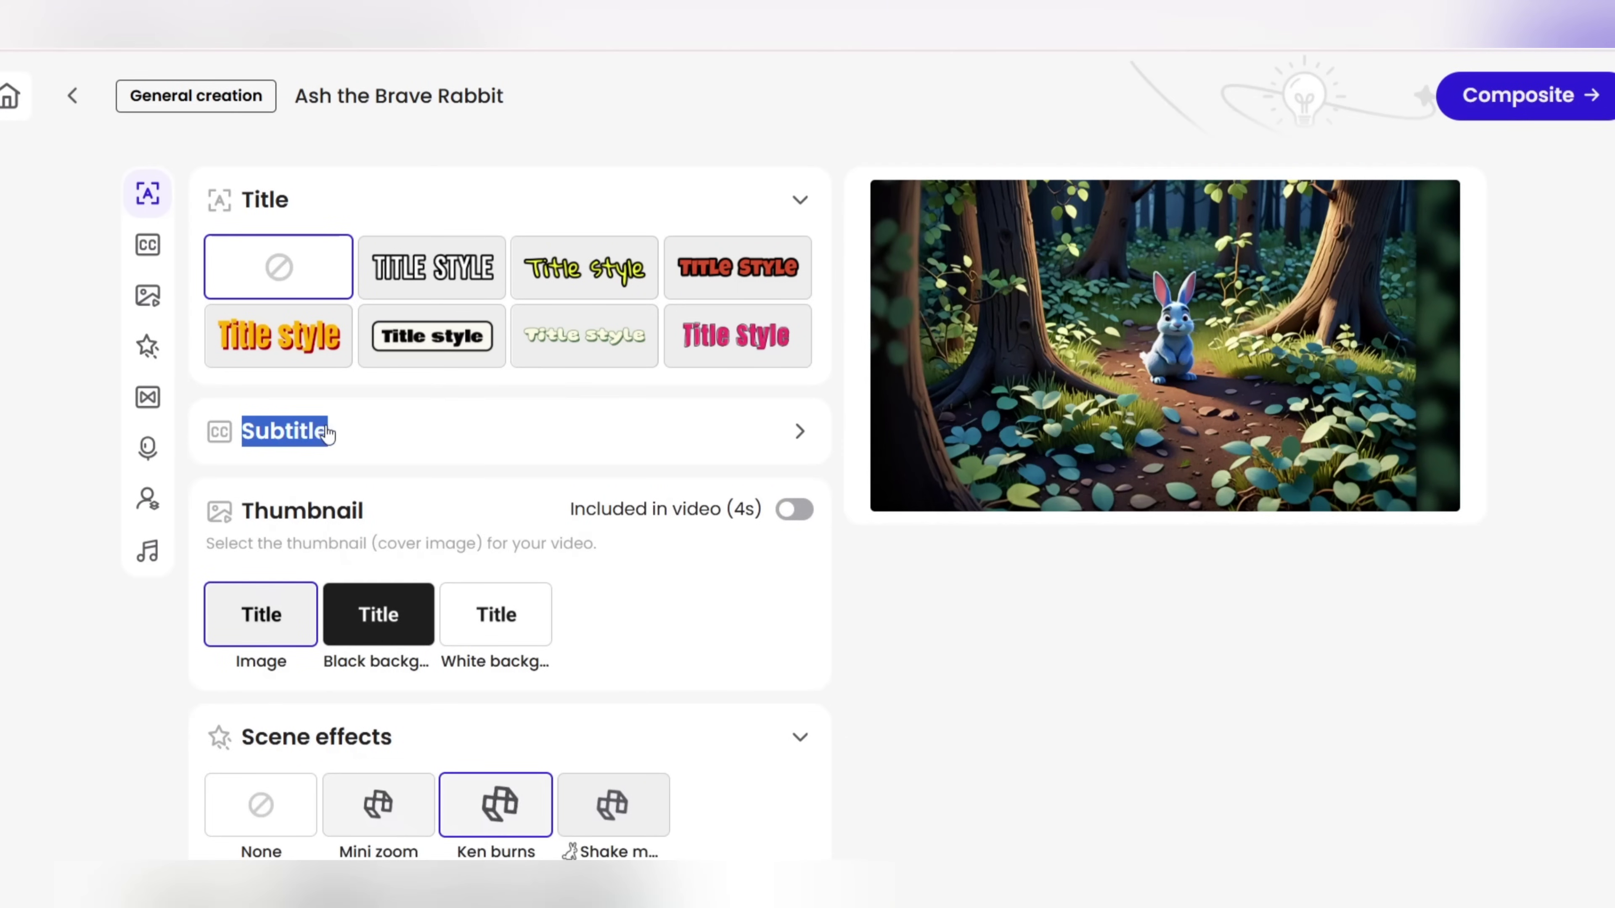
left_click(381, 431)
scroll(541, 438, "down", 2)
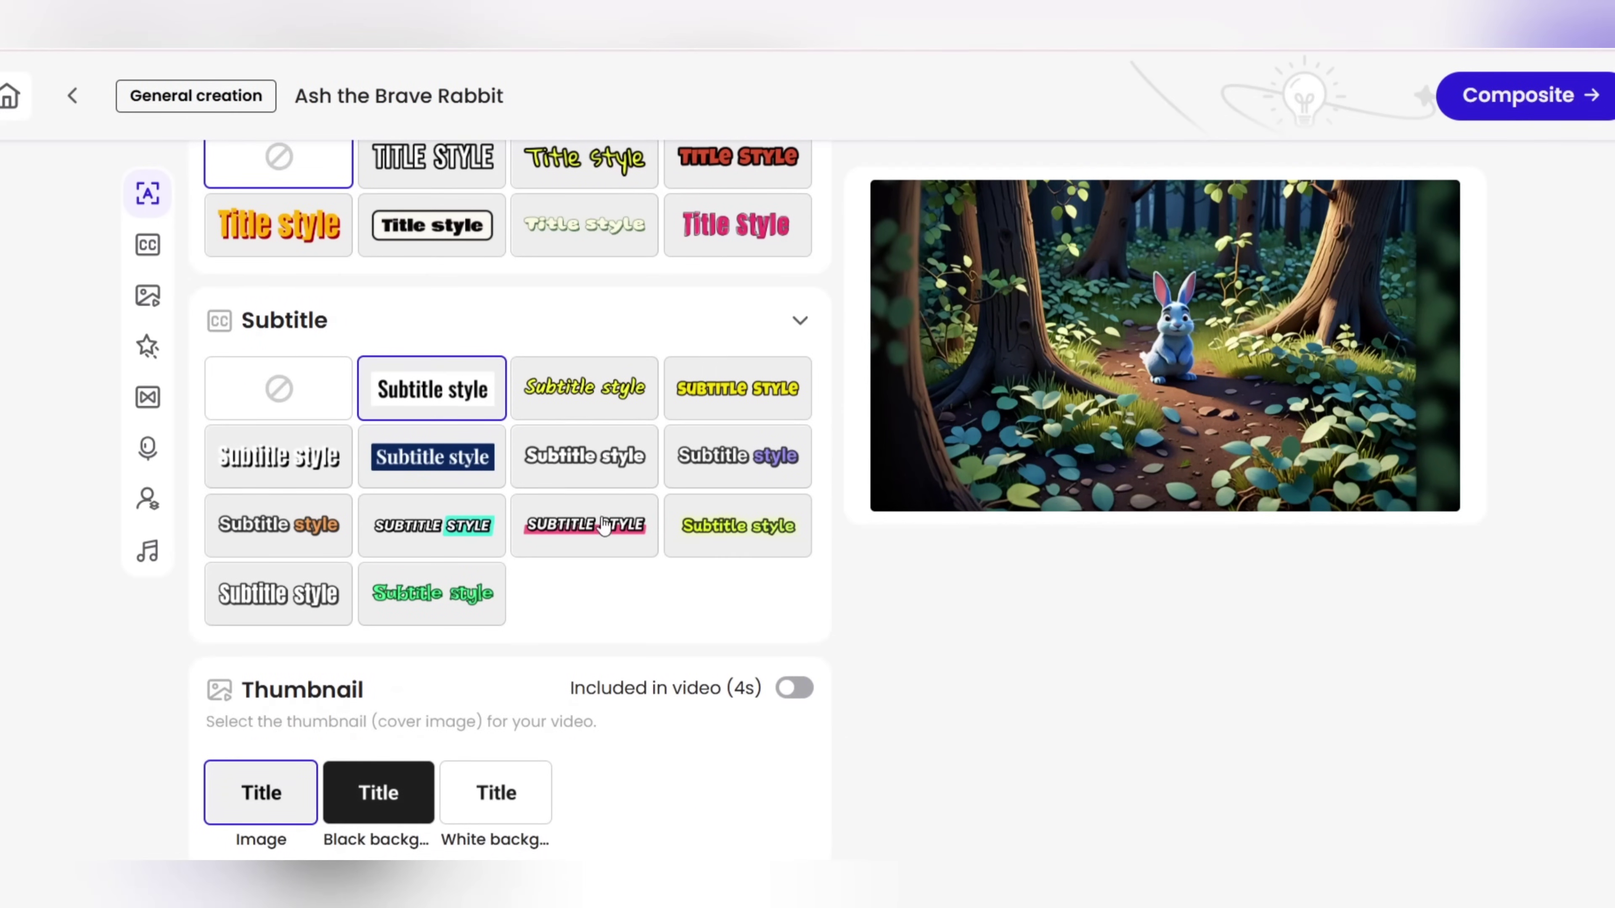
left_click(602, 487)
left_click(569, 522)
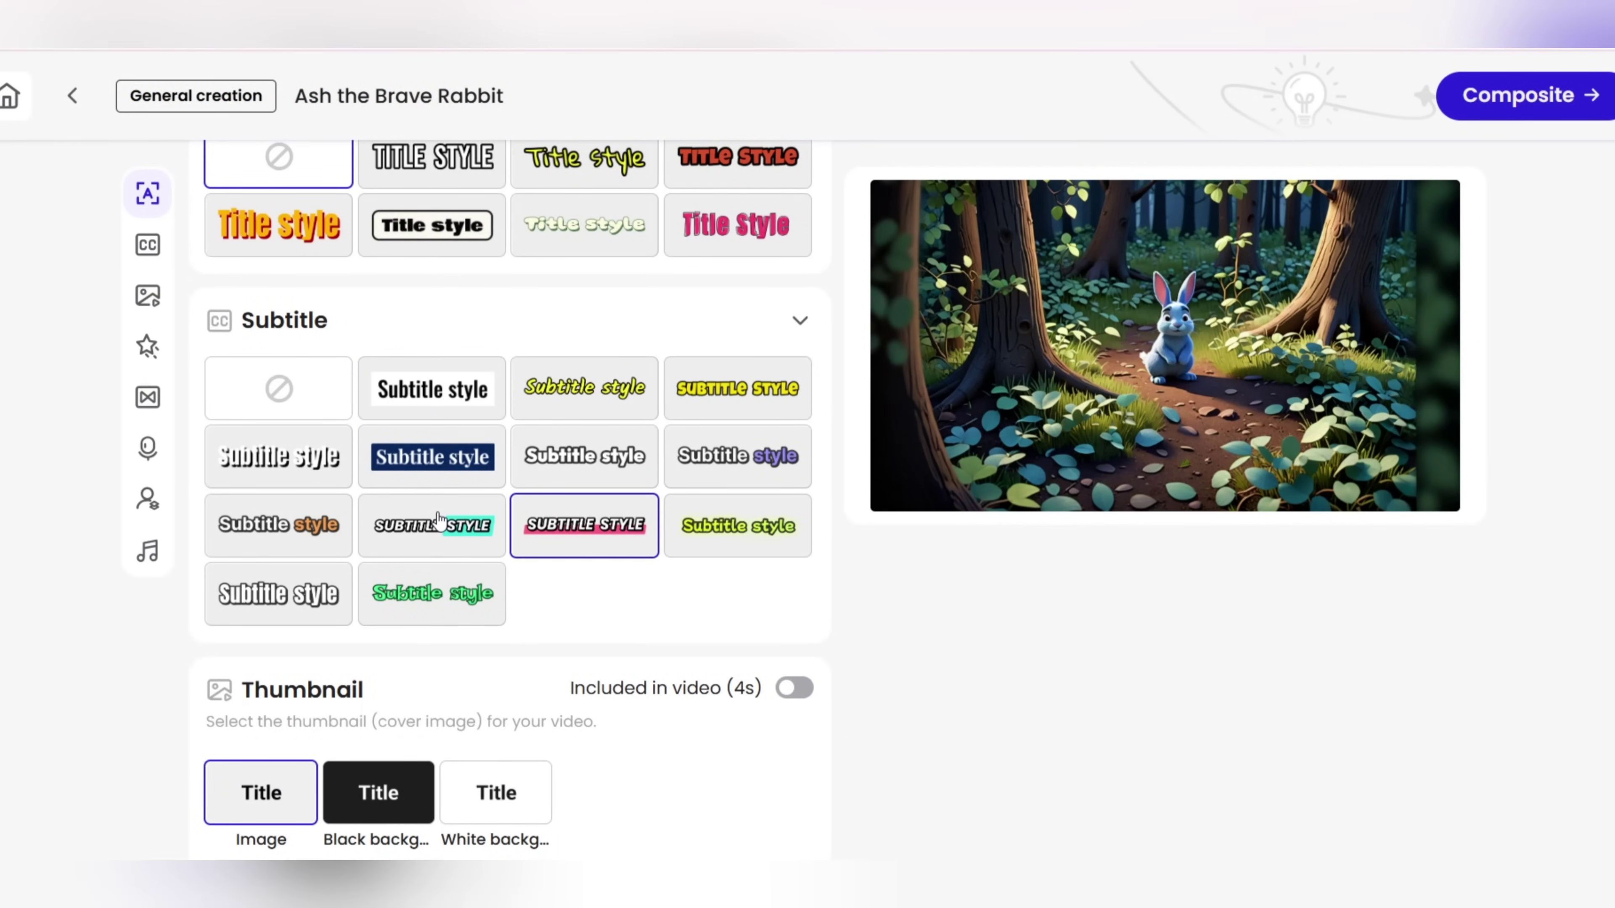
left_click(440, 522)
left_click(280, 542)
left_click(290, 590)
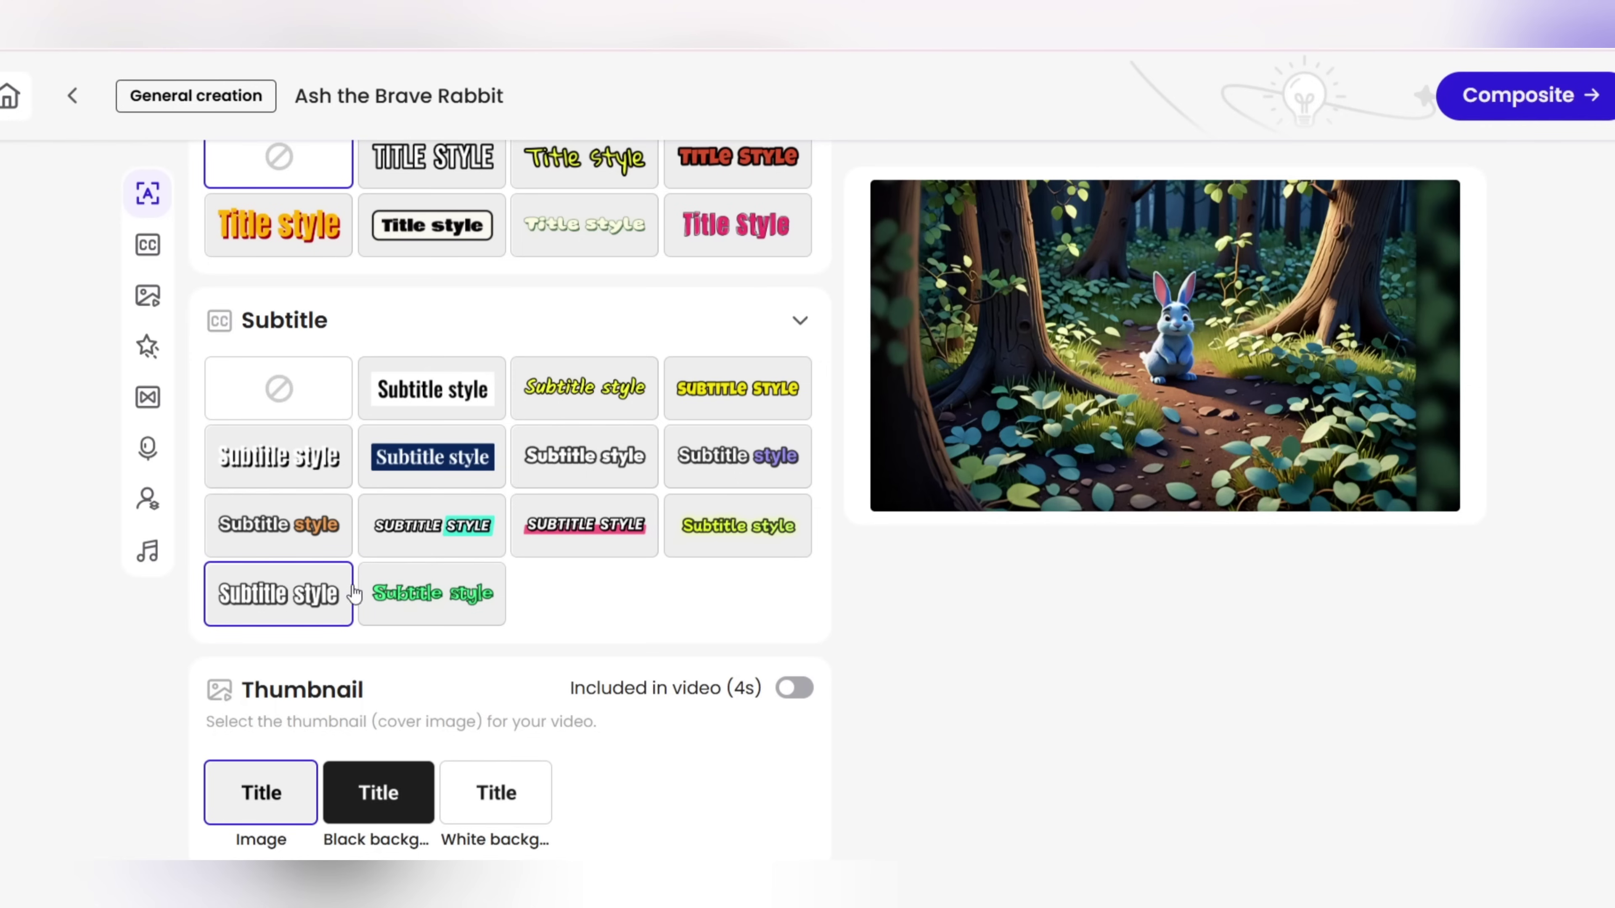
left_click(392, 595)
left_click(709, 538)
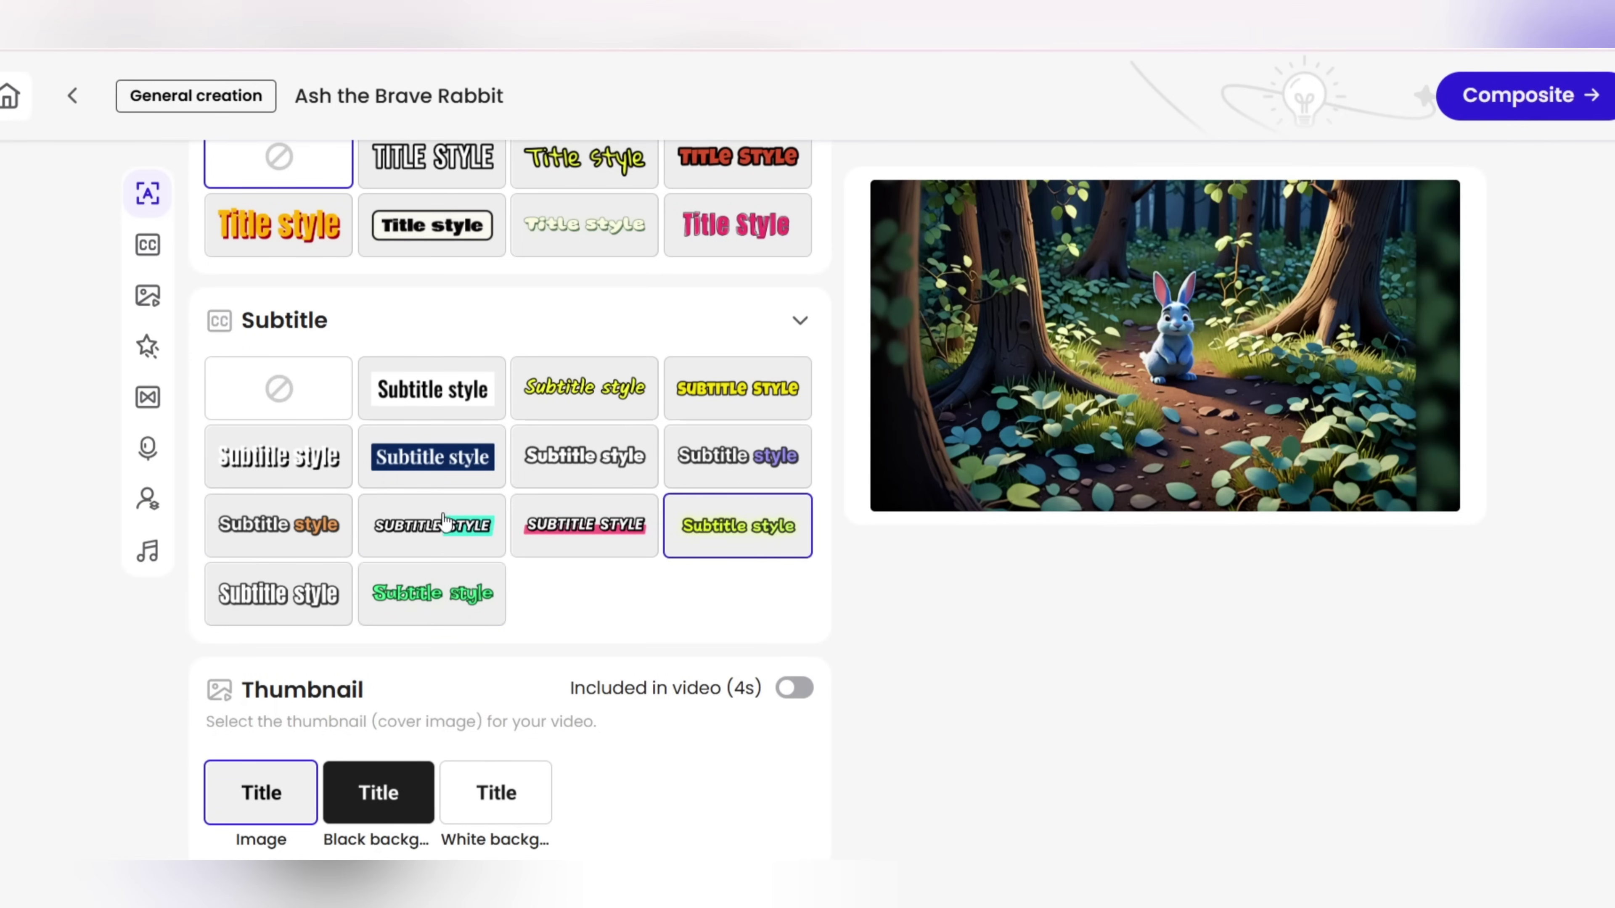
left_click(421, 521)
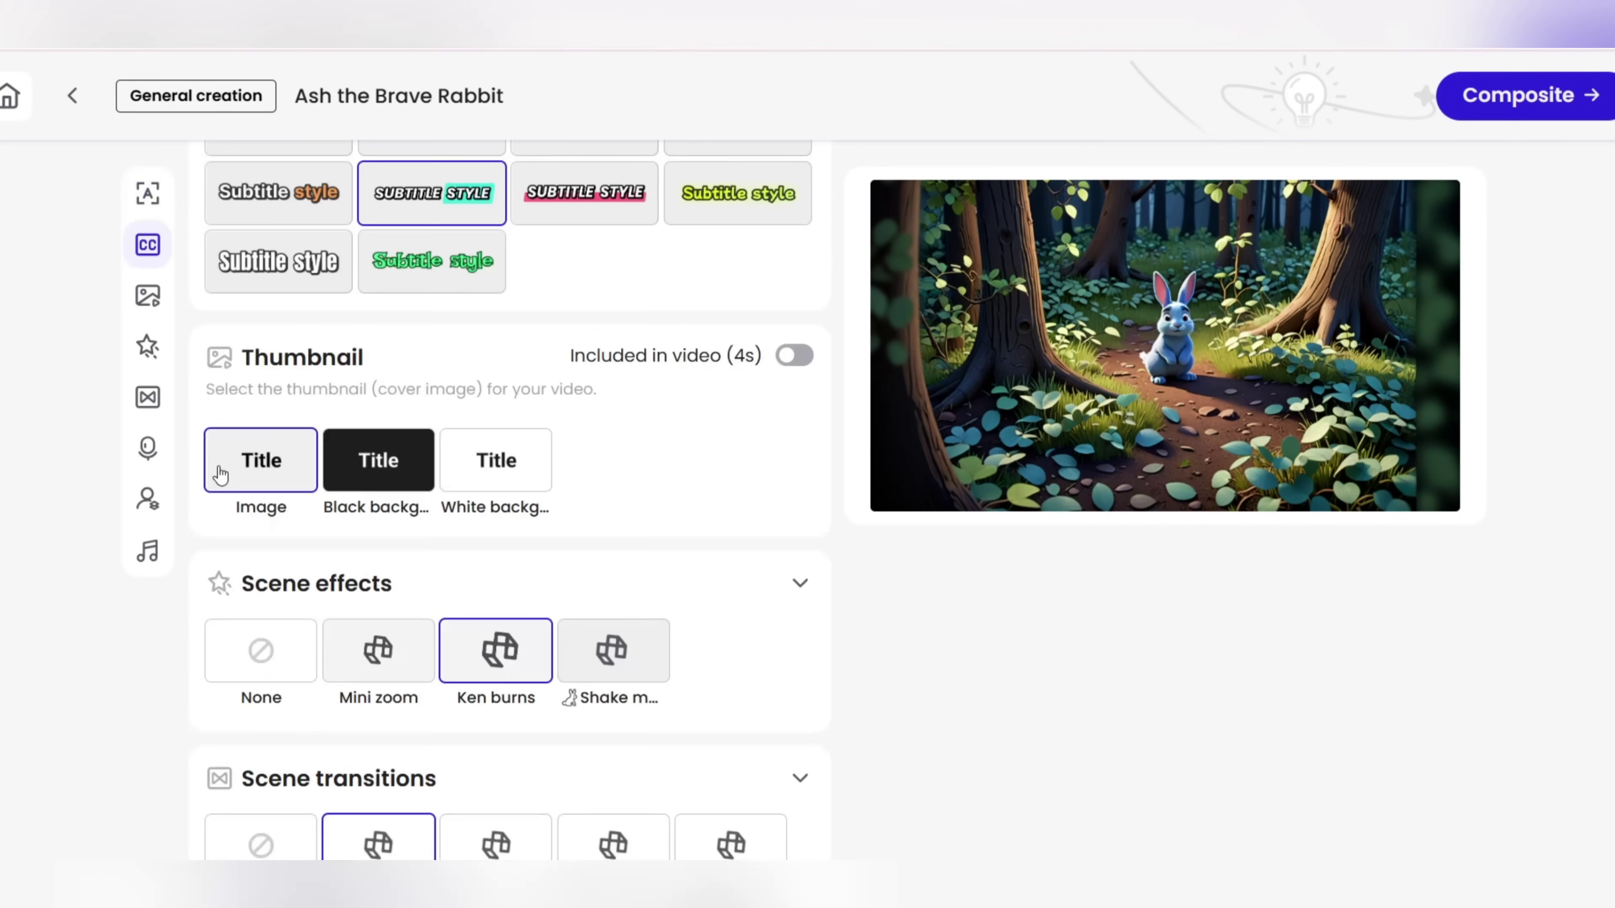
Step: Set the video thumbnail to Black background
scroll(394, 528, "down", 5)
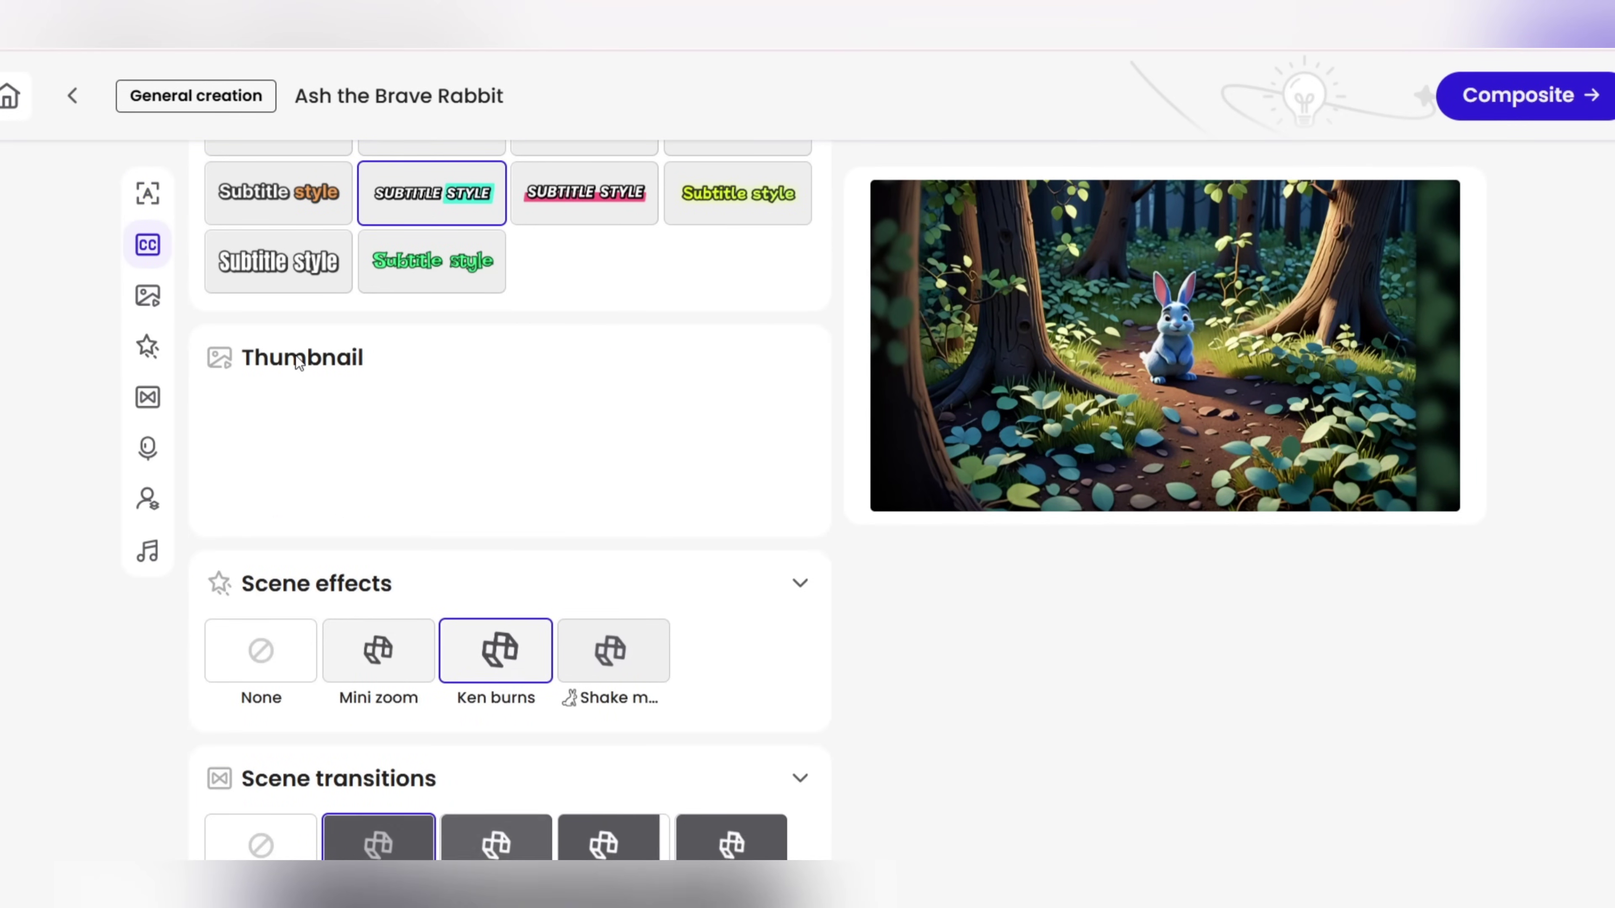
left_click(371, 462)
left_click(458, 461)
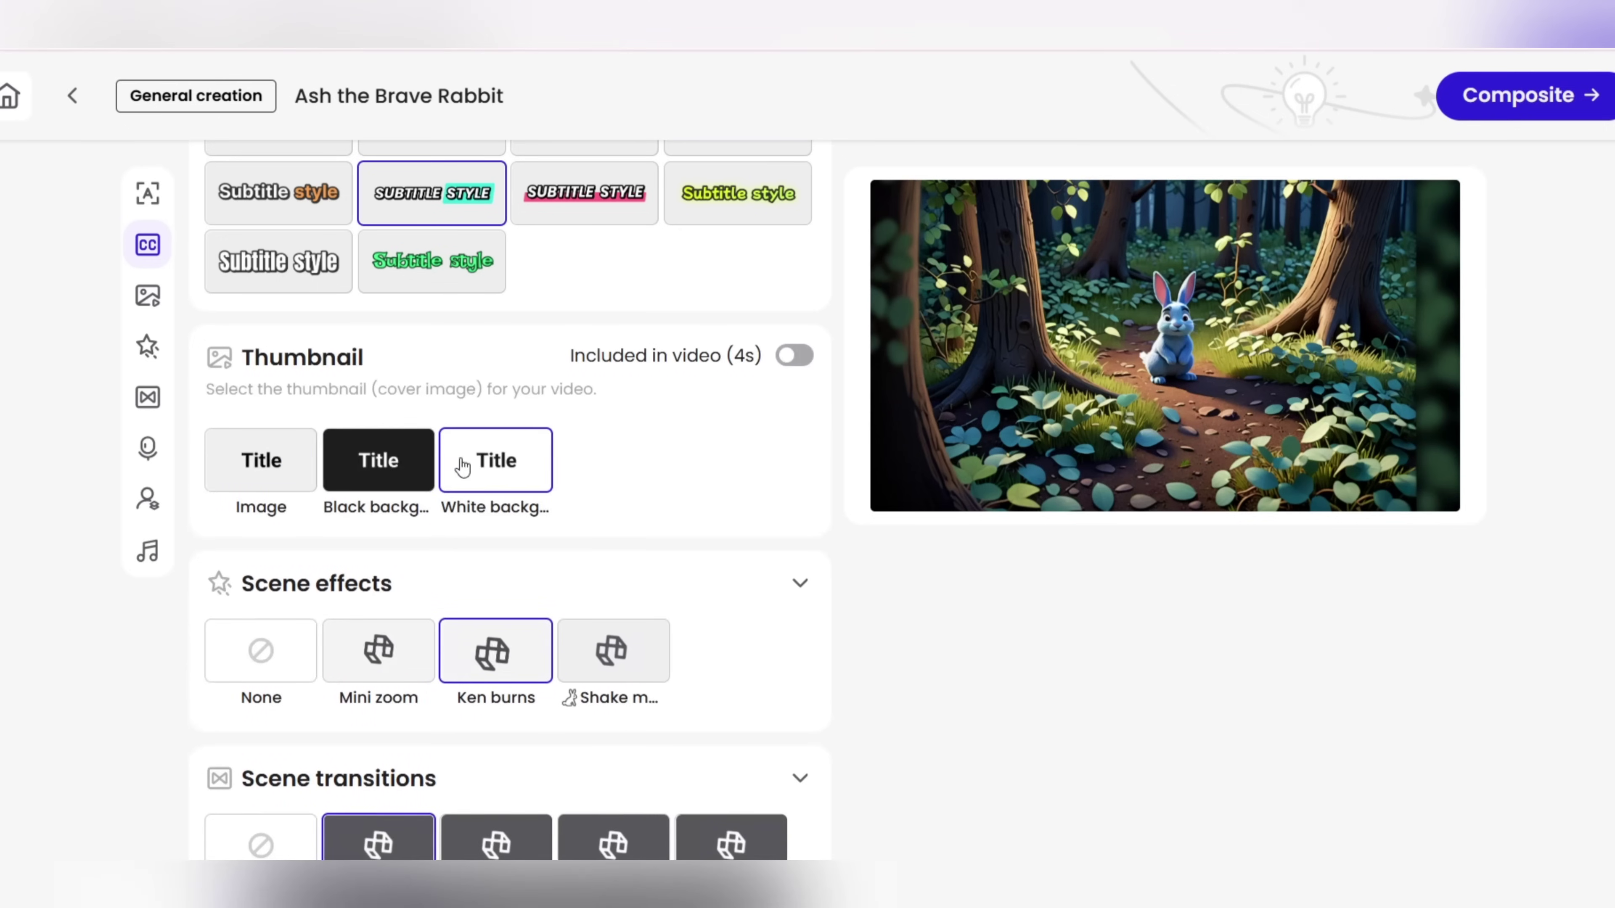
left_click(261, 461)
left_click(381, 459)
scroll(560, 433, "down", 4)
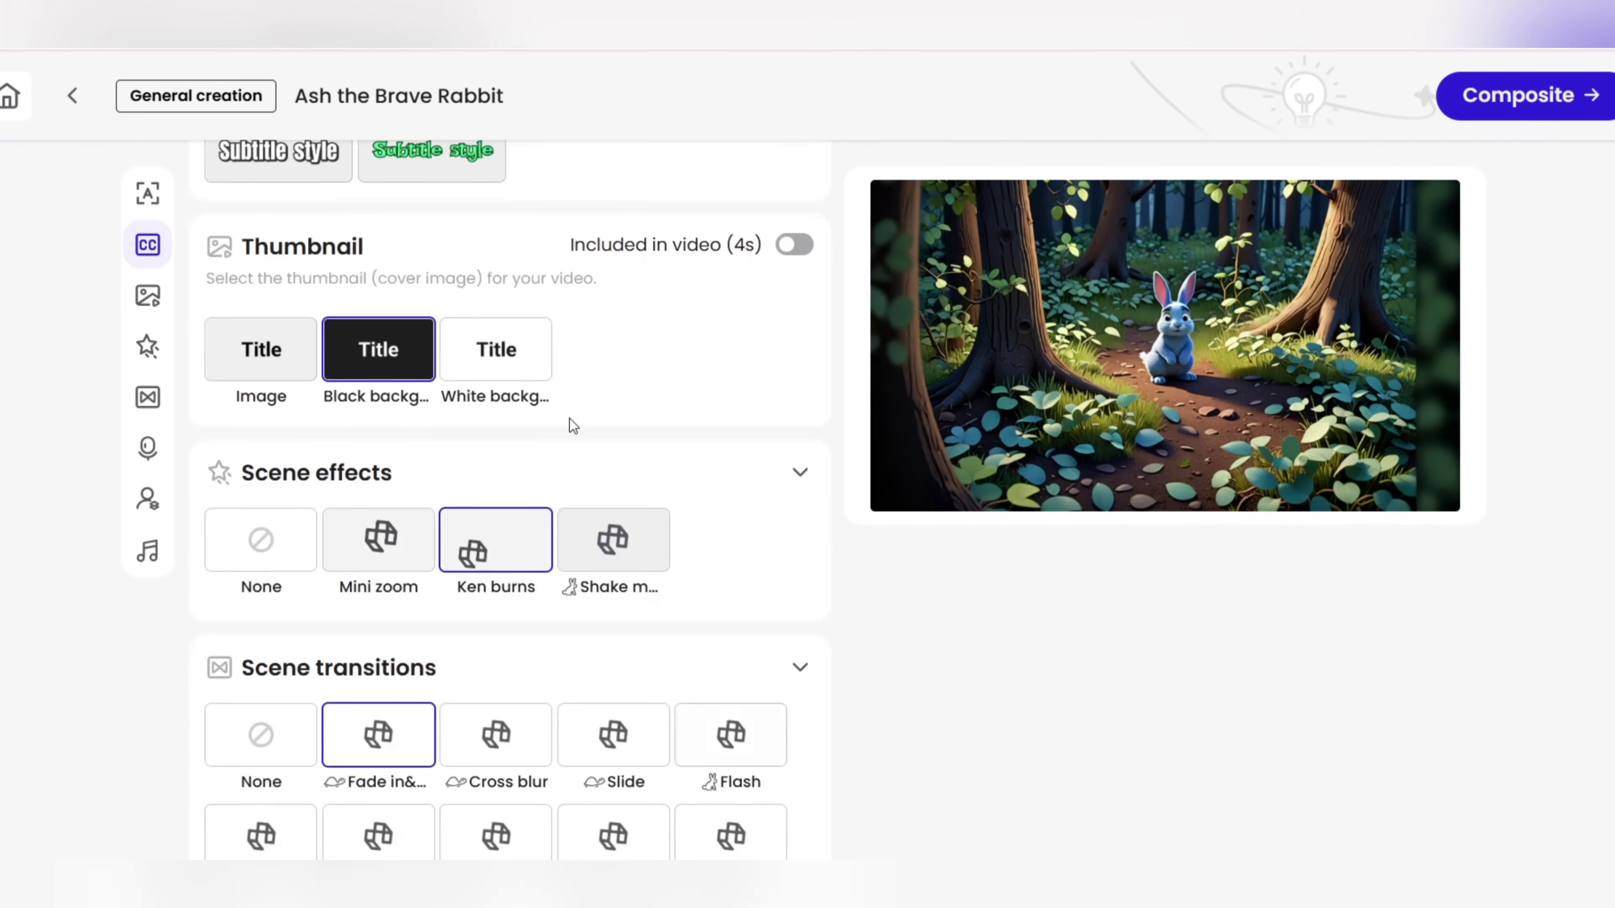
Step: Try the Shaking and Ken burns scene effects, settling on Mini zoom
left_click_drag(243, 362, 505, 375)
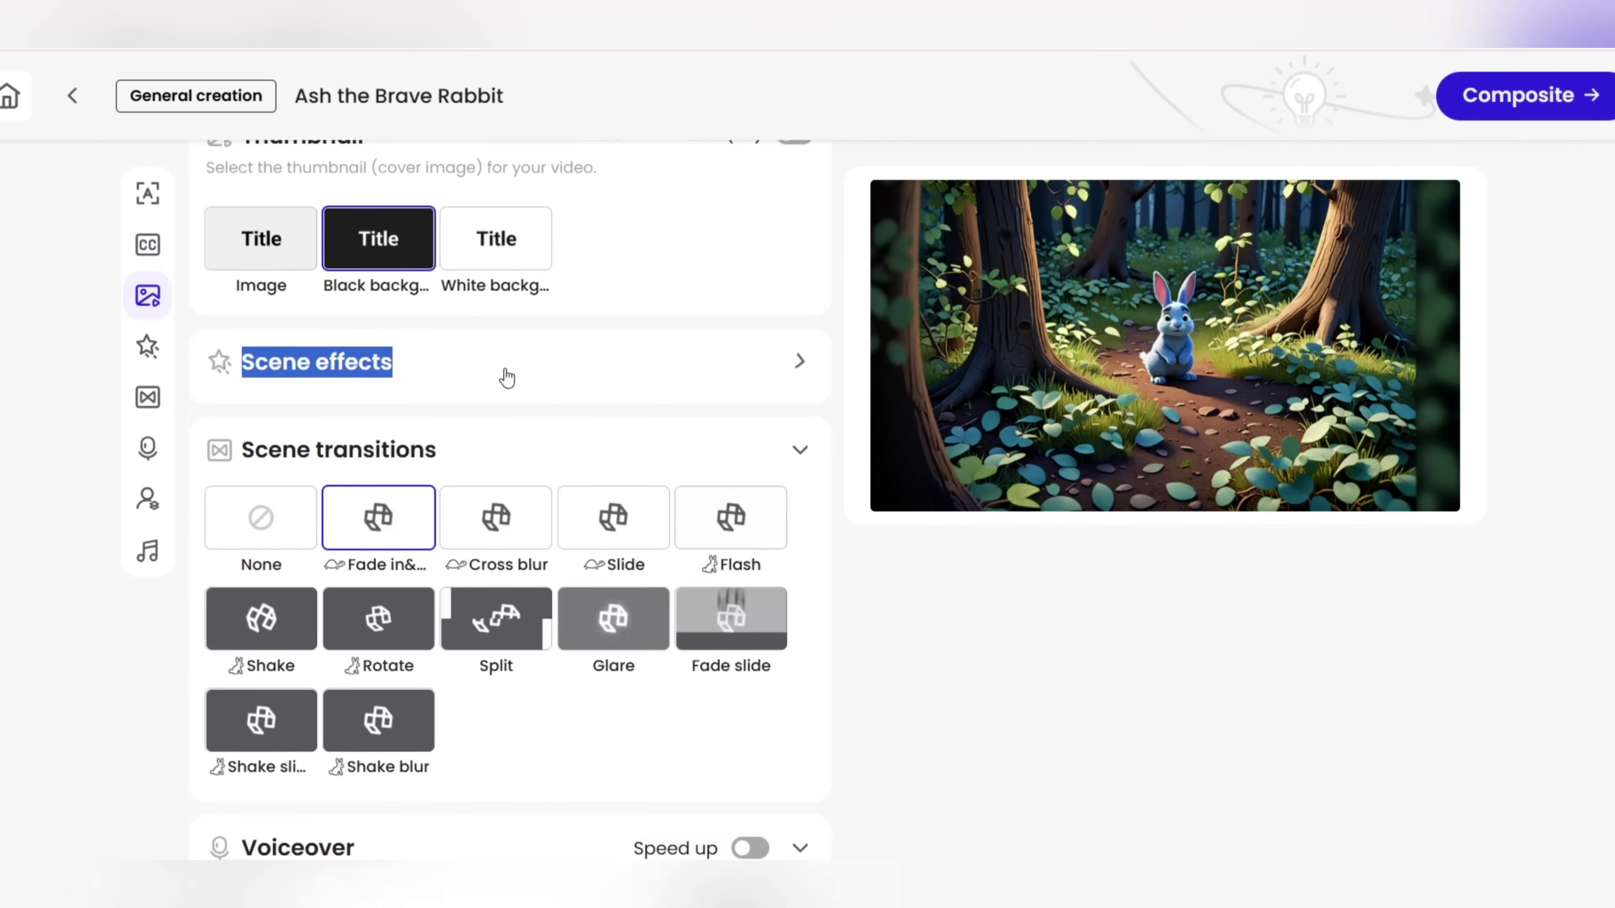
left_click(504, 376)
left_click(579, 441)
left_click(496, 433)
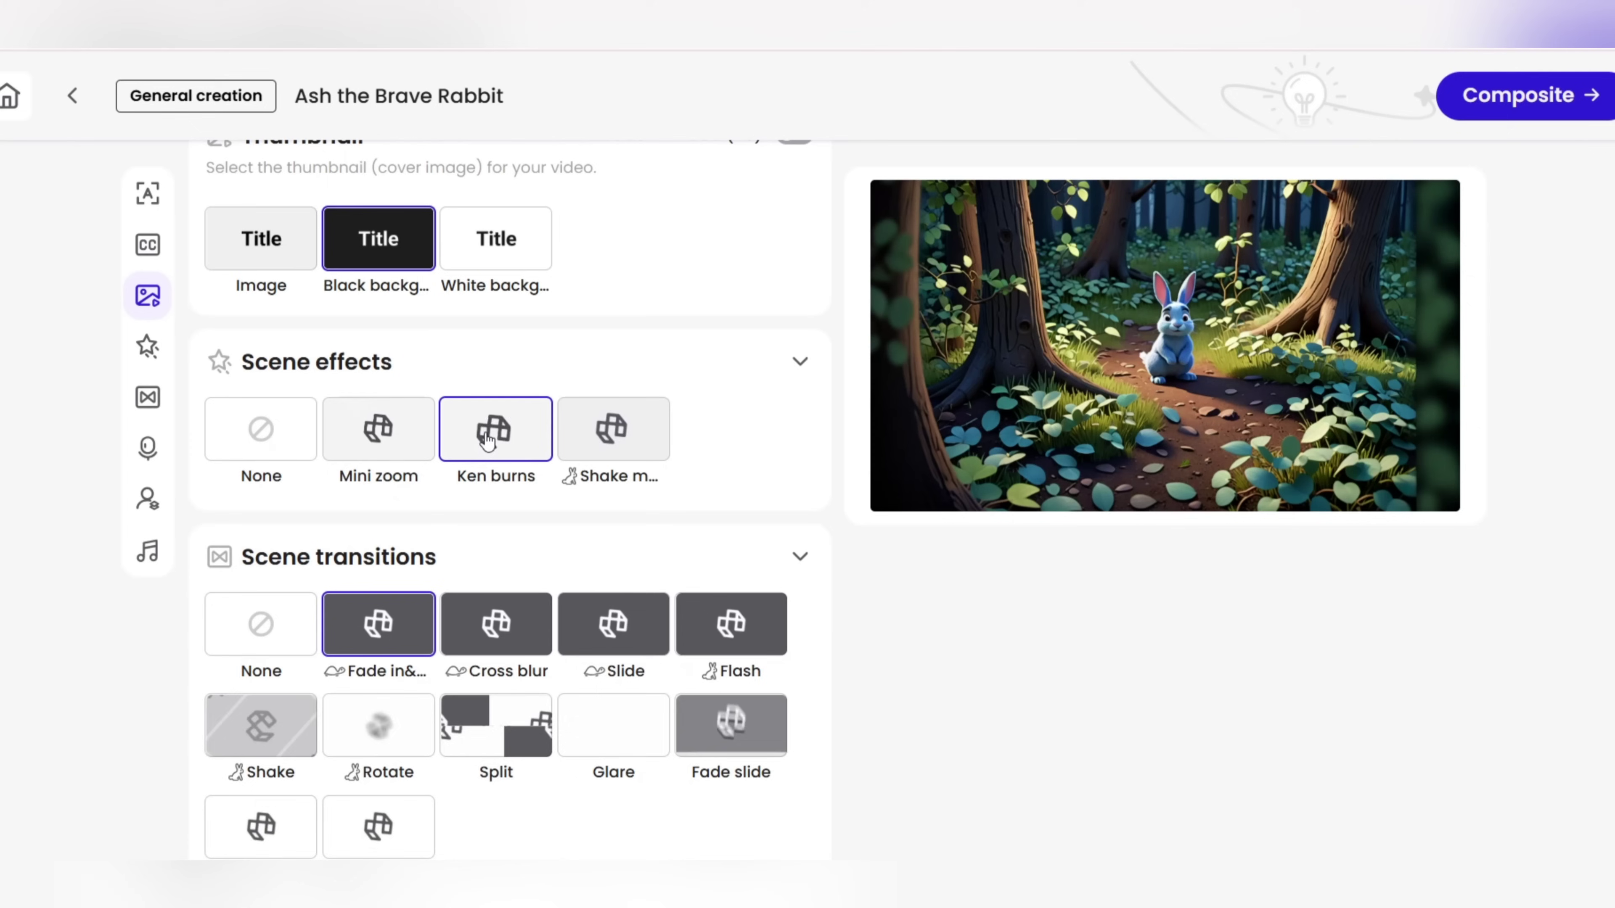
left_click(378, 433)
left_click(616, 442)
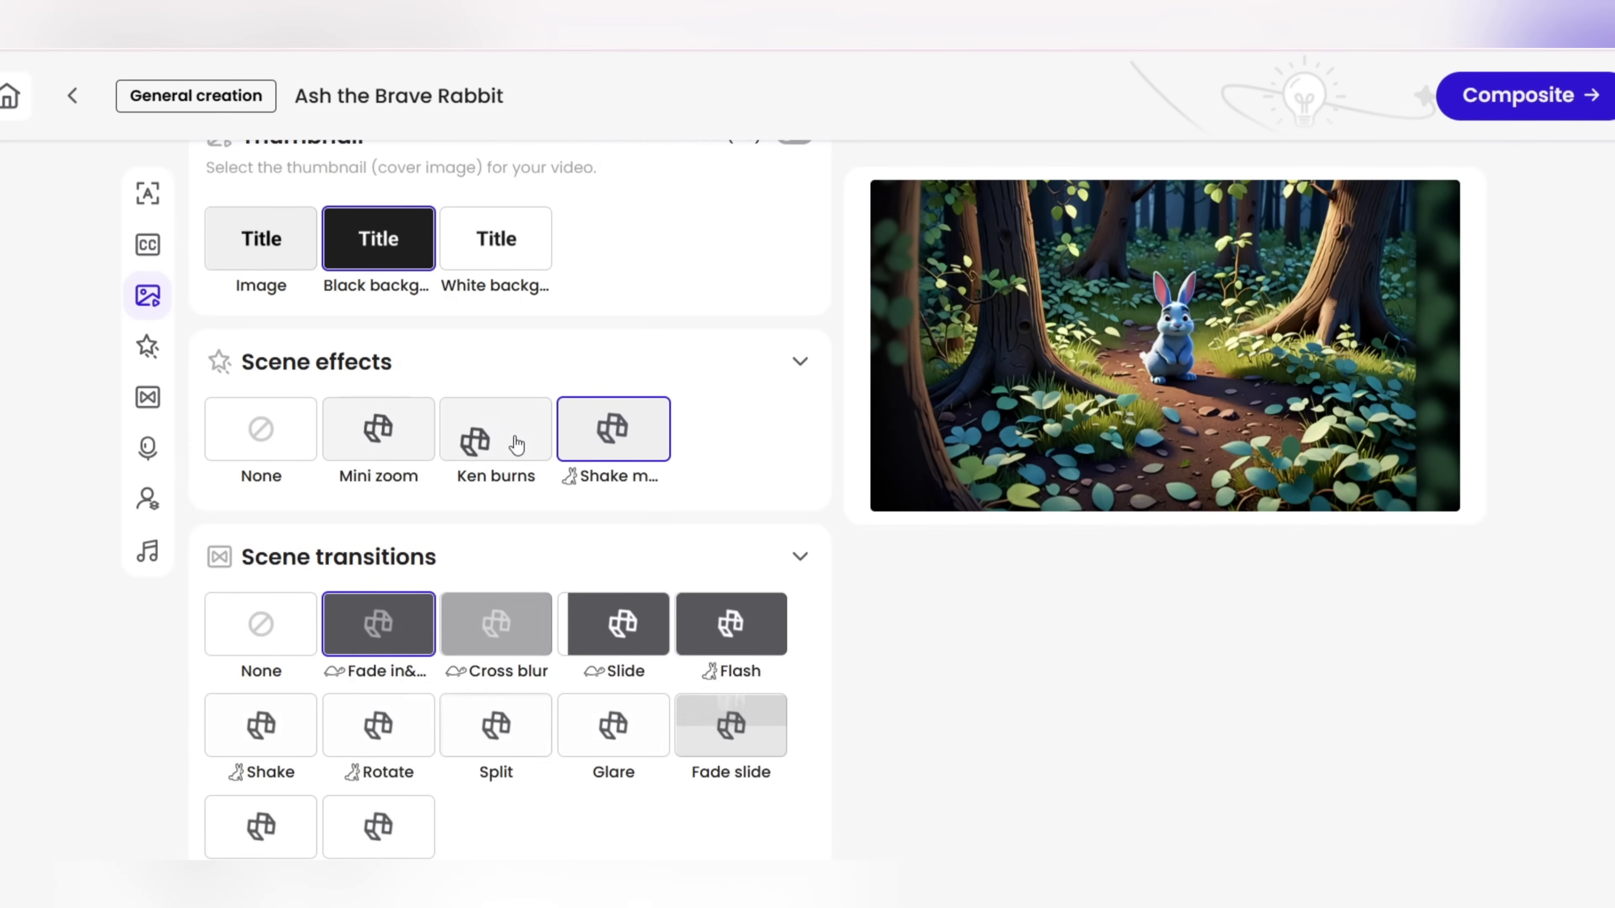
left_click(472, 440)
left_click(391, 446)
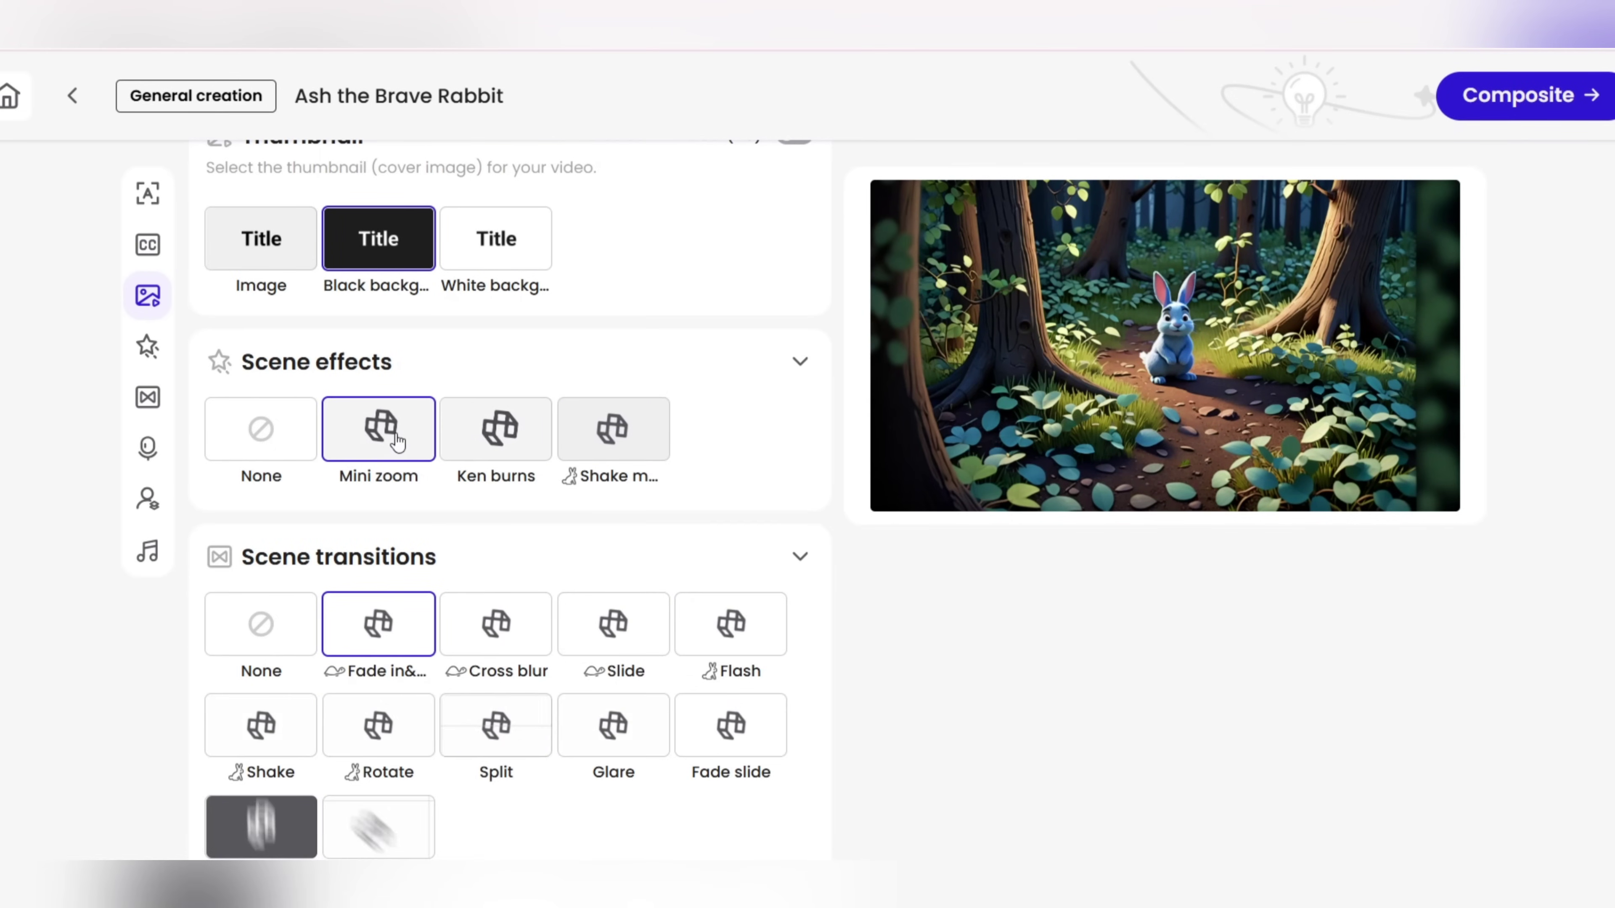
Step: Change the scene transition to Cross blur
scroll(356, 458, "down", 3)
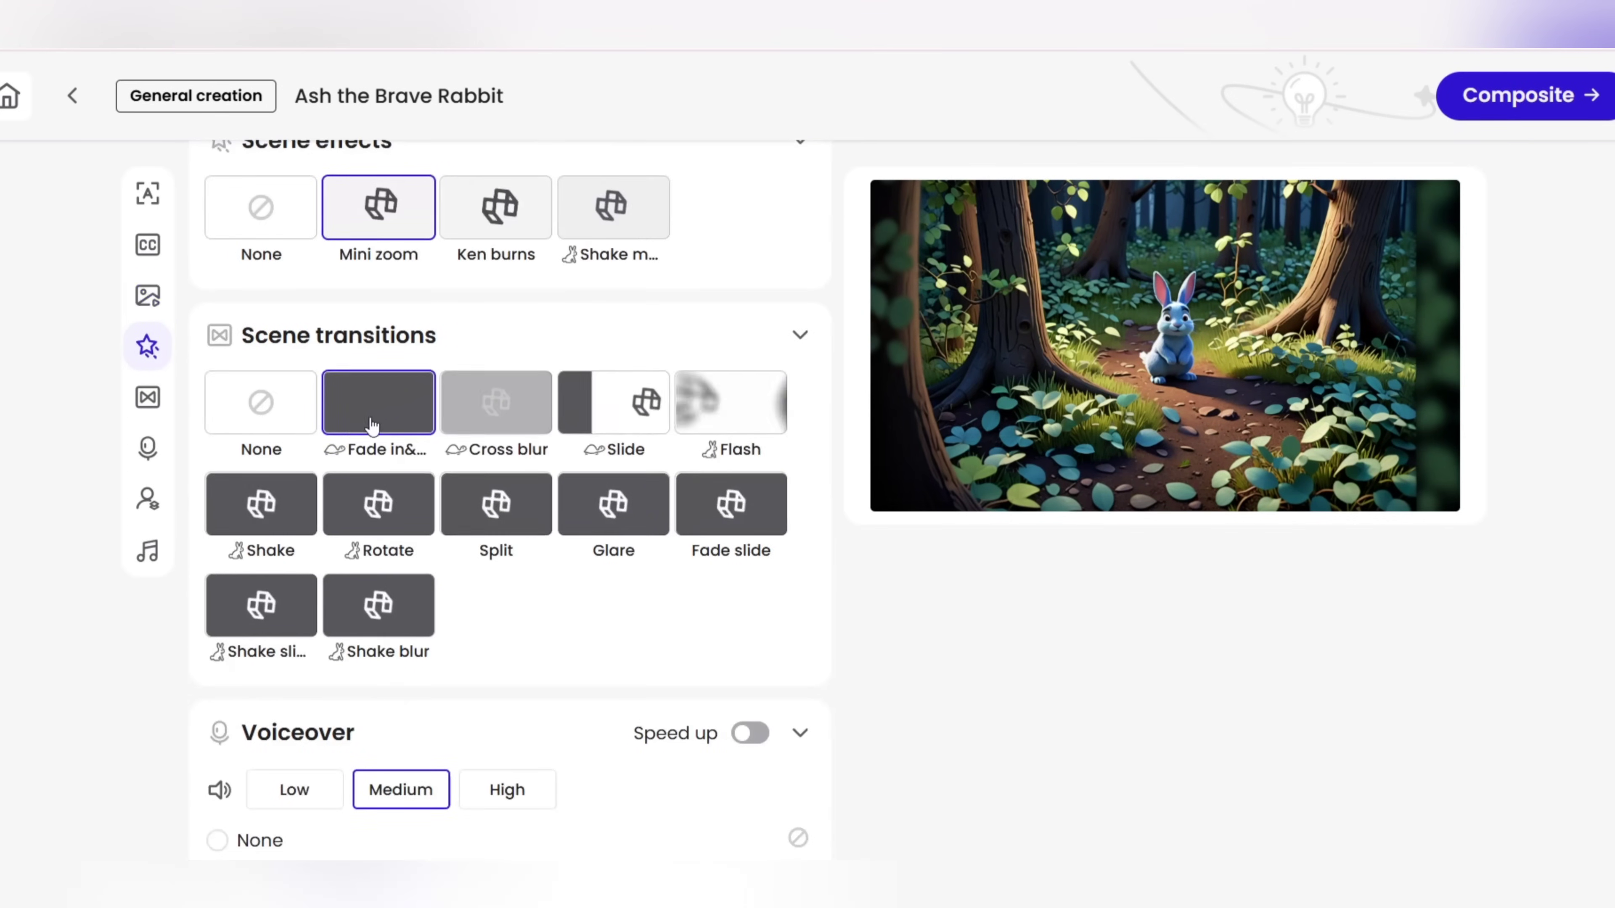
triple_click(349, 340)
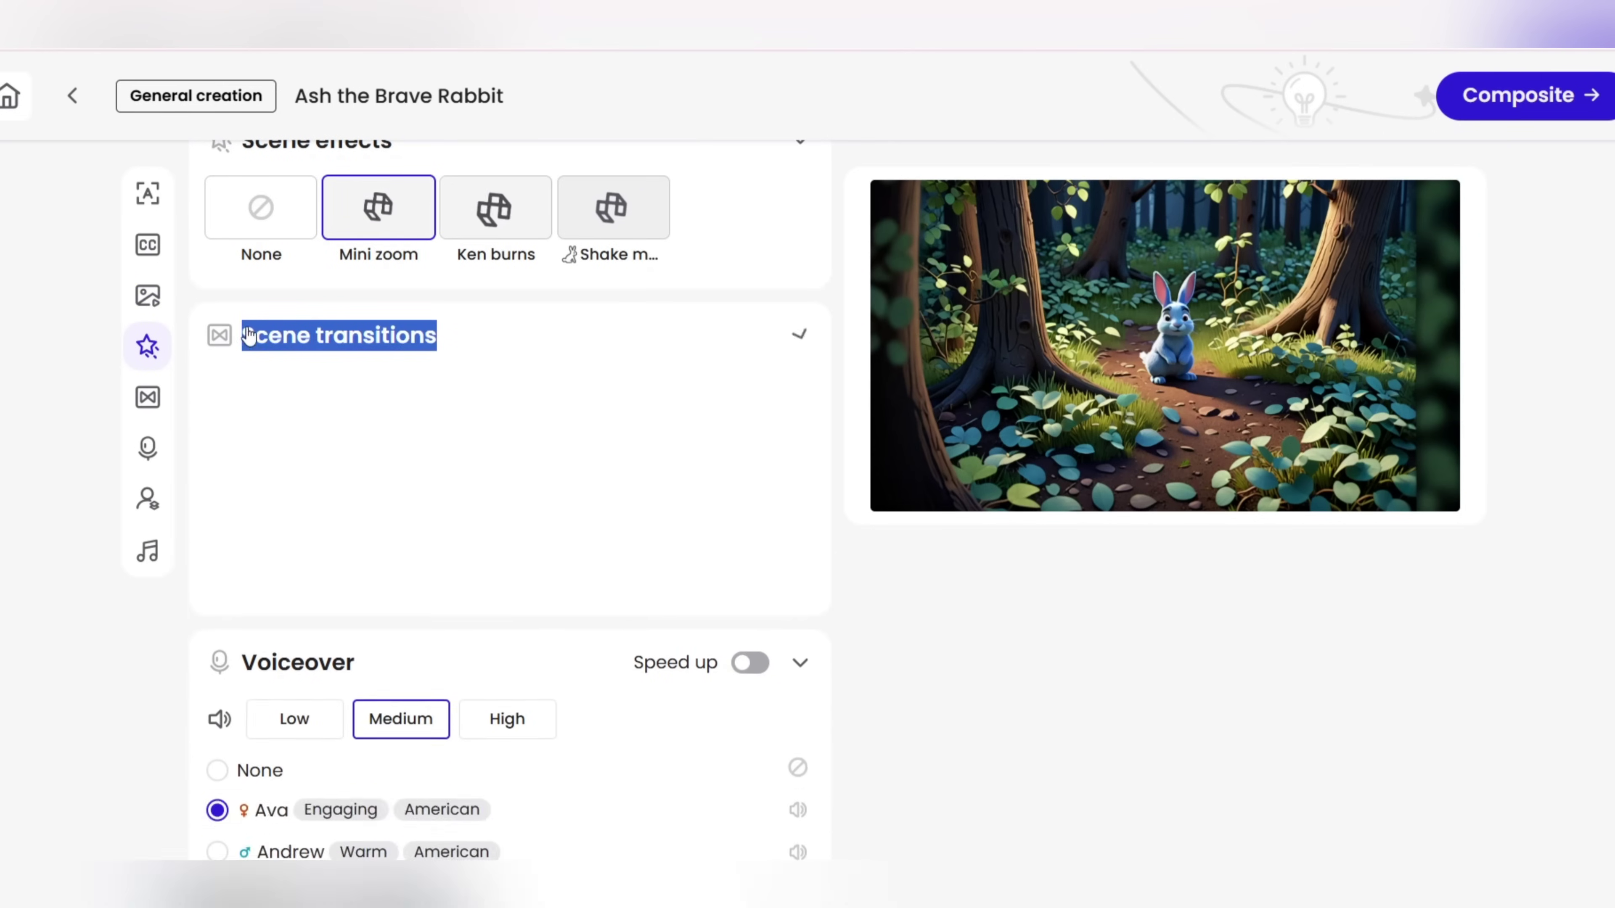
left_click(490, 346)
left_click(508, 406)
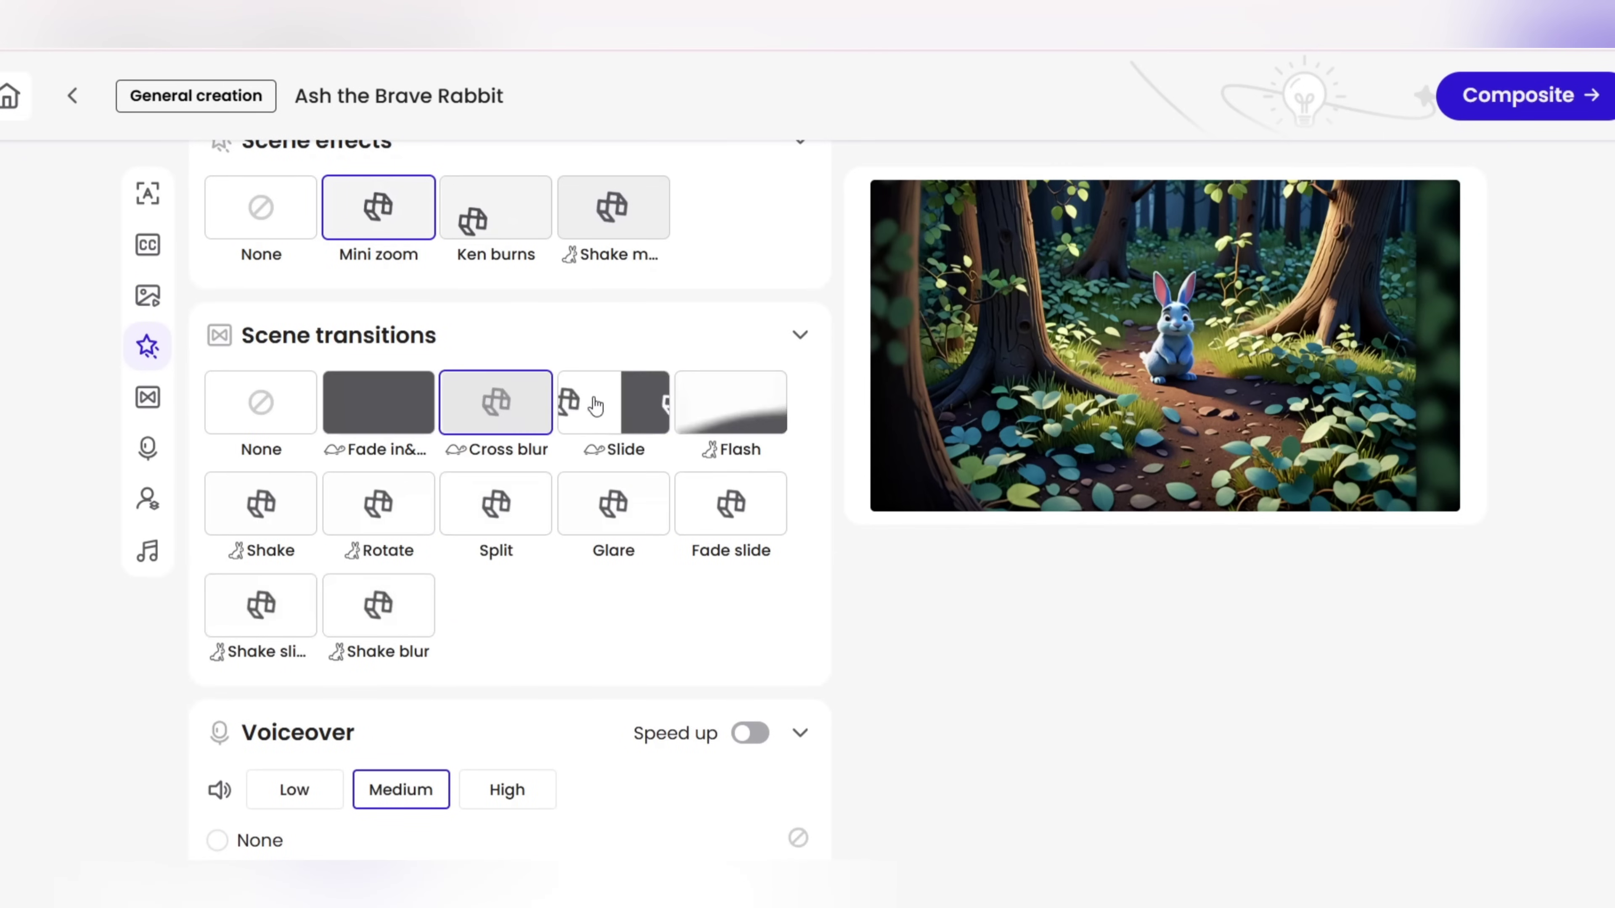
scroll(445, 410, "down", 5)
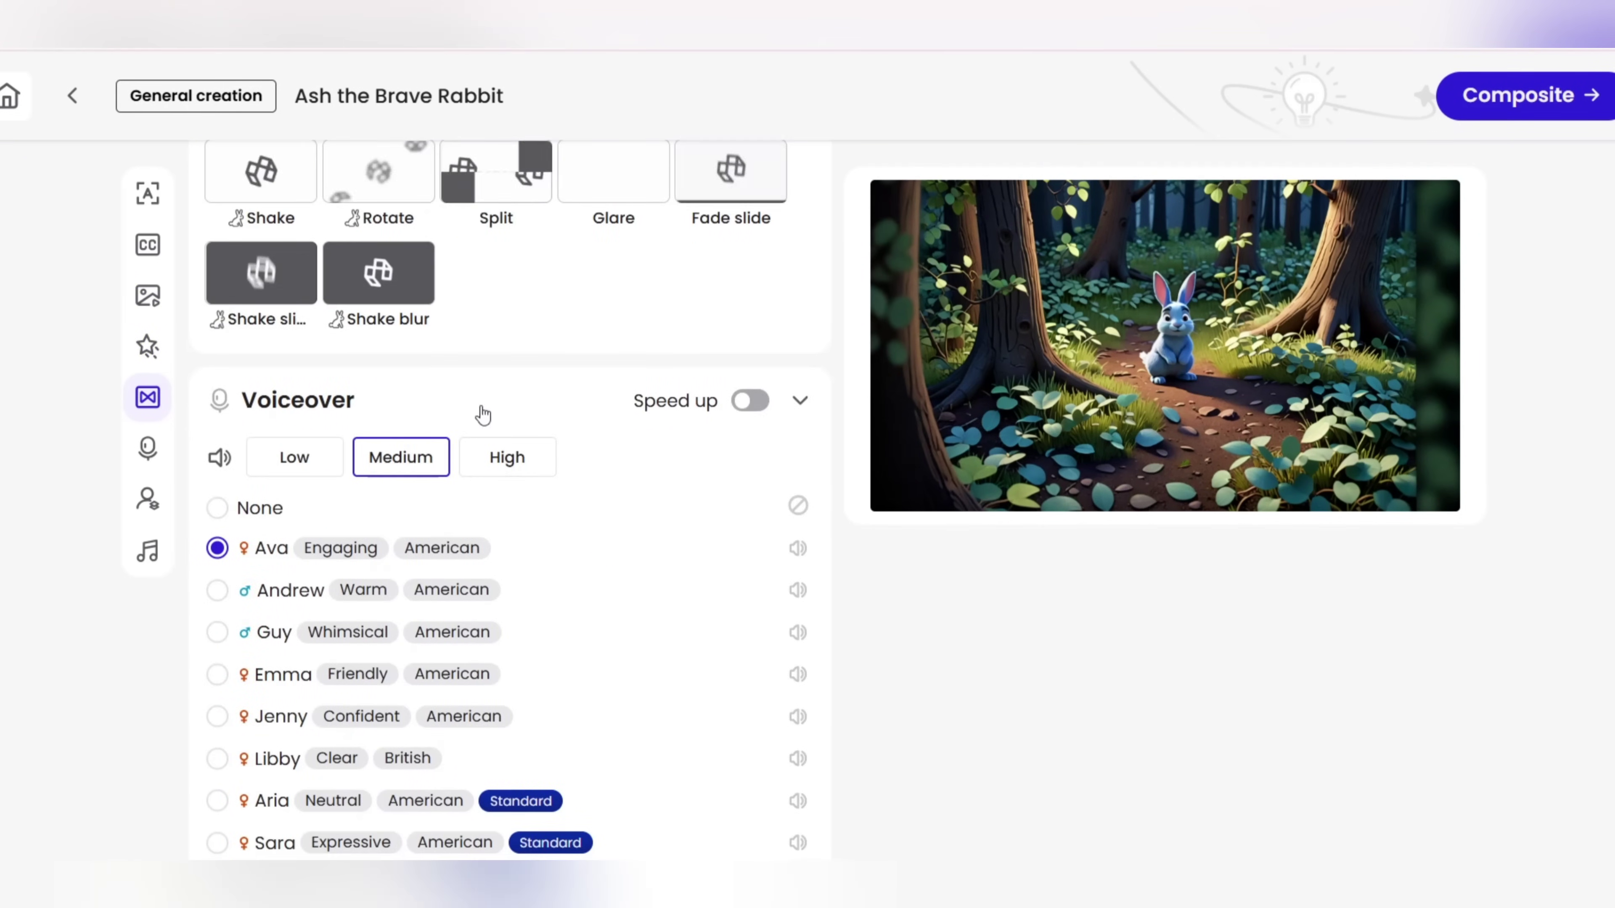
Step: Collapse the voiceover settings and preview Ava's voice
triple_click(244, 413)
left_click(454, 412)
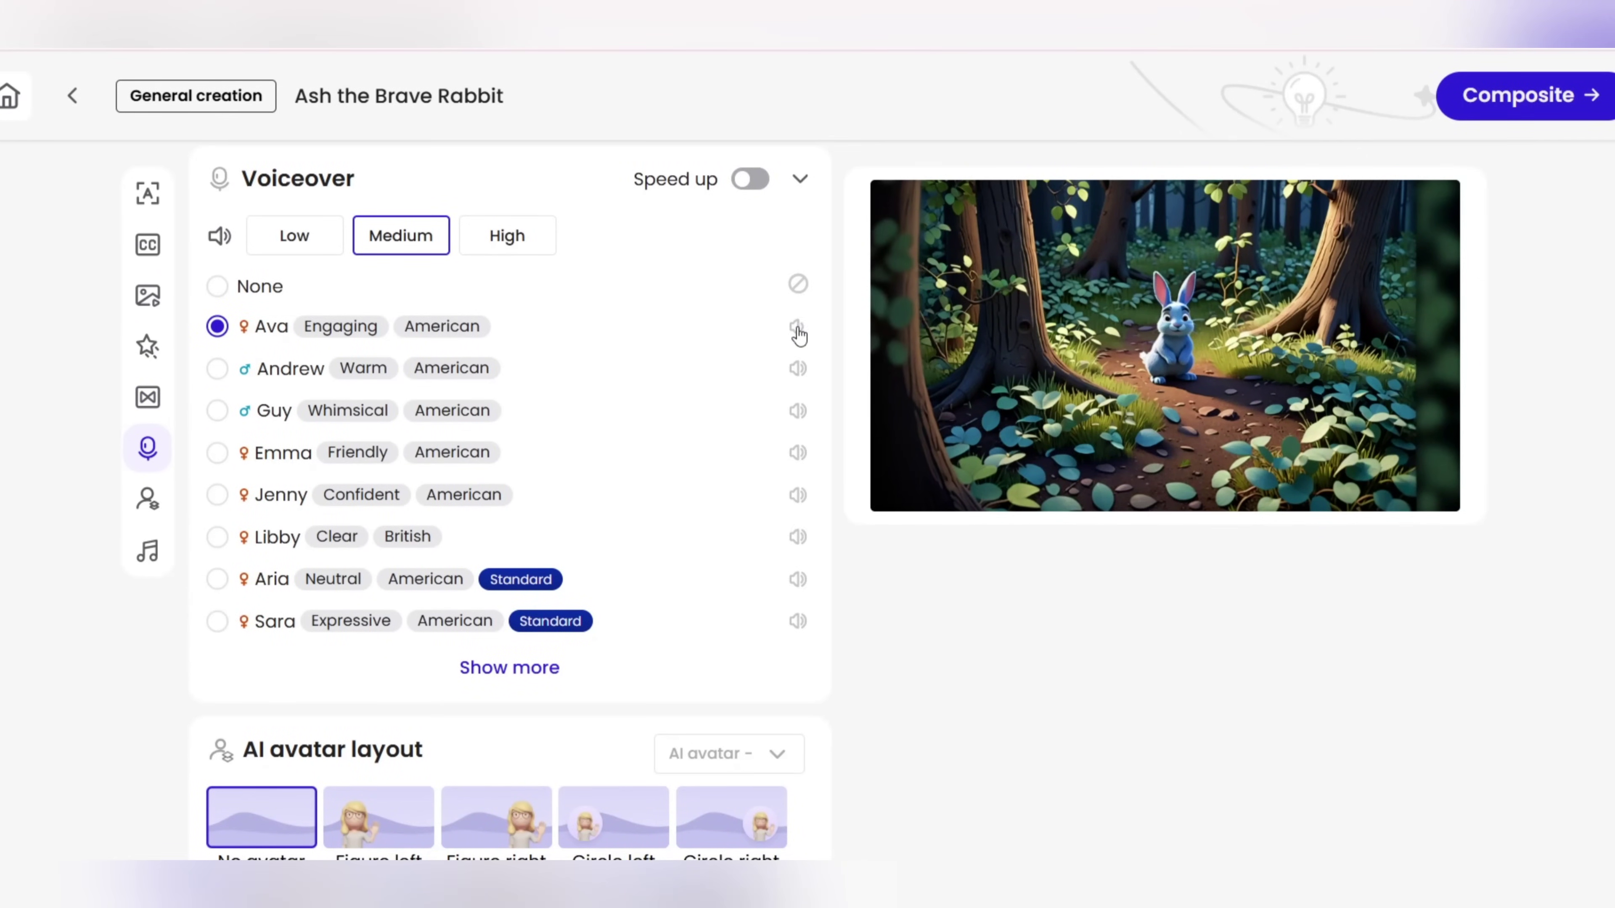
left_click(797, 327)
Step: Try each AI avatar layout, ending with the avatar figure on the left
scroll(445, 572, "down", 2)
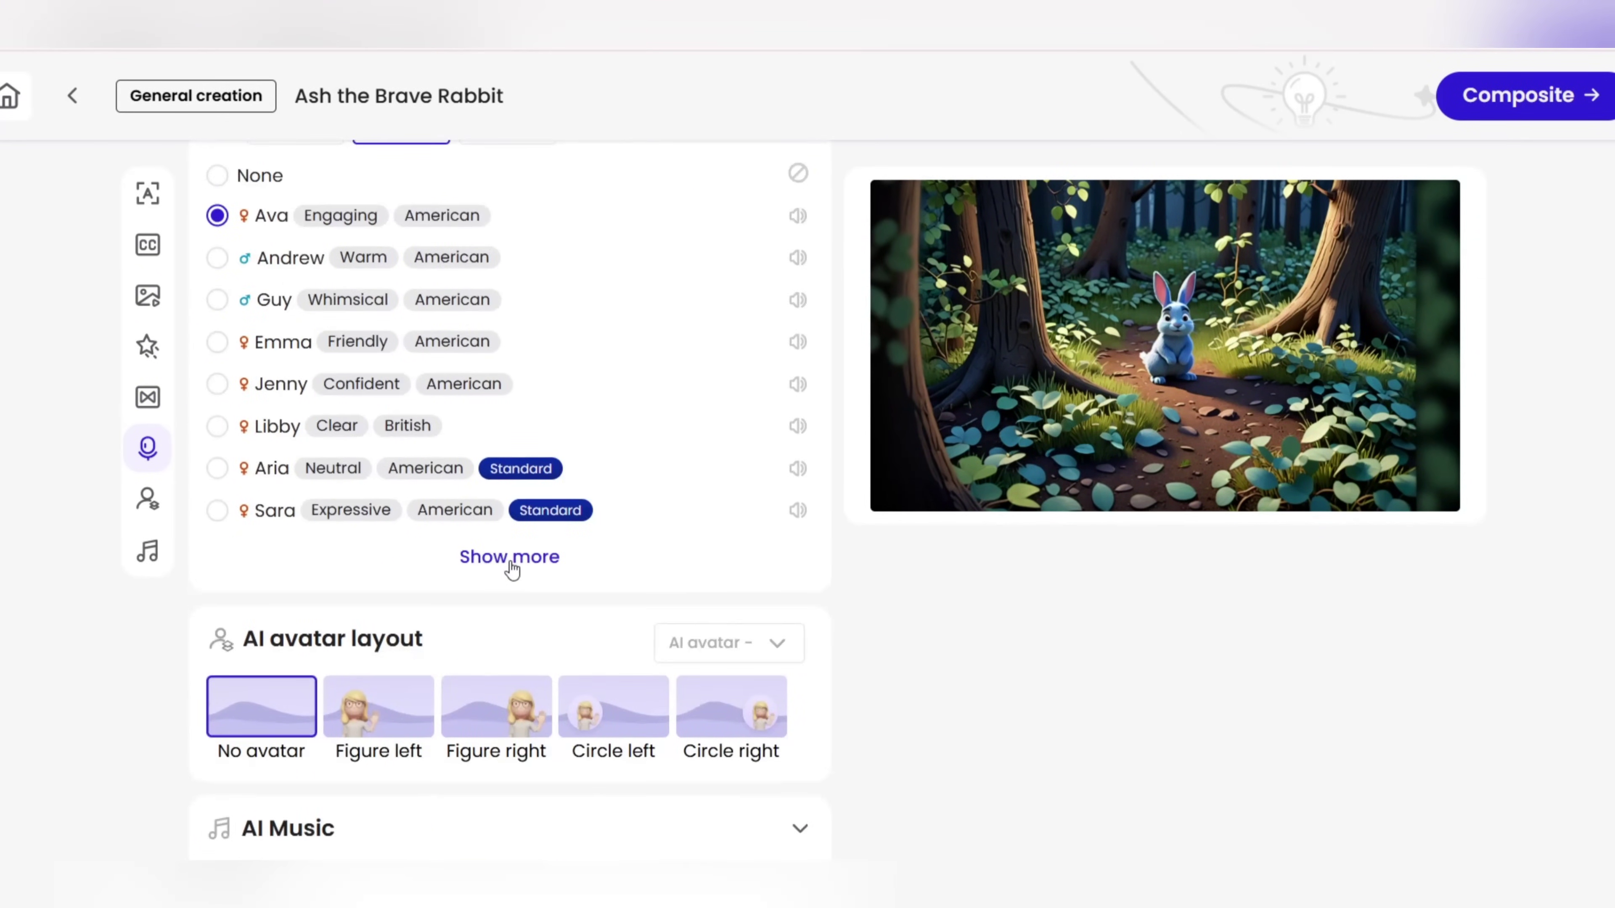
scroll(508, 566, "up", 4)
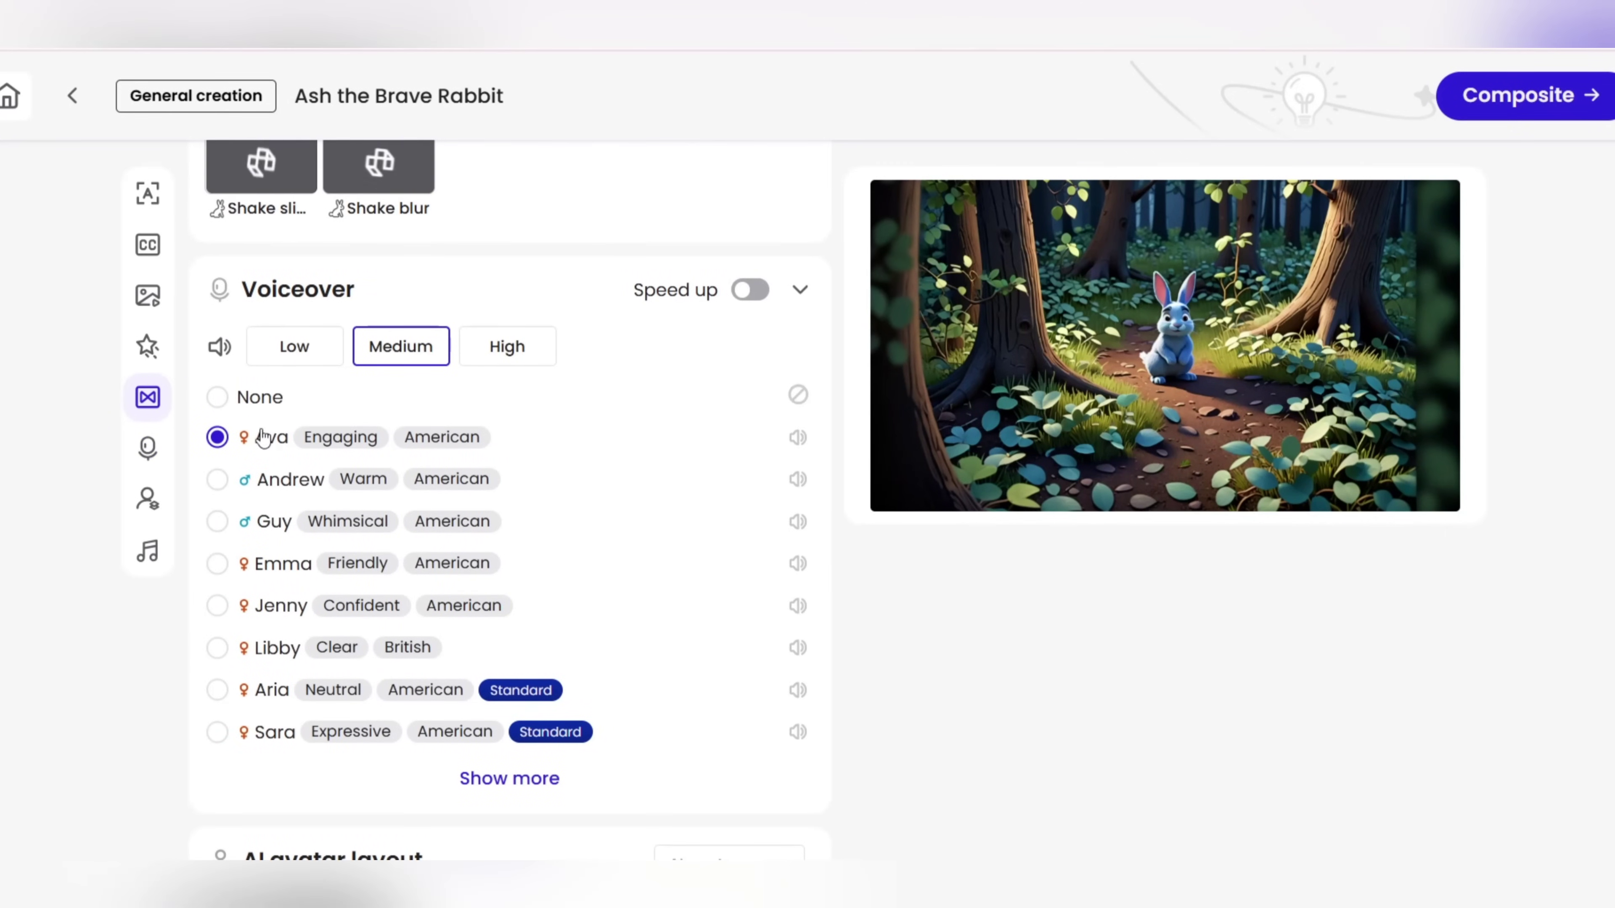
scroll(305, 440, "down", 3)
scroll(306, 440, "down", 1)
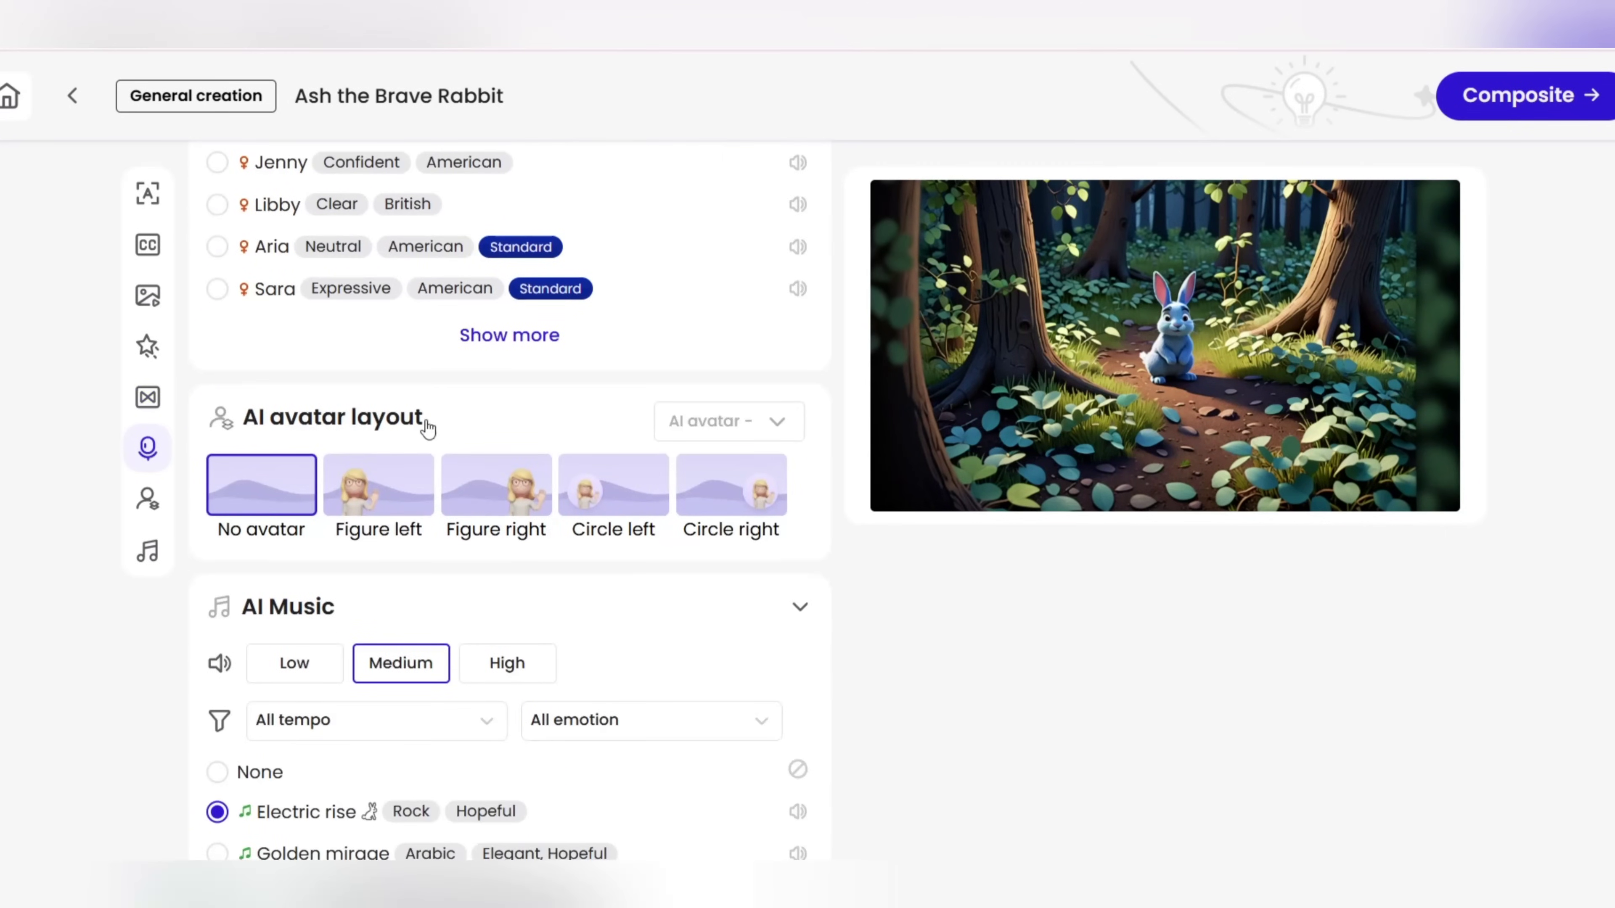
left_click_drag(421, 425, 245, 424)
left_click(482, 432)
left_click(777, 503)
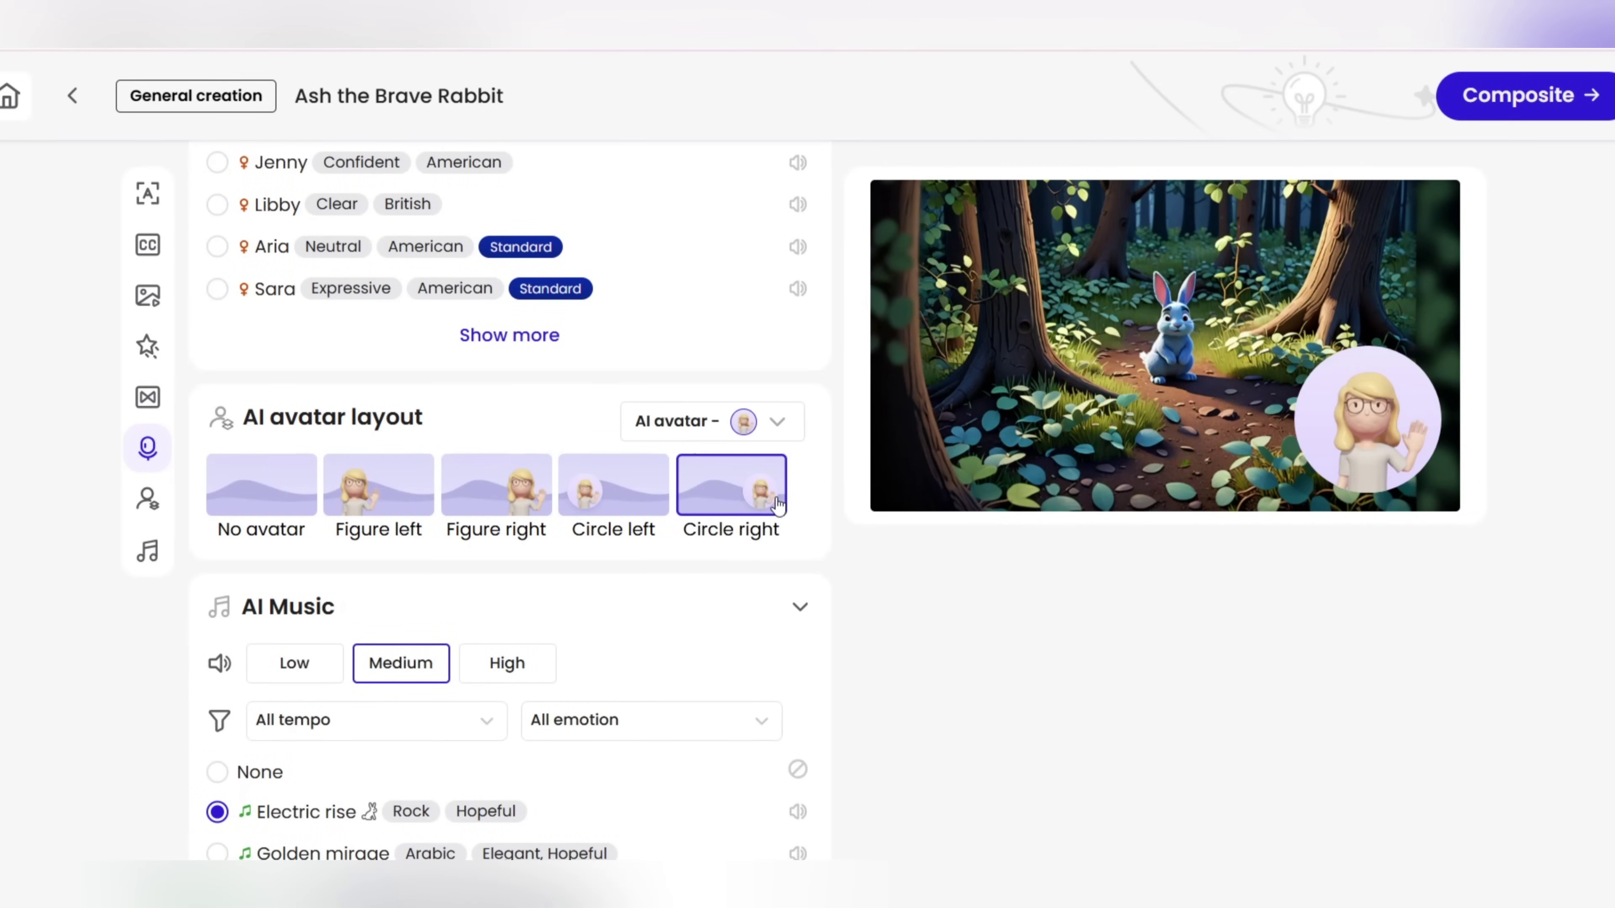
left_click(623, 501)
left_click(514, 500)
left_click(371, 496)
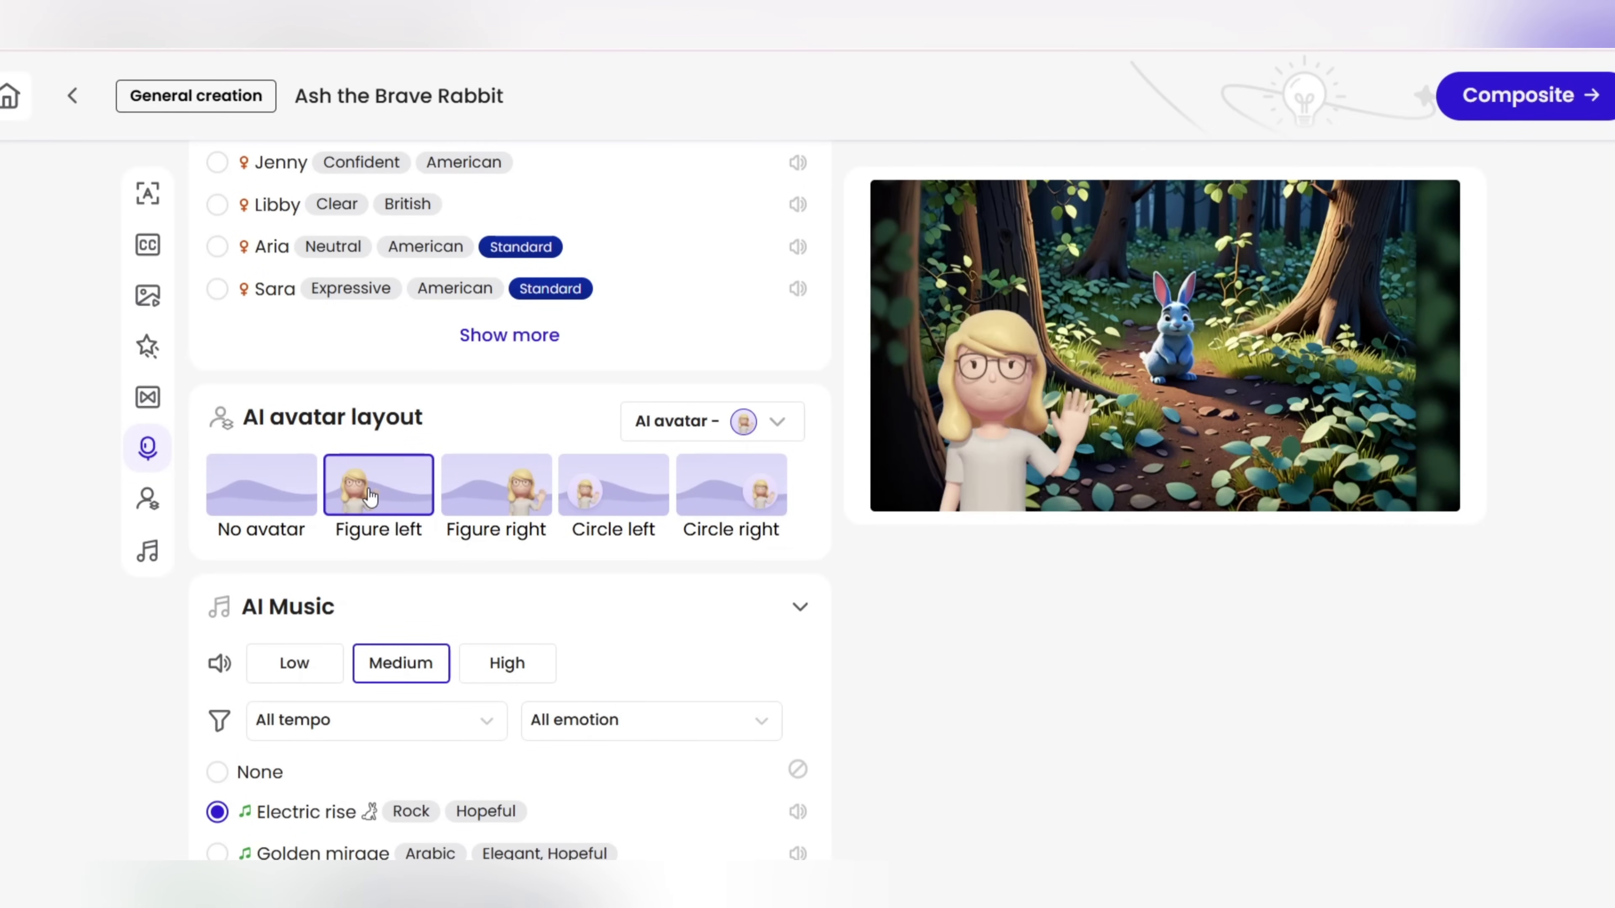
left_click(278, 487)
left_click(399, 488)
Step: Switch to No avatar and review the AI Music tracks, keeping Electric rise
left_click(261, 484)
scroll(260, 484, "down", 4)
left_click_drag(337, 382, 210, 382)
left_click(346, 383)
scroll(305, 470, "down", 2)
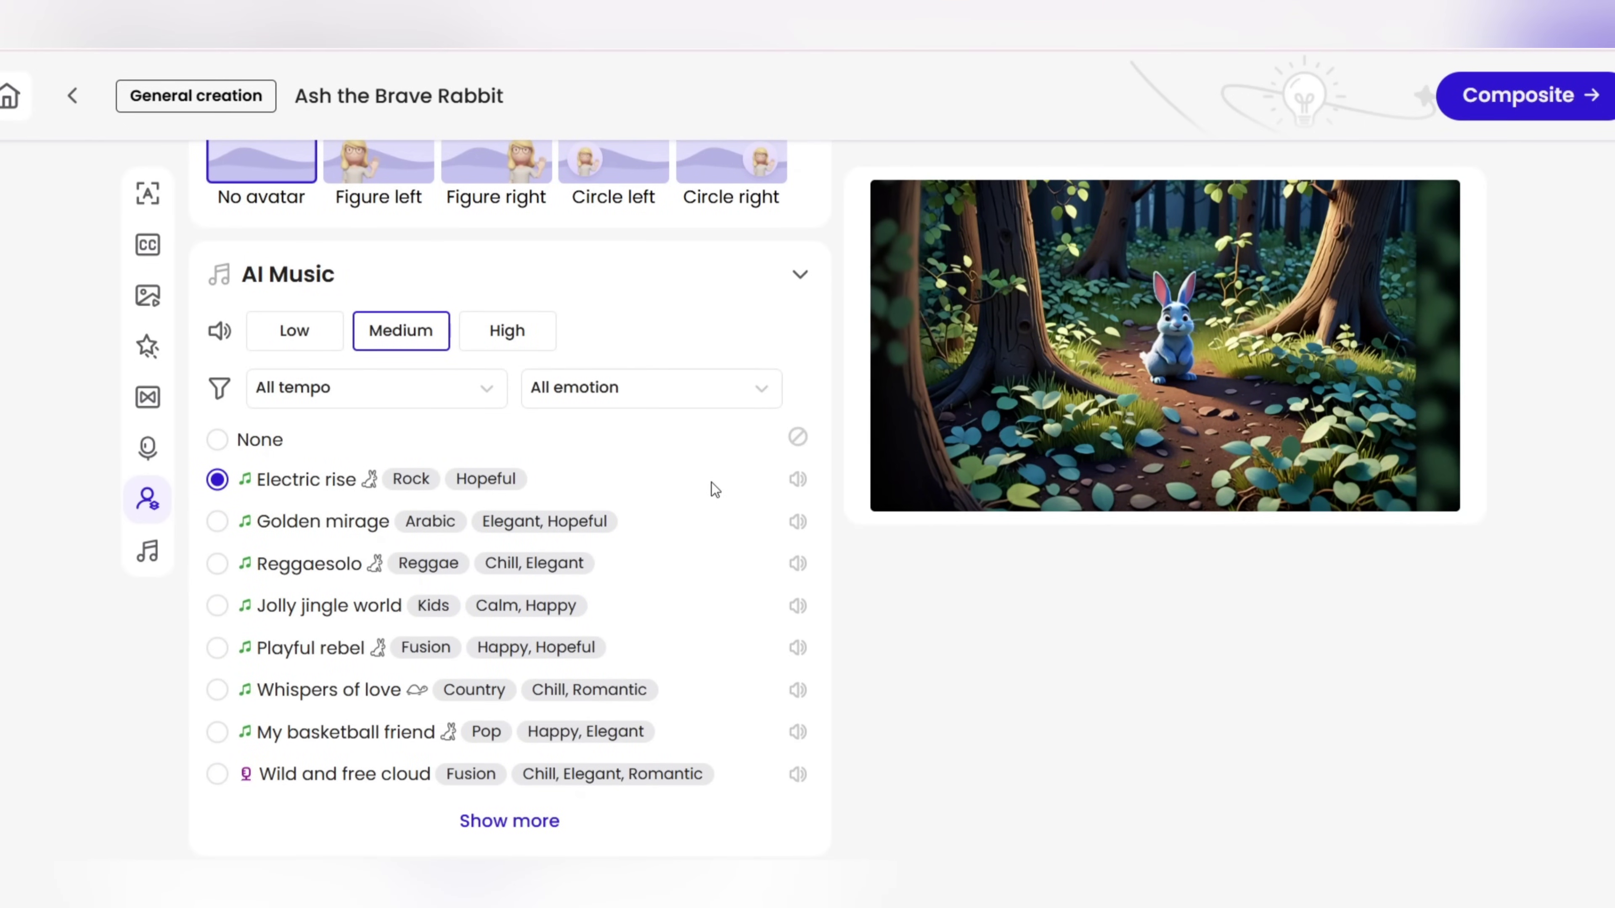
scroll(249, 514, "down", 2)
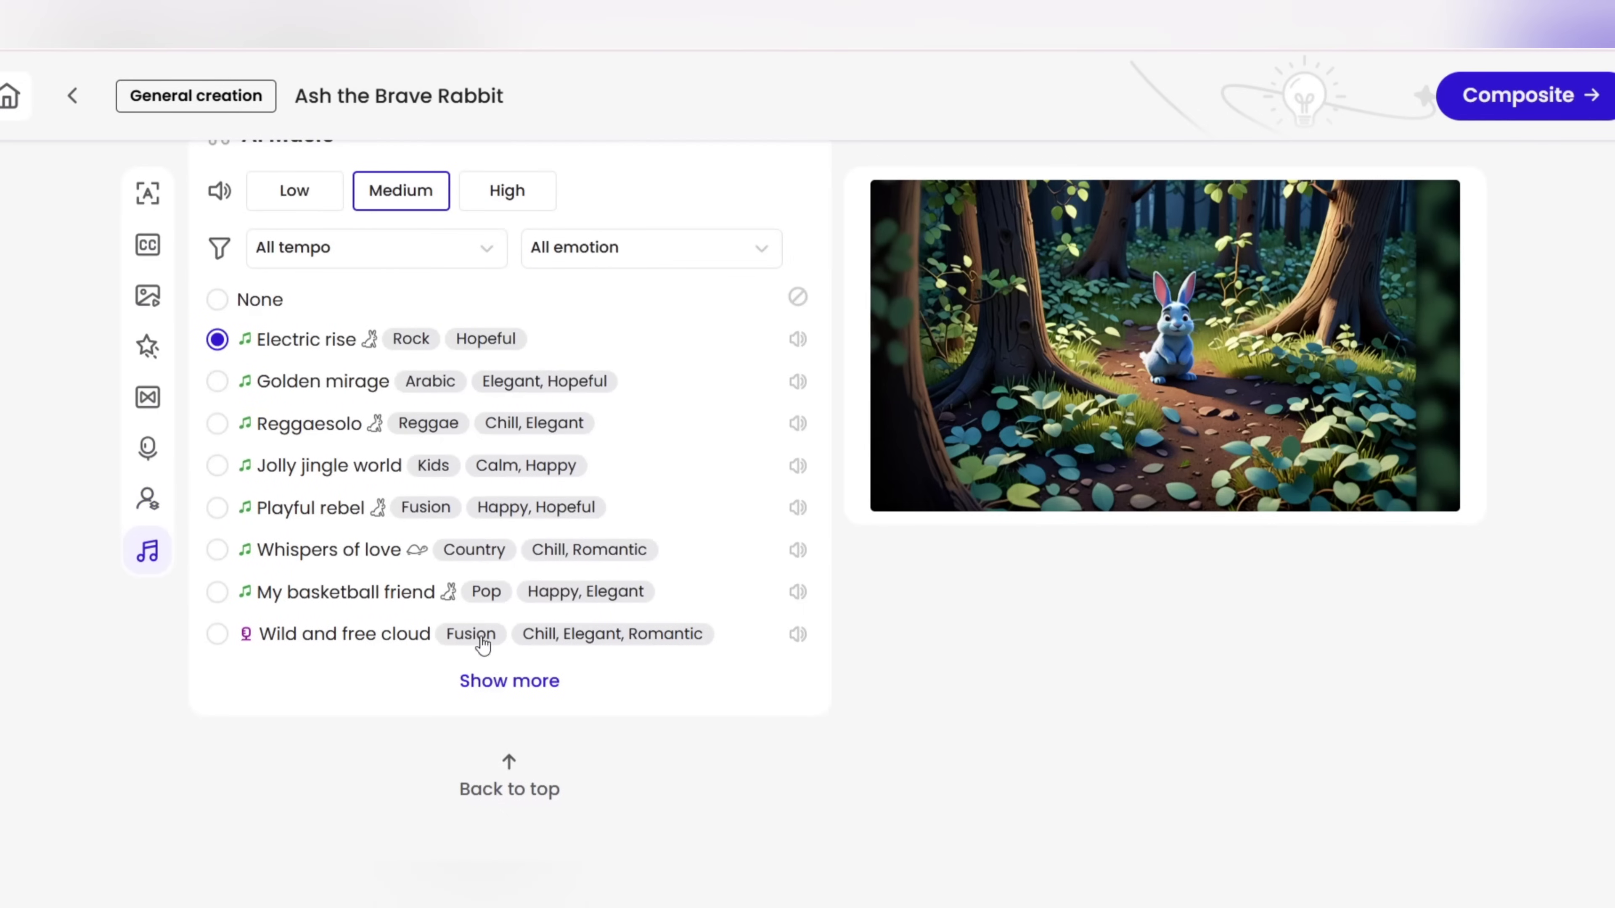
scroll(371, 391, "up", 5)
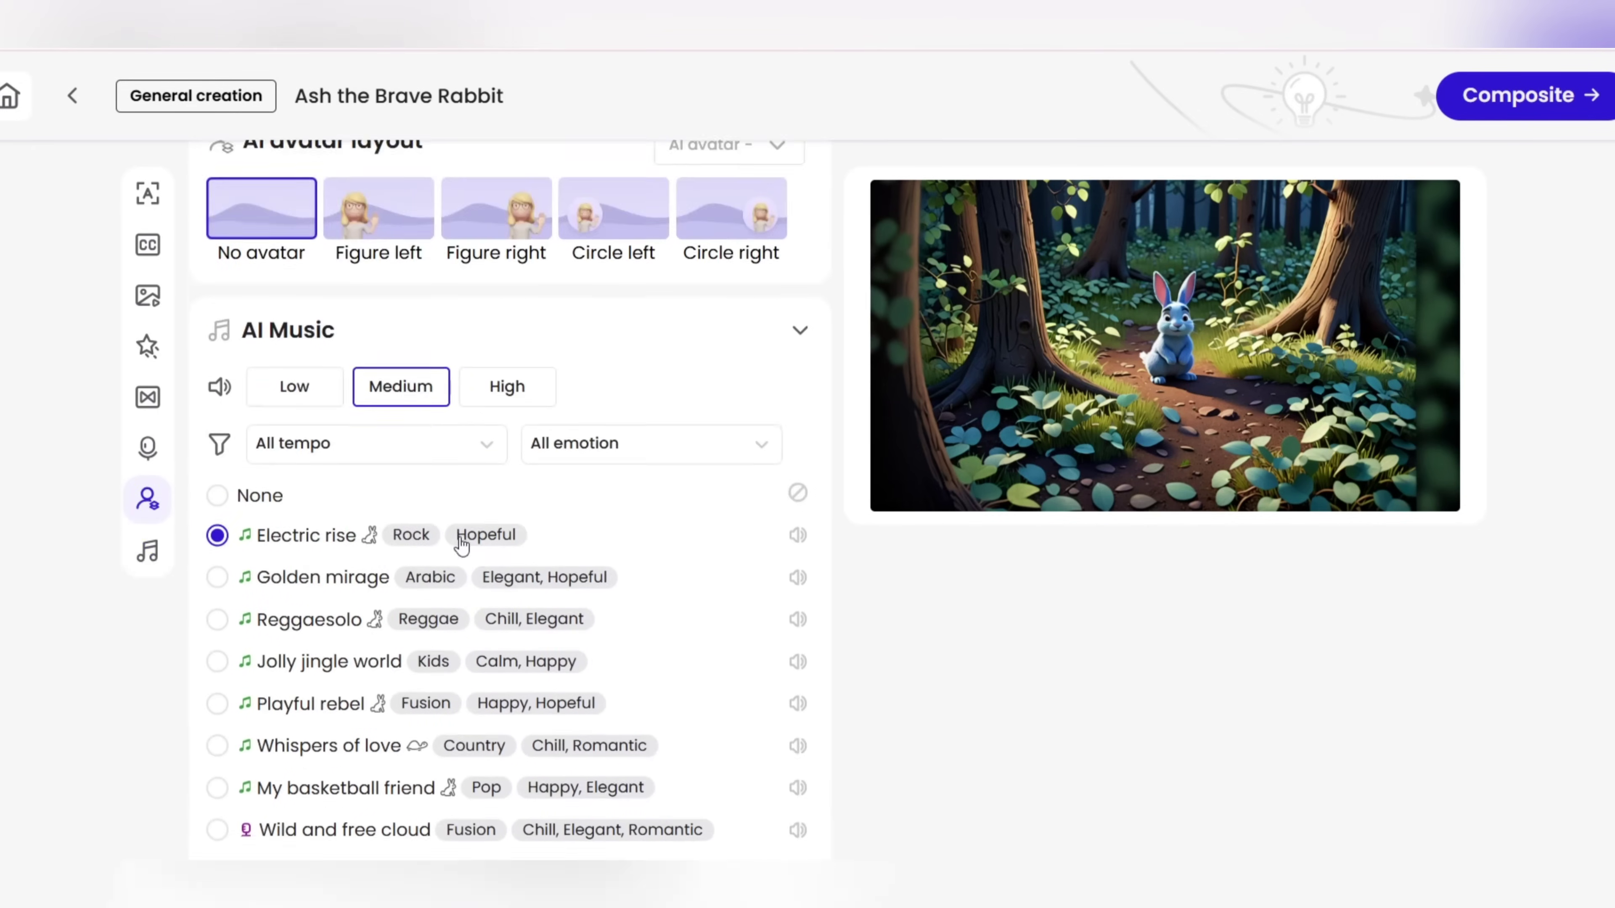
scroll(480, 660, "up", 2)
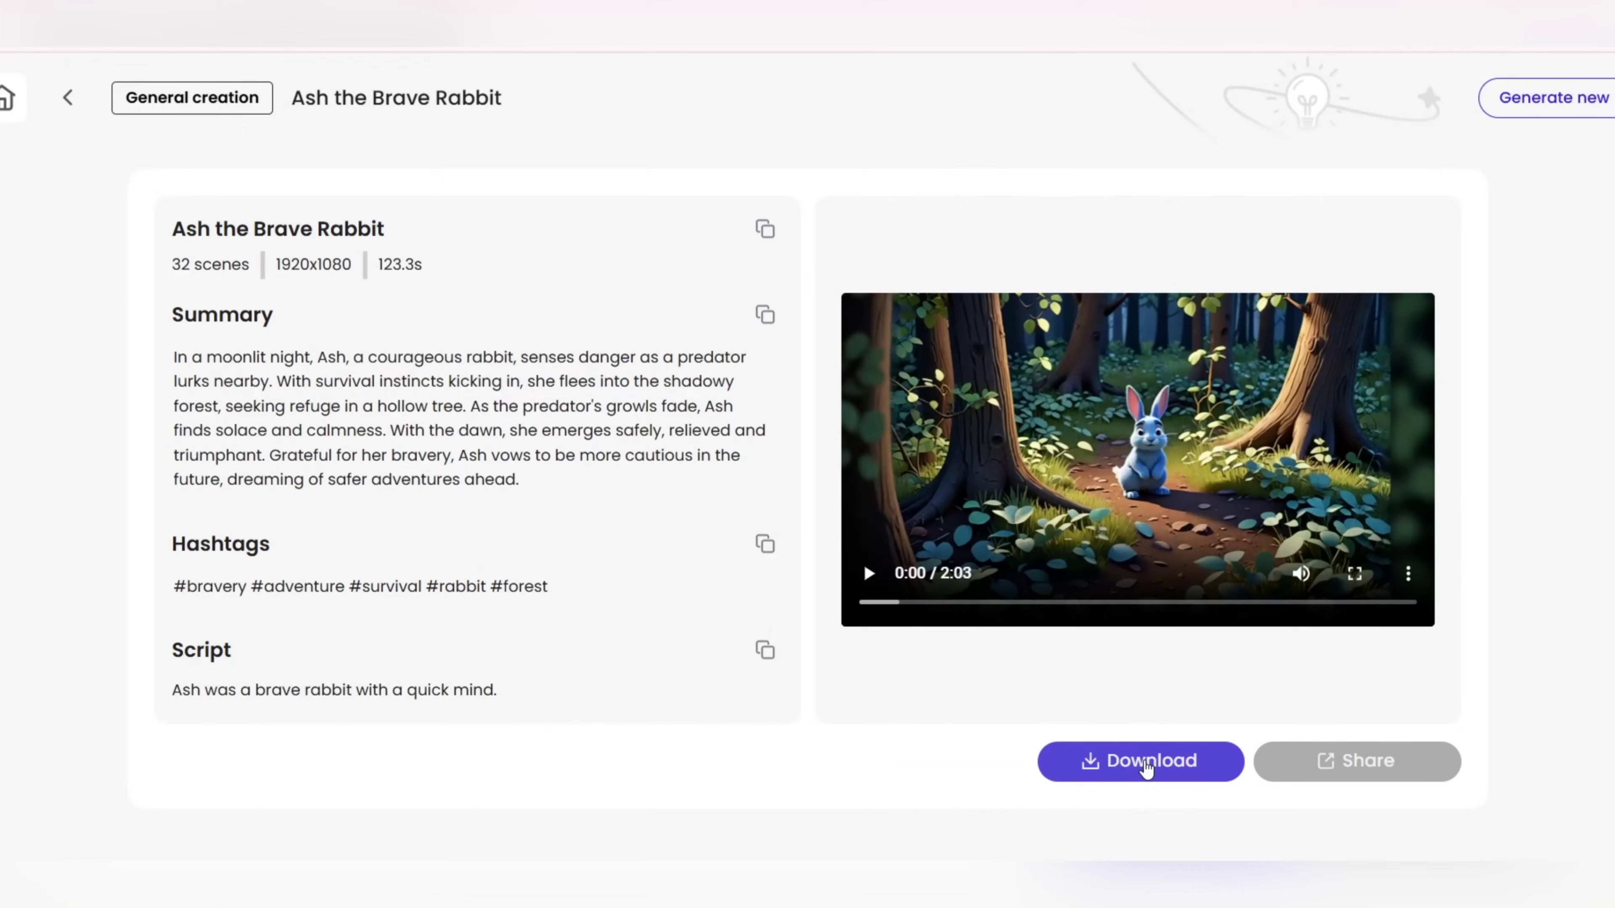
Step: Show the download choices for the finished rabbit video
left_click(1145, 764)
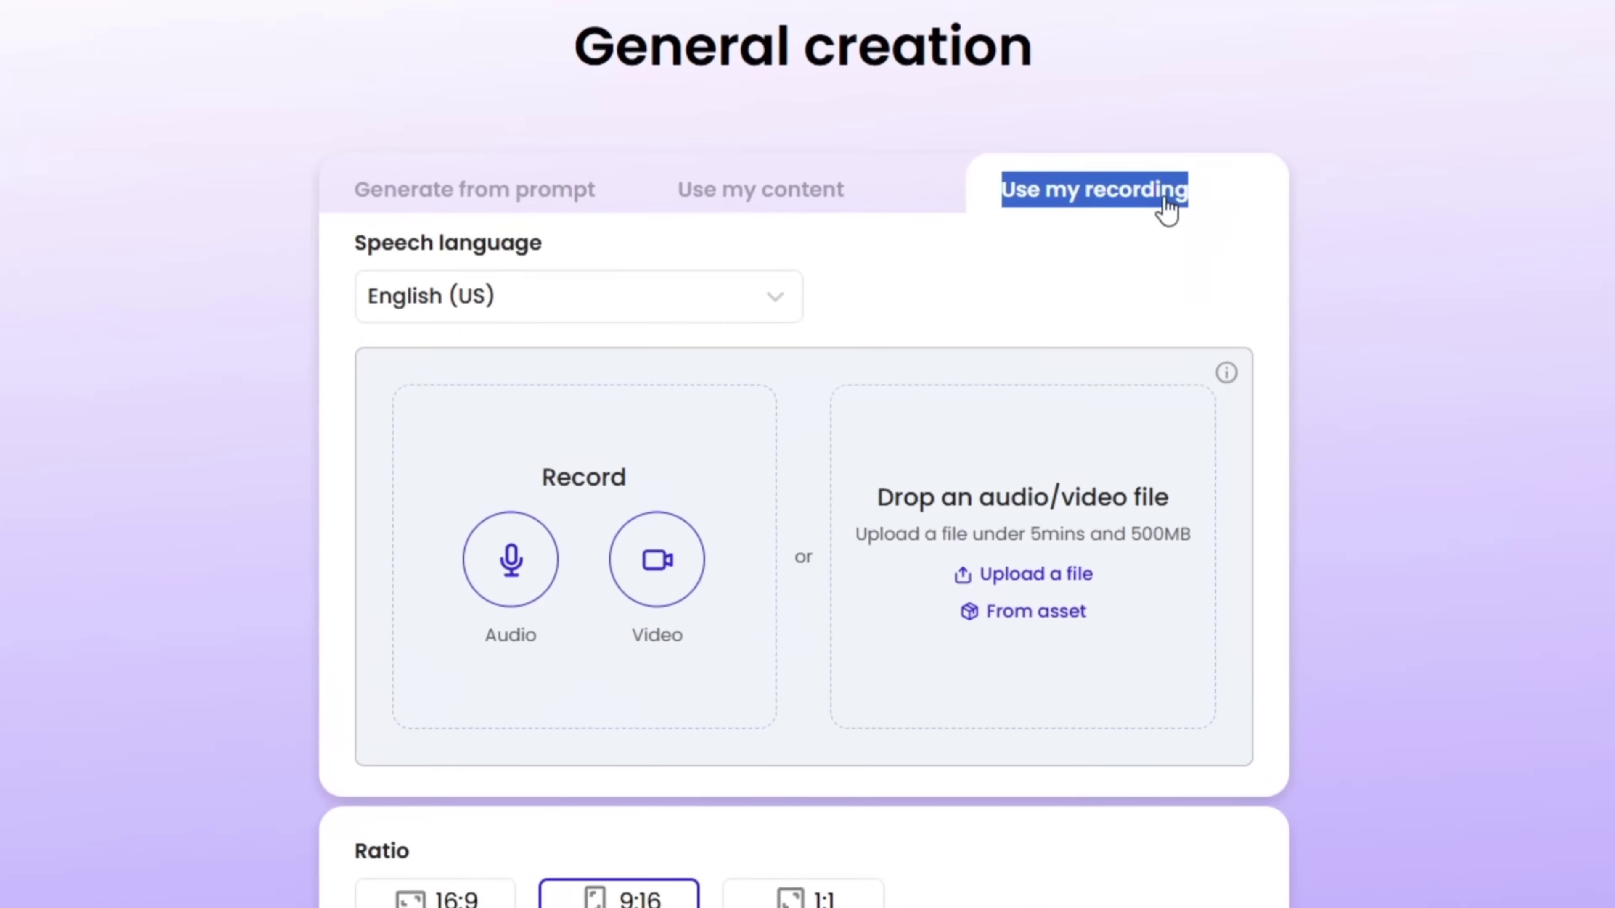
left_click_drag(369, 238, 575, 242)
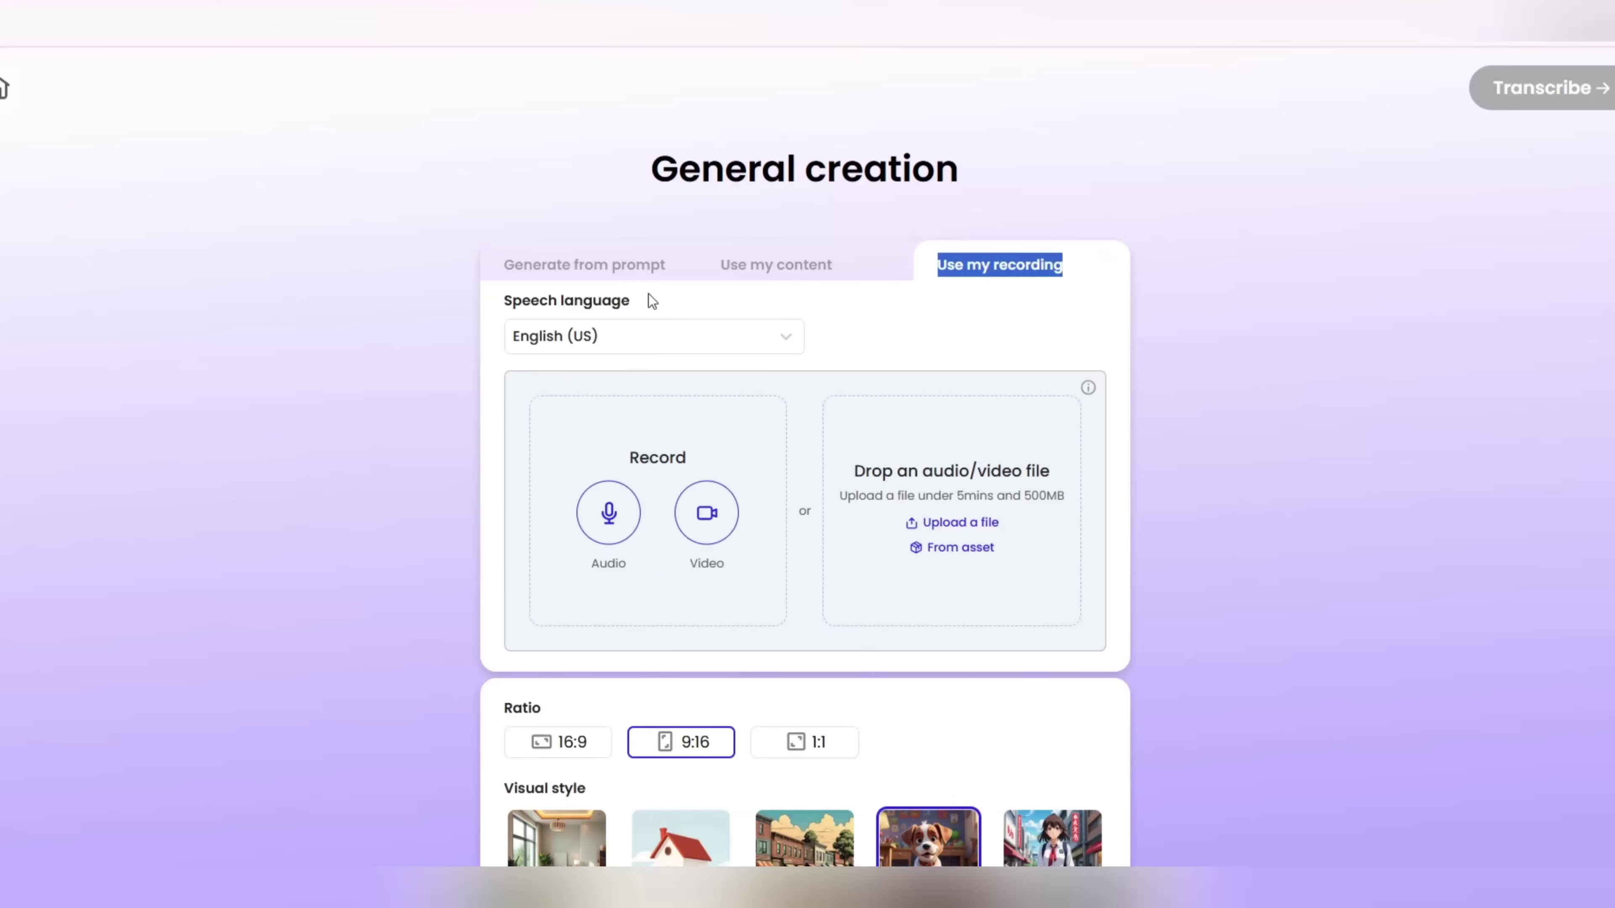
left_click(667, 353)
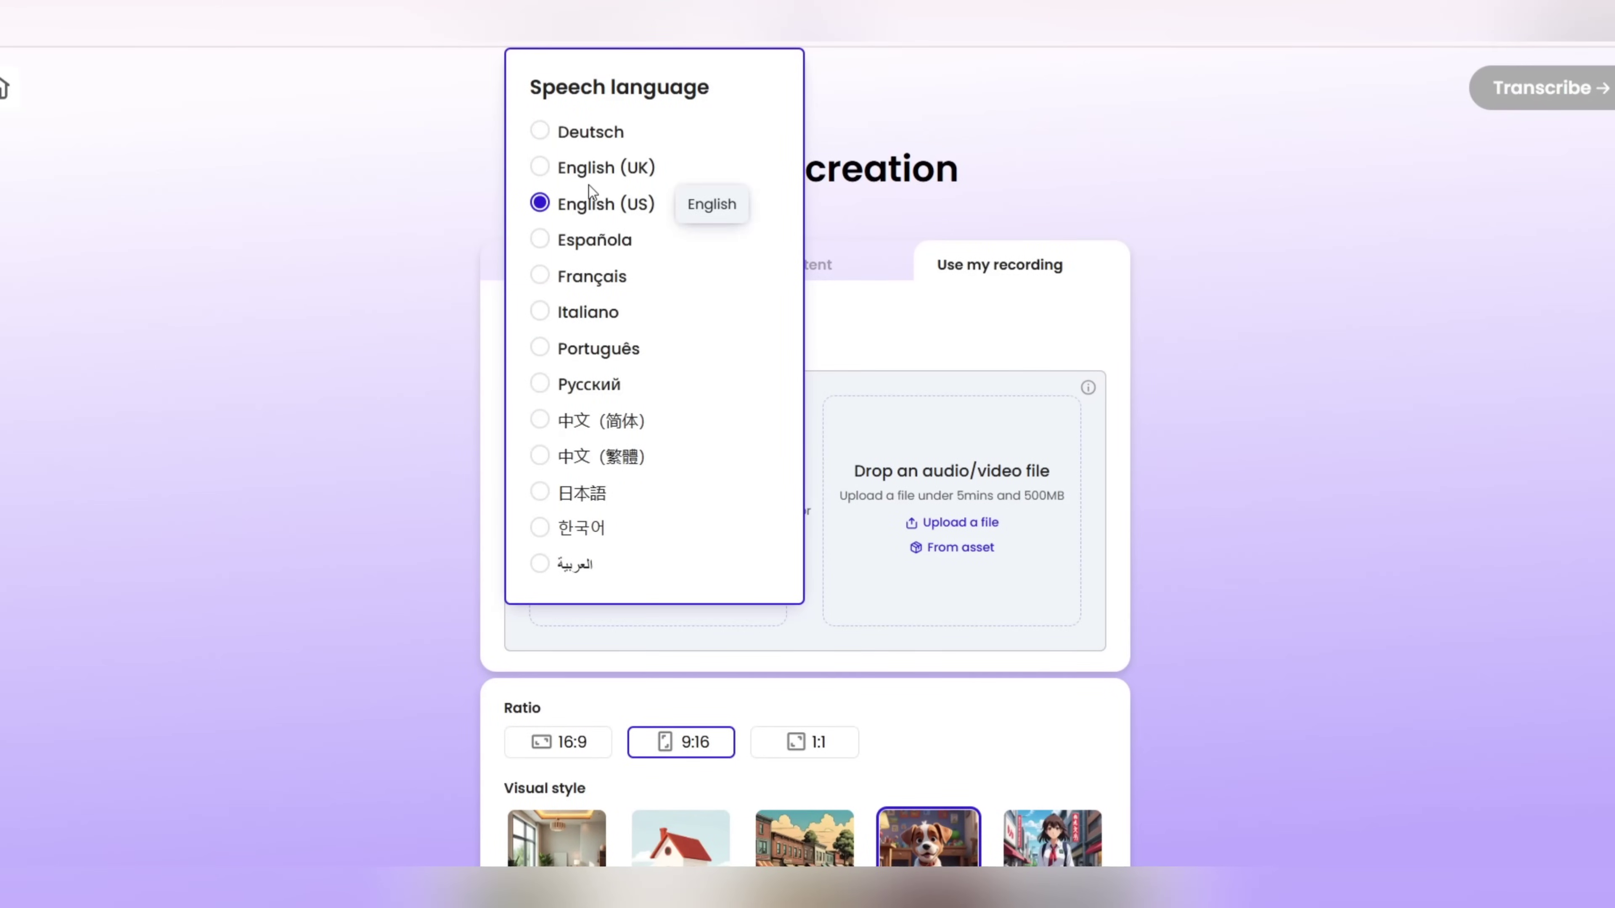
left_click(559, 207)
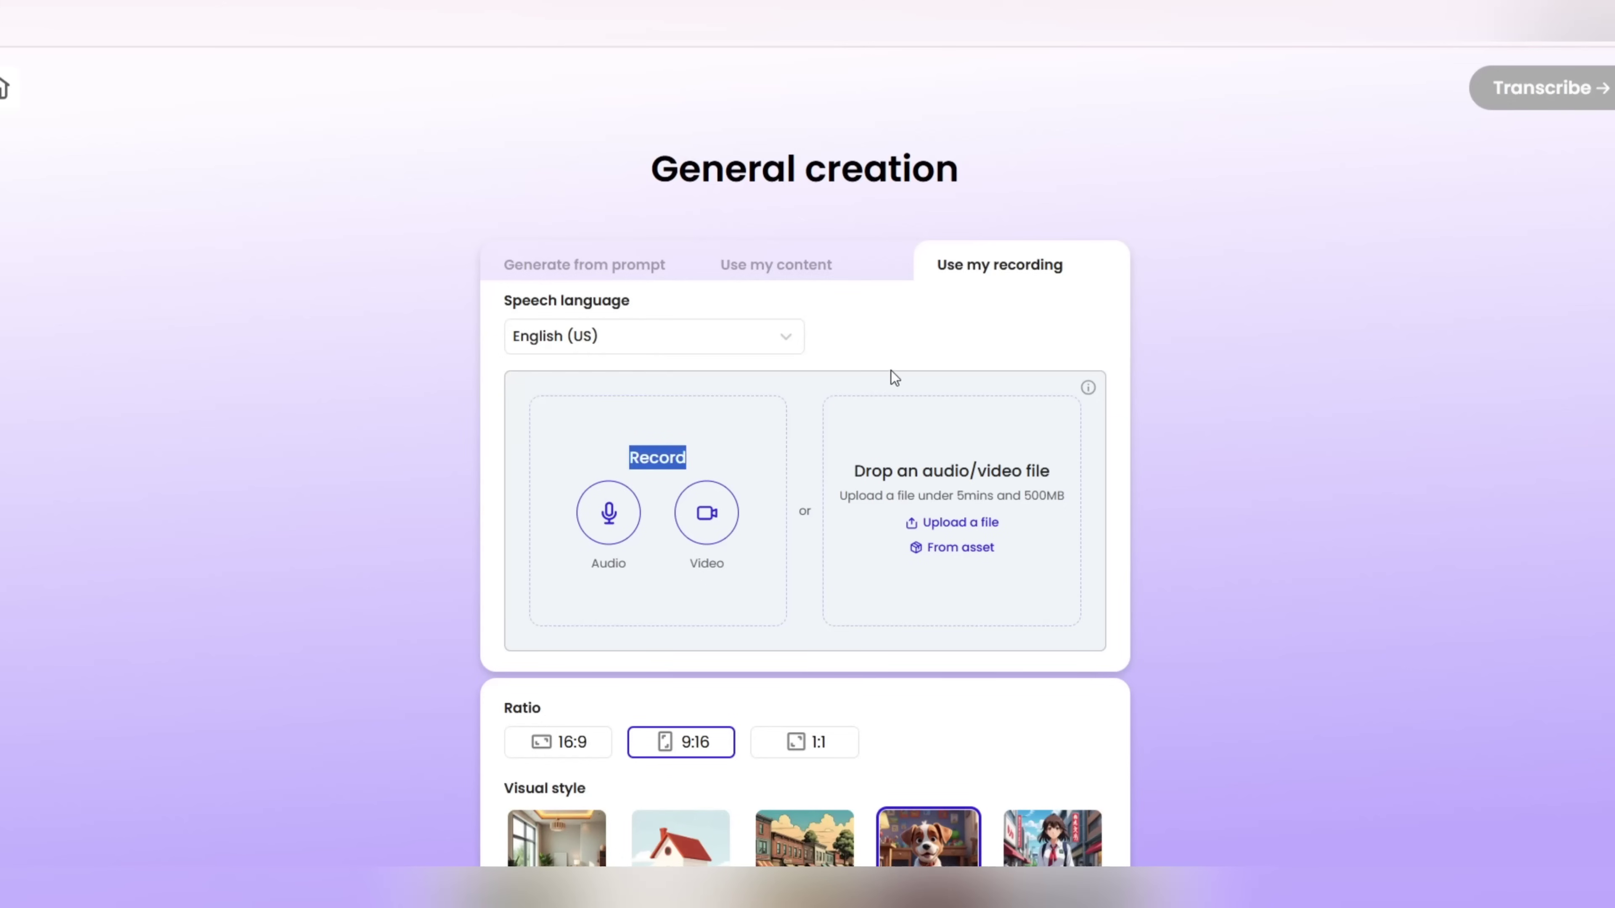
left_click_drag(922, 475, 1079, 475)
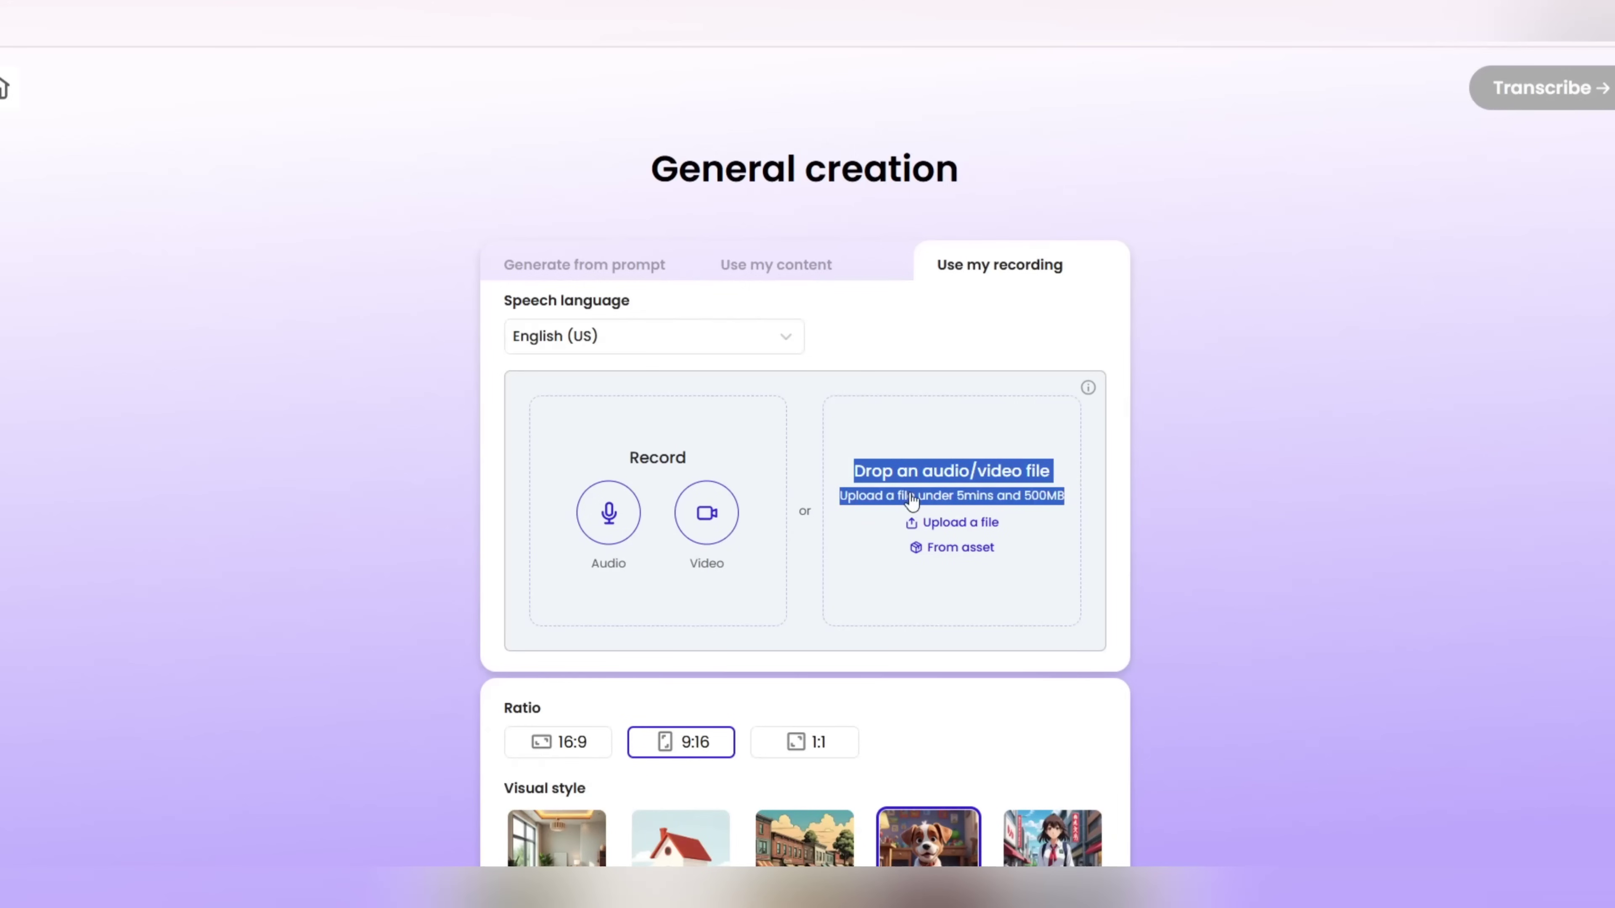
left_click(1110, 637)
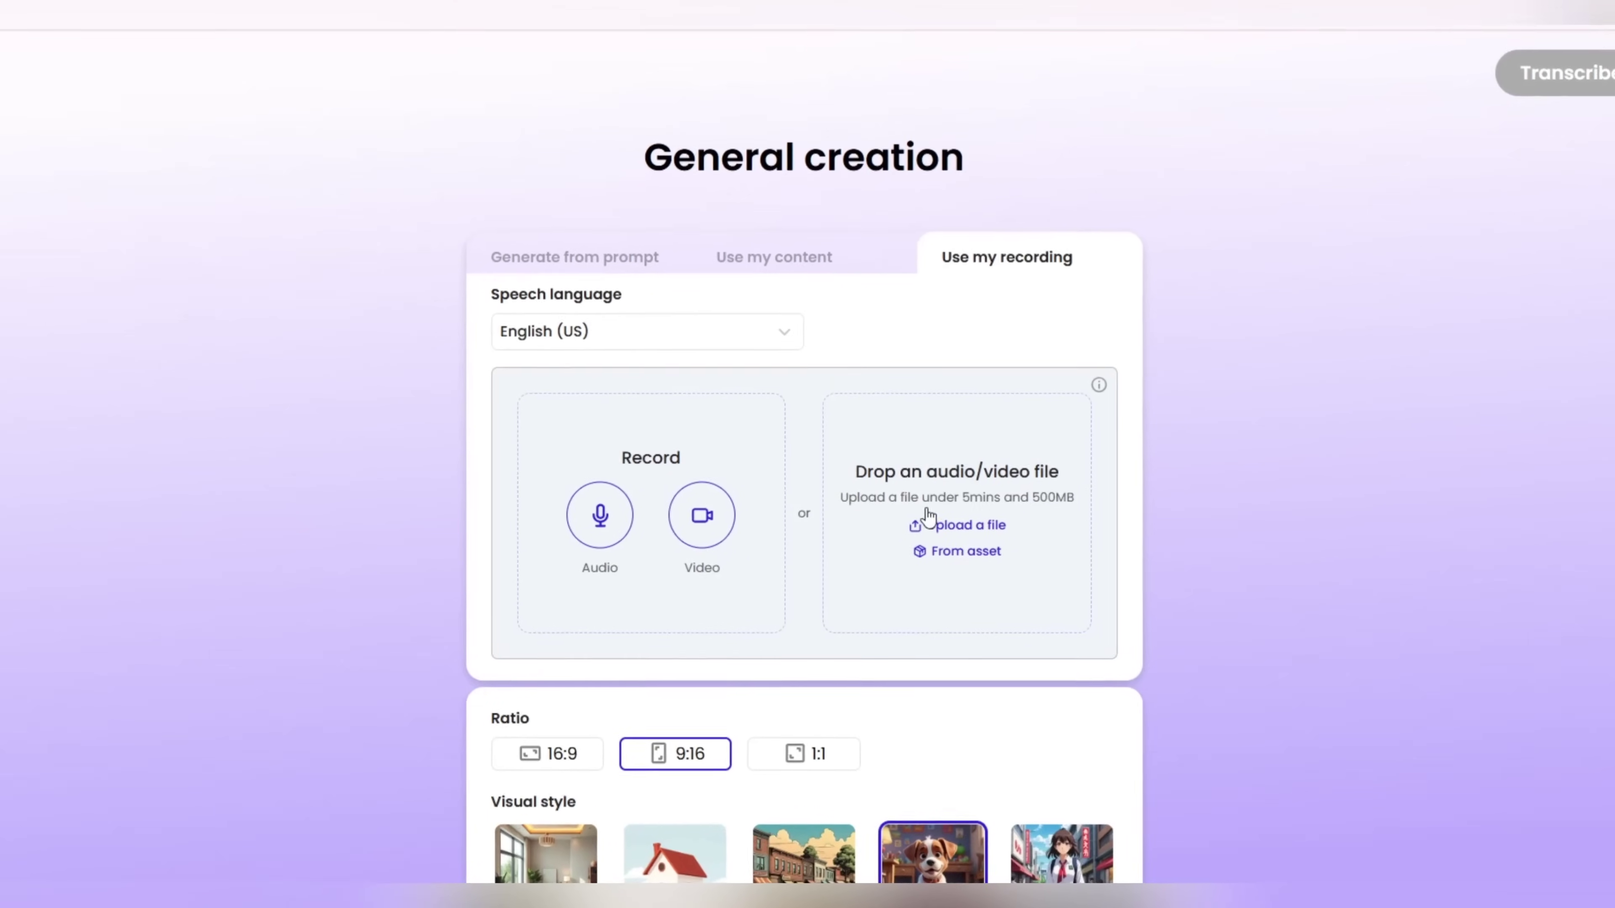
left_click_drag(840, 479, 1068, 530)
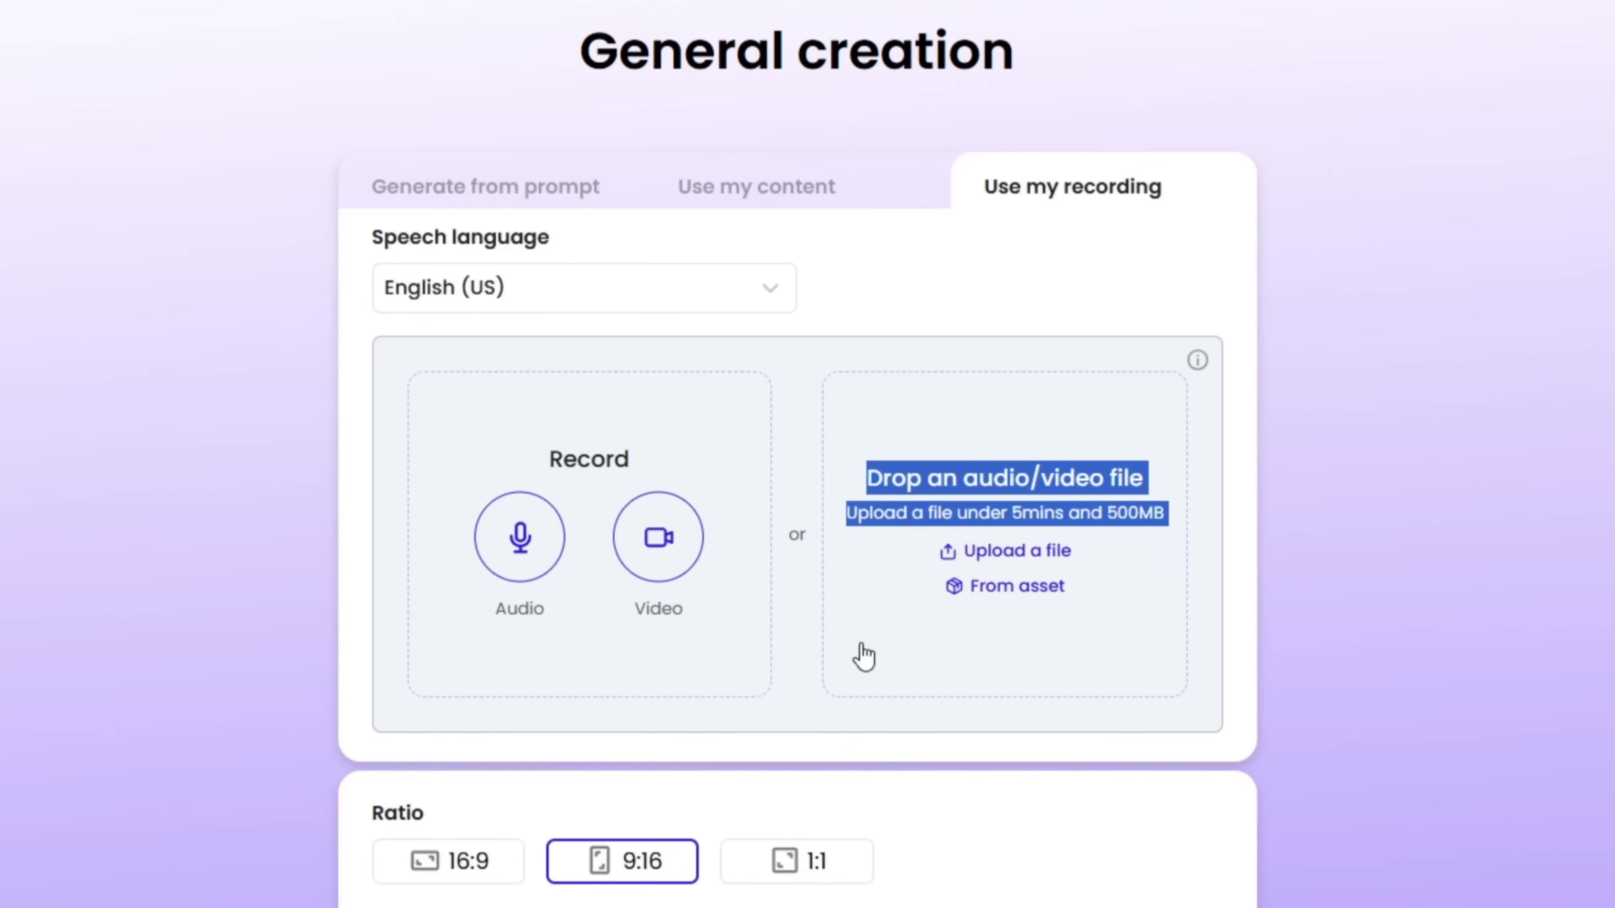
left_click(856, 647)
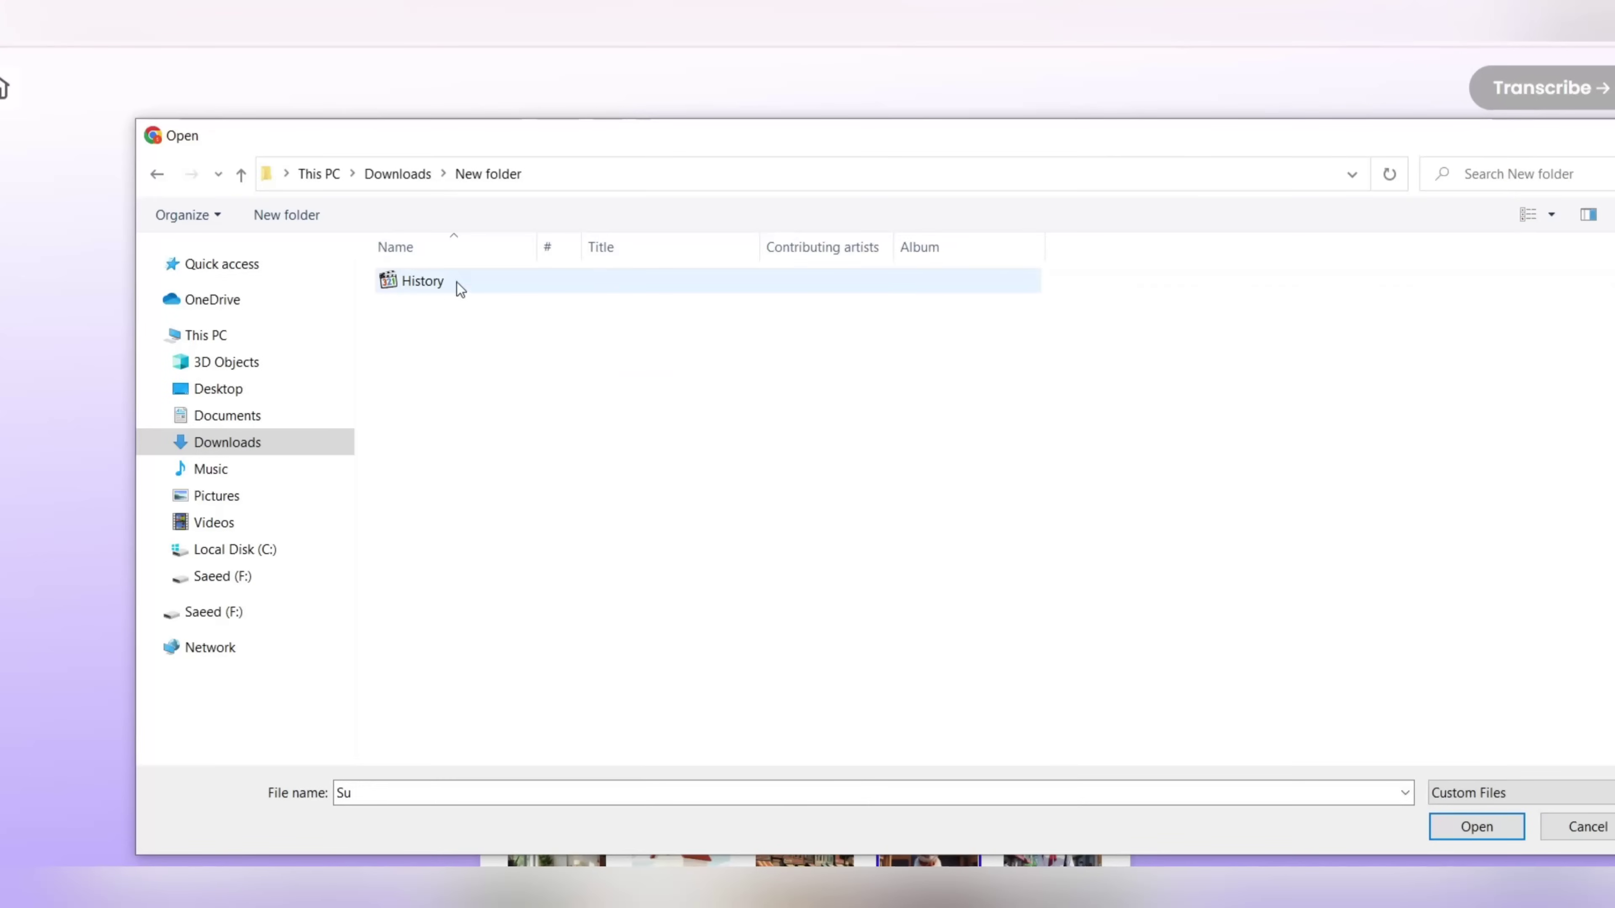
Step: Upload History.mp3 as the recording and scroll down to the visual styles
double_click(454, 287)
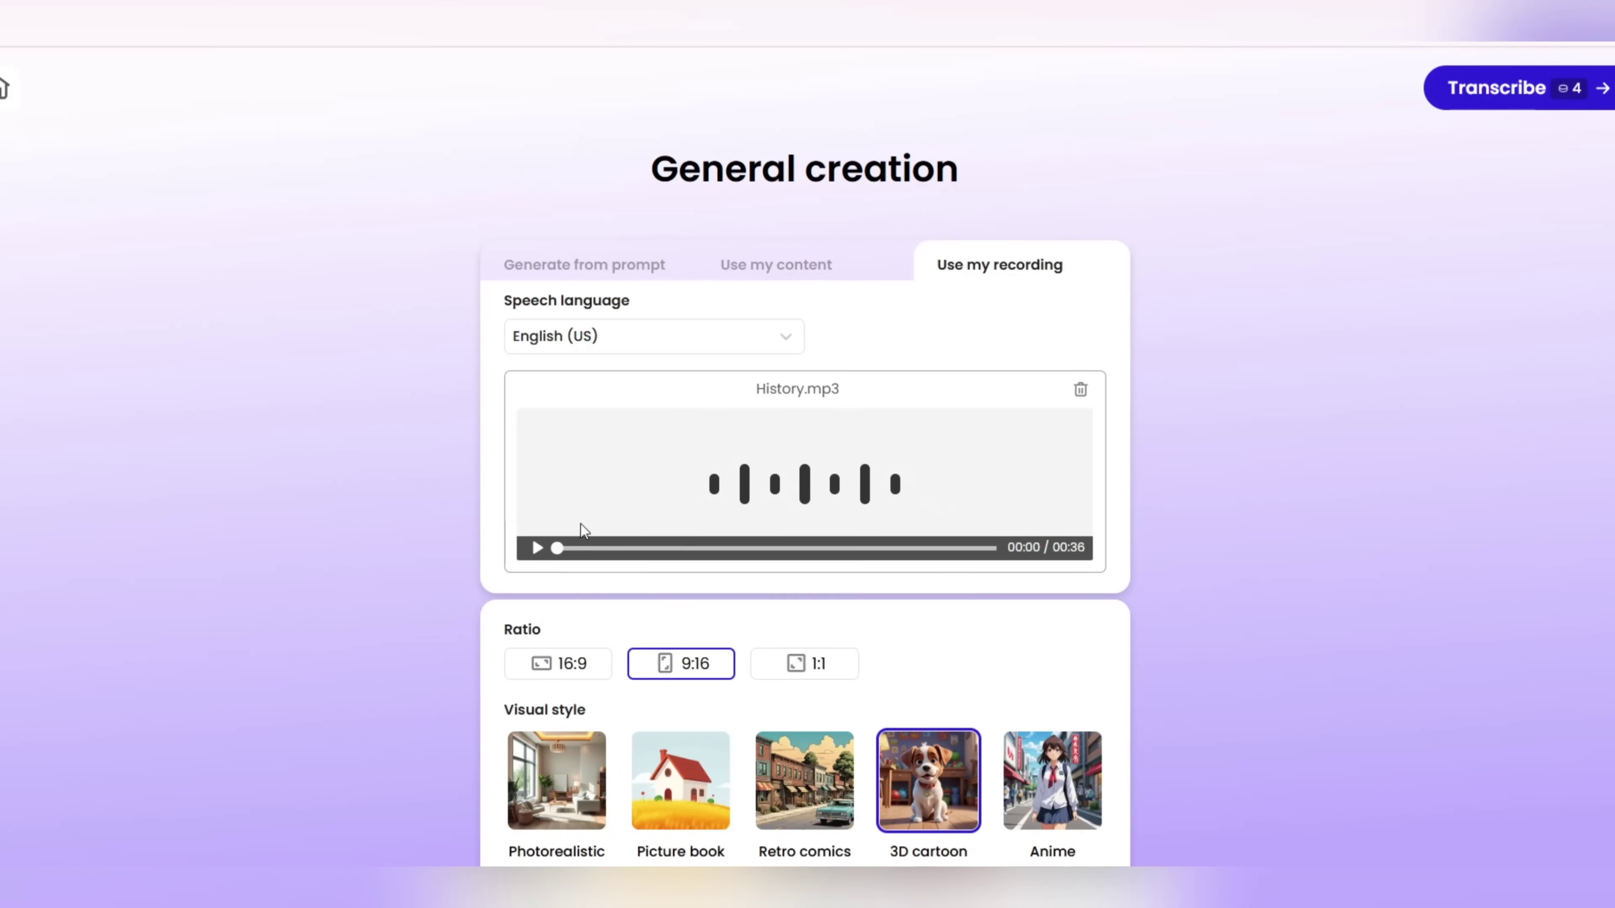
scroll(871, 640, "down", 3)
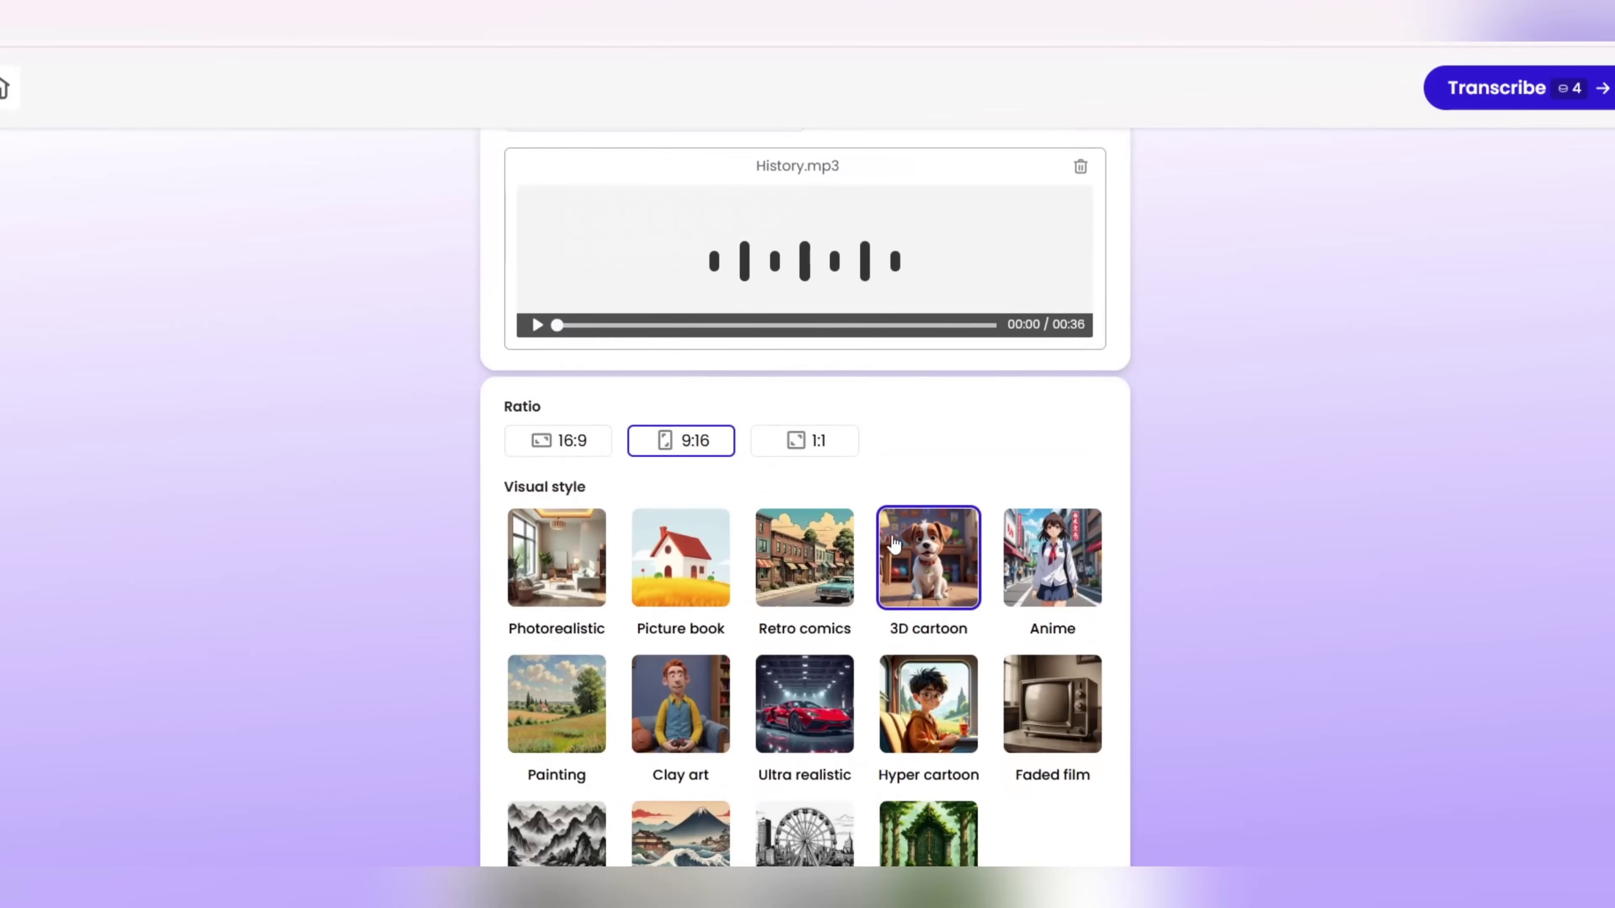
scroll(896, 543, "down", 3)
Step: Choose the Faded film visual style and transcribe the uploaded audio
left_click(1079, 695)
scroll(1109, 608, "up", 3)
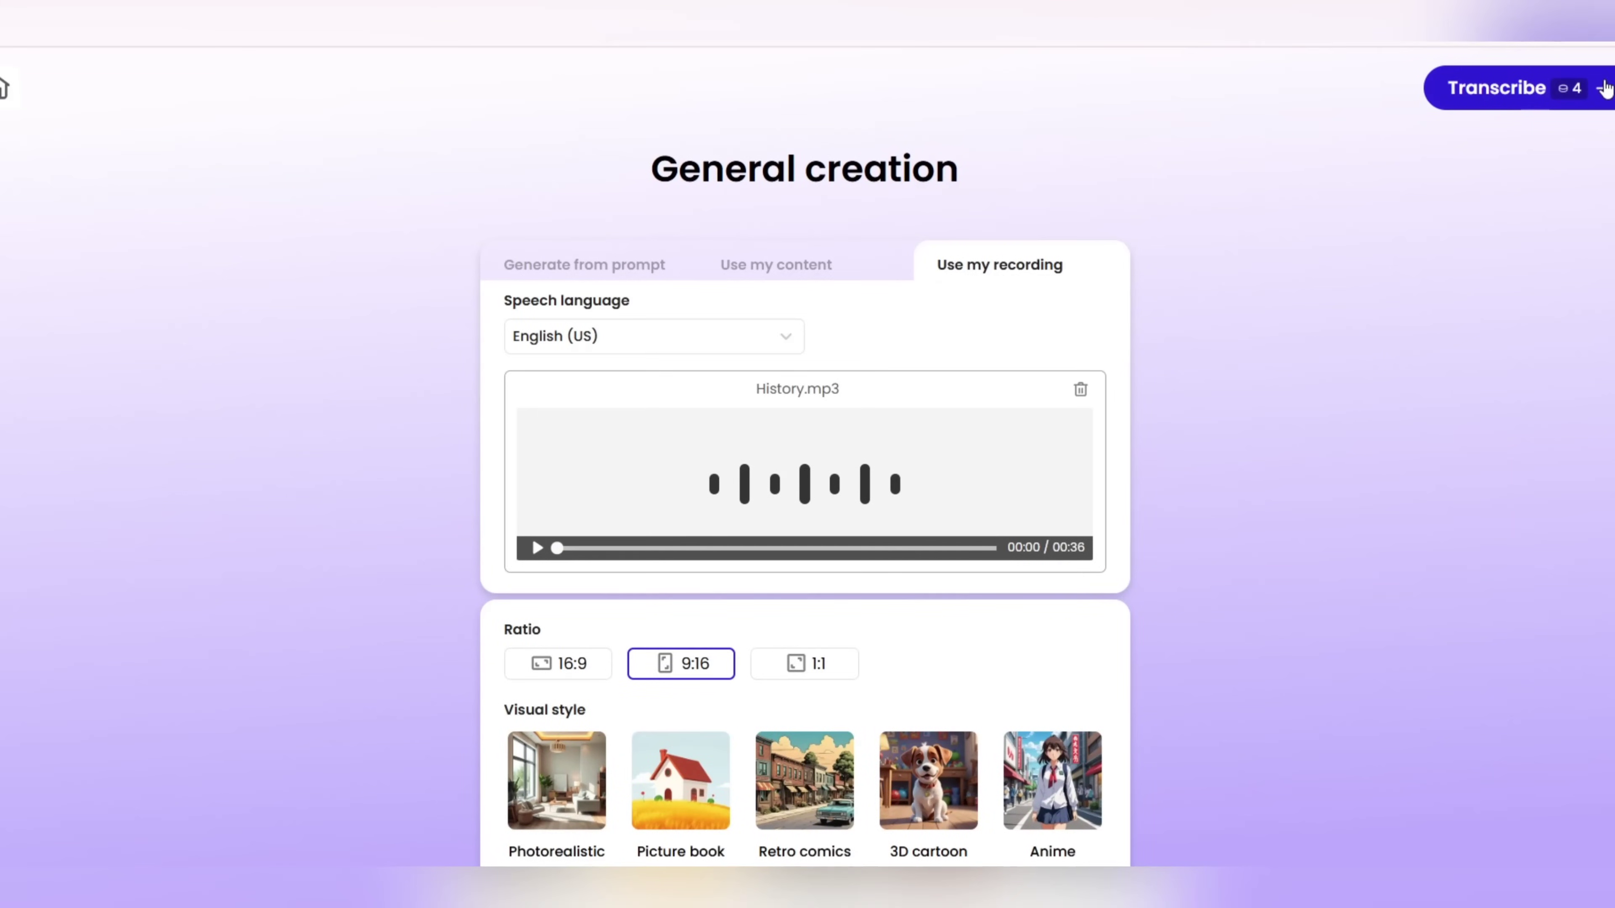
scroll(1234, 541, "down", 5)
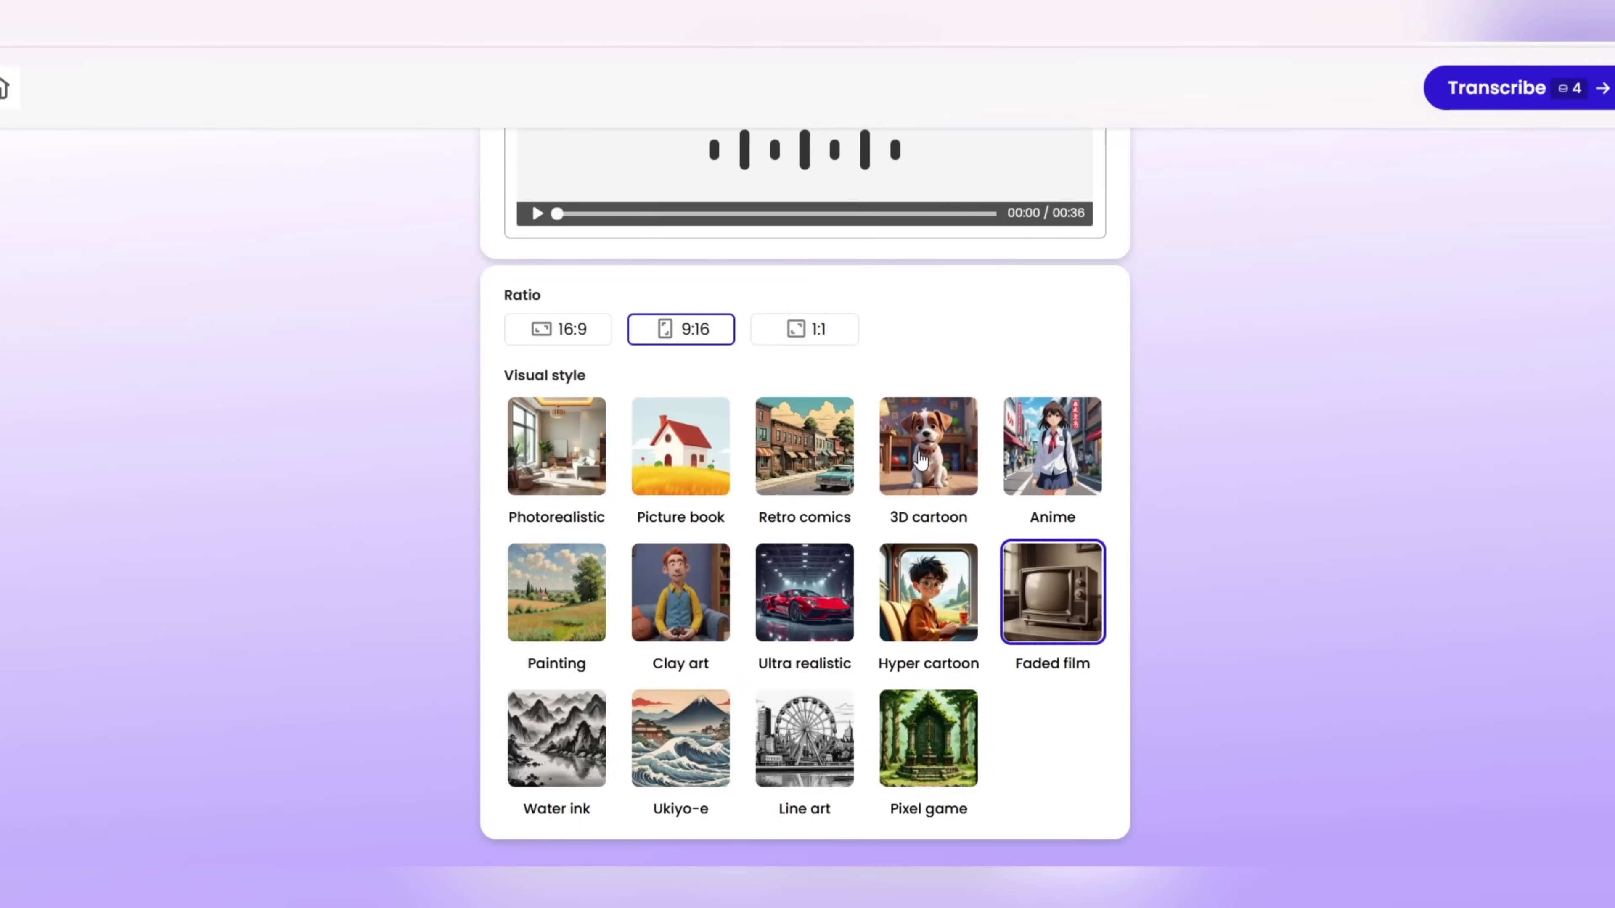
scroll(1234, 541, "up", 5)
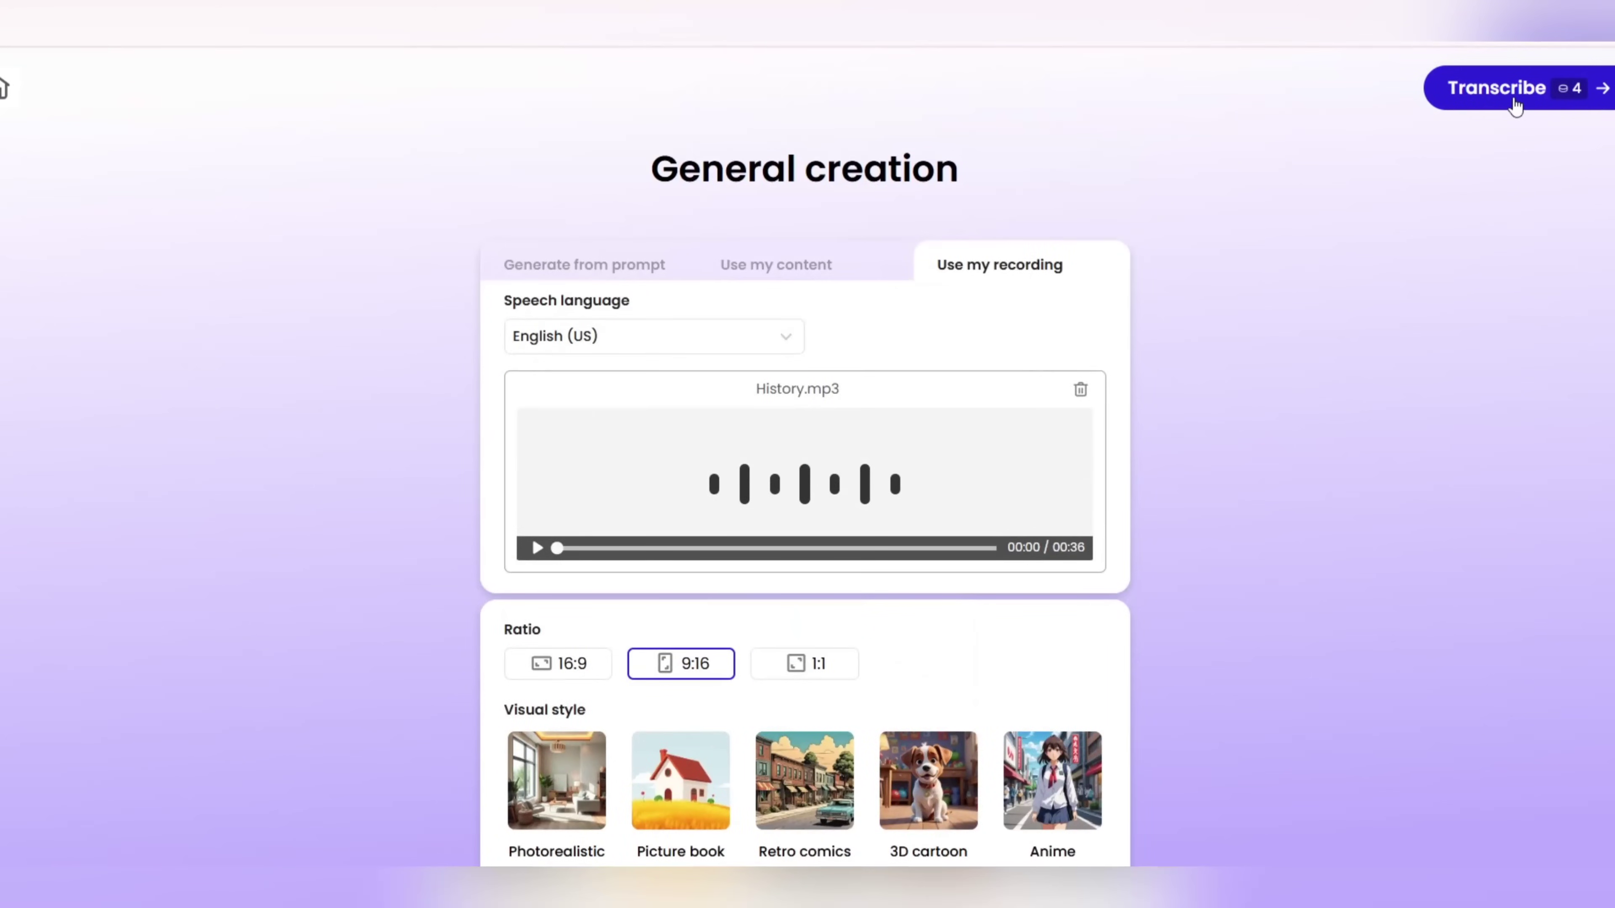
left_click(1516, 102)
left_click(870, 518)
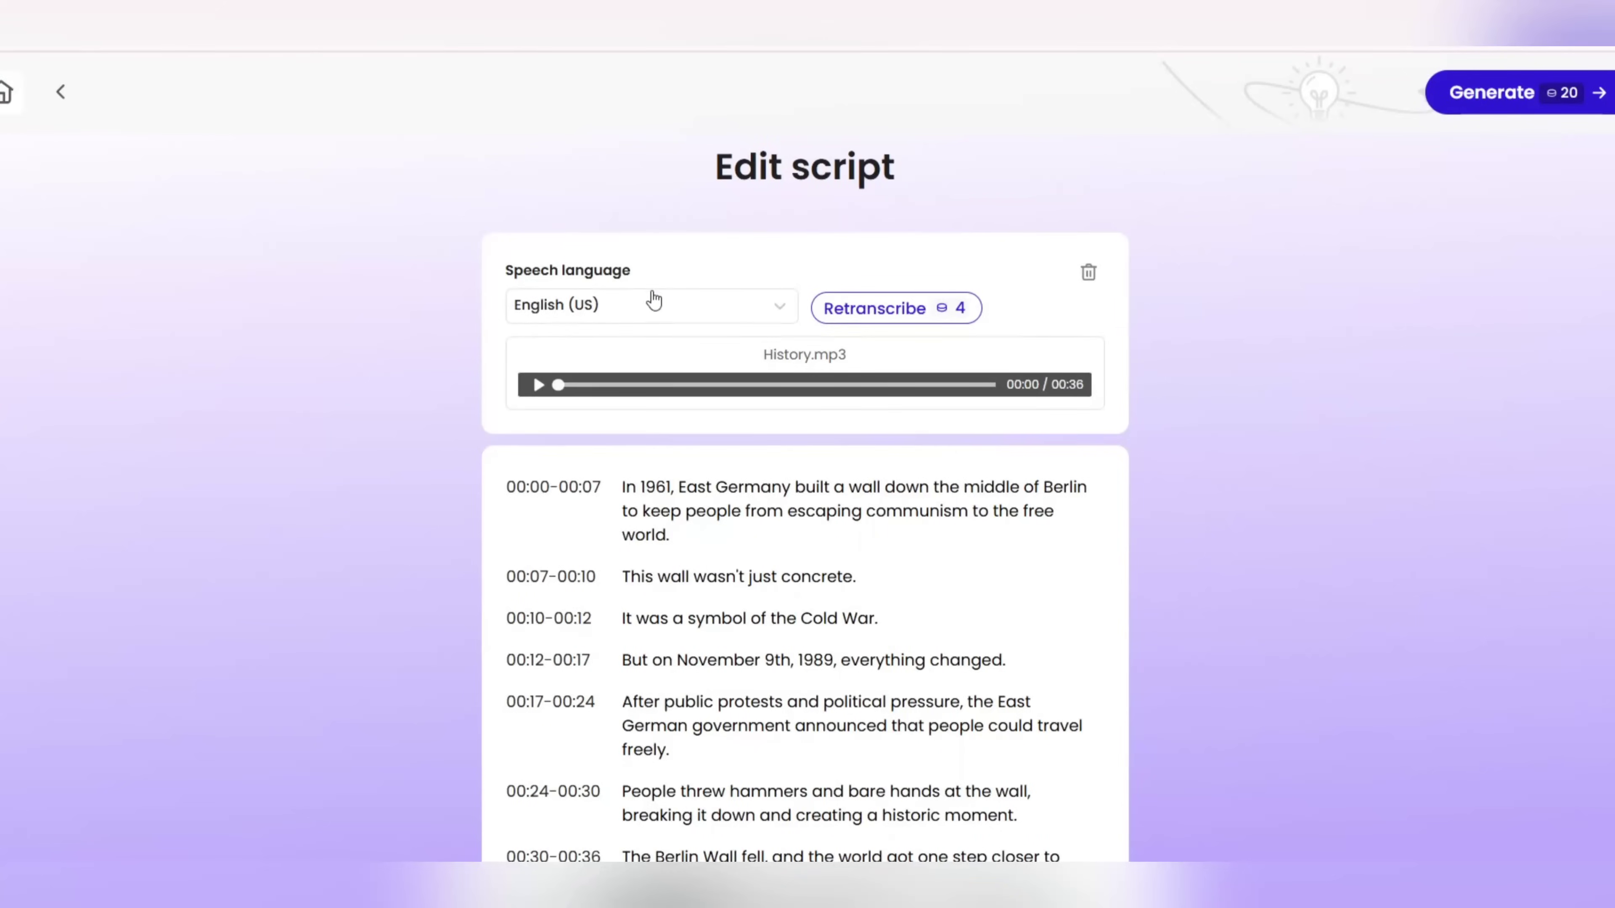
Step: Keep English (US) as the speech language and review the transcript
left_click(654, 304)
left_click(649, 209)
scroll(1265, 504, "down", 2)
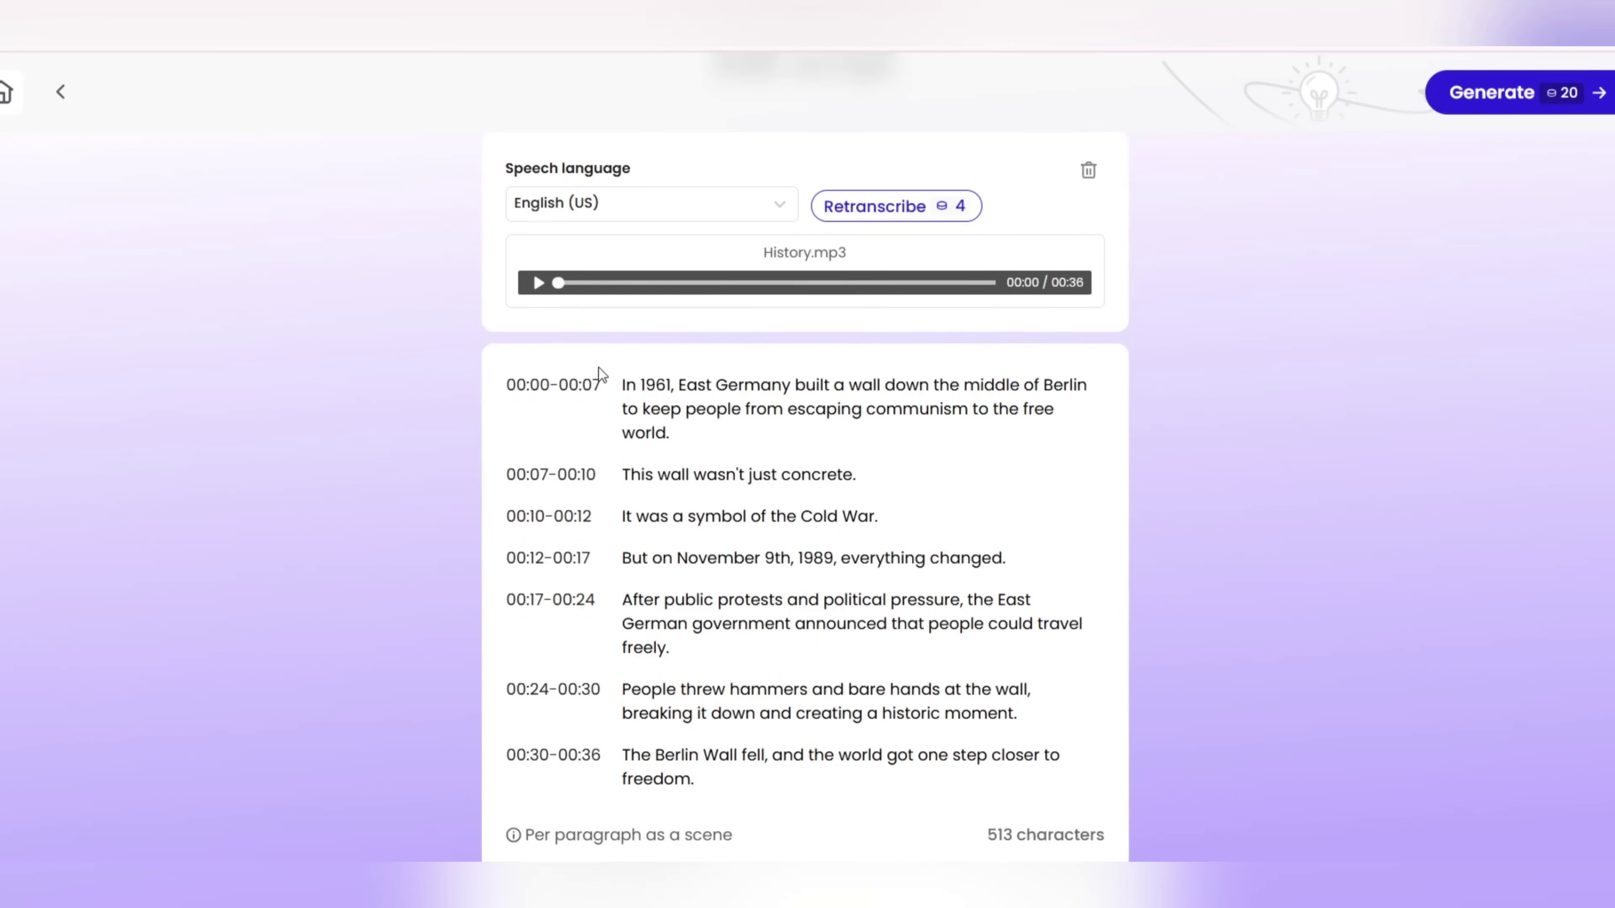
left_click_drag(599, 367, 1056, 836)
left_click(1142, 735)
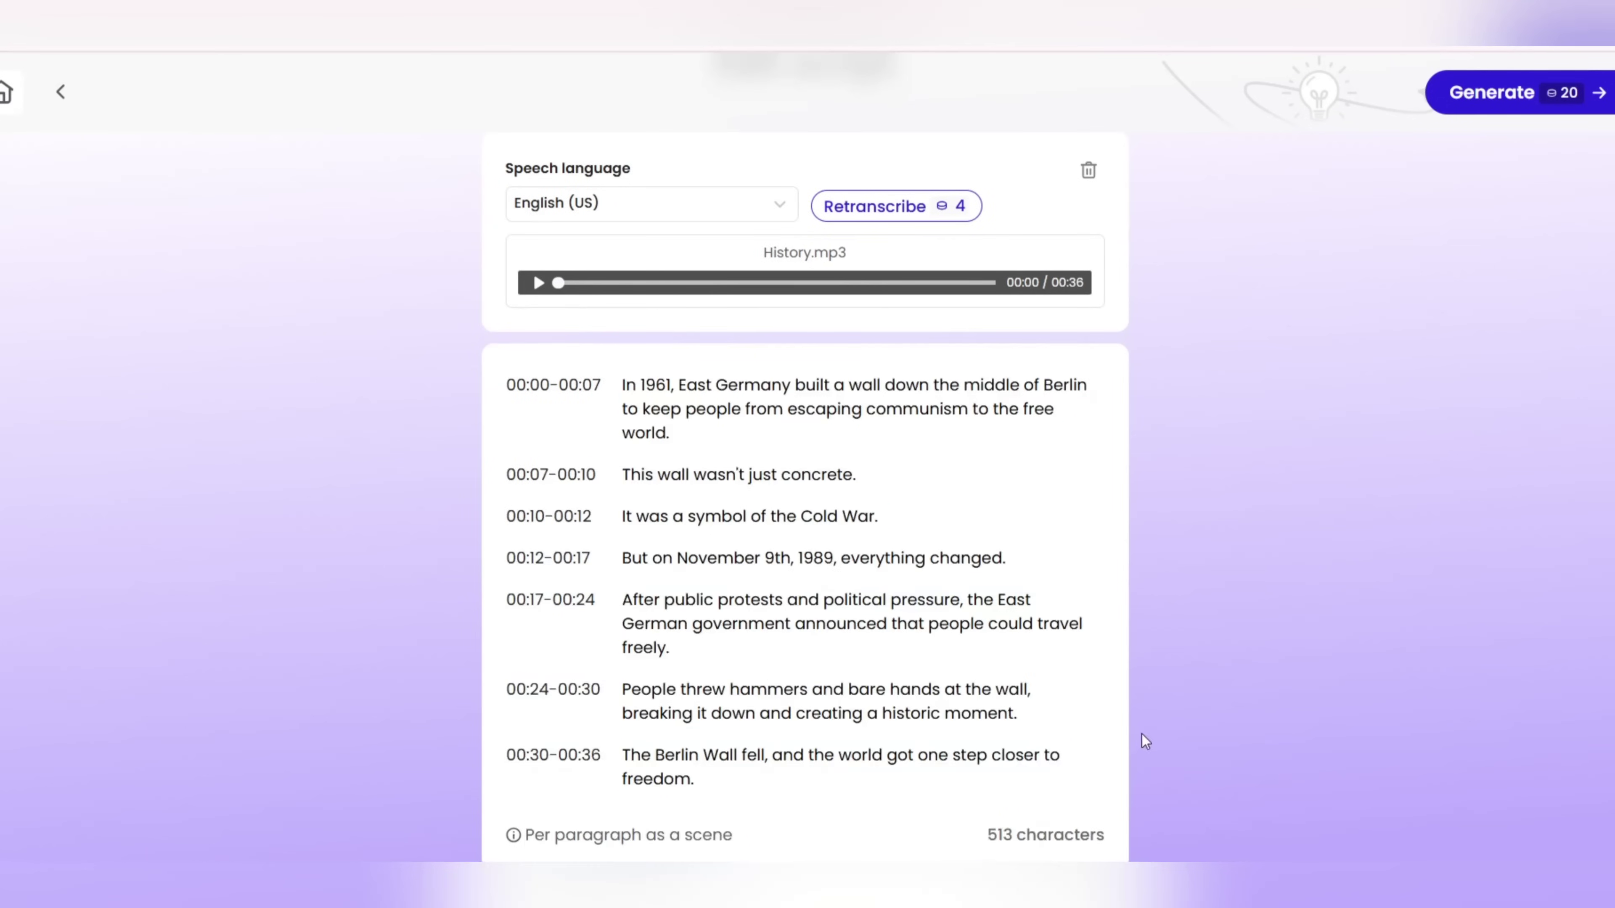
Step: Generate the storyboard from the Berlin Wall script
left_click(1508, 113)
scroll(635, 413, "down", 12)
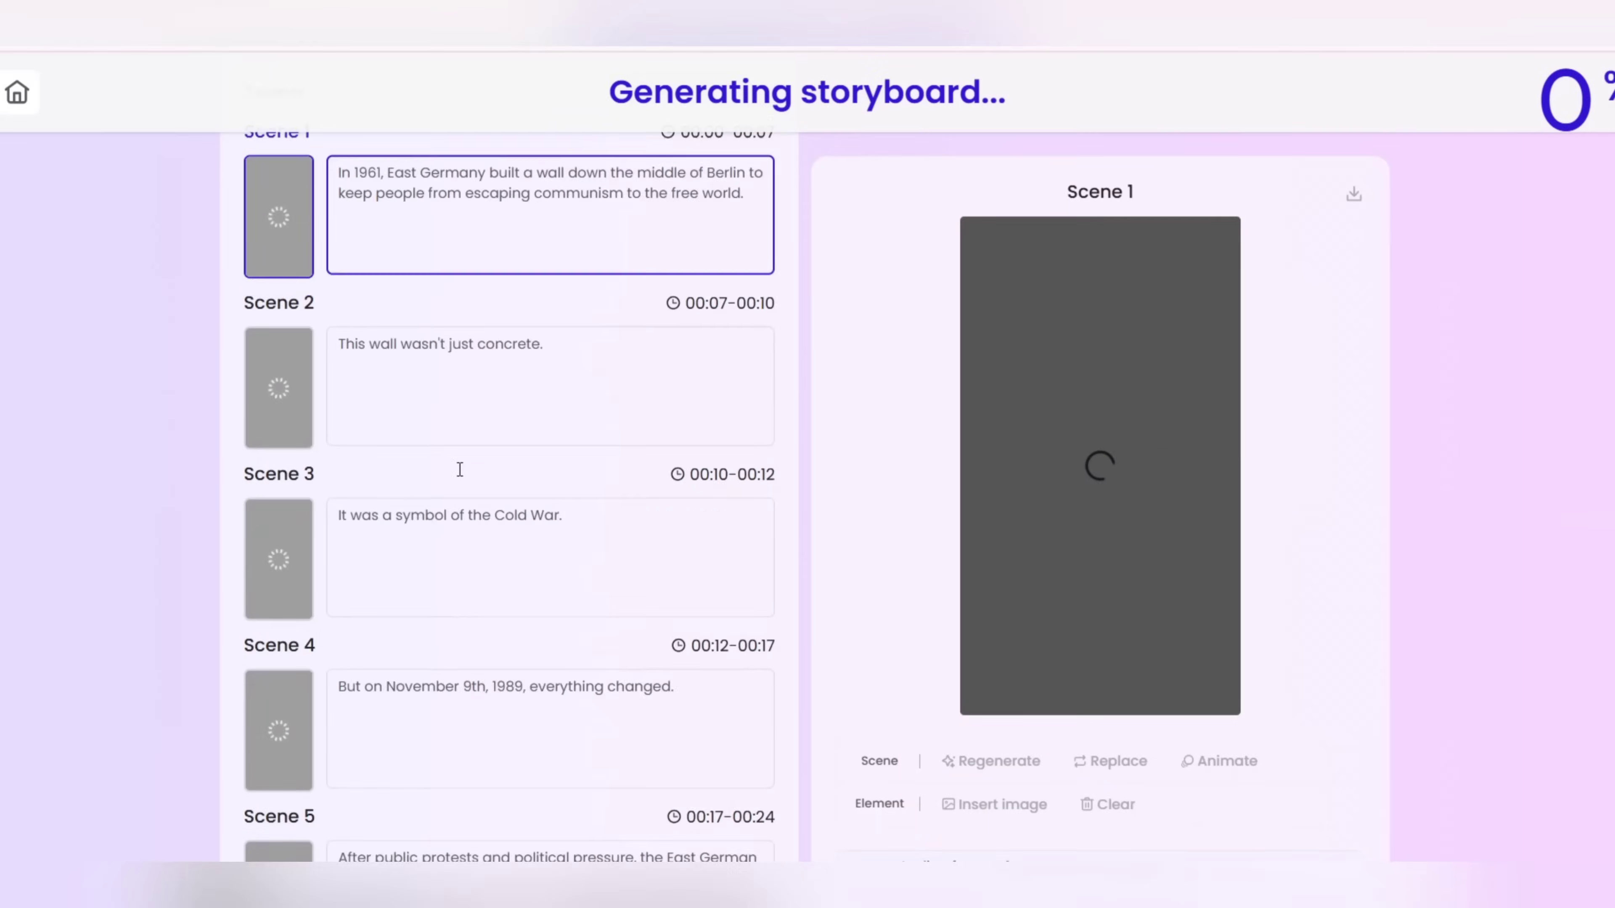
scroll(671, 655, "up", 6)
scroll(667, 649, "up", 6)
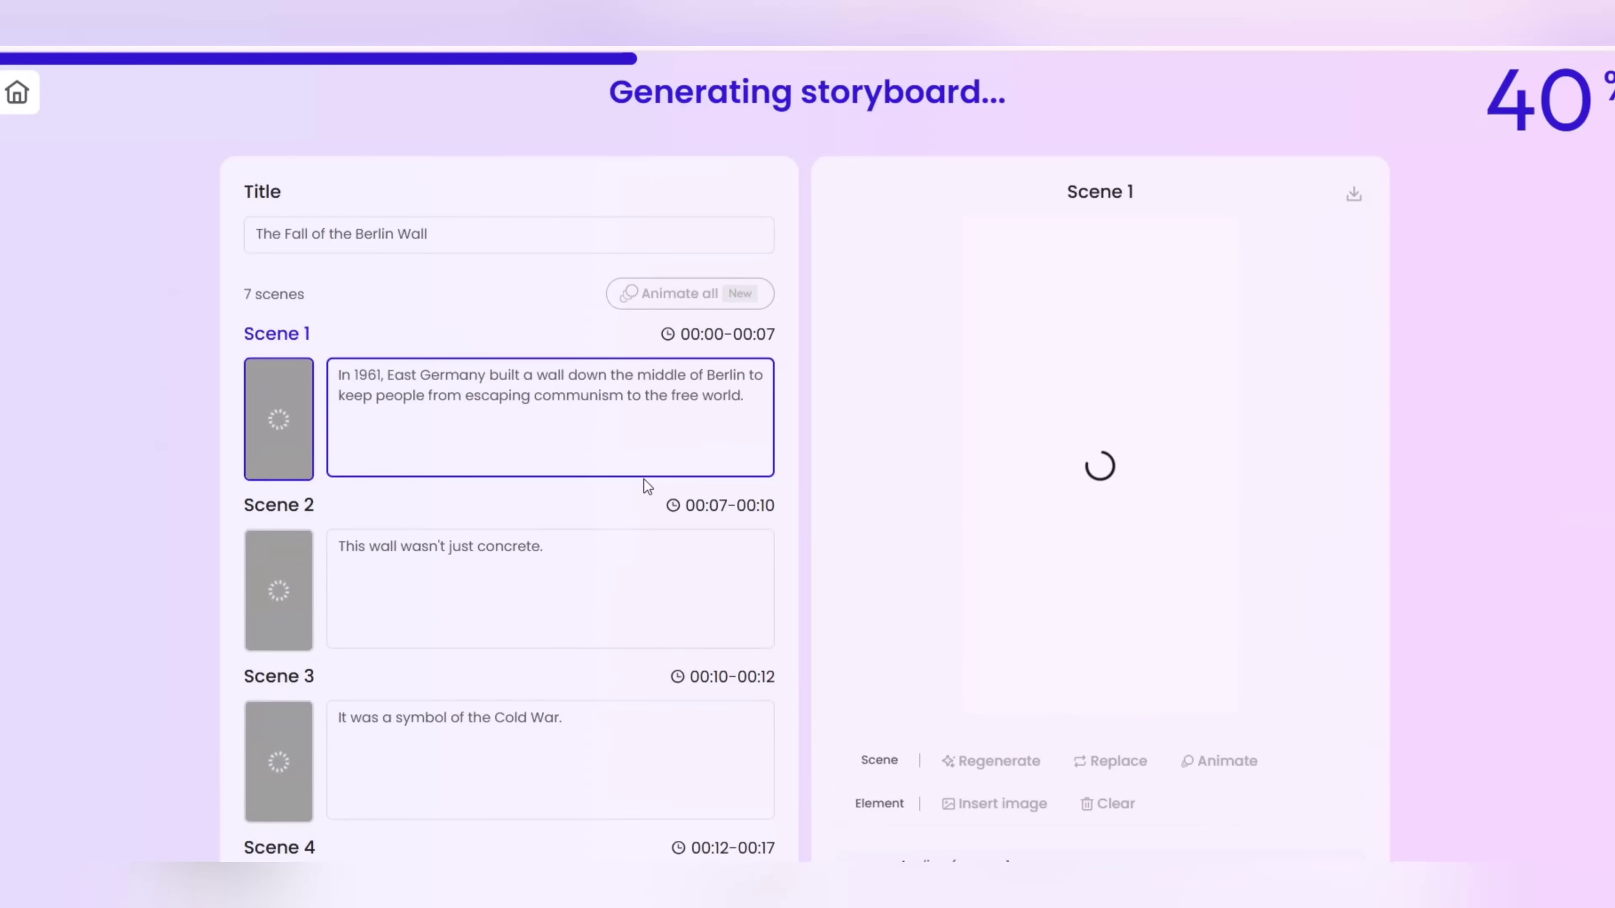
scroll(644, 480, "down", 10)
scroll(751, 530, "up", 2)
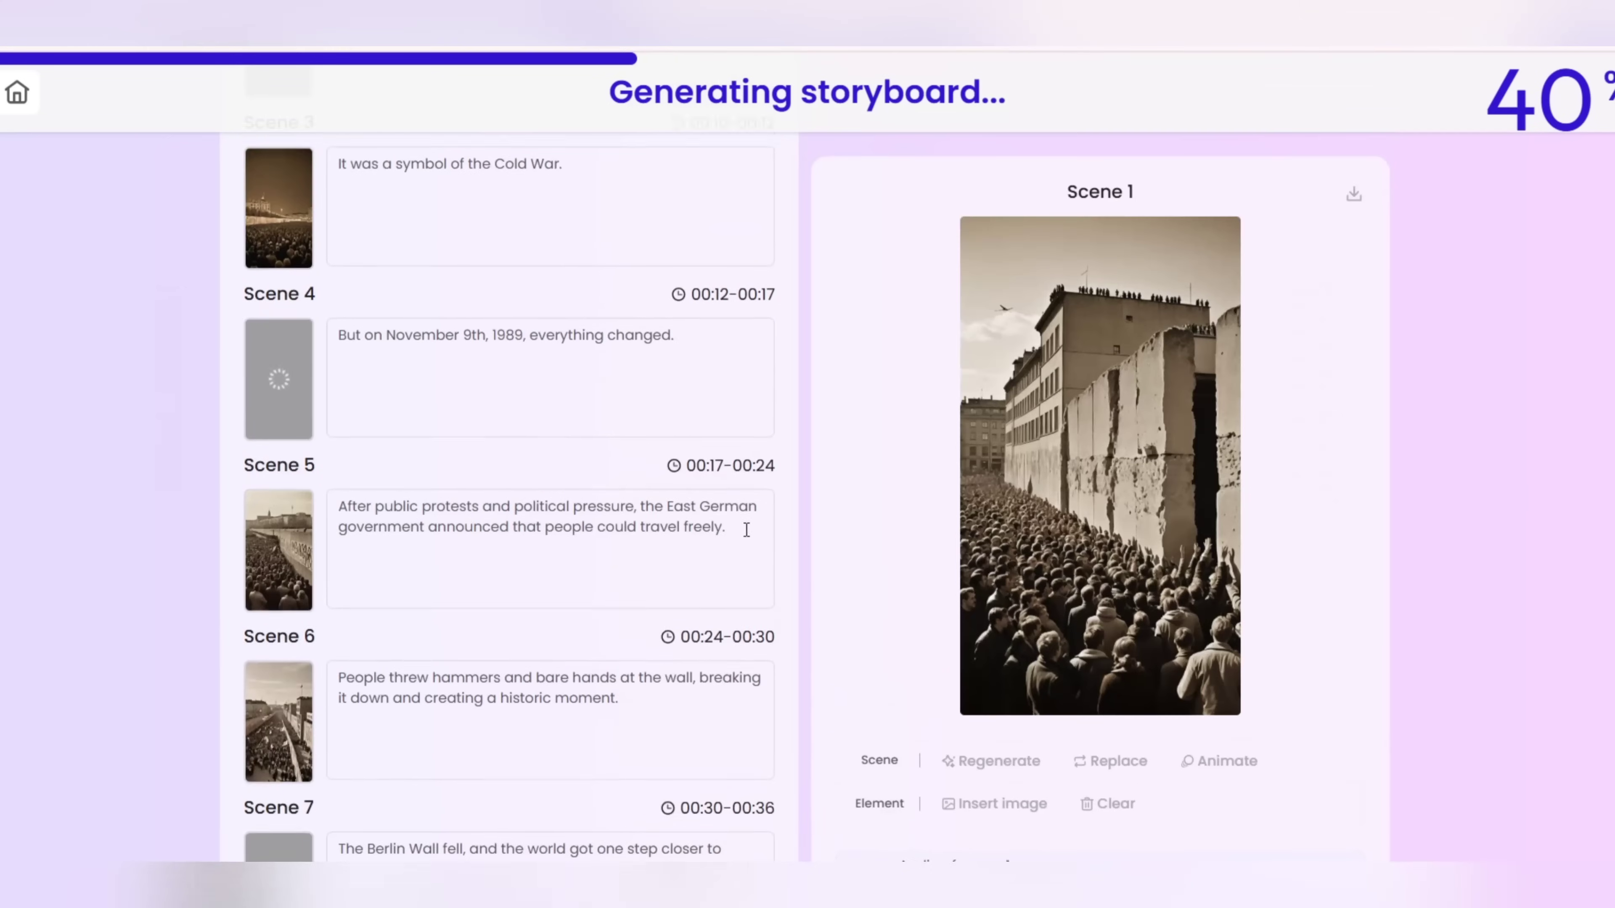
scroll(779, 453, "up", 6)
scroll(609, 481, "down", 10)
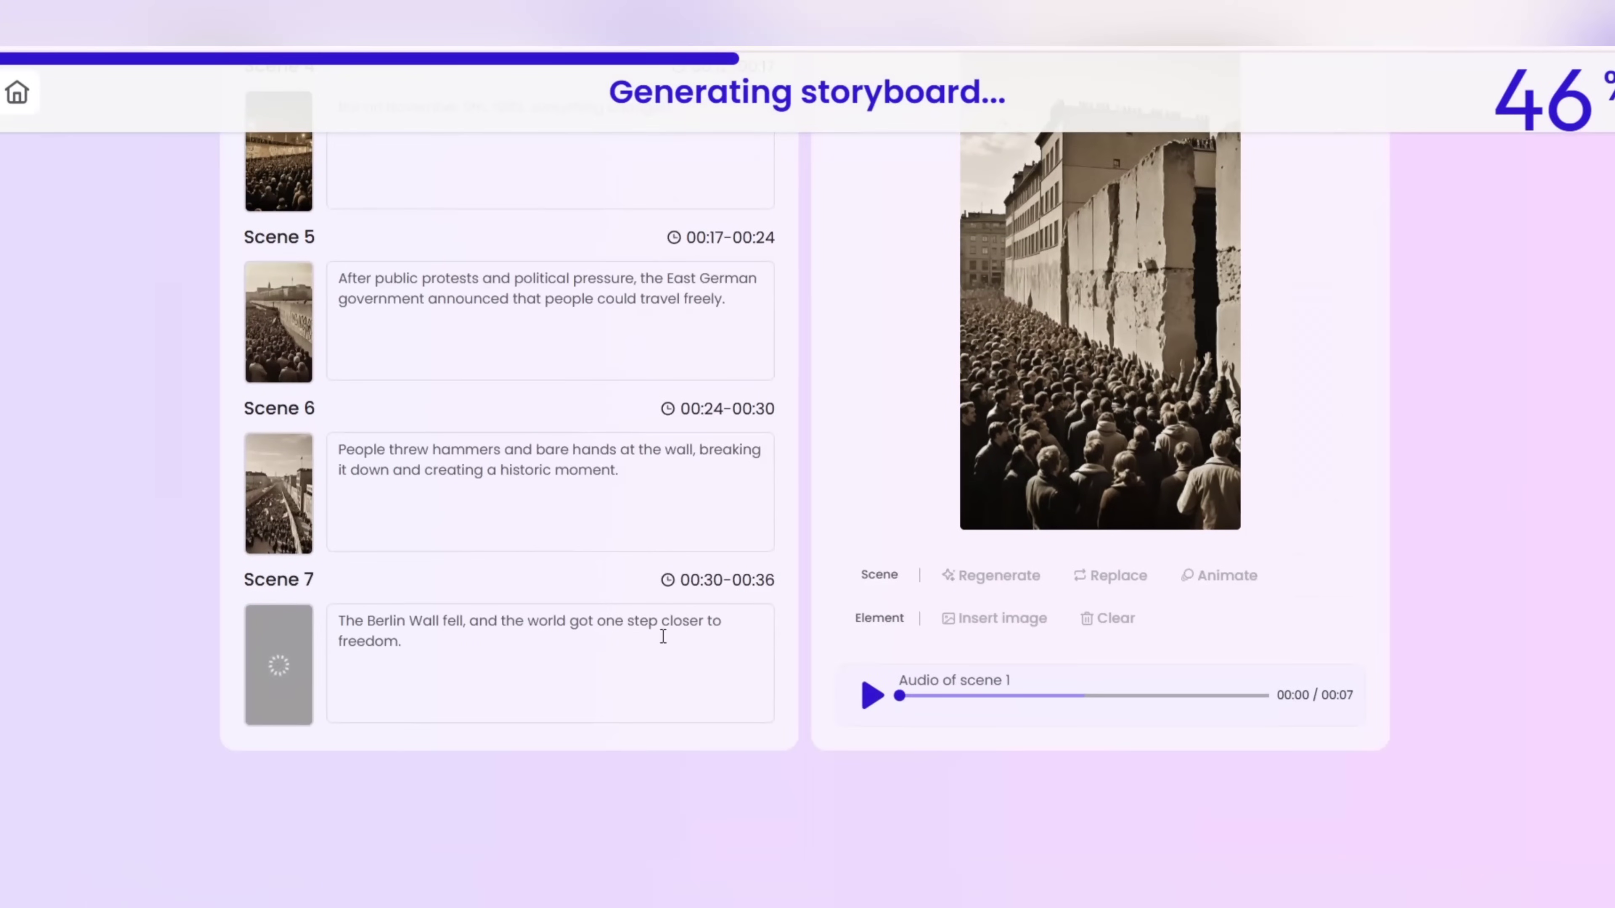
scroll(553, 662, "up", 10)
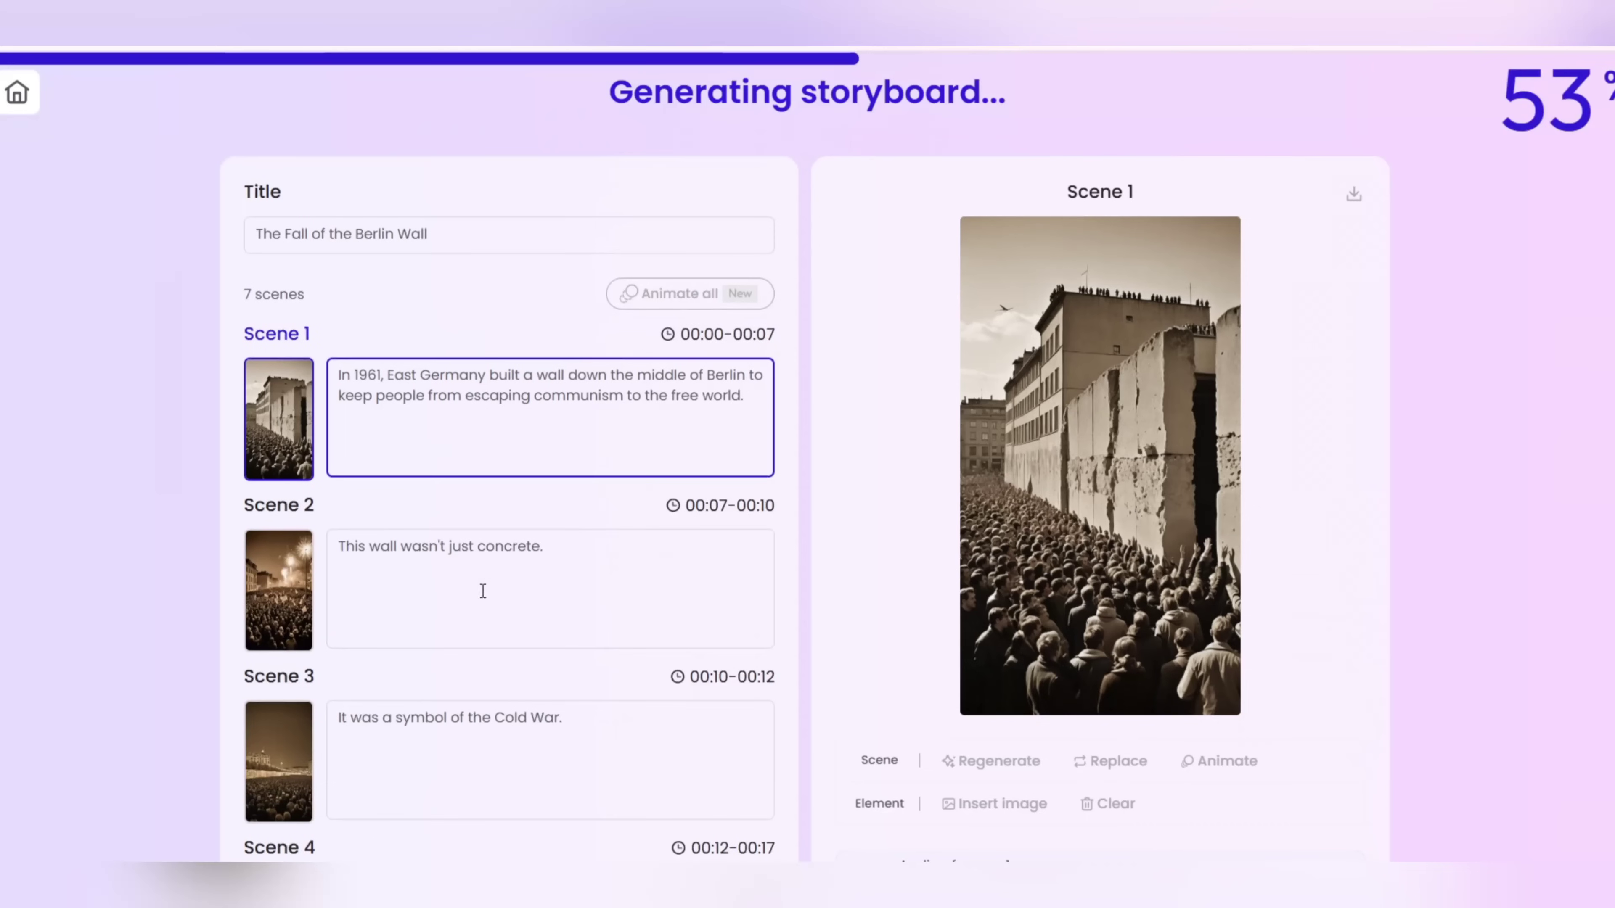
Step: Preview Scenes 1, 2 and 3, then proceed to the video style settings
left_click(274, 576)
scroll(1199, 624, "down", 10)
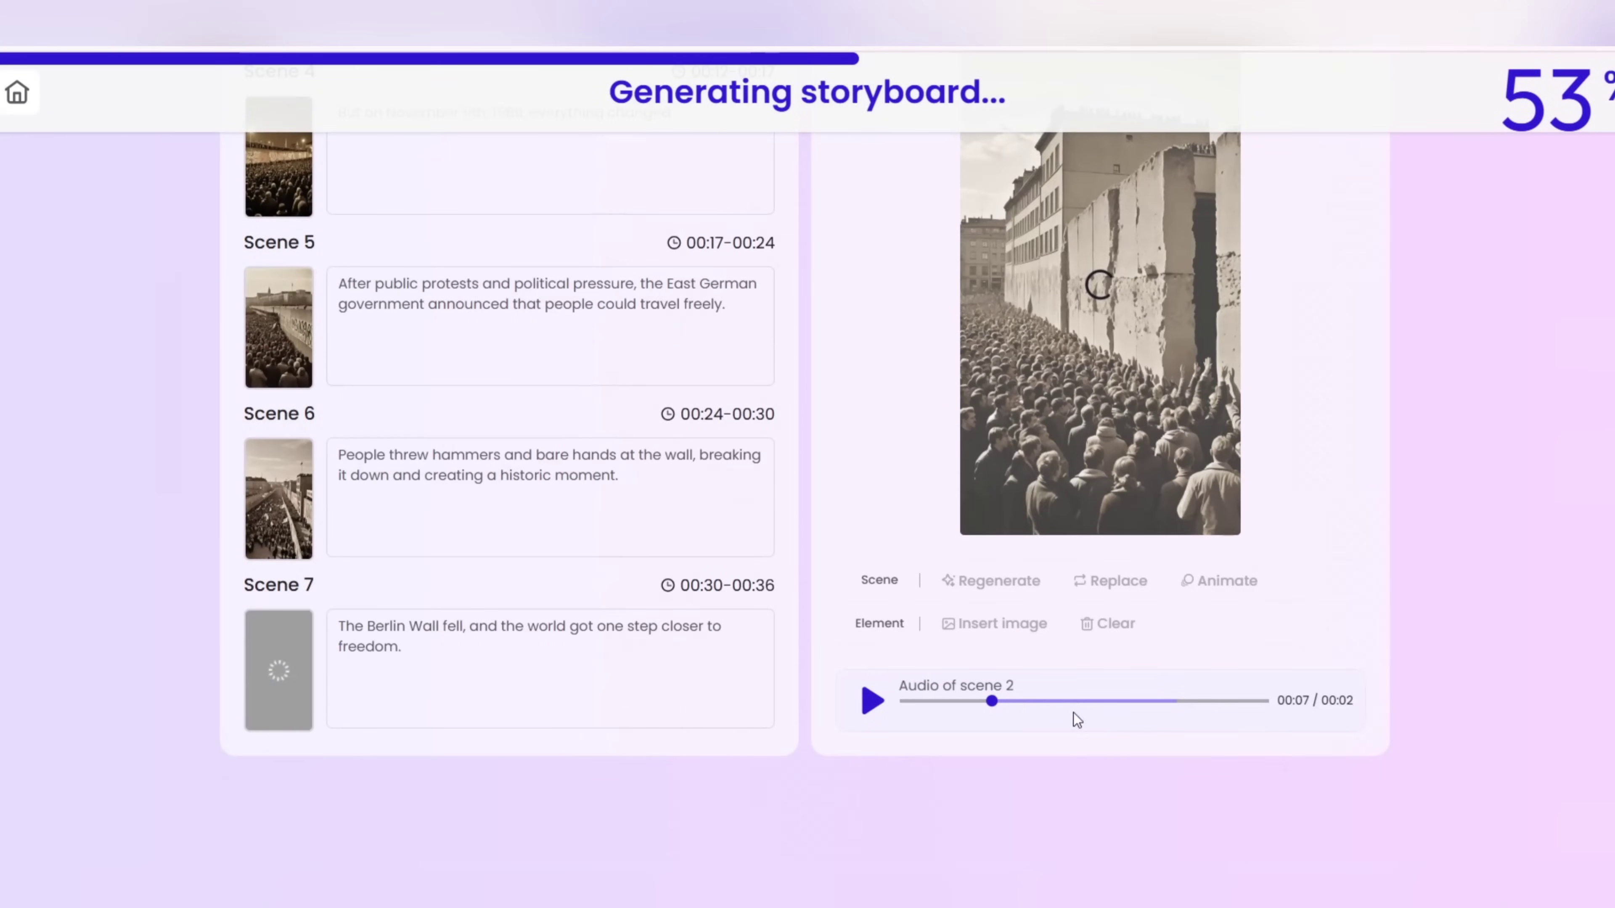
scroll(1189, 541, "up", 5)
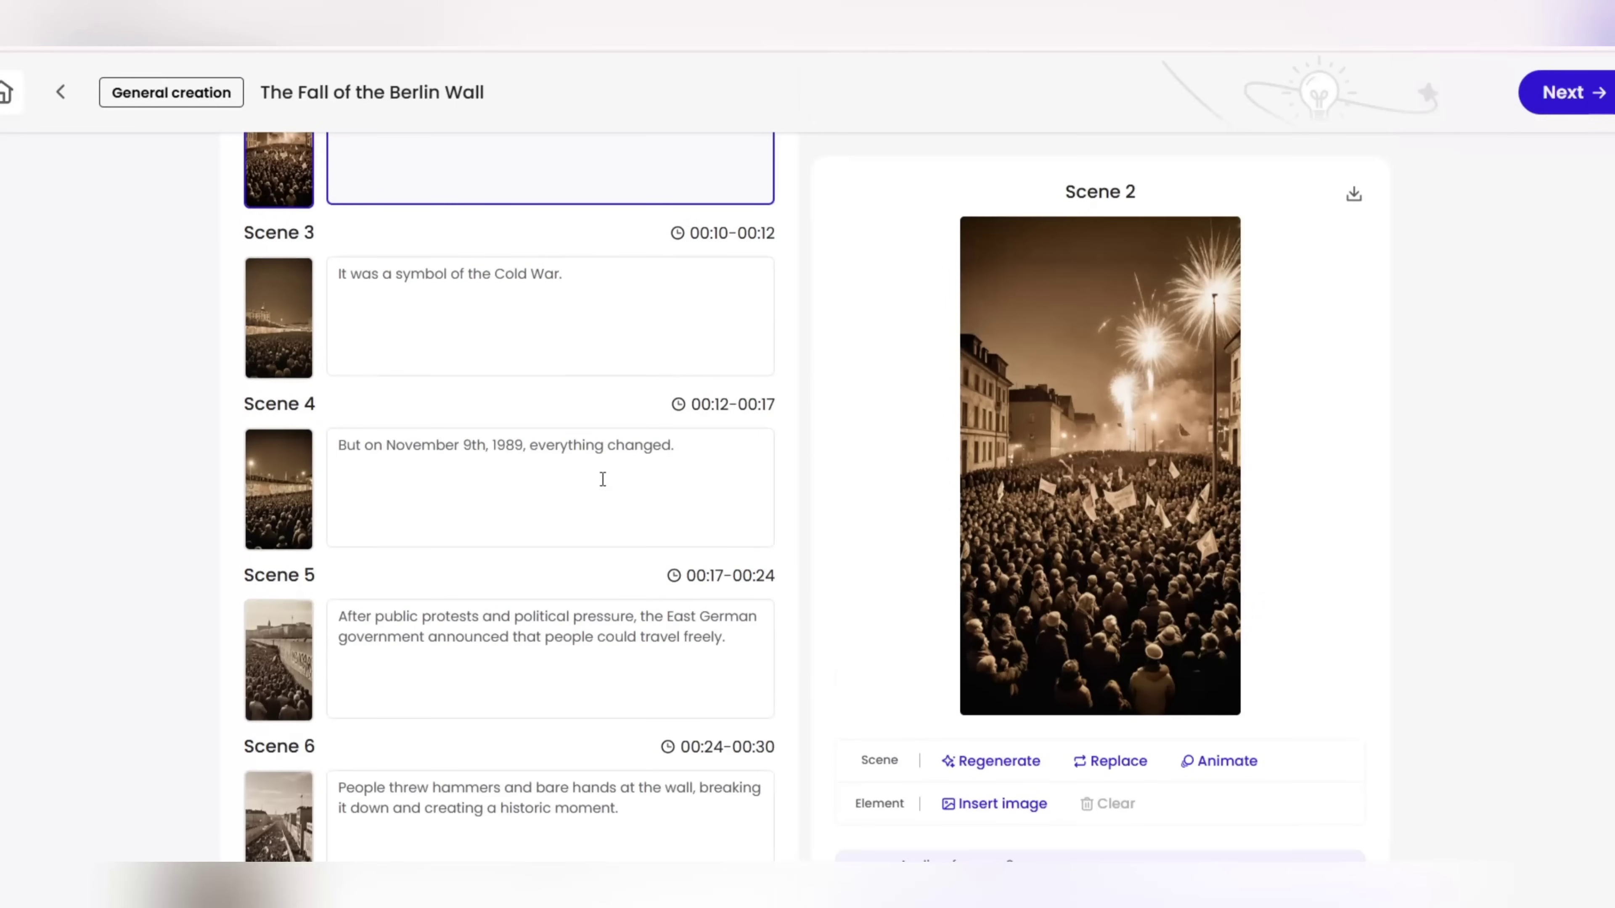
scroll(603, 479, "down", 6)
scroll(699, 585, "up", 10)
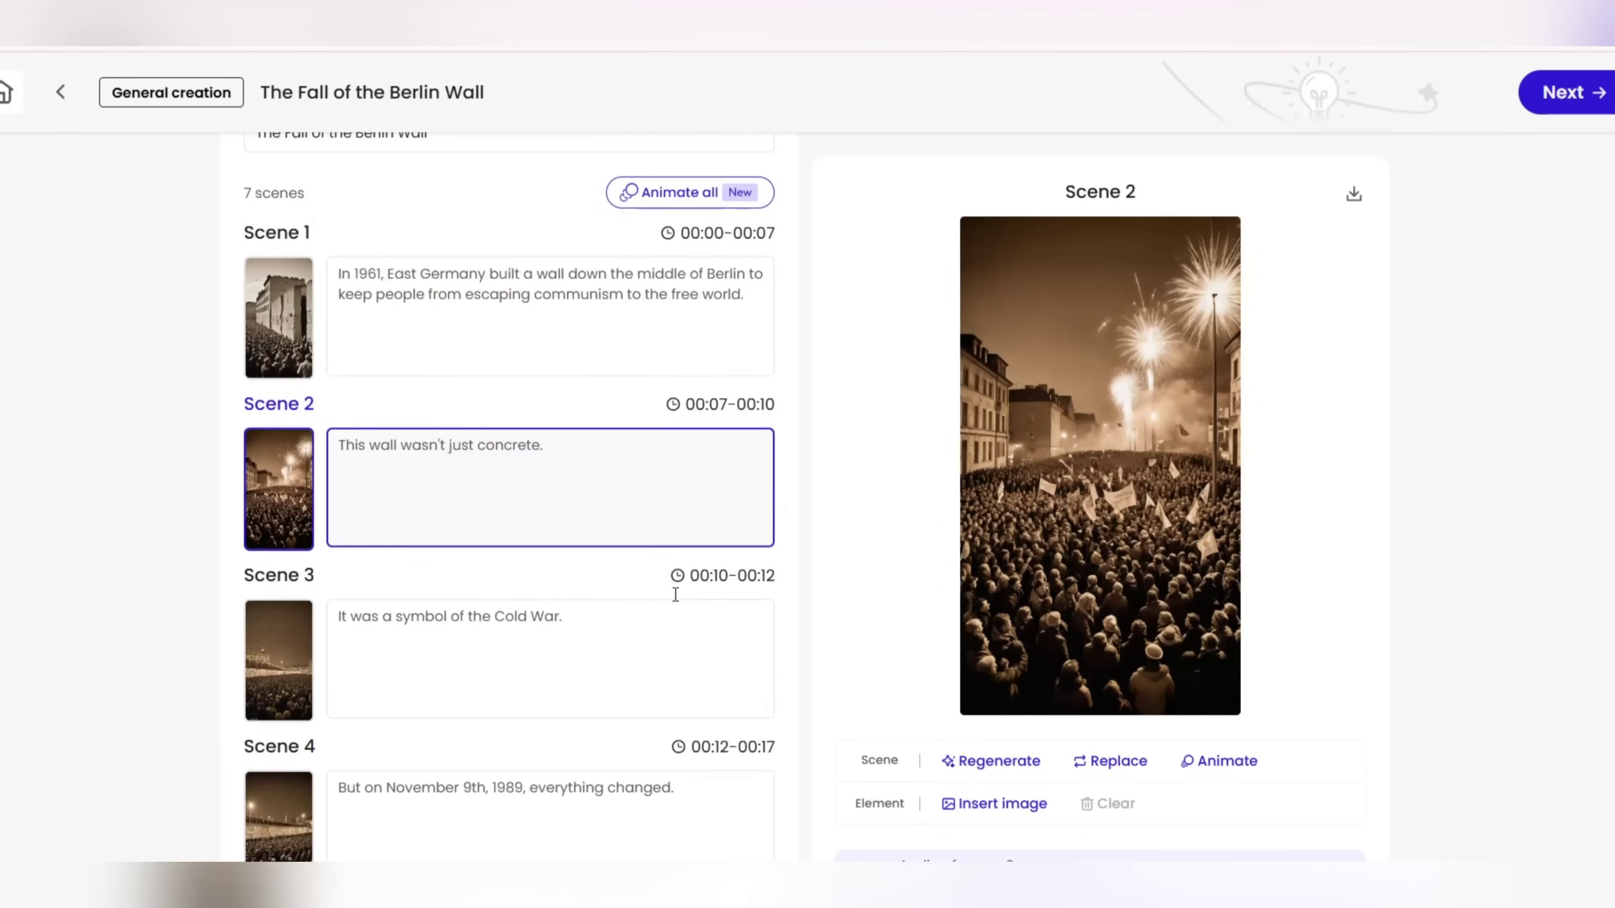
scroll(676, 594, "up", 2)
left_click(283, 401)
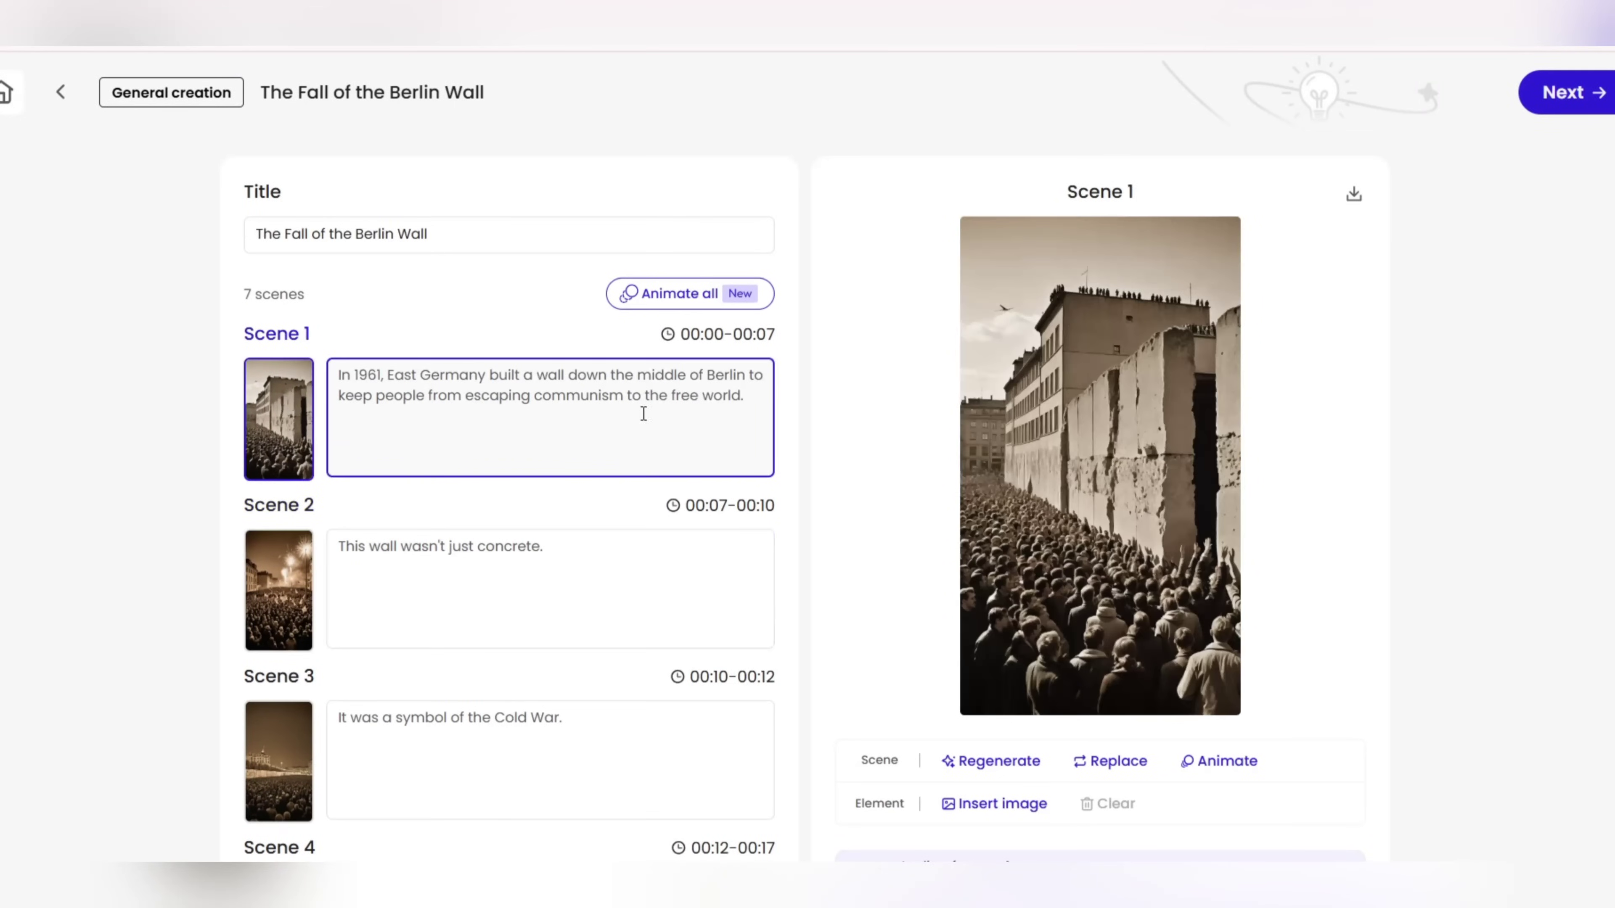
scroll(591, 420, "down", 3)
left_click(288, 356)
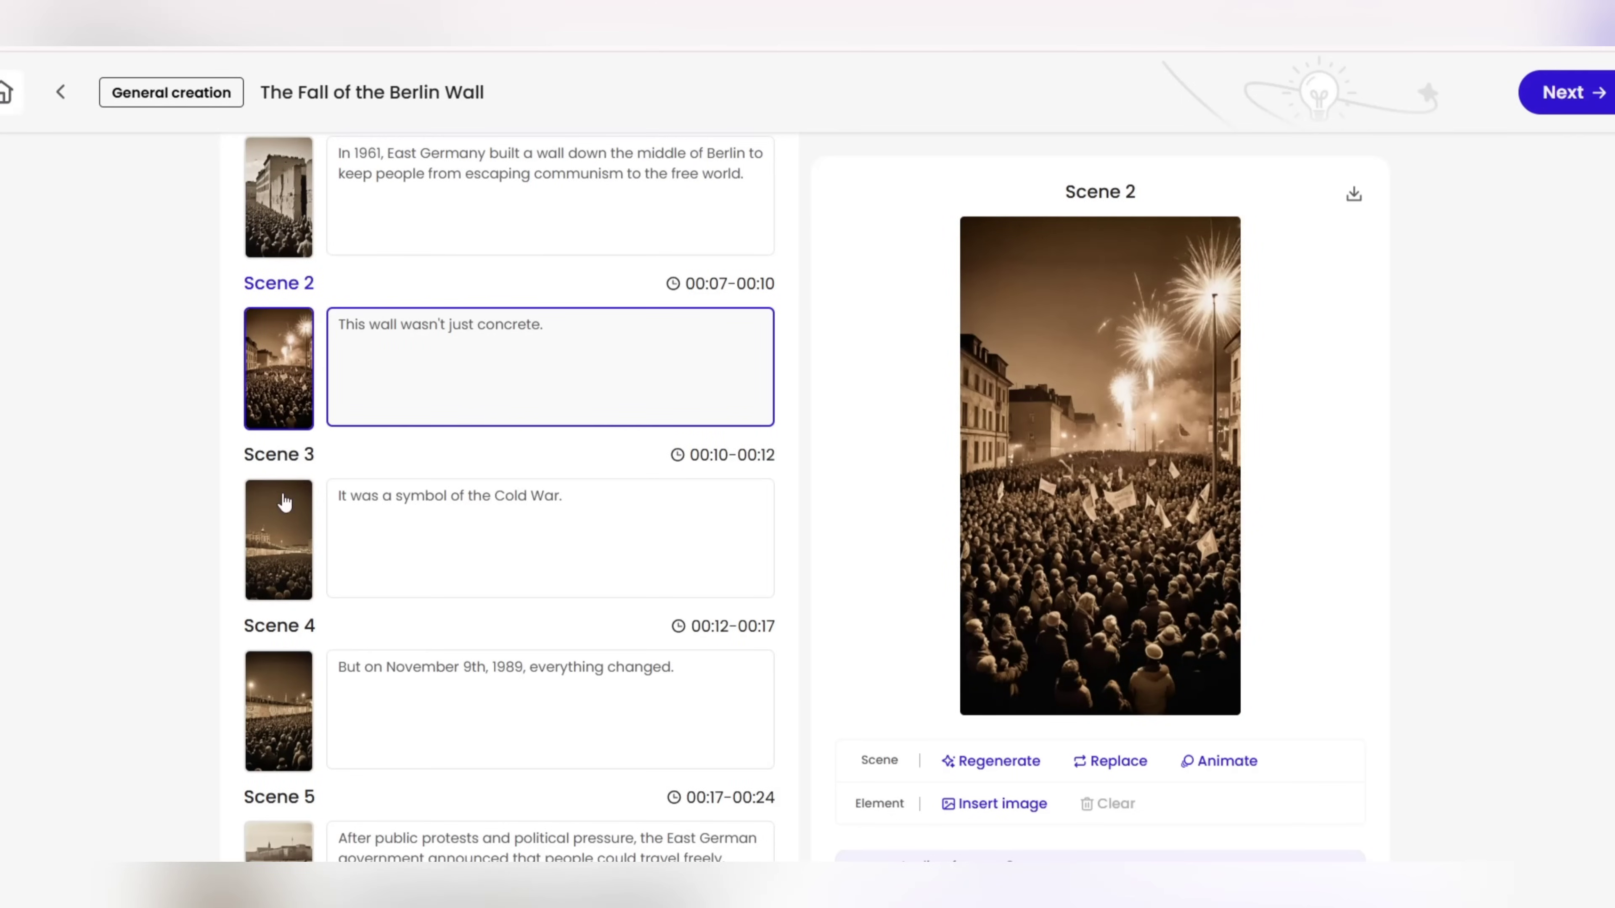
left_click(566, 504)
scroll(477, 497, "down", 3)
scroll(620, 444, "down", 6)
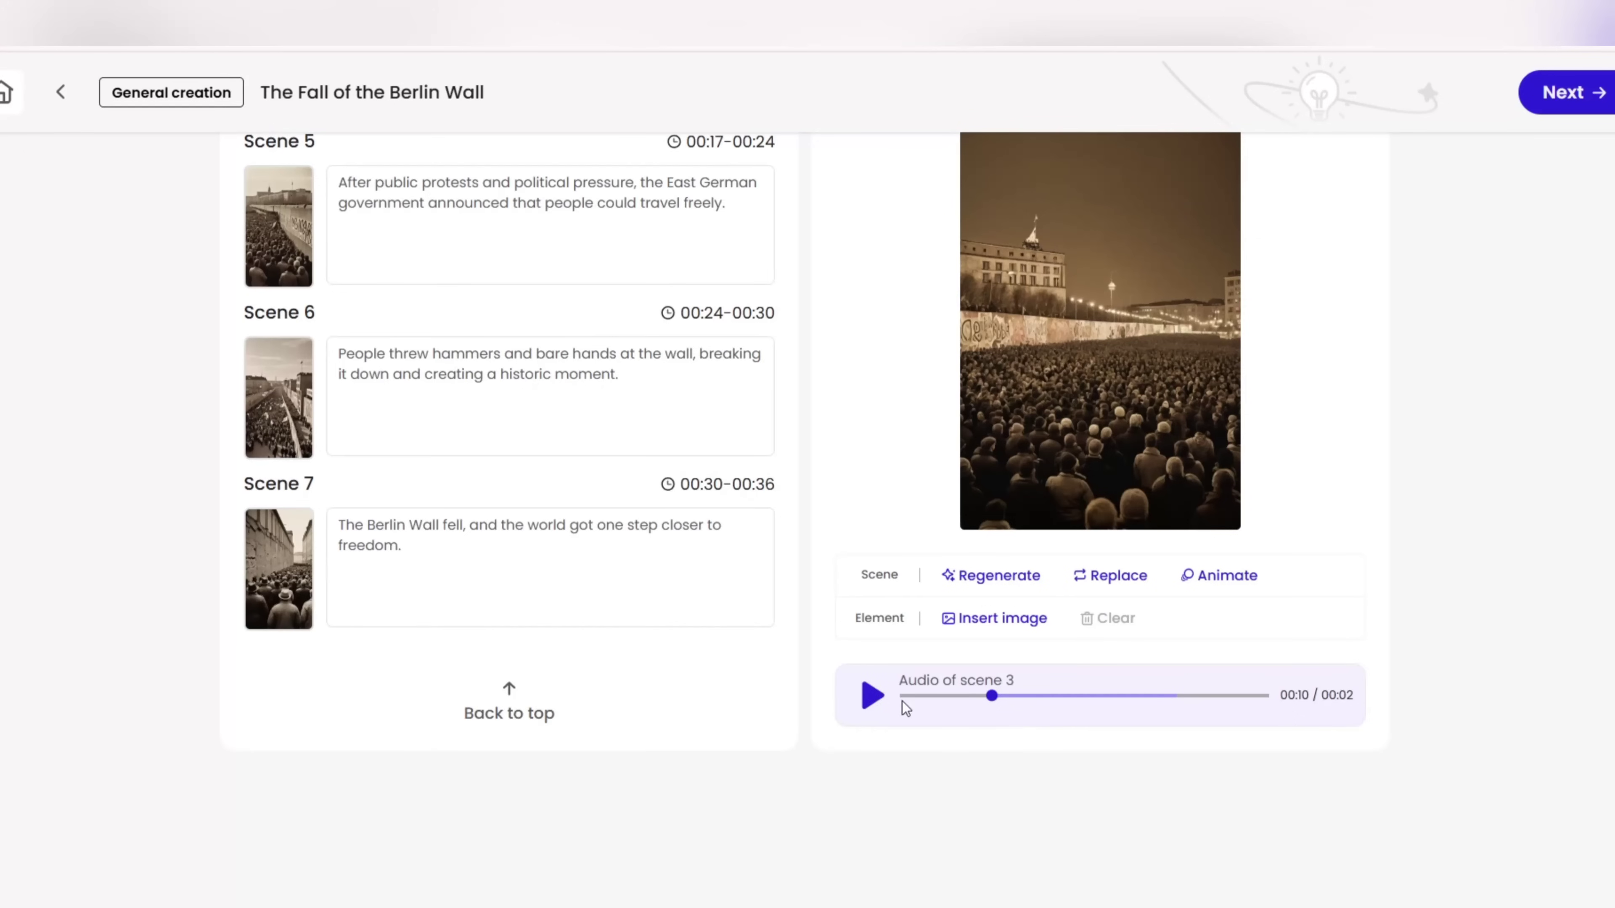
scroll(731, 678, "up", 12)
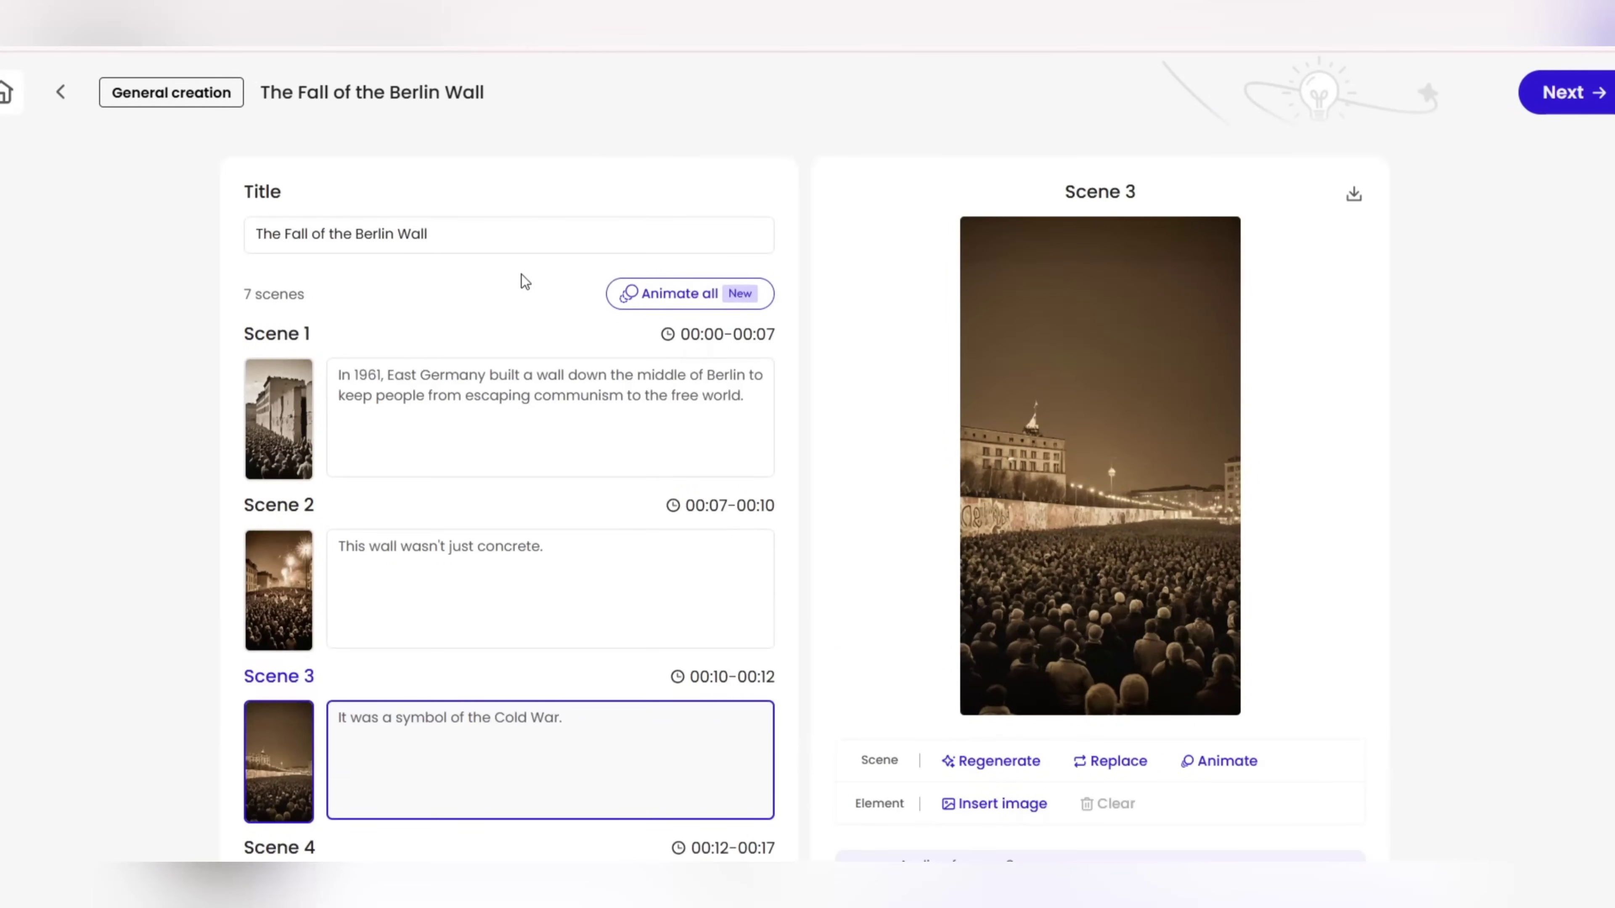
left_click(1565, 95)
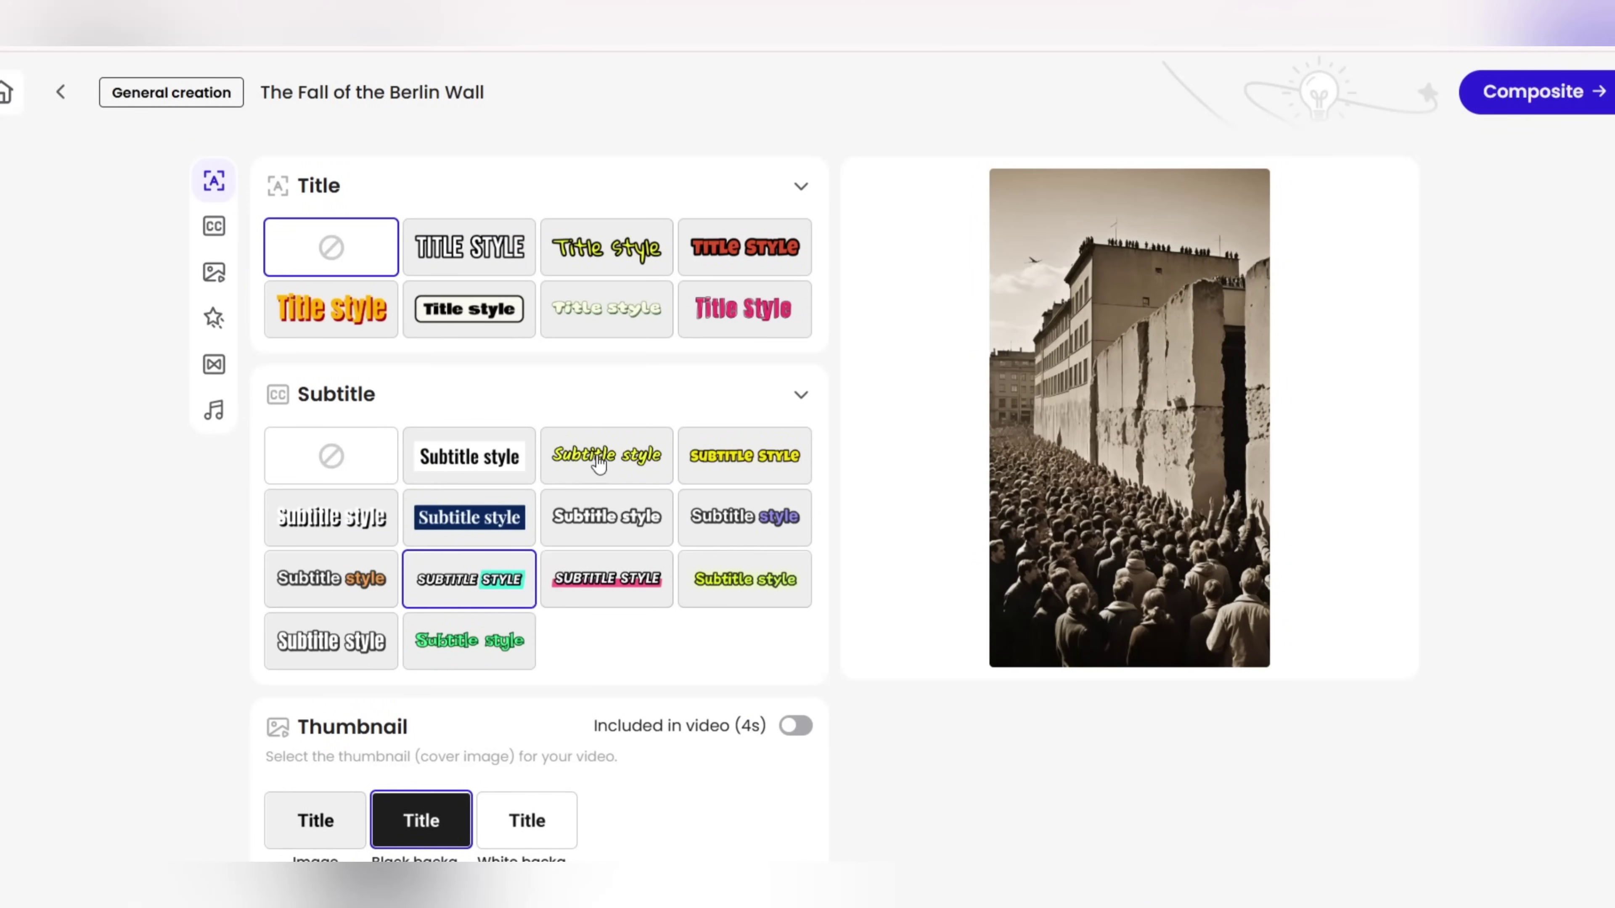
Step: Pick a subtitle style and an Image thumbnail using the scene image
left_click(635, 573)
scroll(455, 584, "down", 5)
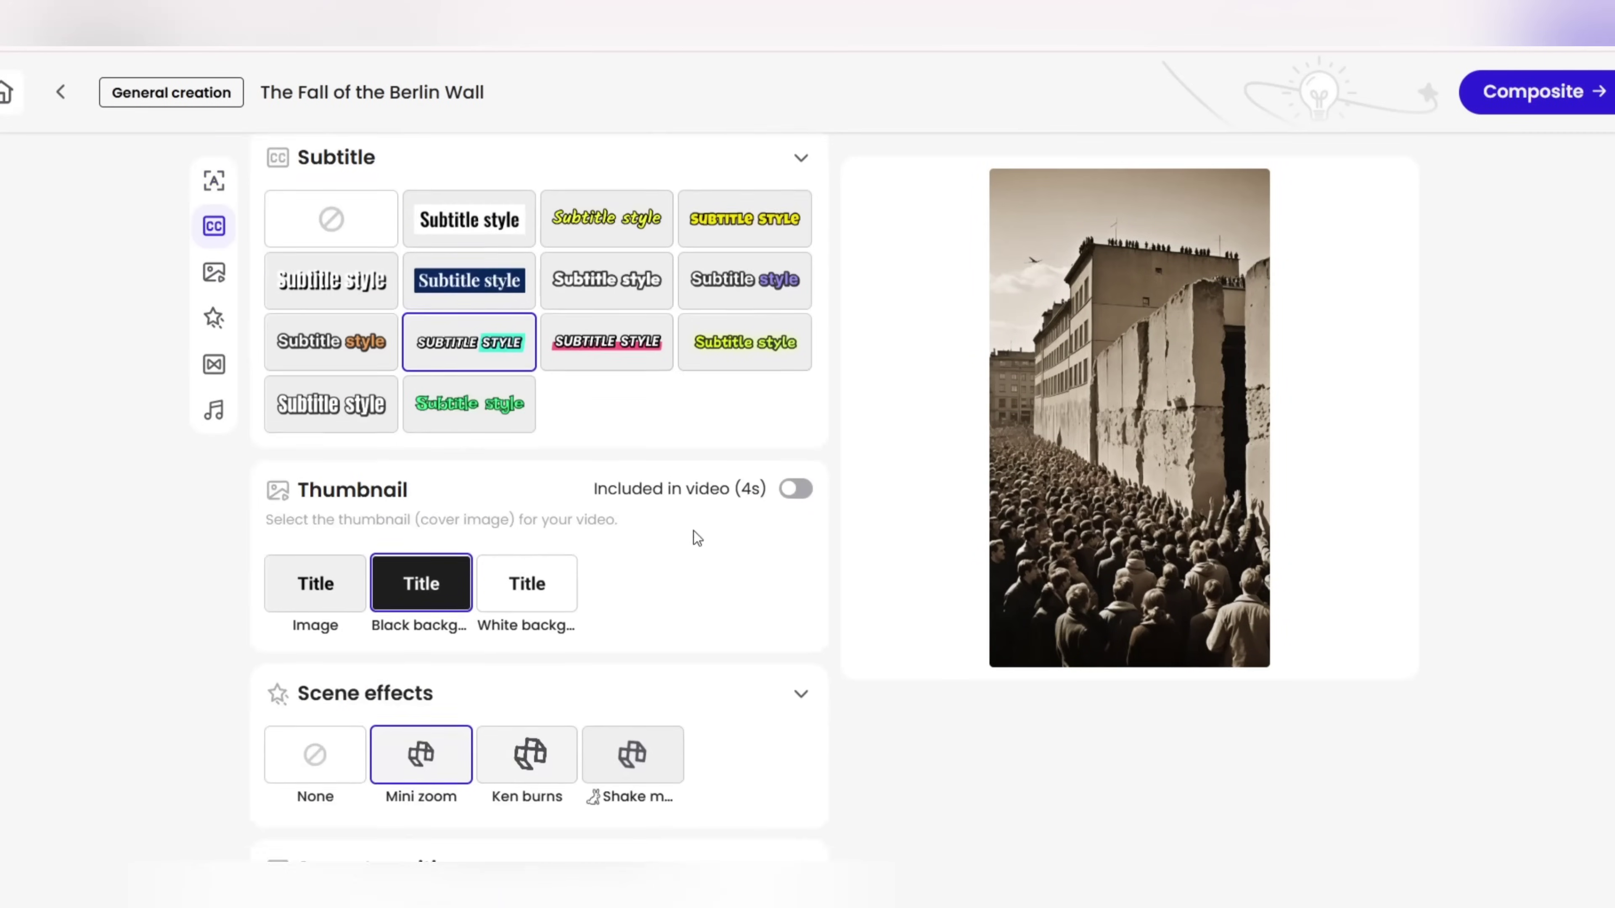
left_click(559, 488)
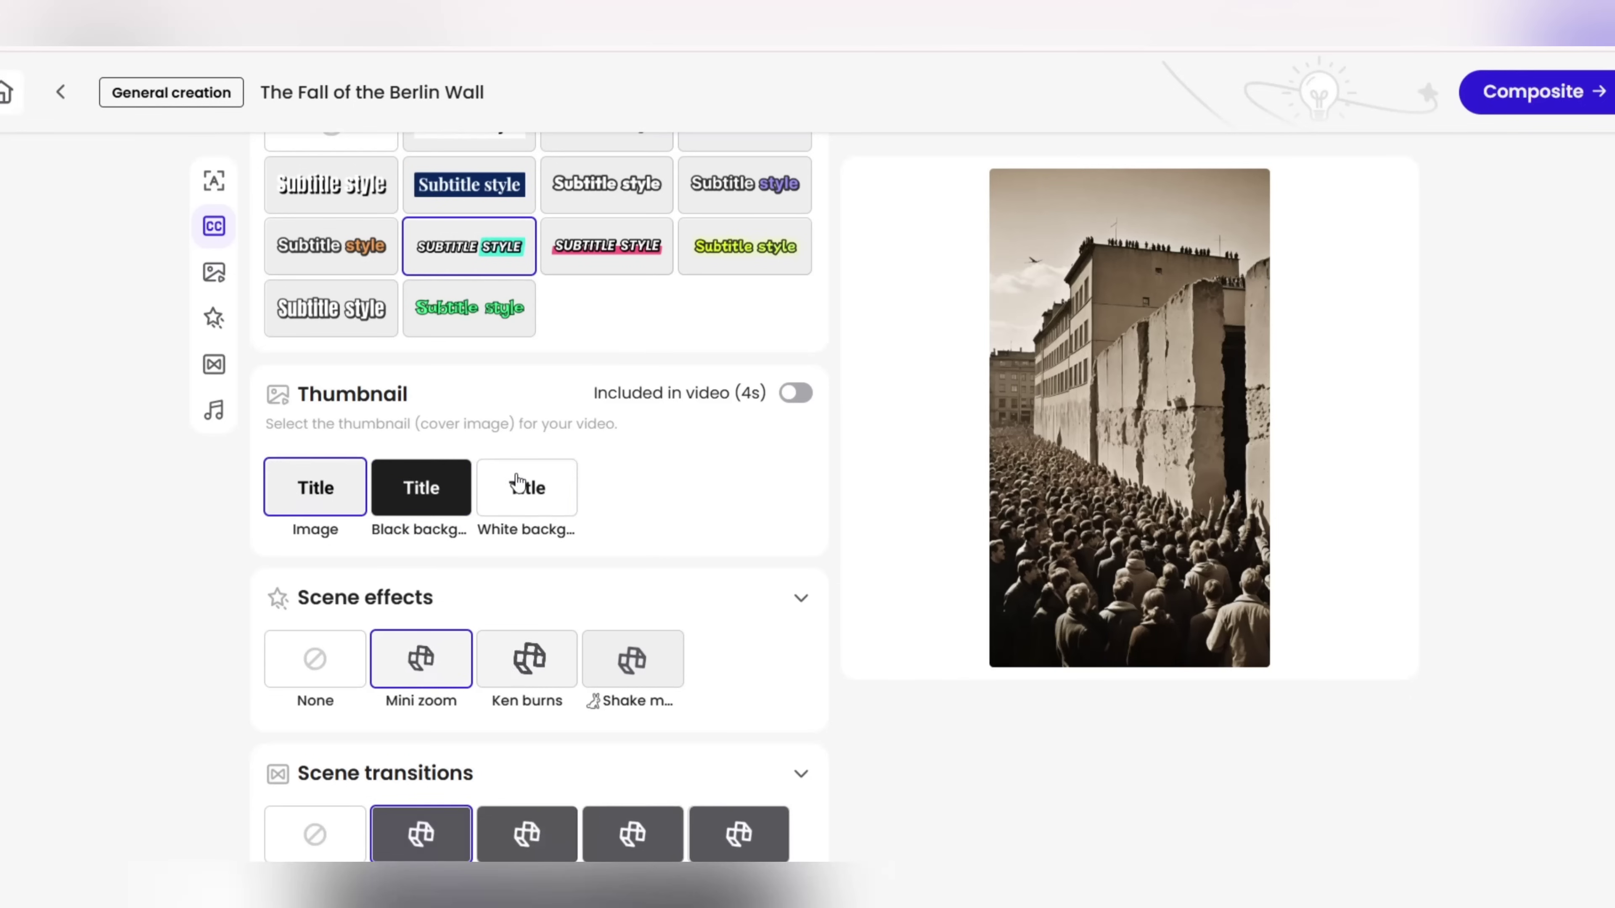
Step: Apply the Shake effect, Glare transitions and low music volume, then composite
scroll(681, 459, "down", 4)
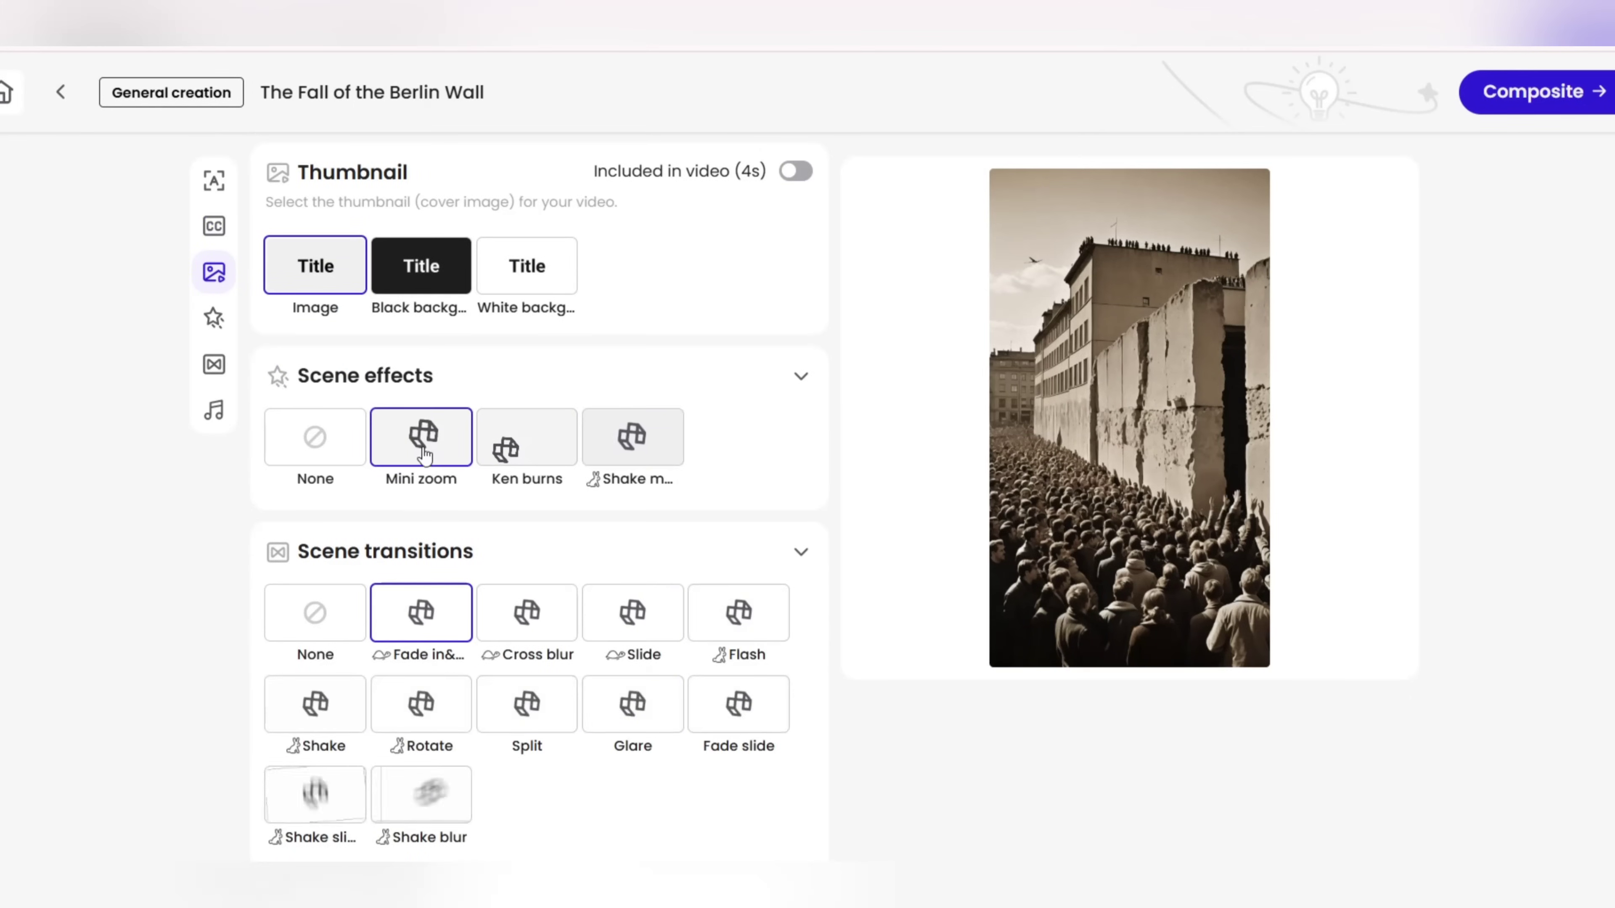
left_click(633, 439)
scroll(595, 451, "down", 2)
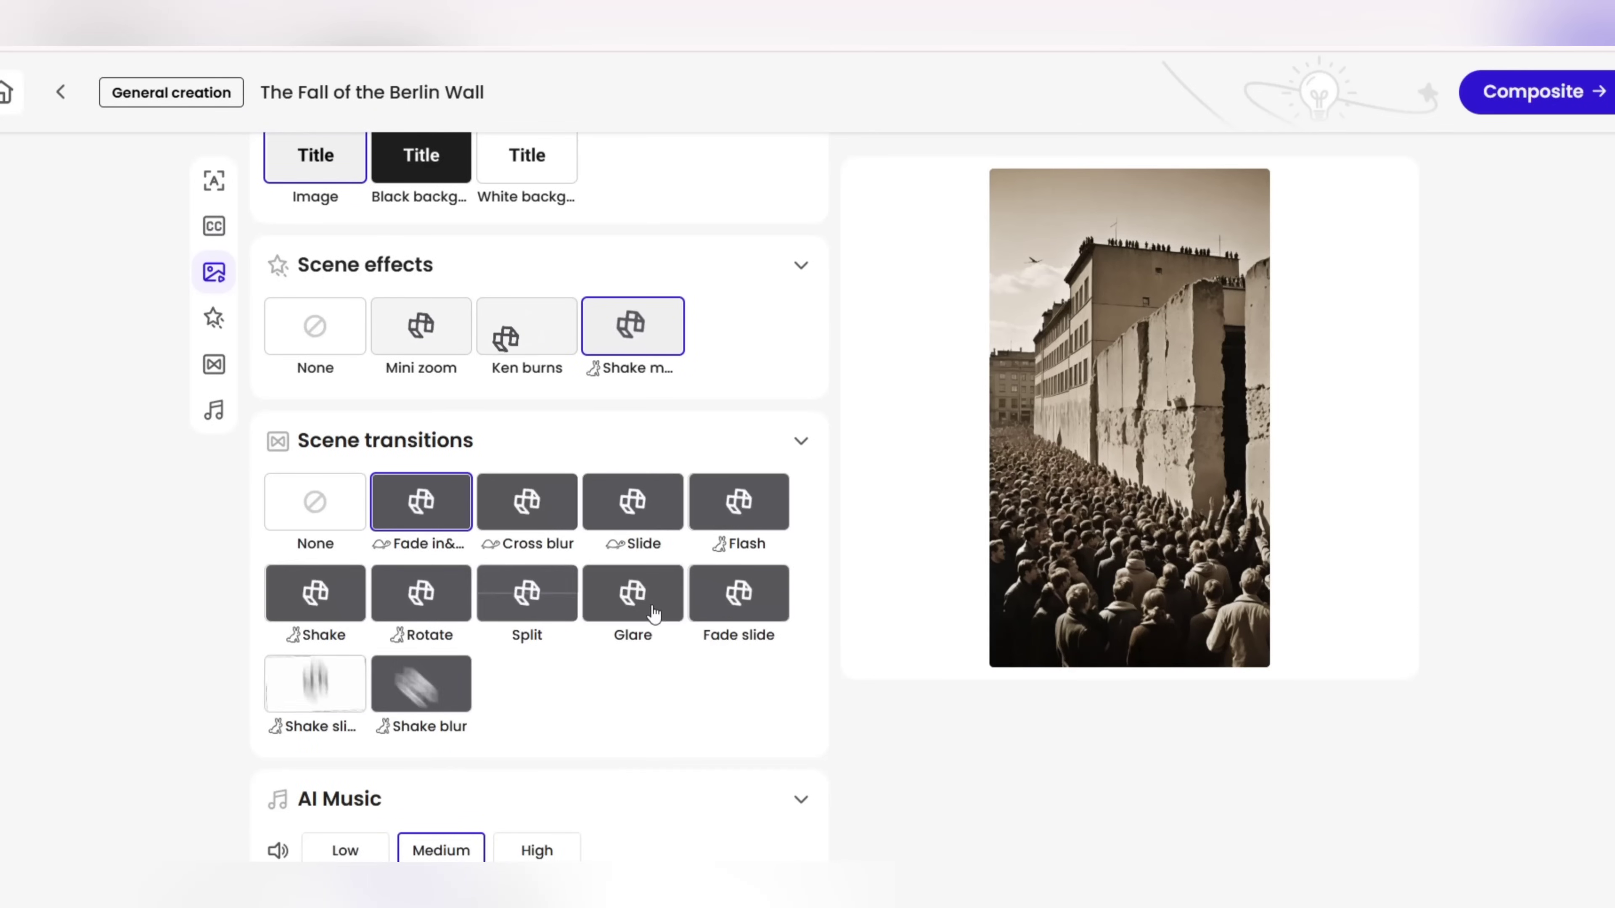
left_click(653, 614)
scroll(415, 674, "down", 6)
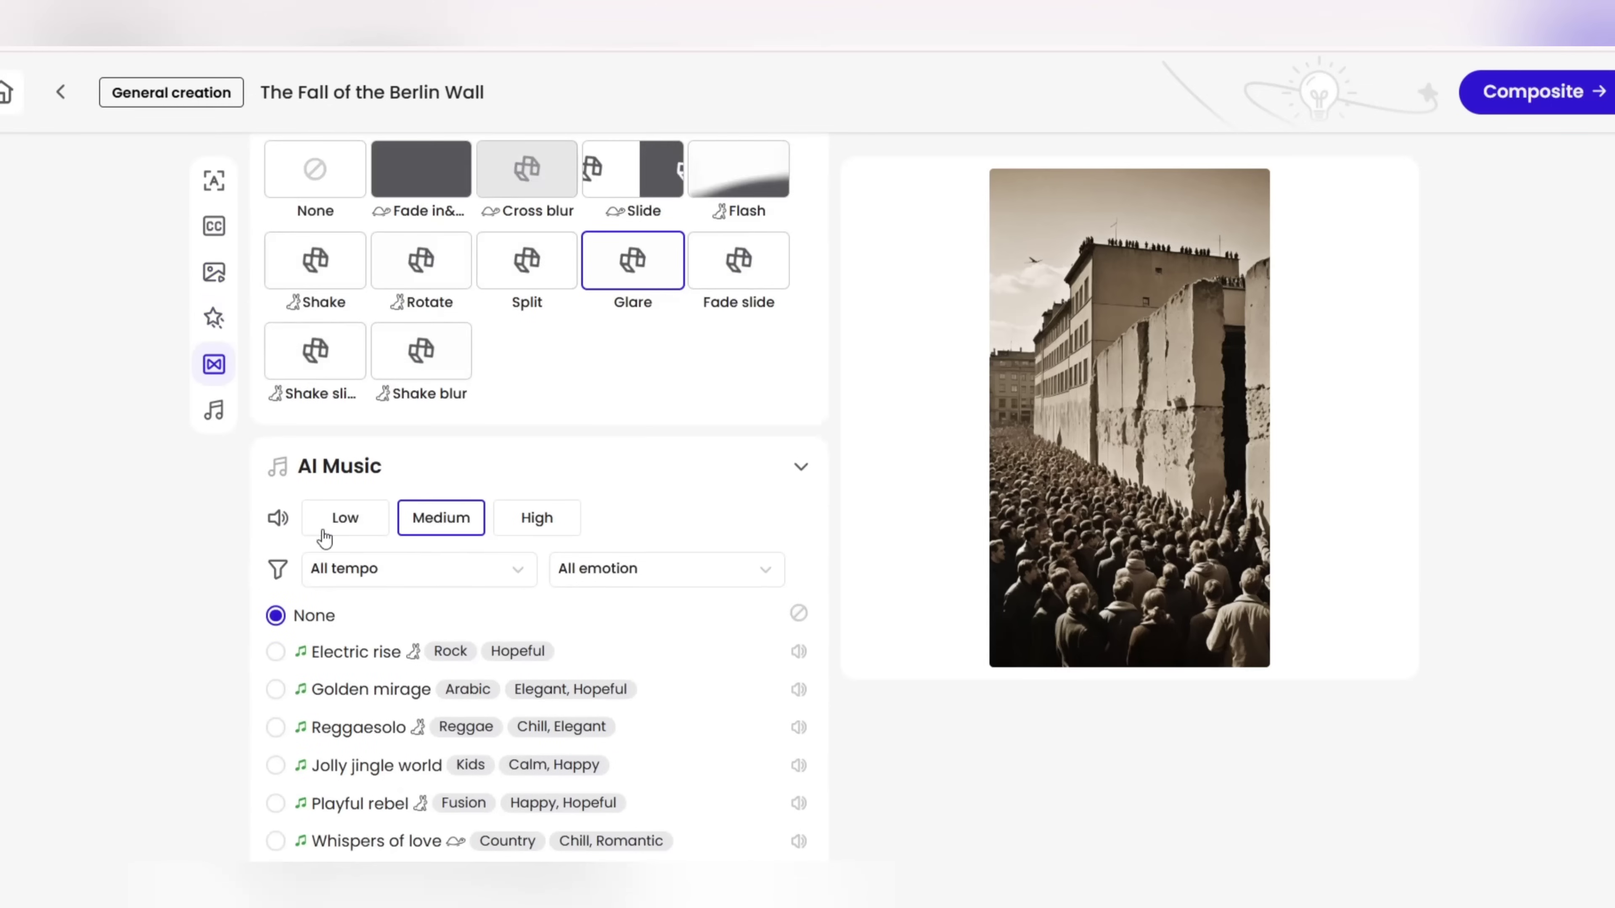
left_click(324, 531)
scroll(676, 553, "down", 4)
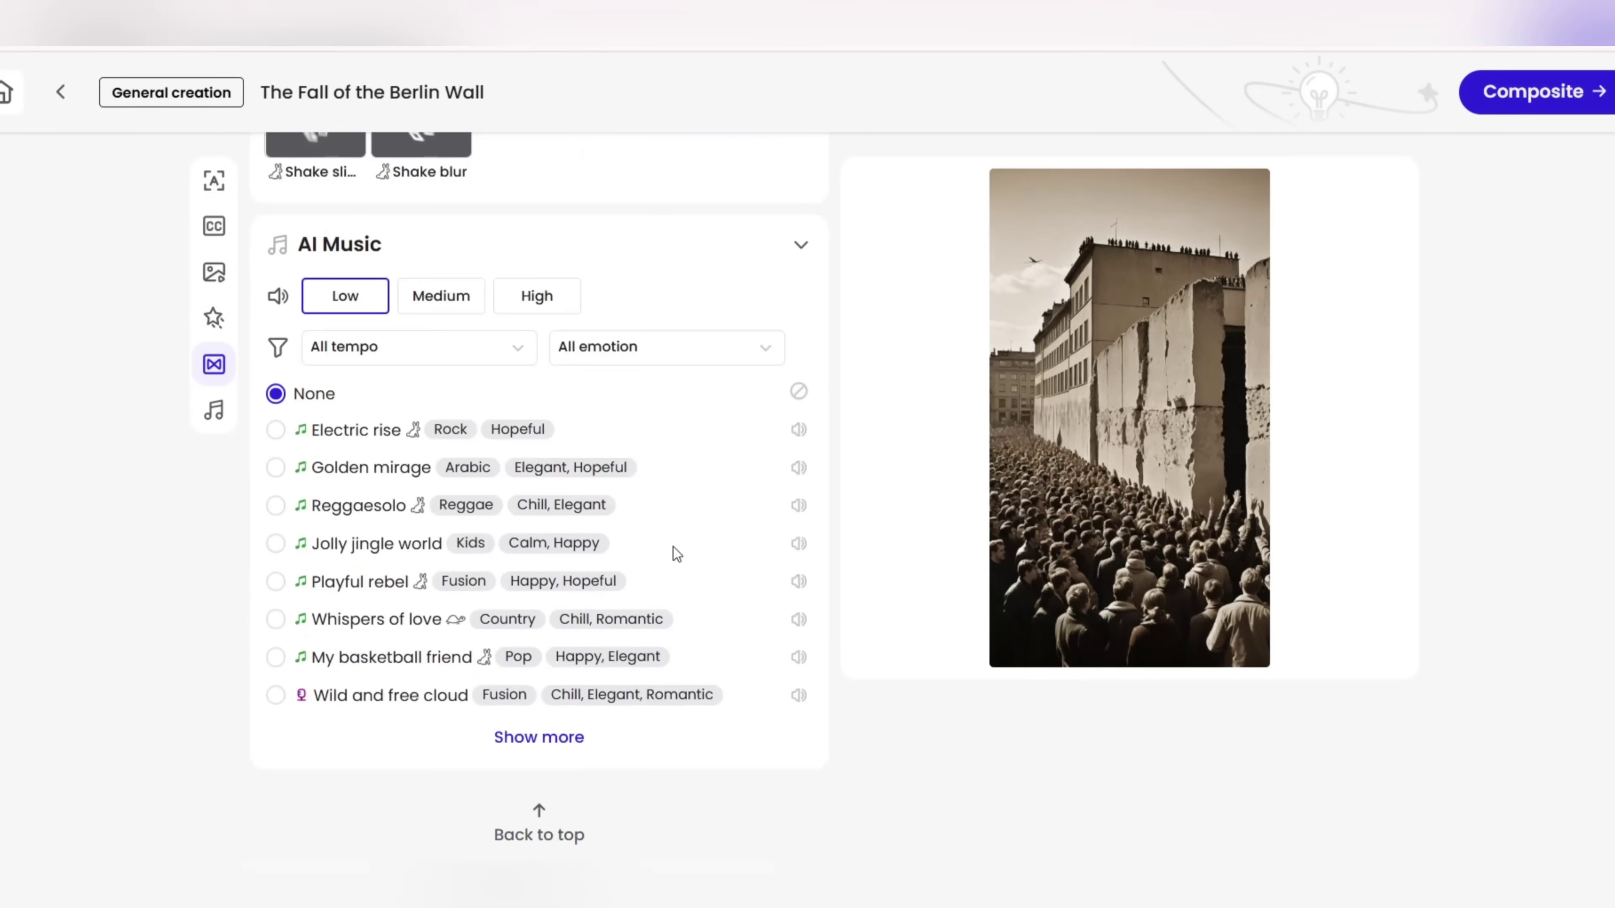
scroll(451, 696, "up", 20)
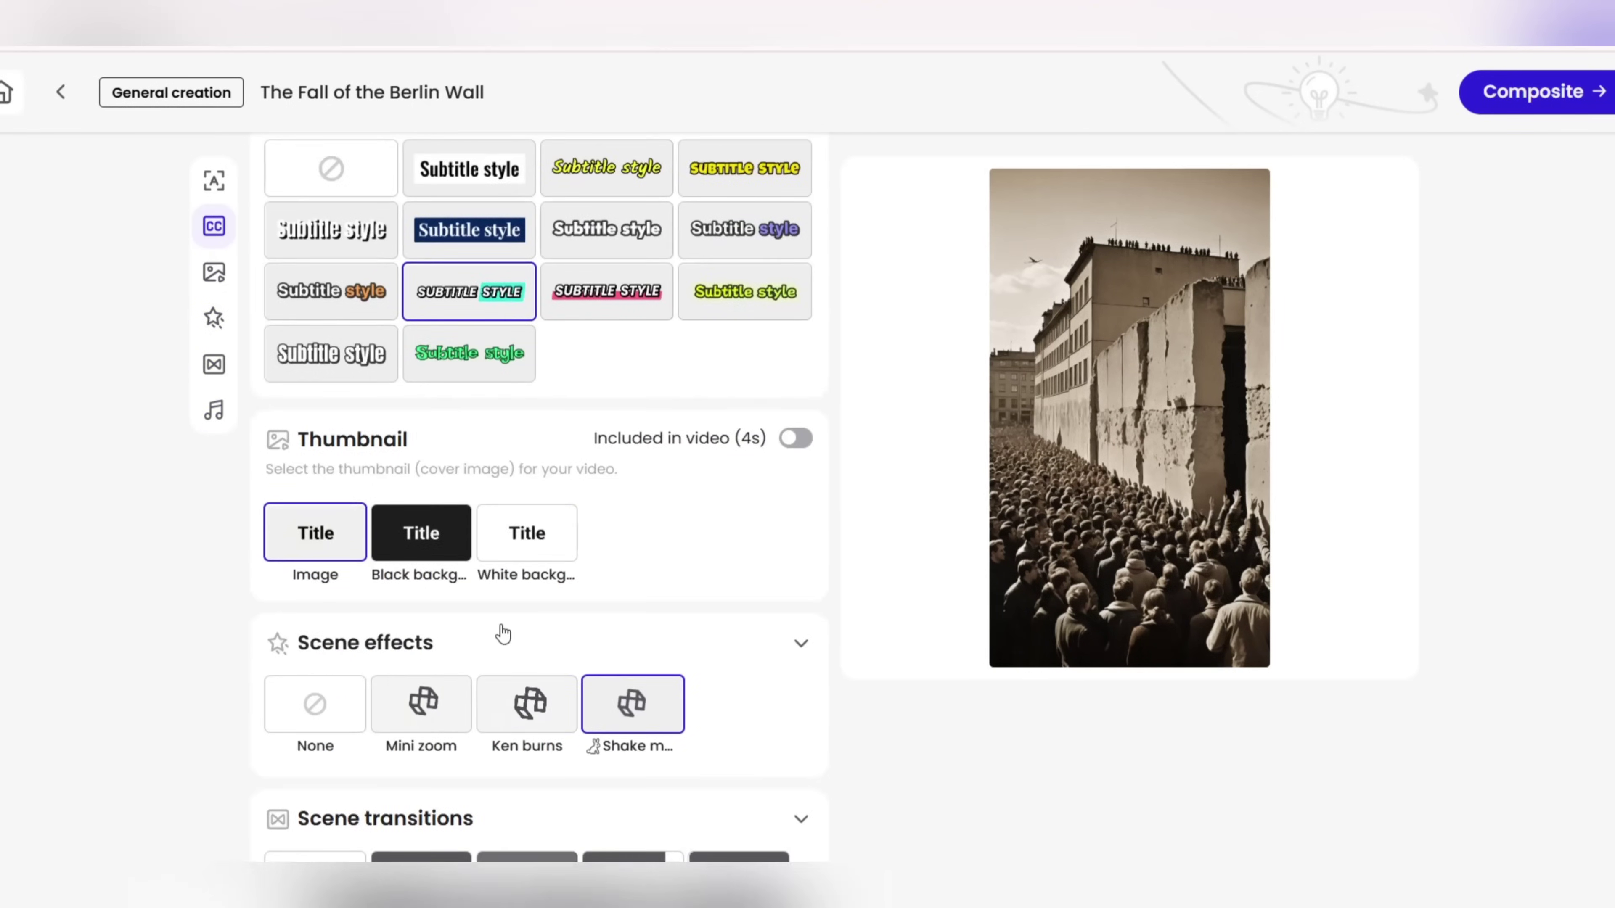
scroll(502, 633, "up", 5)
left_click(1561, 94)
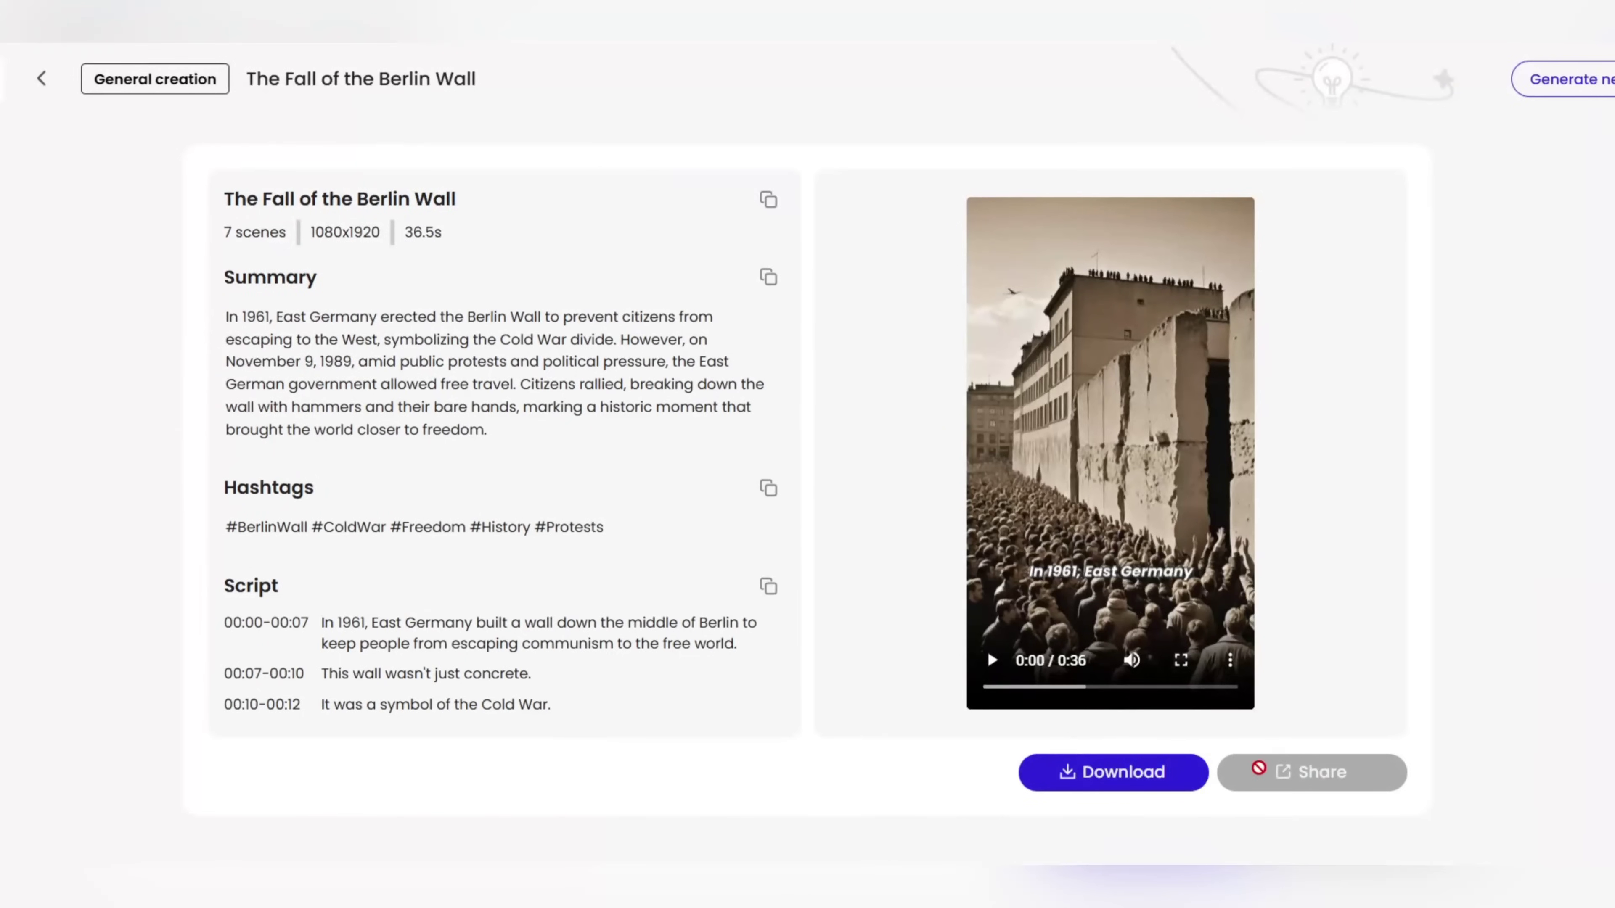
Step: Show the download options for the finished Berlin Wall video
left_click(1056, 781)
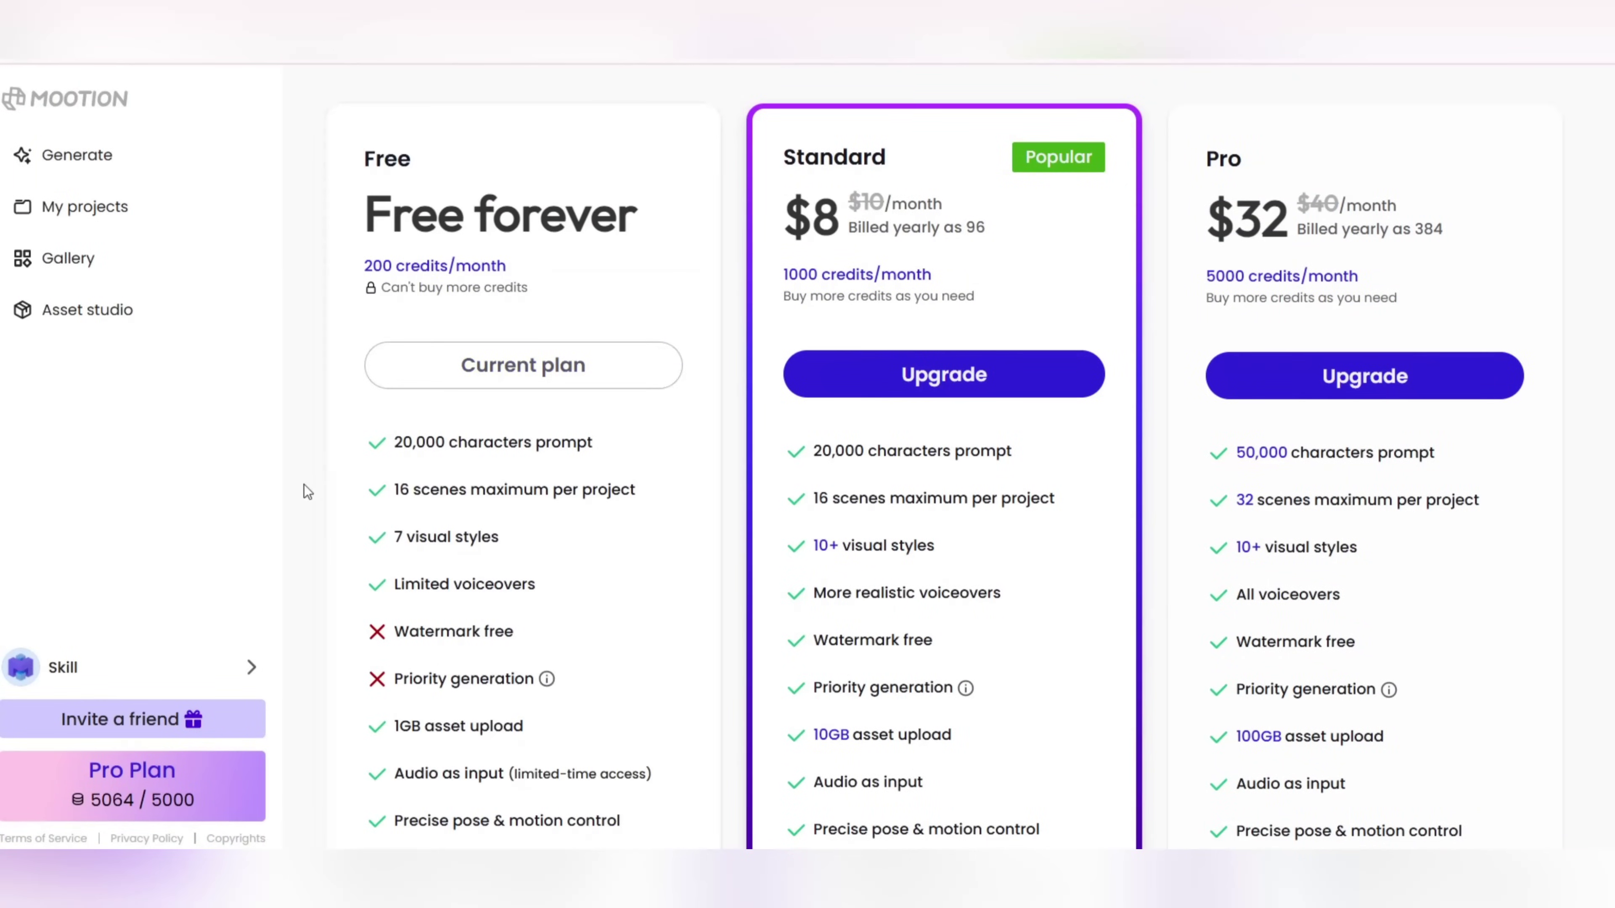
scroll(866, 229, "down", 3)
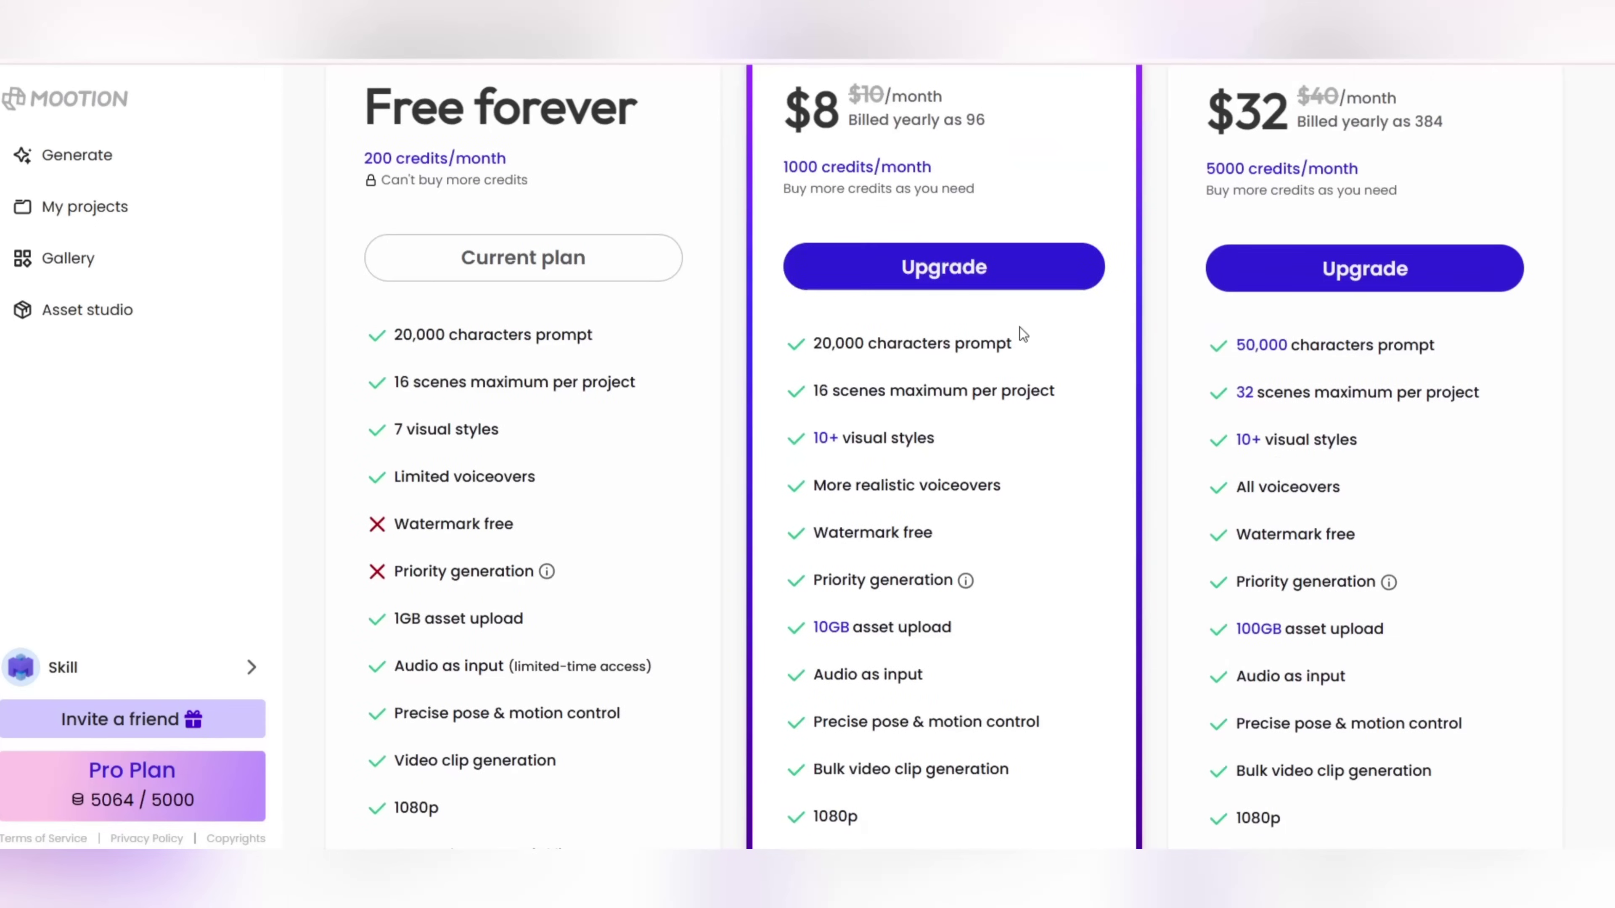
scroll(391, 775, "up", 1)
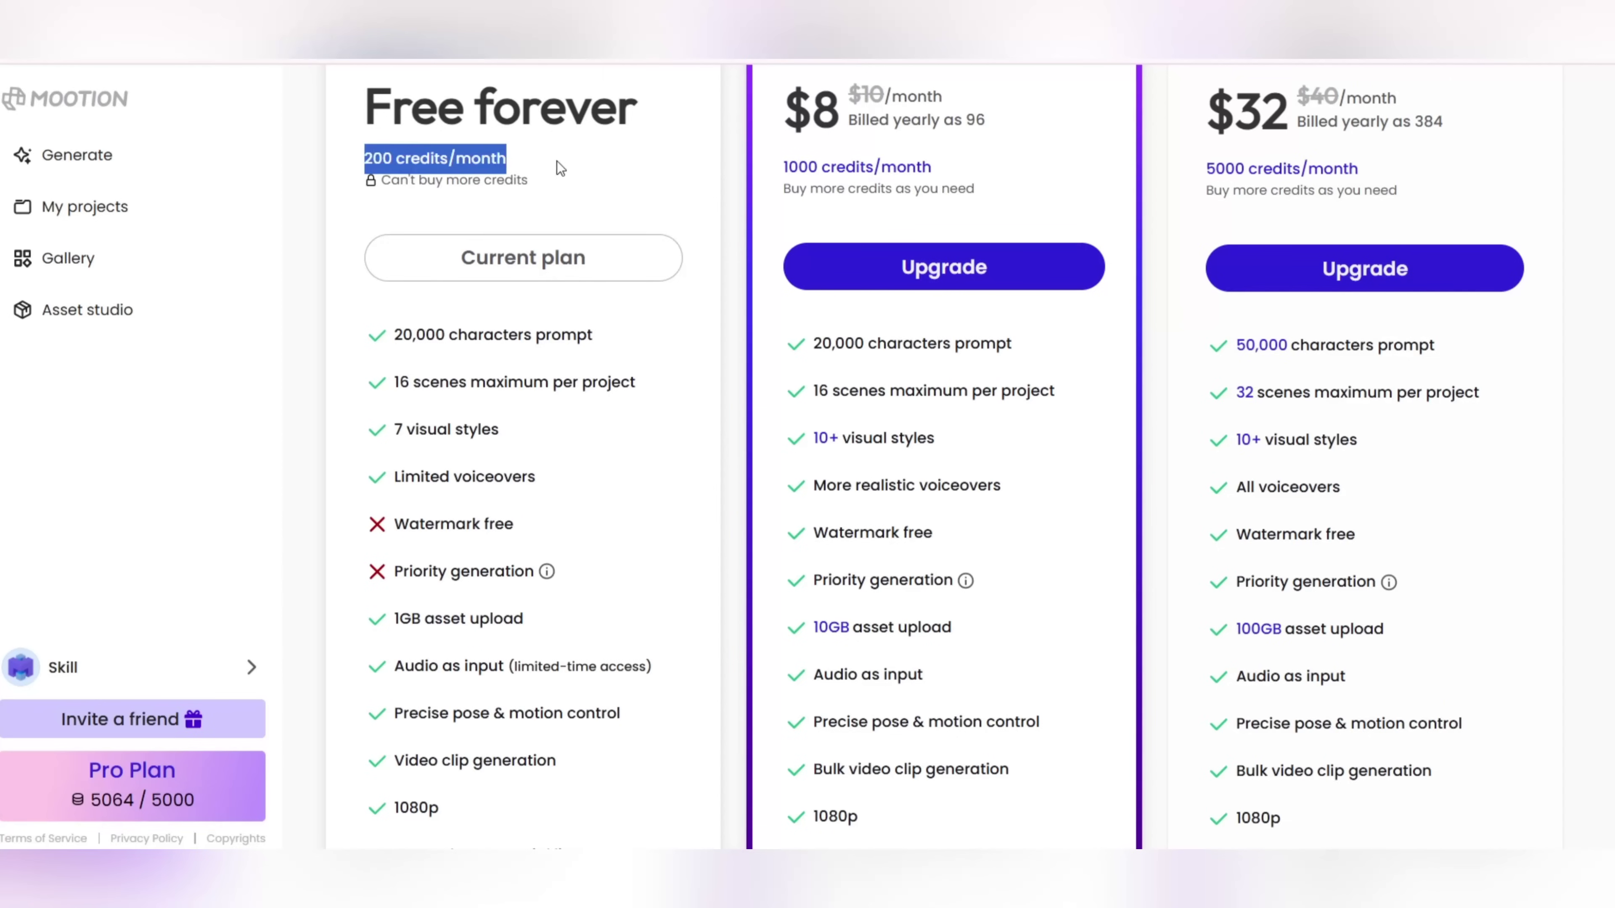
left_click_drag(786, 113, 995, 120)
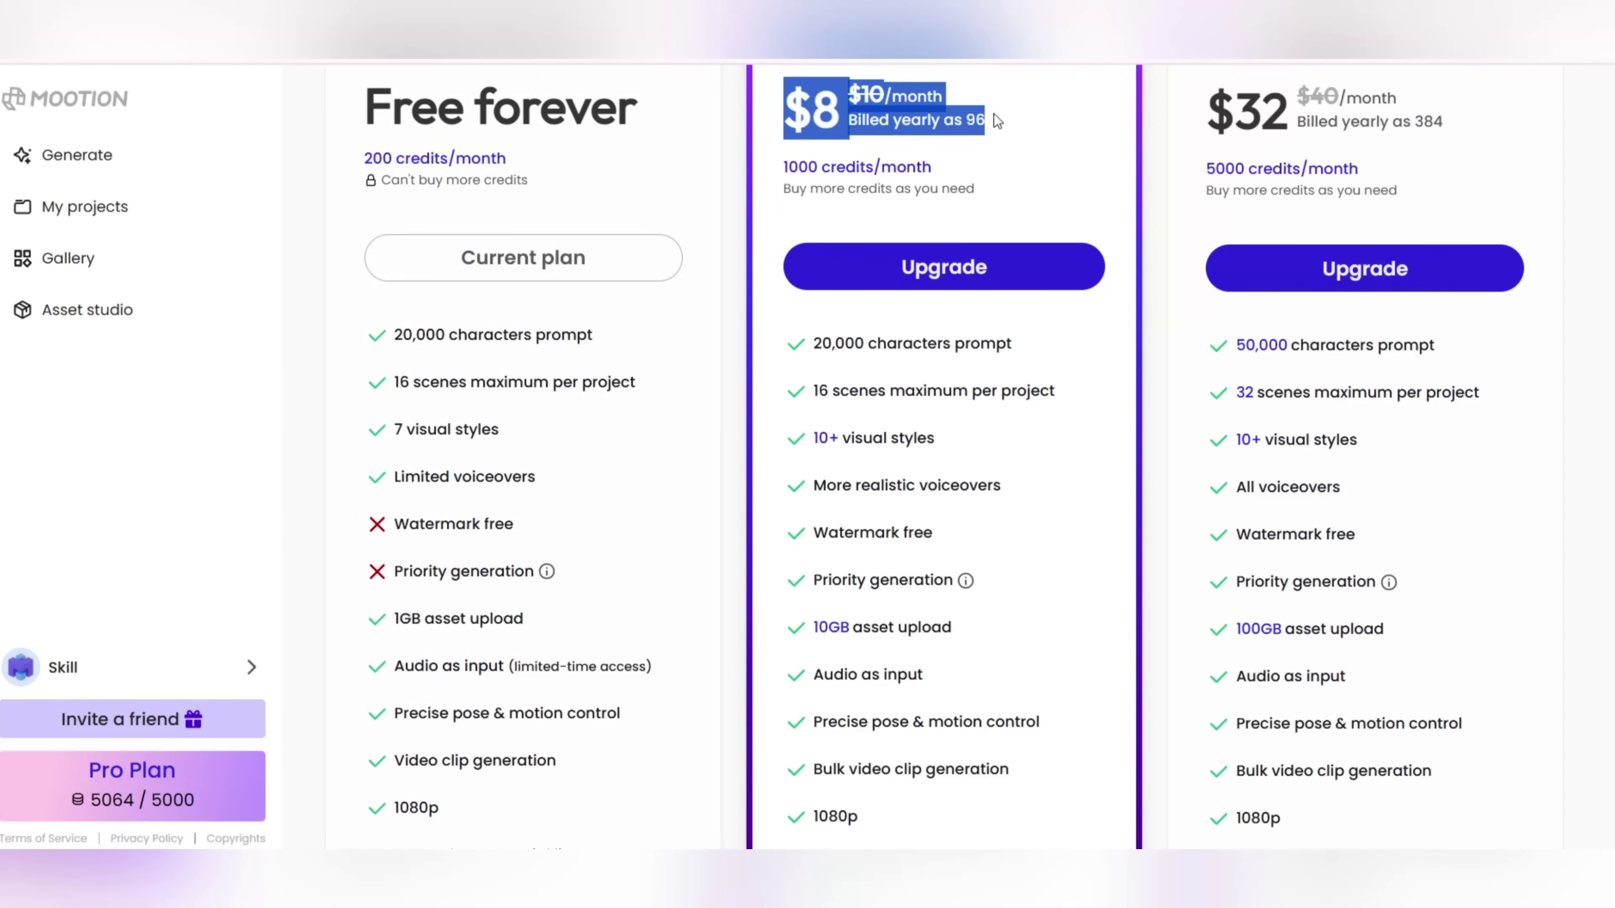
left_click(1030, 120)
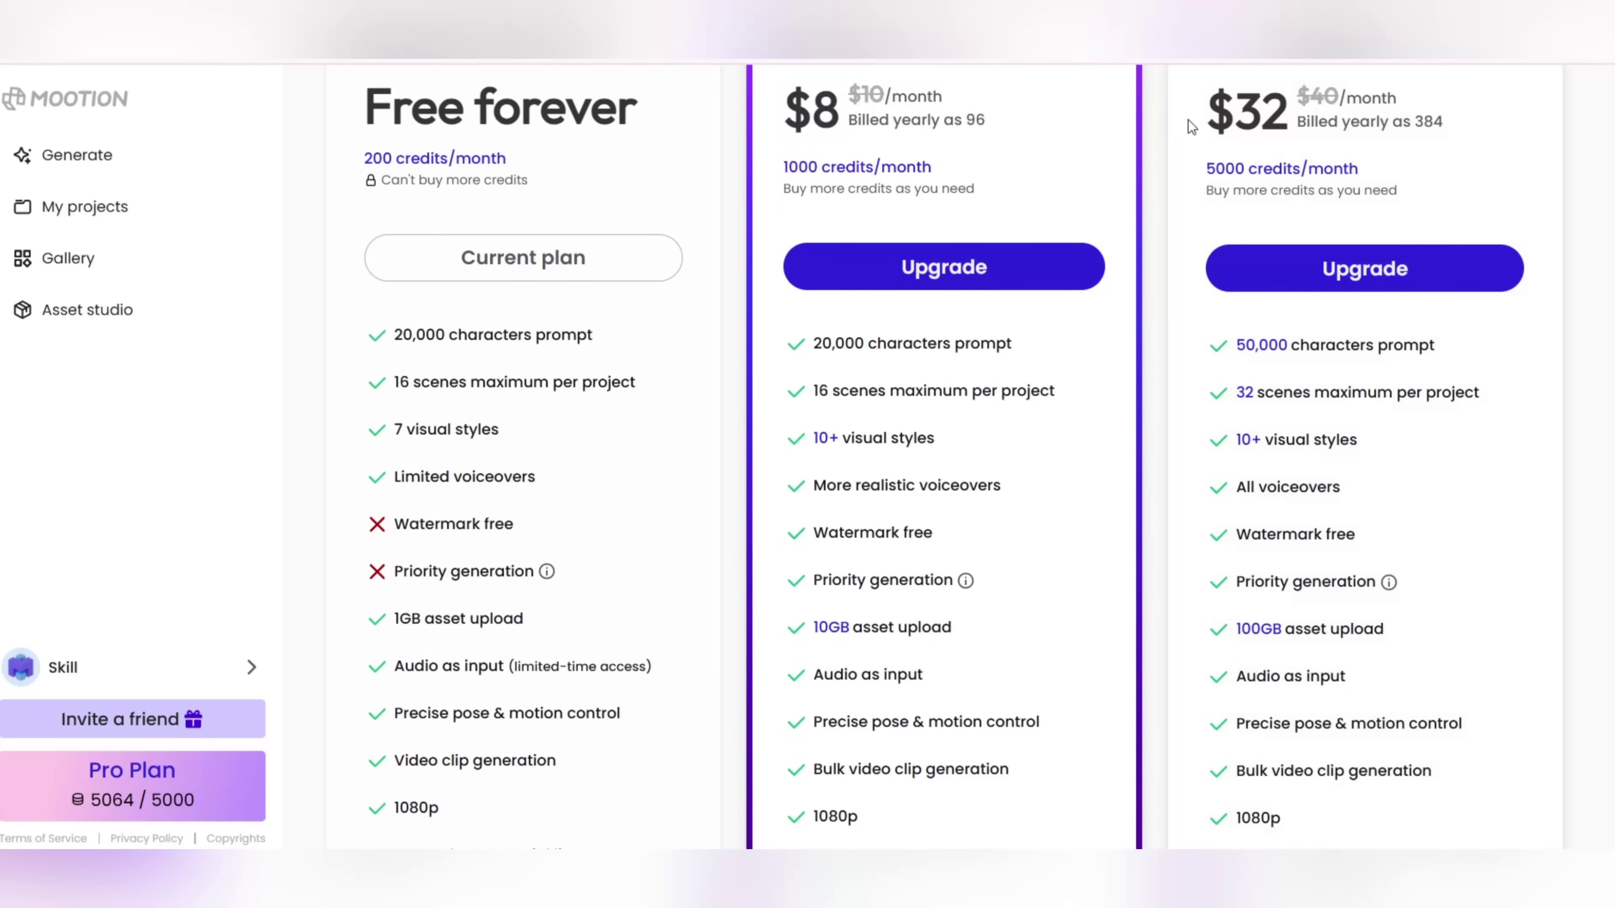
left_click_drag(1189, 120, 1295, 105)
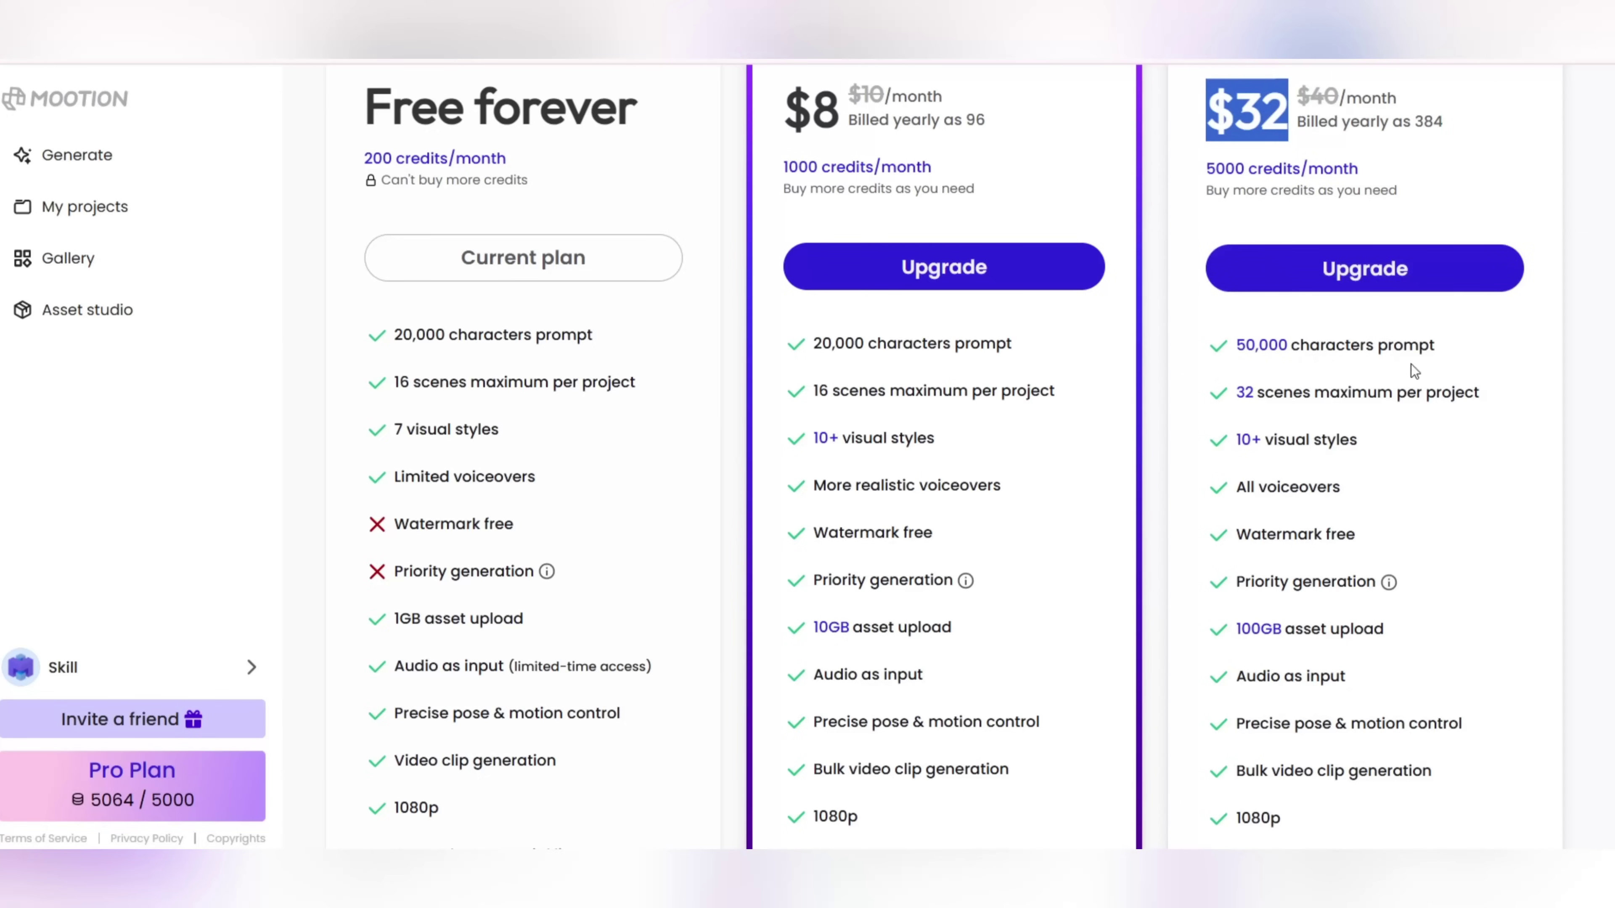
left_click_drag(1288, 346, 1231, 350)
double_click(1231, 349)
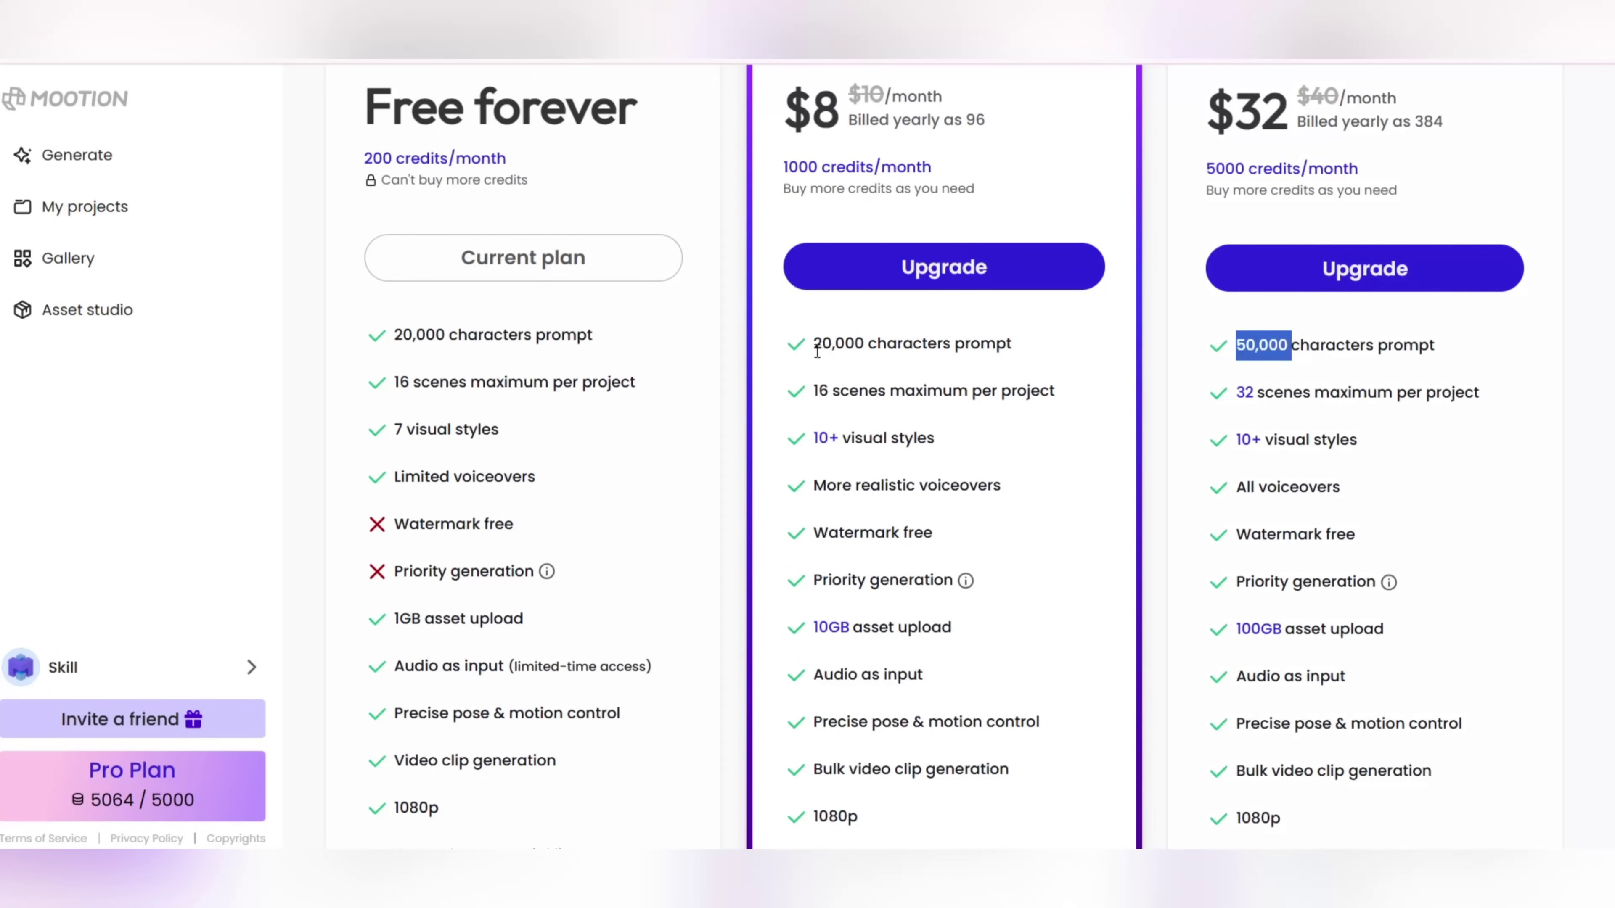
triple_click(459, 519)
triple_click(540, 572)
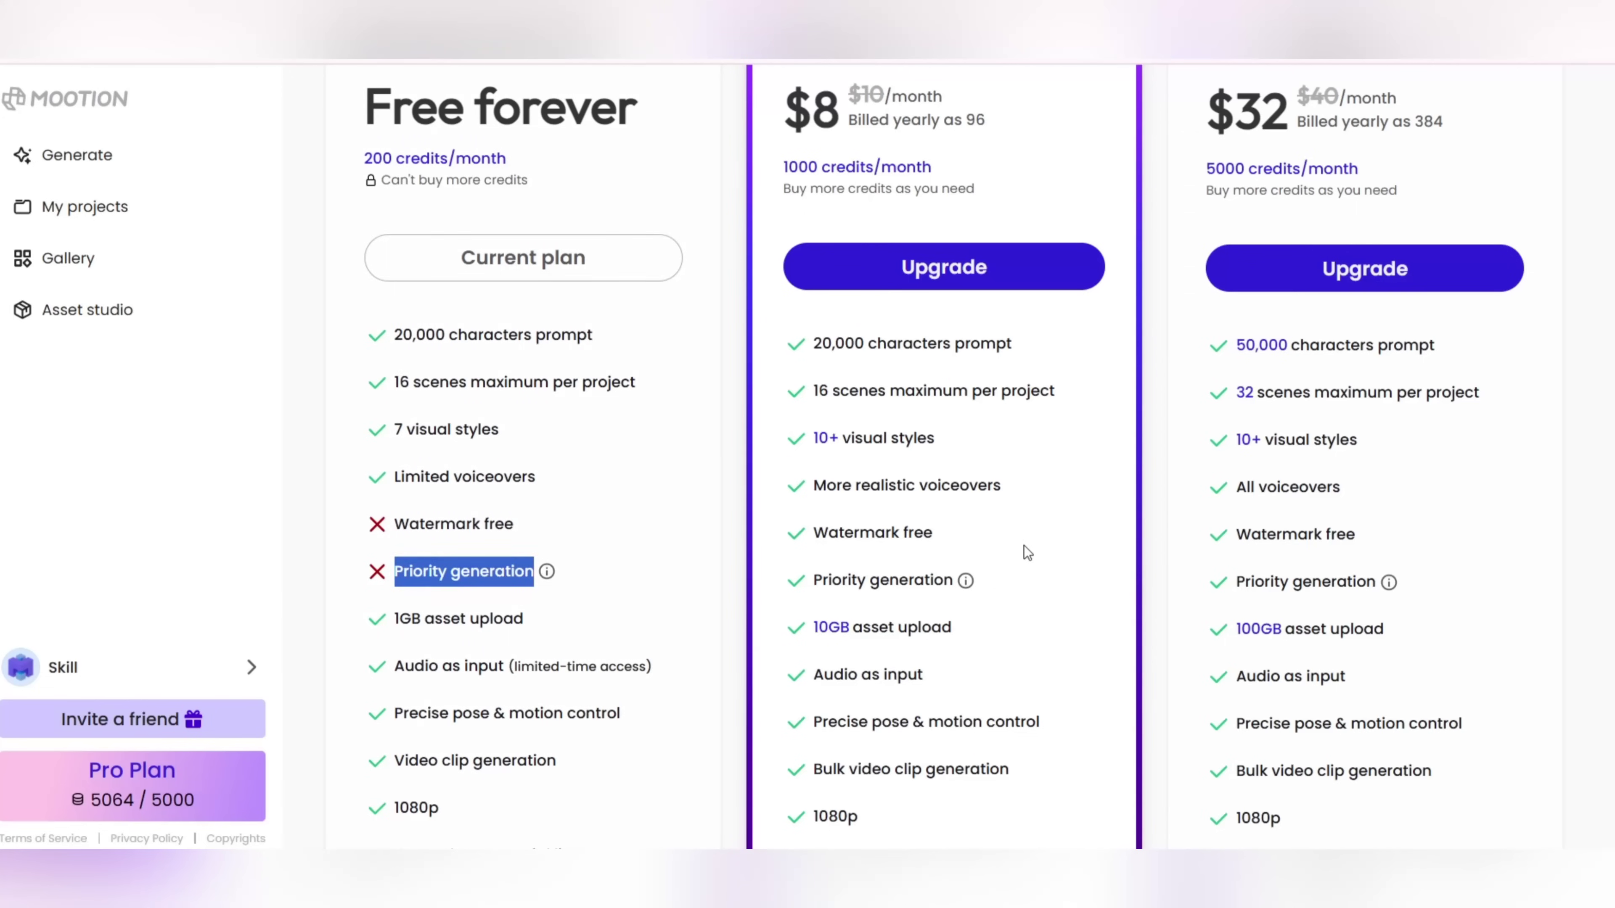
left_click_drag(1024, 545, 797, 537)
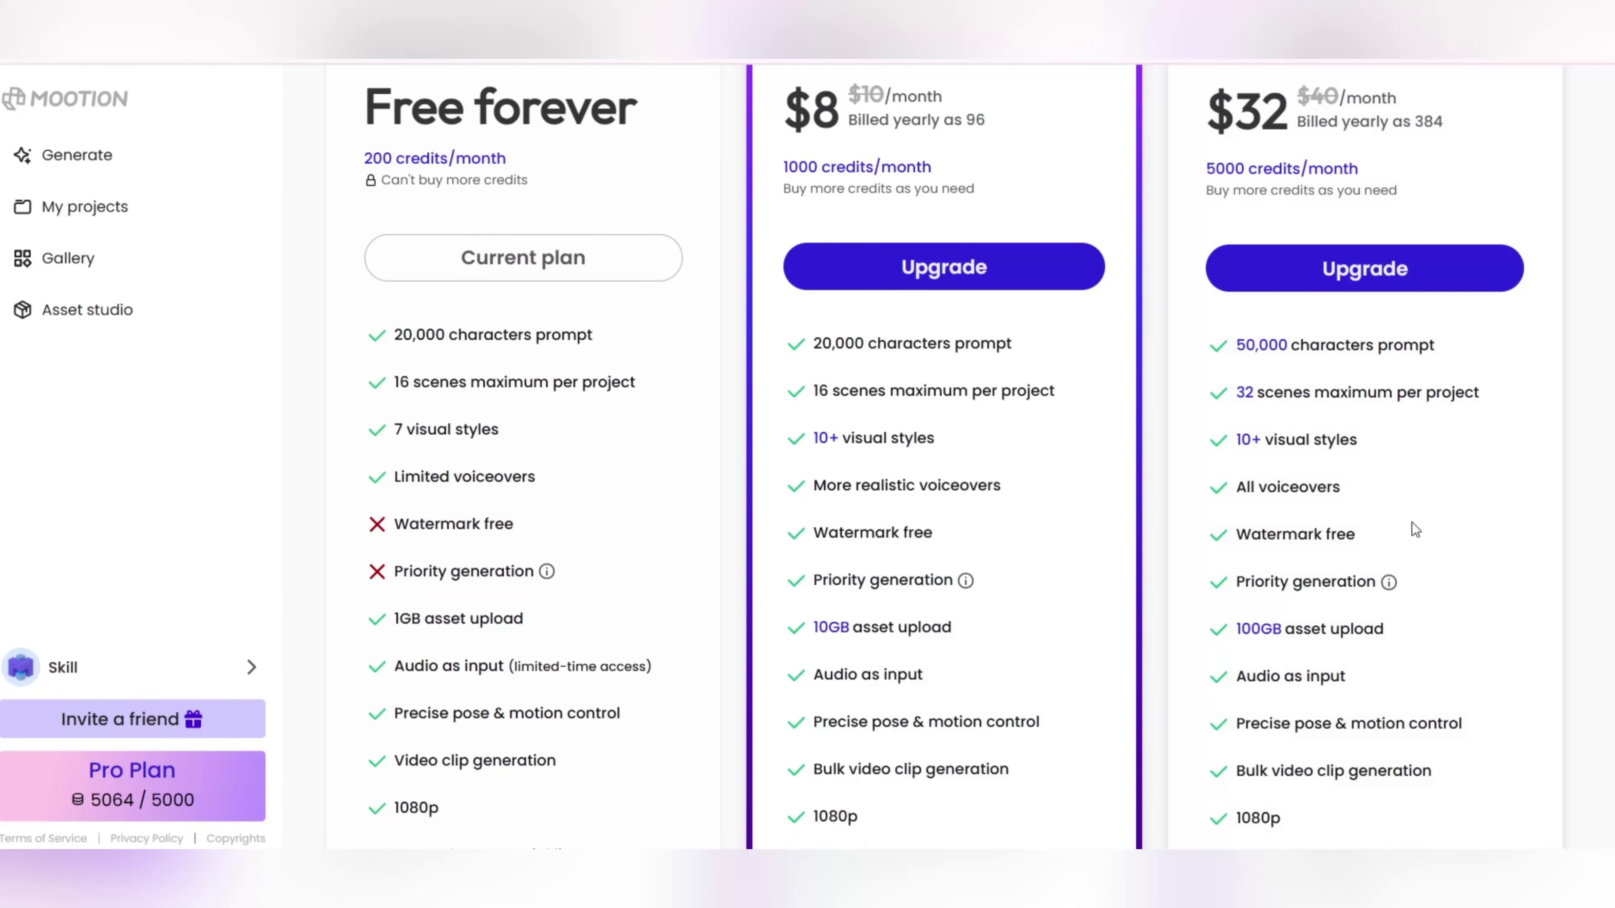